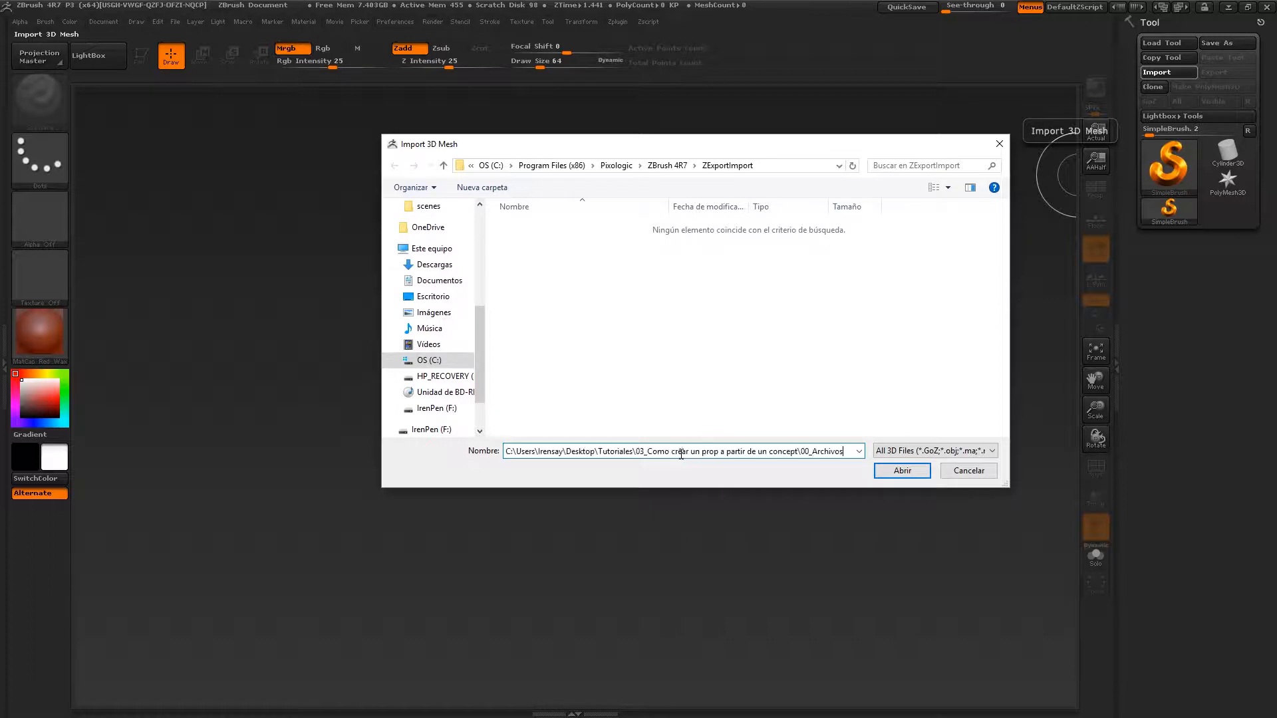
# Import the Book mesh from the 00_Archivos folder, converting its nonstandard polygons to quads and triangles.
pyautogui.click(902, 470)
pyautogui.click(522, 226)
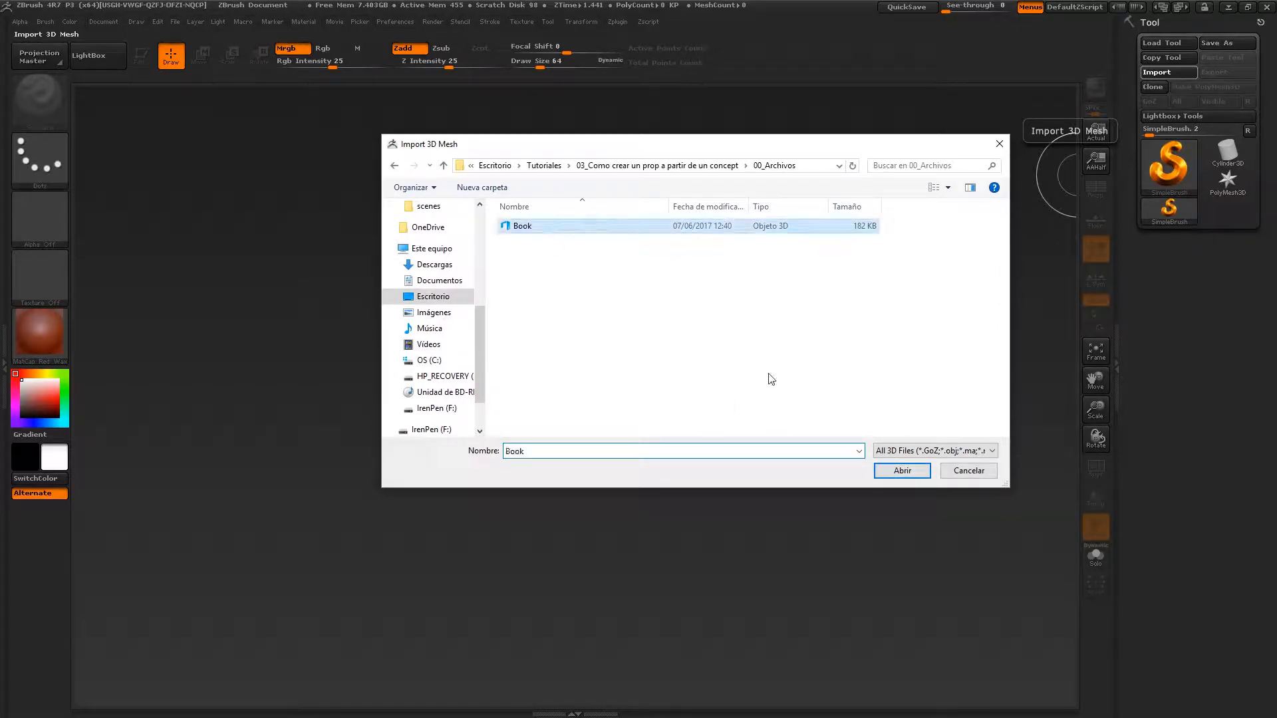
pyautogui.click(902, 471)
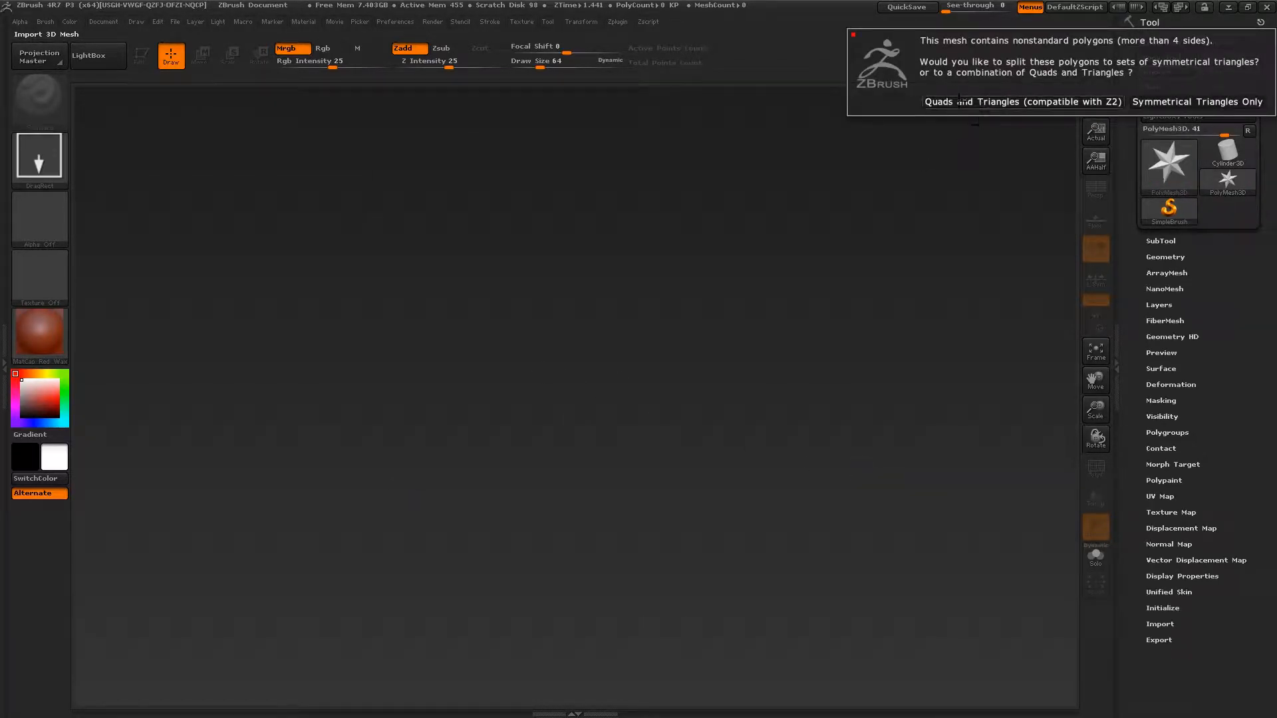
pyautogui.click(988, 103)
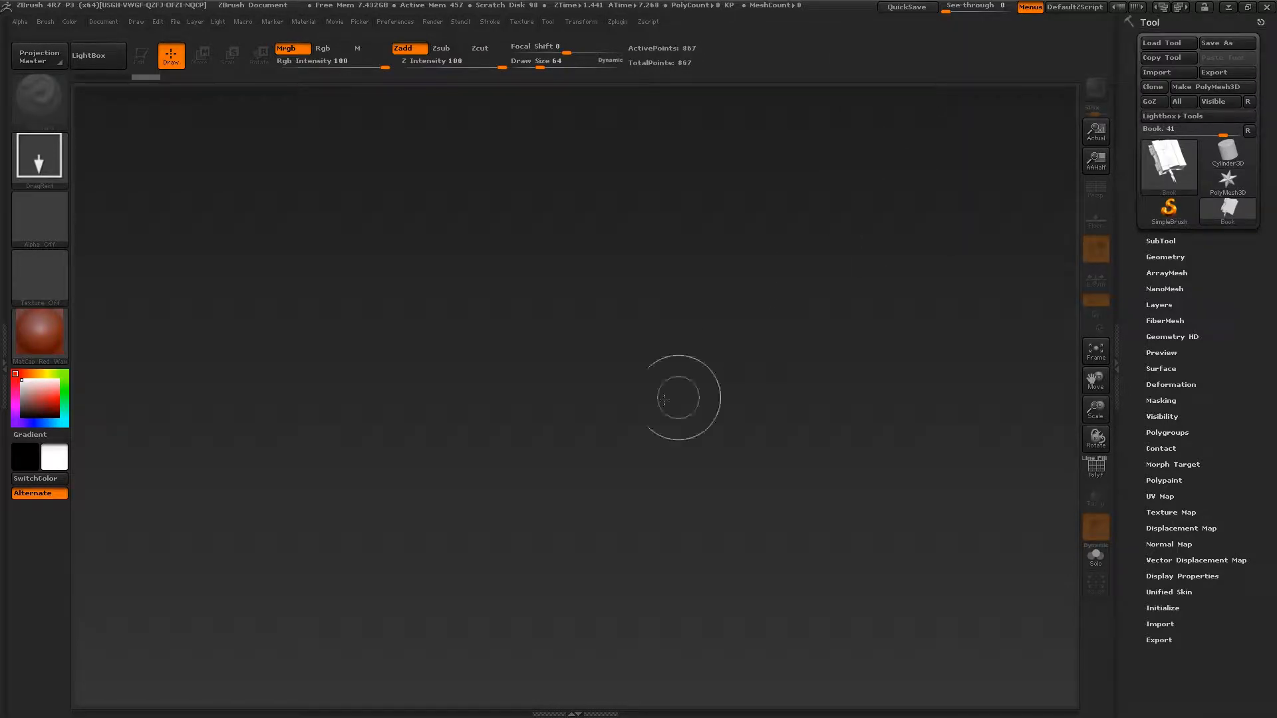
# Place the imported book on the canvas in Edit mode and give it the MatCap Gray material.
pyautogui.moveTo(565, 380); pyautogui.dragTo(572, 580)
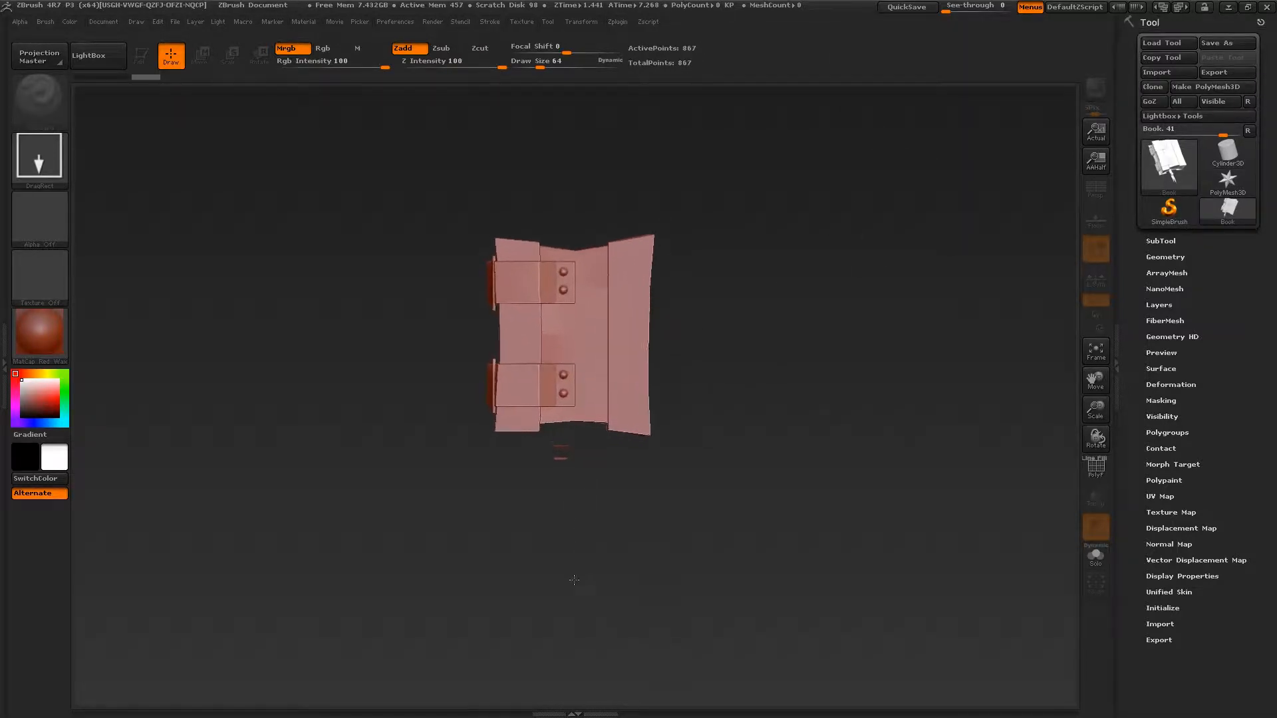
pyautogui.press('t')
pyautogui.moveTo(639, 517); pyautogui.dragTo(736, 490)
pyautogui.keyDown('alt'); pyautogui.moveTo(645, 485); pyautogui.dragTo(698, 513); pyautogui.keyUp('alt')
pyautogui.click(63, 346)
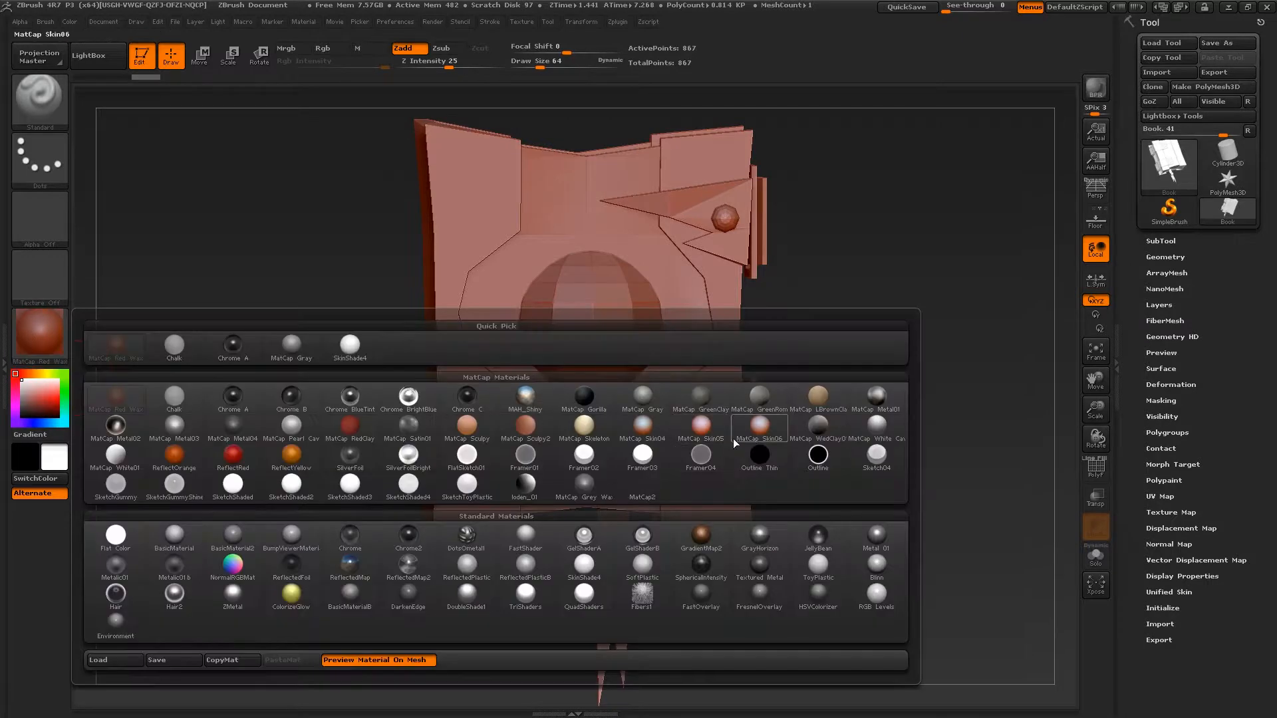
pyautogui.moveTo(656, 404); pyautogui.dragTo(694, 417)
# Split the book mesh into separate subtools with Split To Parts.
pyautogui.click(1160, 244)
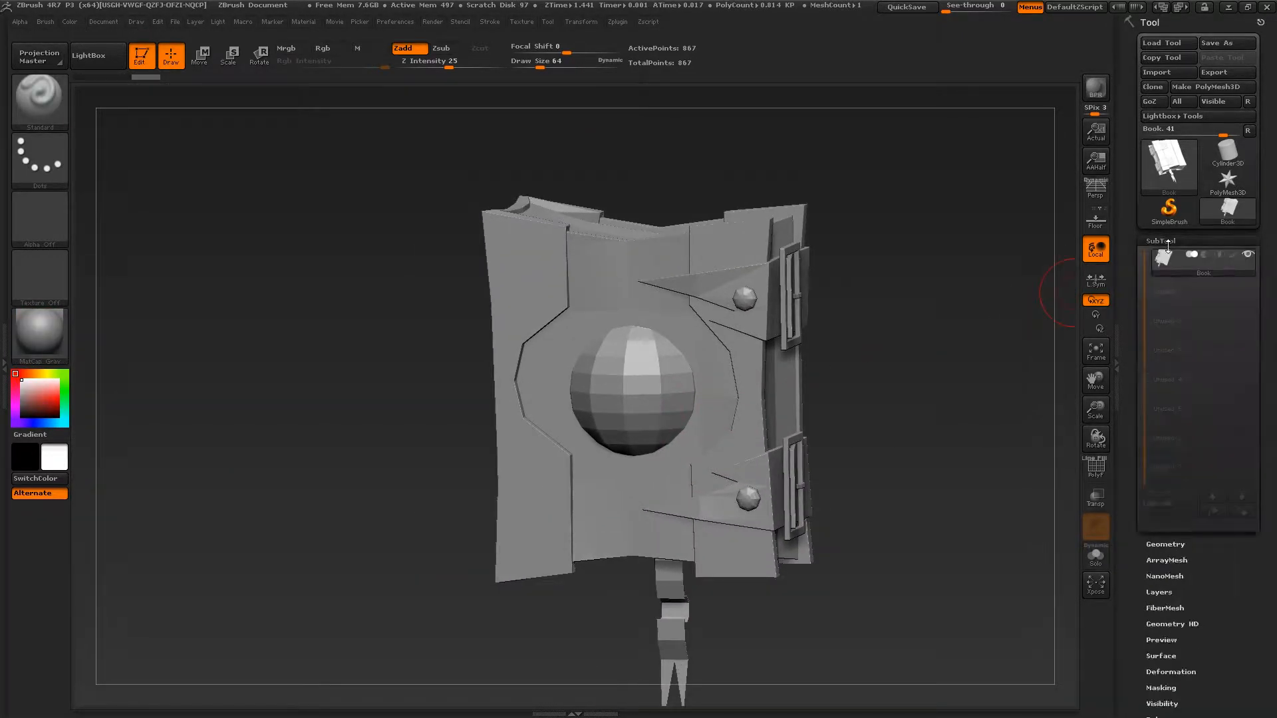
pyautogui.scroll(-3, 1133, 526)
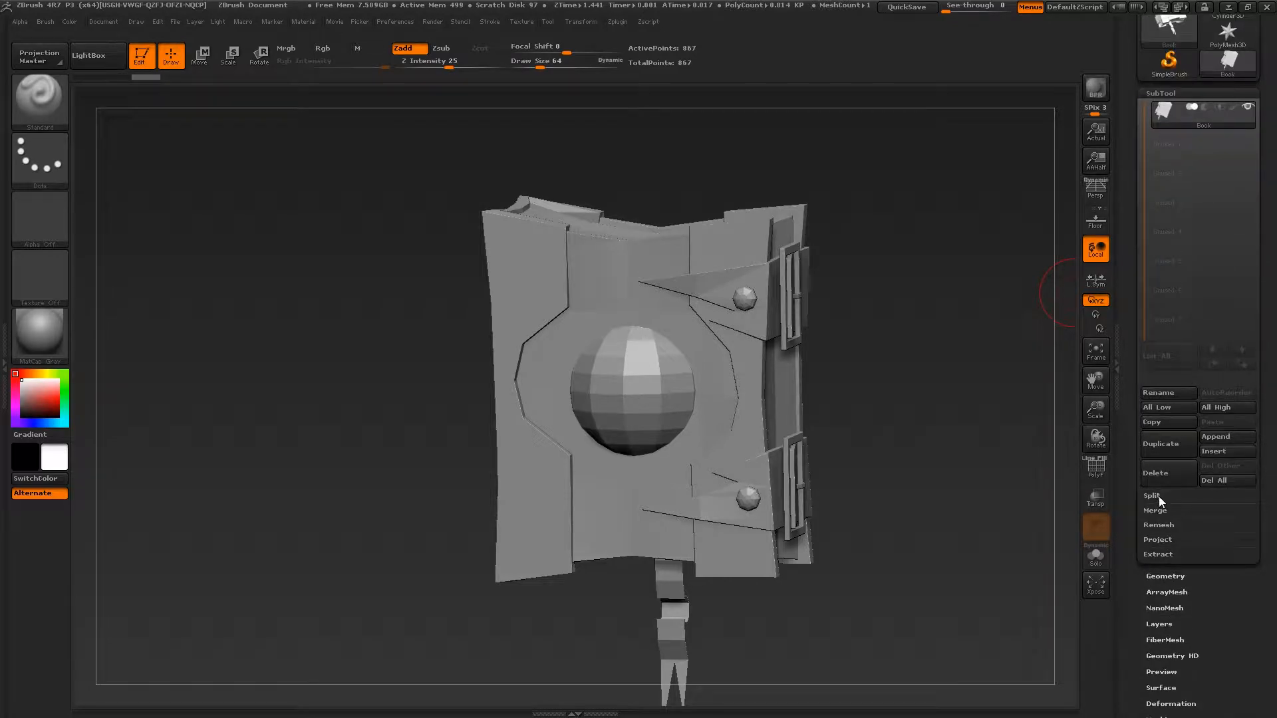
pyautogui.click(1158, 496)
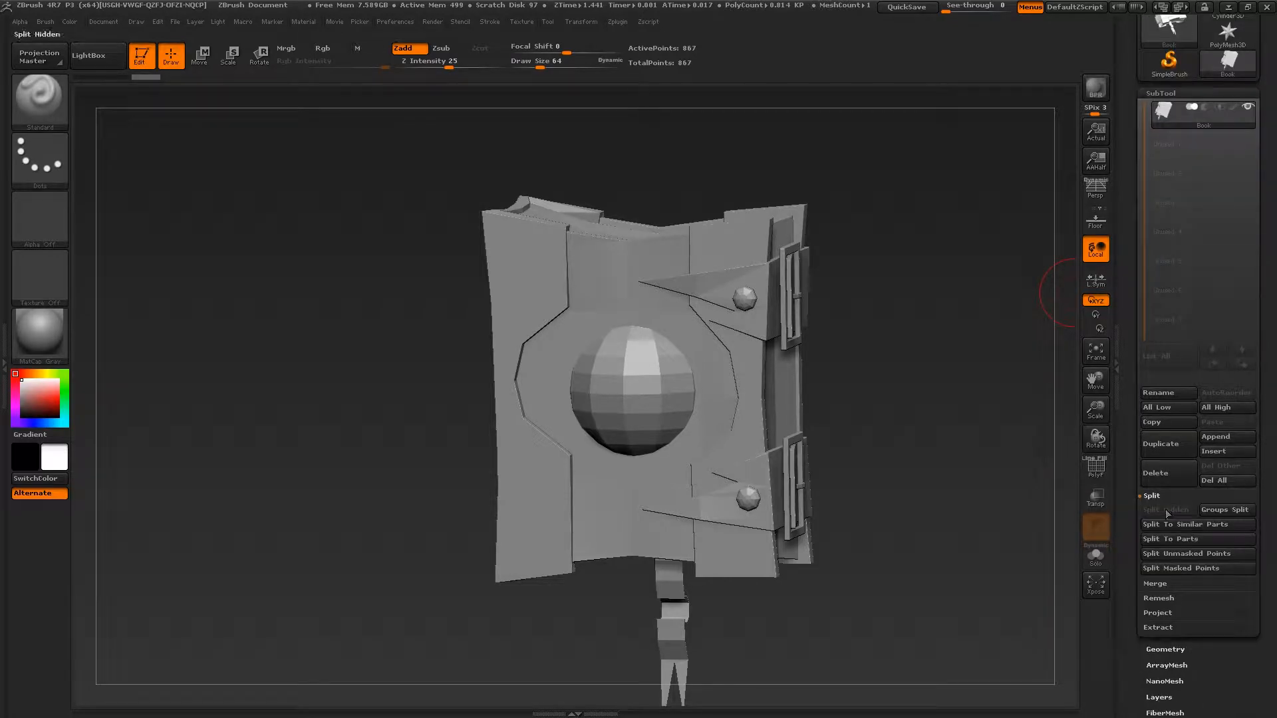
pyautogui.click(1186, 540)
pyautogui.click(1021, 568)
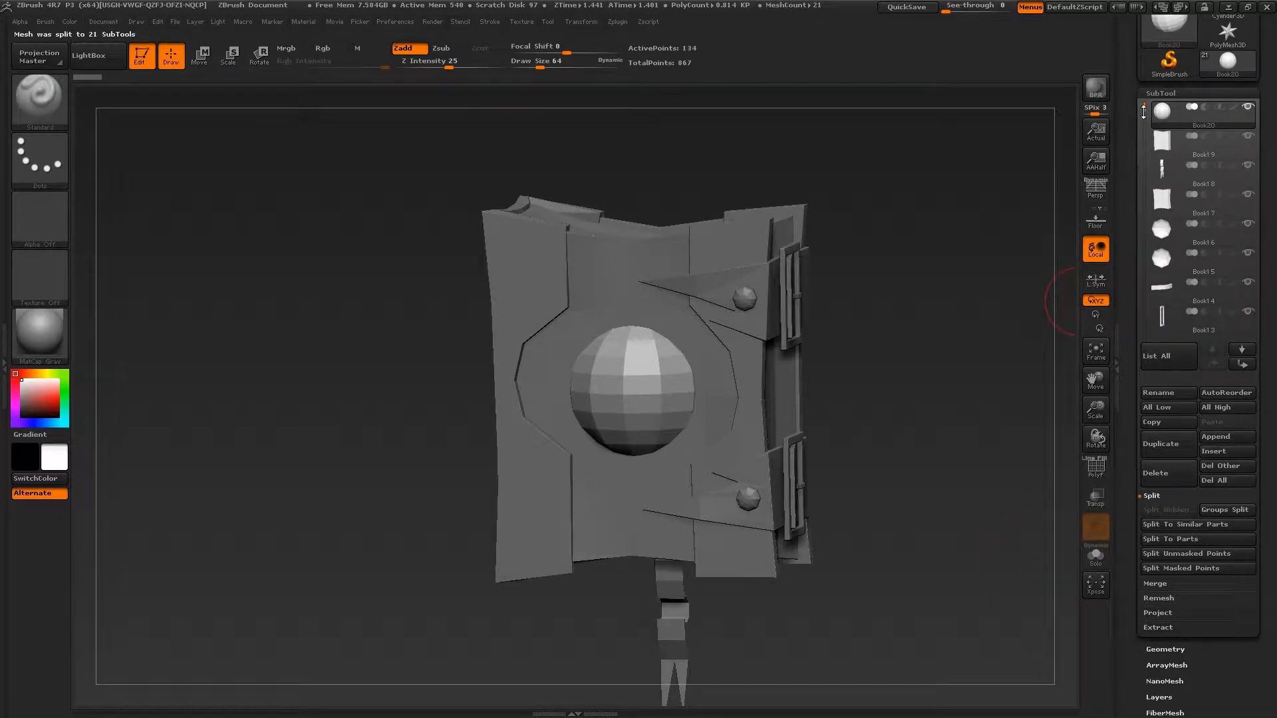
# Select the inner page block subtool and hide all the other subtools.
pyautogui.moveTo(1144, 111)
pyautogui.mouseDown()
pyautogui.moveTo(1145, 284)
pyautogui.moveTo(1144, 111)
pyautogui.mouseUp()
pyautogui.keyDown('alt'); pyautogui.moveTo(698, 389); pyautogui.dragTo(717, 359); pyautogui.keyUp('alt')
pyautogui.keyDown('alt'); pyautogui.click(727, 357); pyautogui.keyUp('alt')
pyautogui.moveTo(730, 365)
pyautogui.mouseDown(button='right')
pyautogui.moveTo(762, 367)
pyautogui.moveTo(780, 376)
pyautogui.moveTo(727, 366)
pyautogui.moveTo(798, 396)
pyautogui.moveTo(705, 376)
pyautogui.moveTo(739, 399)
pyautogui.moveTo(701, 391)
pyautogui.moveTo(709, 356)
pyautogui.mouseUp(button='right')
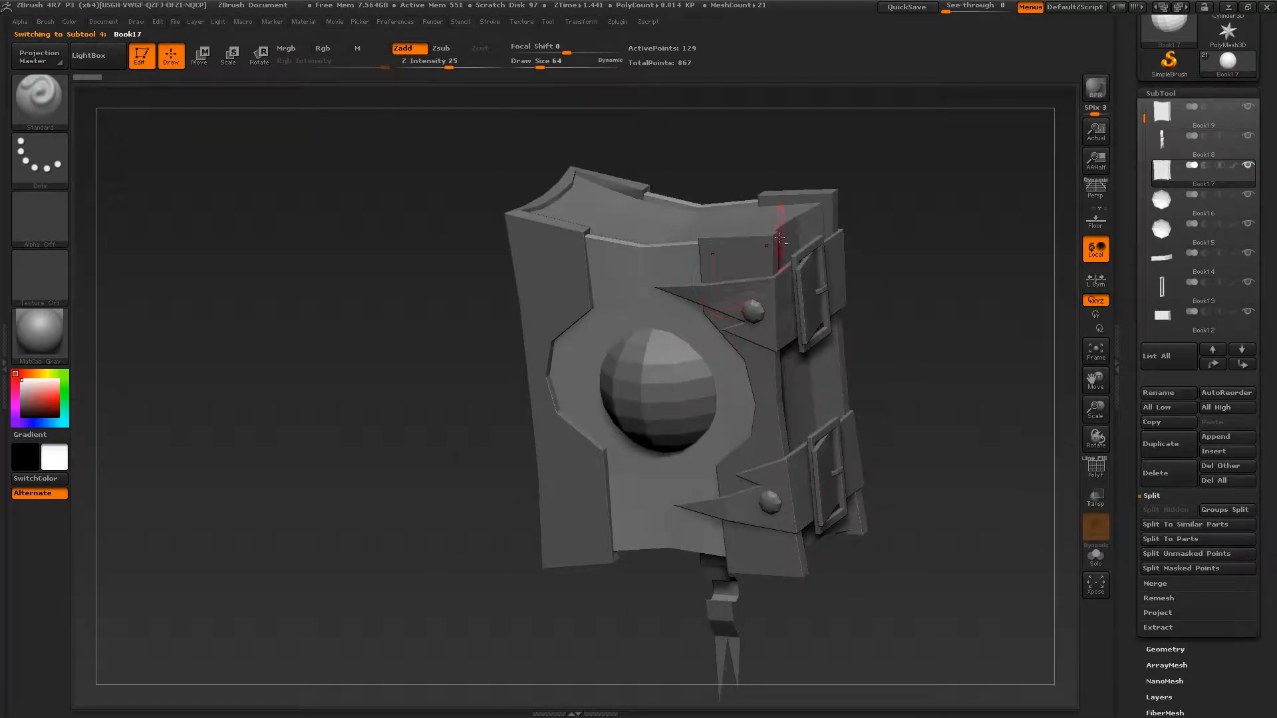
pyautogui.moveTo(780, 238); pyautogui.dragTo(758, 280, button='right')
pyautogui.keyDown('alt'); pyautogui.click(665, 193); pyautogui.keyUp('alt')
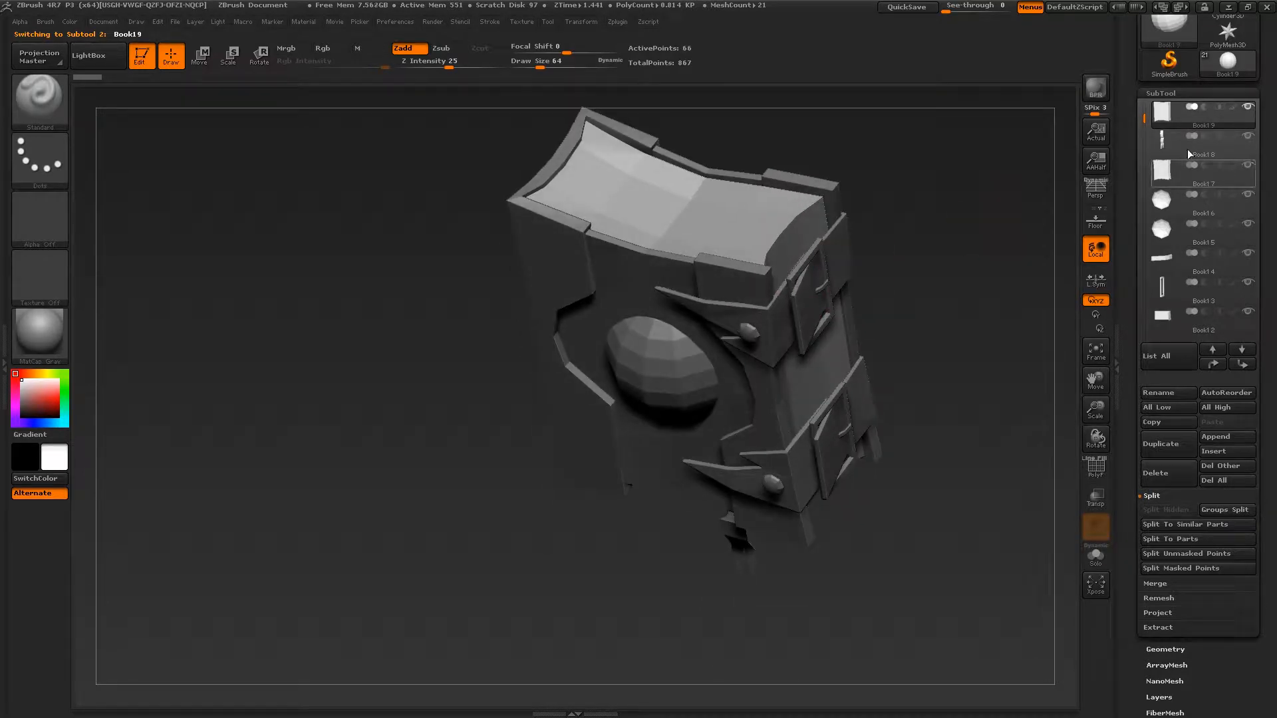
pyautogui.keyDown('shift'); pyautogui.click(1249, 109); pyautogui.keyUp('shift')
pyautogui.moveTo(770, 376)
pyautogui.mouseDown(button='right')
pyautogui.moveTo(687, 394)
pyautogui.moveTo(661, 452)
pyautogui.moveTo(816, 423)
pyautogui.moveTo(820, 356)
pyautogui.moveTo(765, 370)
pyautogui.moveTo(809, 365)
pyautogui.moveTo(765, 419)
pyautogui.moveTo(790, 468)
pyautogui.moveTo(769, 379)
pyautogui.mouseUp(button='right')
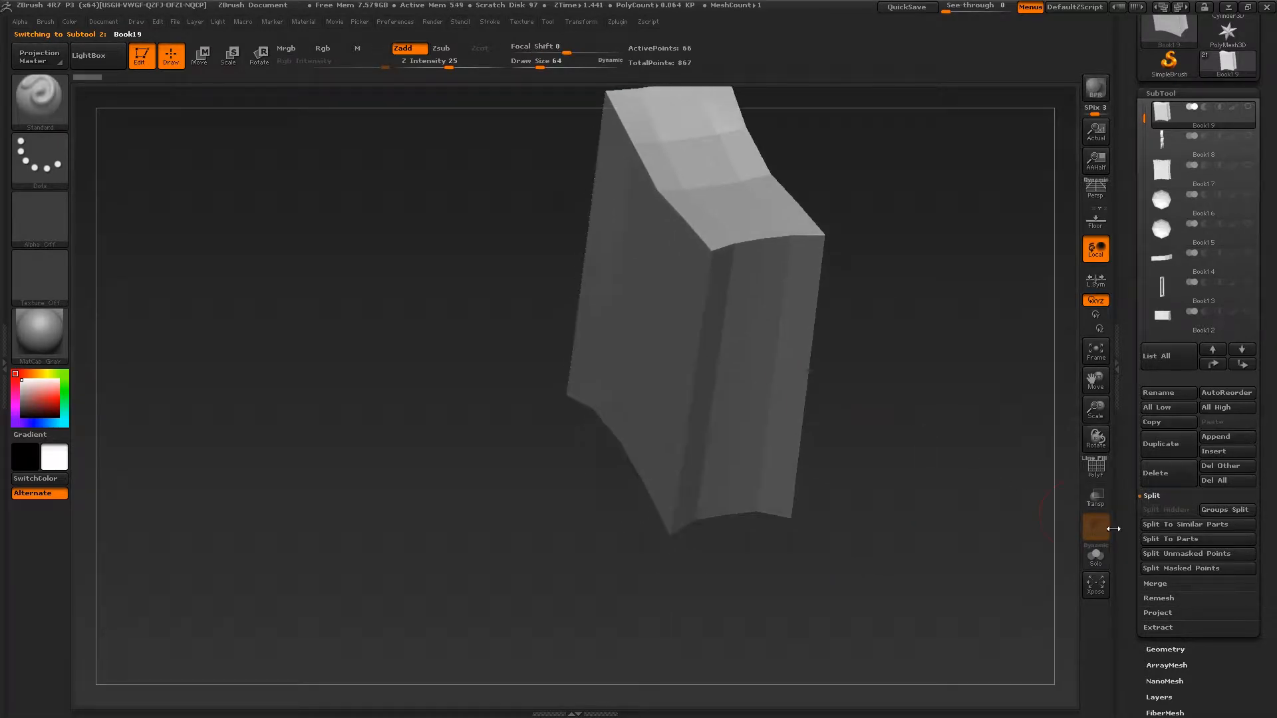
# Subdivide the page block up to subdivision level 8, toggling smoothing (Smt) between divisions.
pyautogui.scroll(-2, 1172, 550)
pyautogui.click(1166, 589)
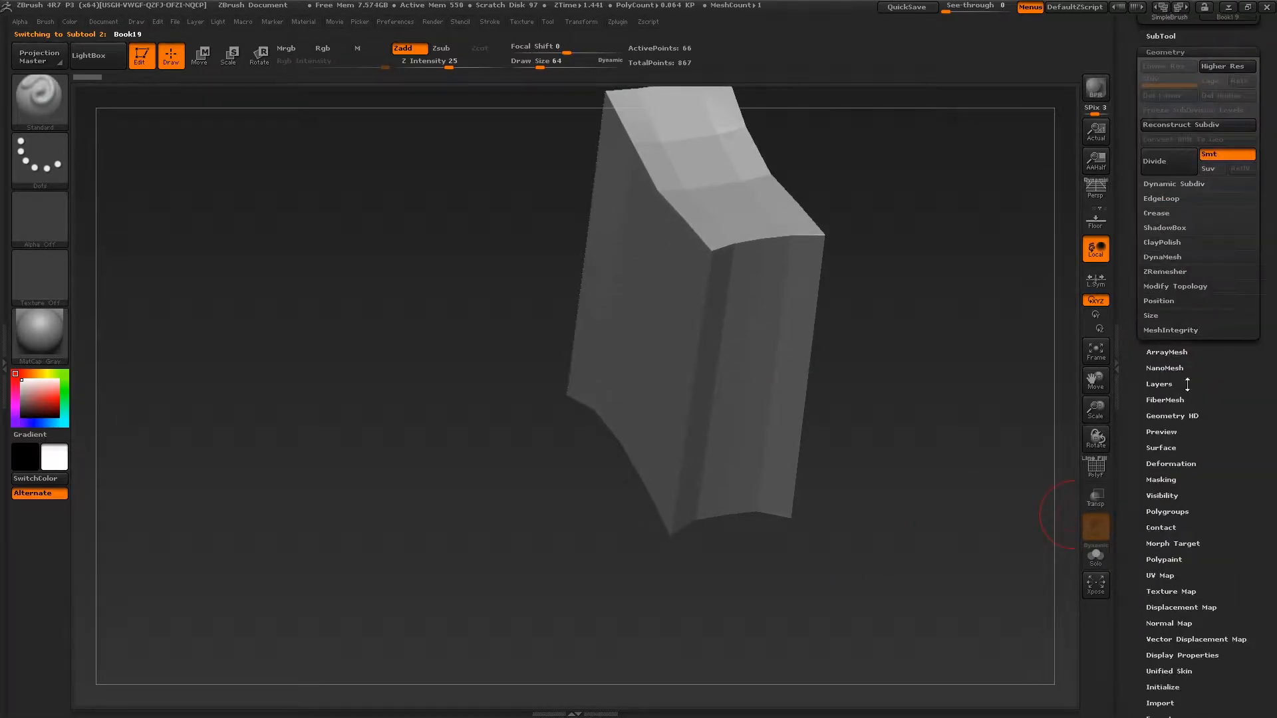
pyautogui.click(1222, 155)
pyautogui.click(1180, 161)
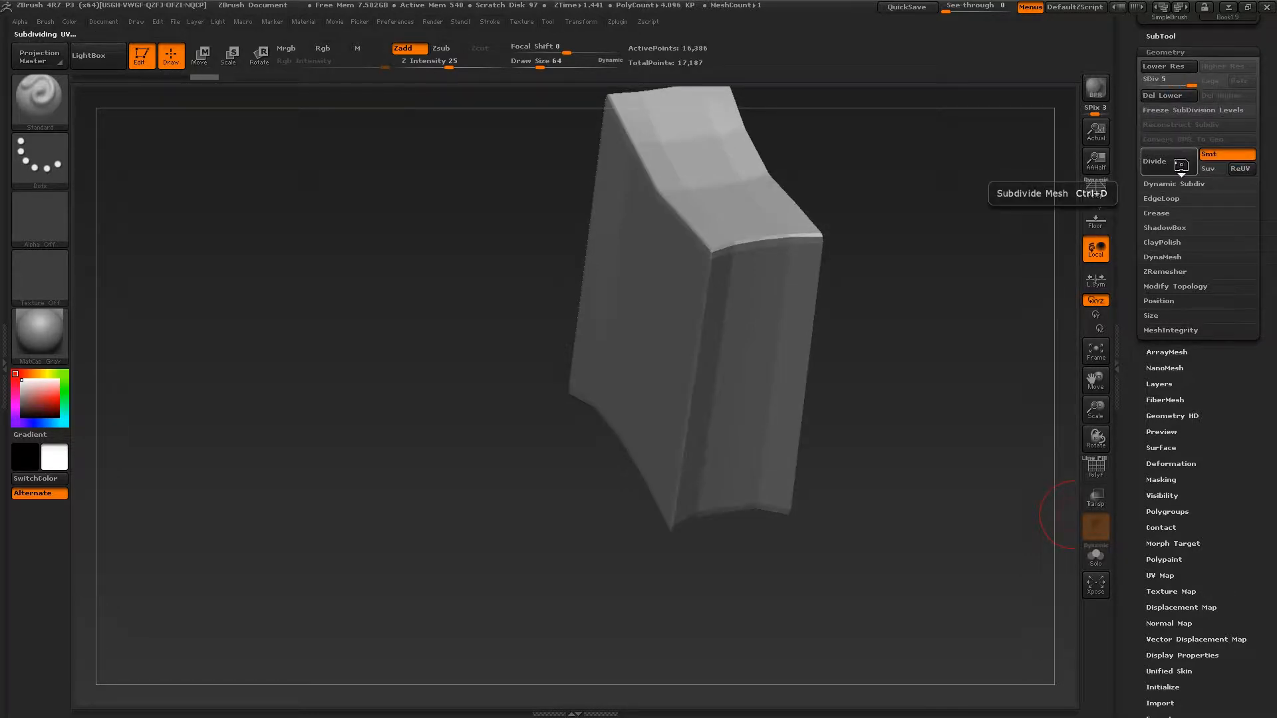
pyautogui.click(1207, 158)
pyautogui.click(1209, 156)
pyautogui.click(1181, 163)
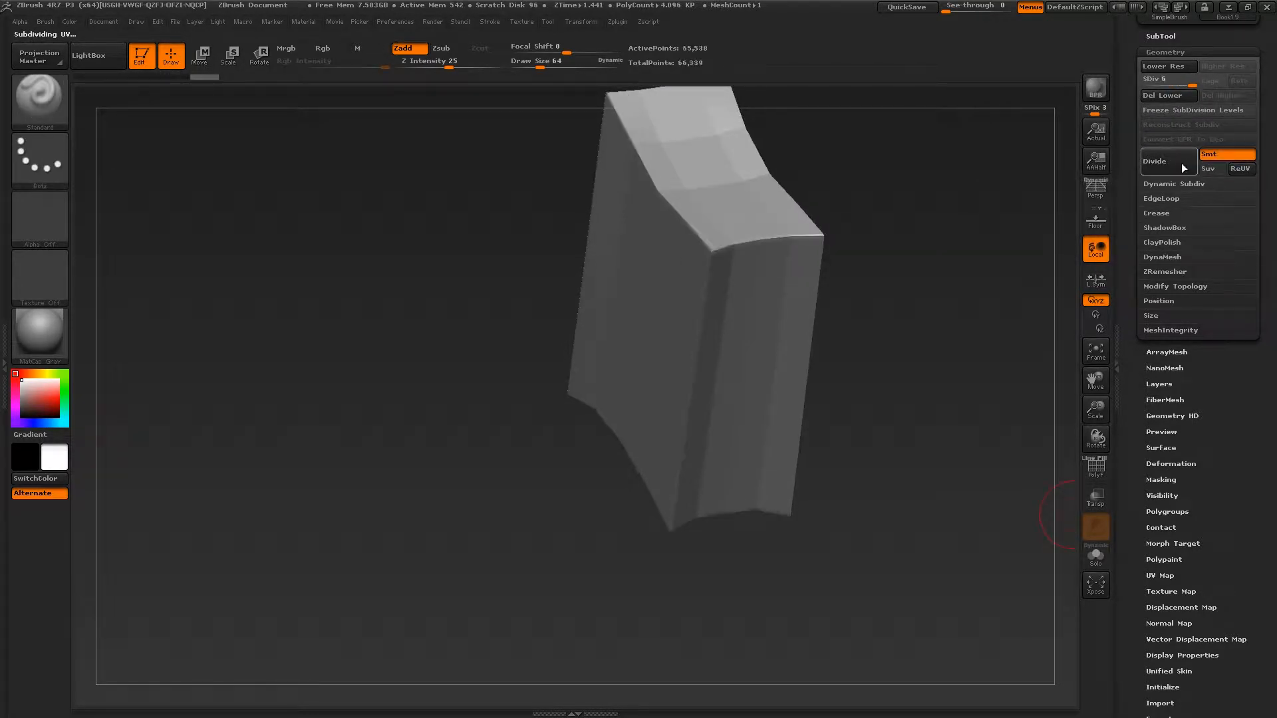
pyautogui.click(1181, 165)
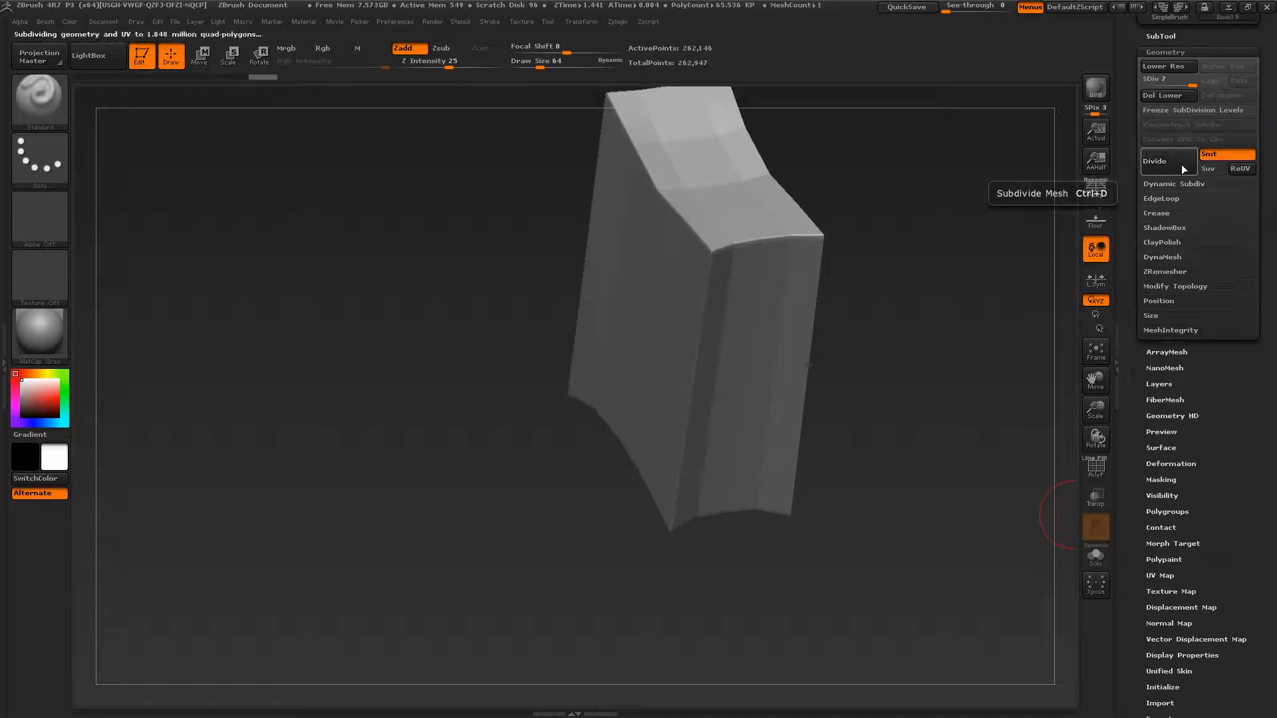
pyautogui.click(1181, 165)
# Choose the Weave1 brush for sculpting the narrow side of the page block.
pyautogui.keyDown('shift'); pyautogui.moveTo(931, 300); pyautogui.dragTo(765, 291); pyautogui.keyUp('shift')
pyautogui.keyDown('alt'); pyautogui.moveTo(759, 313); pyautogui.dragTo(741, 401, button='right'); pyautogui.keyUp('alt')
pyautogui.moveTo(741, 356)
pyautogui.mouseDown(button='right')
pyautogui.moveTo(745, 380)
pyautogui.moveTo(717, 383)
pyautogui.mouseUp(button='right')
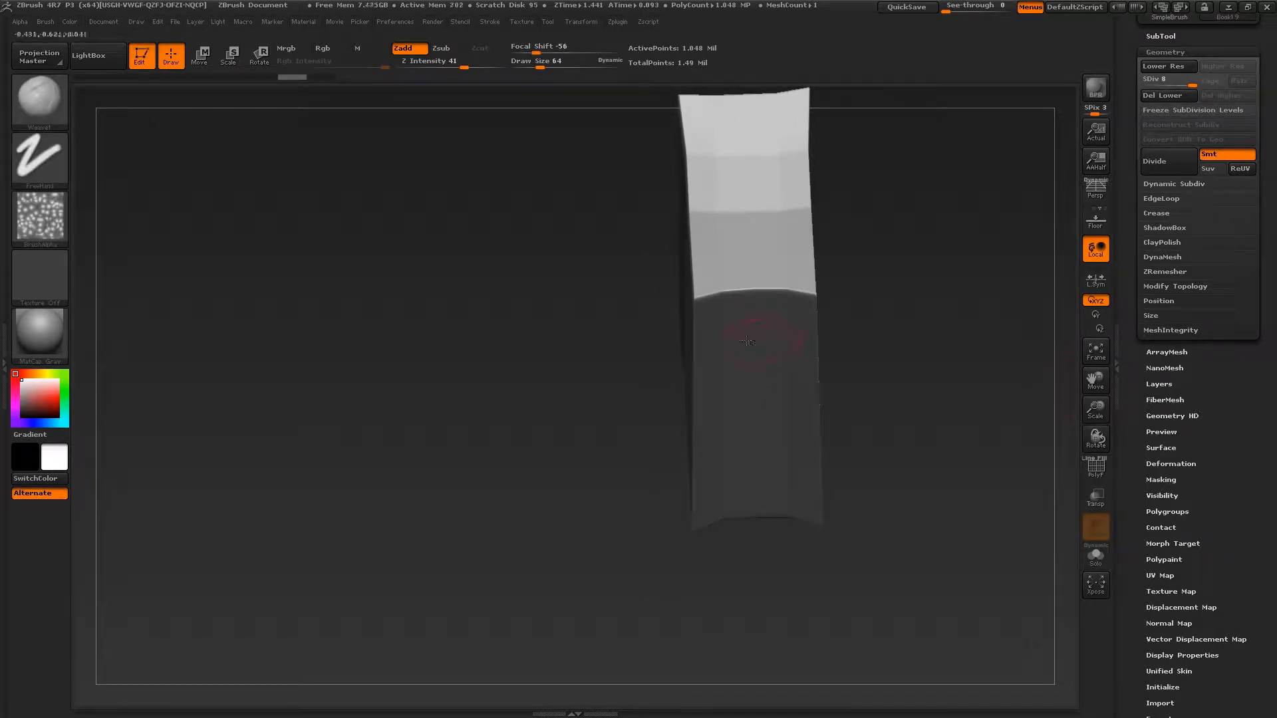
pyautogui.press('b')
pyautogui.click(39, 109)
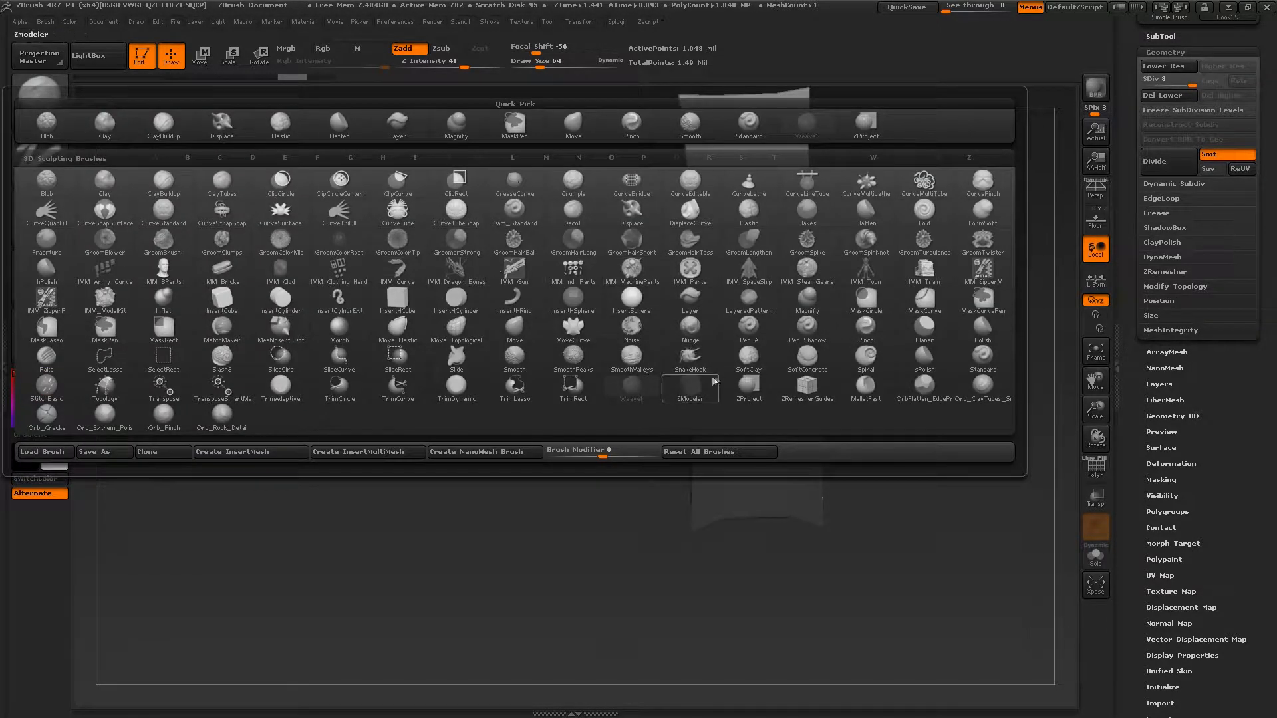
pyautogui.click(626, 397)
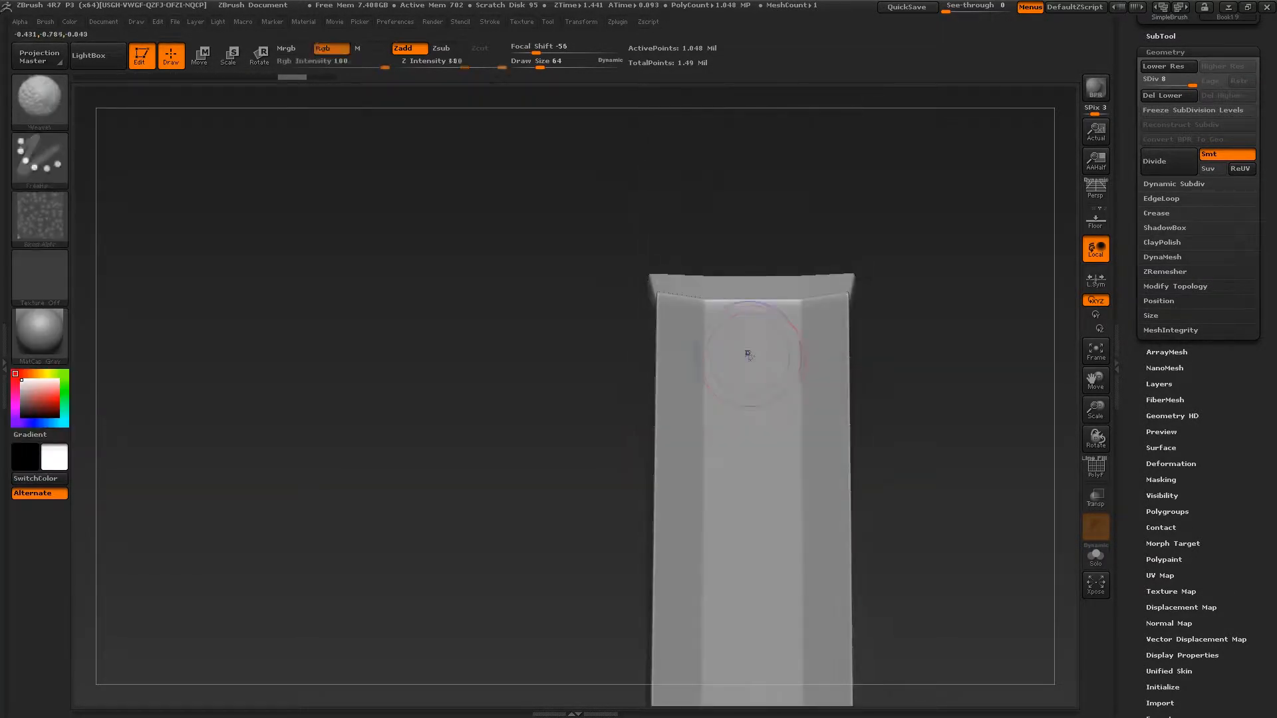
# Sculpt lengthwise paper lines down the narrow side face of the page block, using a draw size of 109.
pyautogui.moveTo(704, 360); pyautogui.dragTo(703, 379)
pyautogui.moveTo(730, 330); pyautogui.dragTo(752, 481)
pyautogui.keyDown('alt'); pyautogui.moveTo(888, 466); pyautogui.dragTo(876, 293); pyautogui.keyUp('alt')
pyautogui.moveTo(732, 227)
pyautogui.mouseDown()
pyautogui.moveTo(749, 386)
pyautogui.moveTo(719, 489)
pyautogui.mouseUp()
pyautogui.moveTo(675, 346); pyautogui.dragTo(671, 473)
pyautogui.moveTo(685, 392); pyautogui.dragTo(650, 512)
pyautogui.keyDown('alt'); pyautogui.moveTo(878, 519); pyautogui.dragTo(876, 289); pyautogui.keyUp('alt')
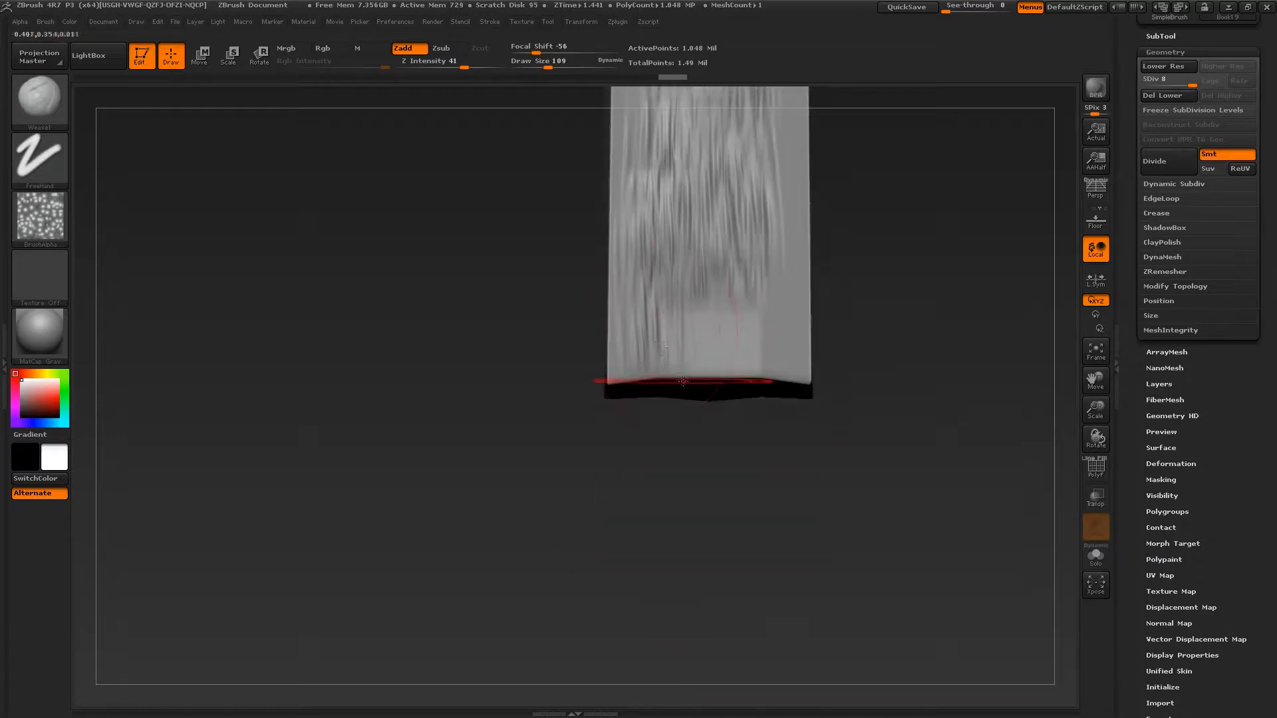
pyautogui.moveTo(865, 392); pyautogui.dragTo(858, 319)
pyautogui.moveTo(678, 326)
pyautogui.mouseDown()
pyautogui.moveTo(688, 359)
pyautogui.moveTo(763, 360)
pyautogui.mouseUp()
pyautogui.keyDown('alt'); pyautogui.moveTo(858, 333); pyautogui.dragTo(858, 464); pyautogui.keyUp('alt')
pyautogui.moveTo(763, 373); pyautogui.dragTo(762, 276)
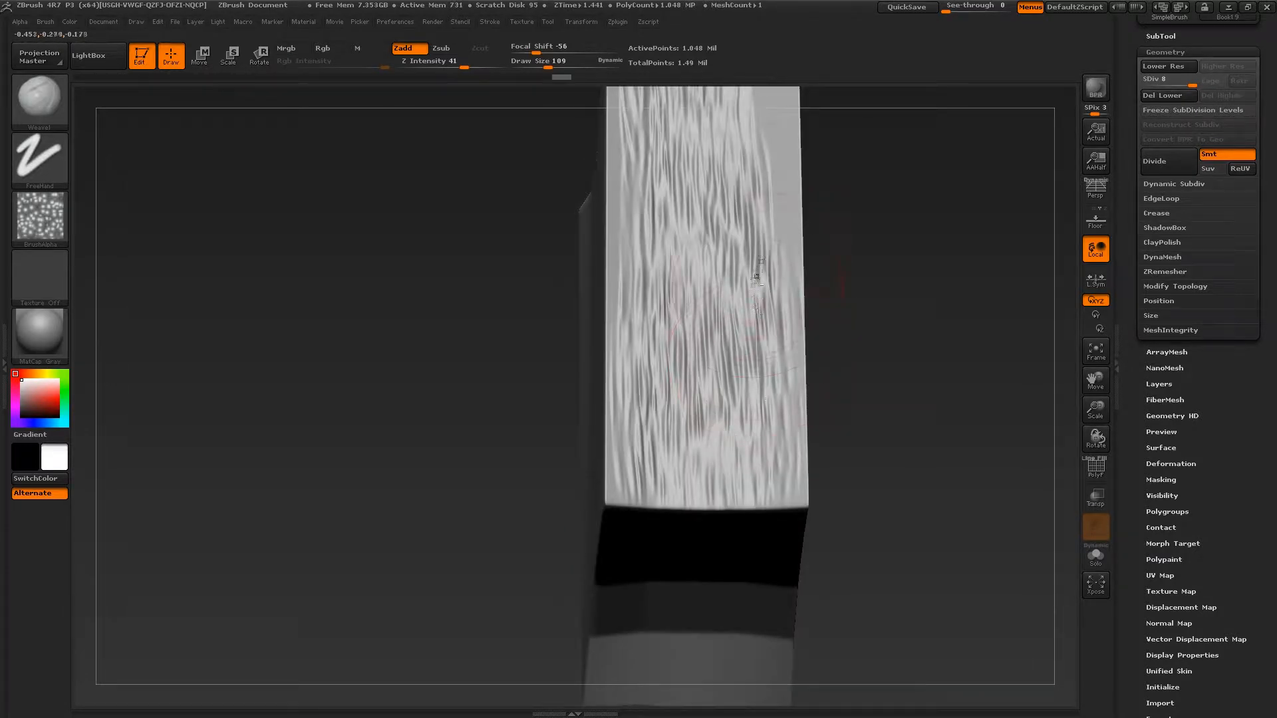
# Fill in more paper lines on the same side face, working up to its upper end and back down.
pyautogui.keyDown('alt'); pyautogui.moveTo(858, 266); pyautogui.dragTo(858, 432); pyautogui.keyUp('alt')
pyautogui.moveTo(858, 399); pyautogui.dragTo(858, 459)
pyautogui.moveTo(755, 423); pyautogui.dragTo(751, 223)
pyautogui.keyDown('alt'); pyautogui.moveTo(858, 286); pyautogui.dragTo(858, 389); pyautogui.keyUp('alt')
pyautogui.moveTo(858, 389); pyautogui.dragTo(858, 439)
pyautogui.moveTo(721, 393); pyautogui.dragTo(712, 322)
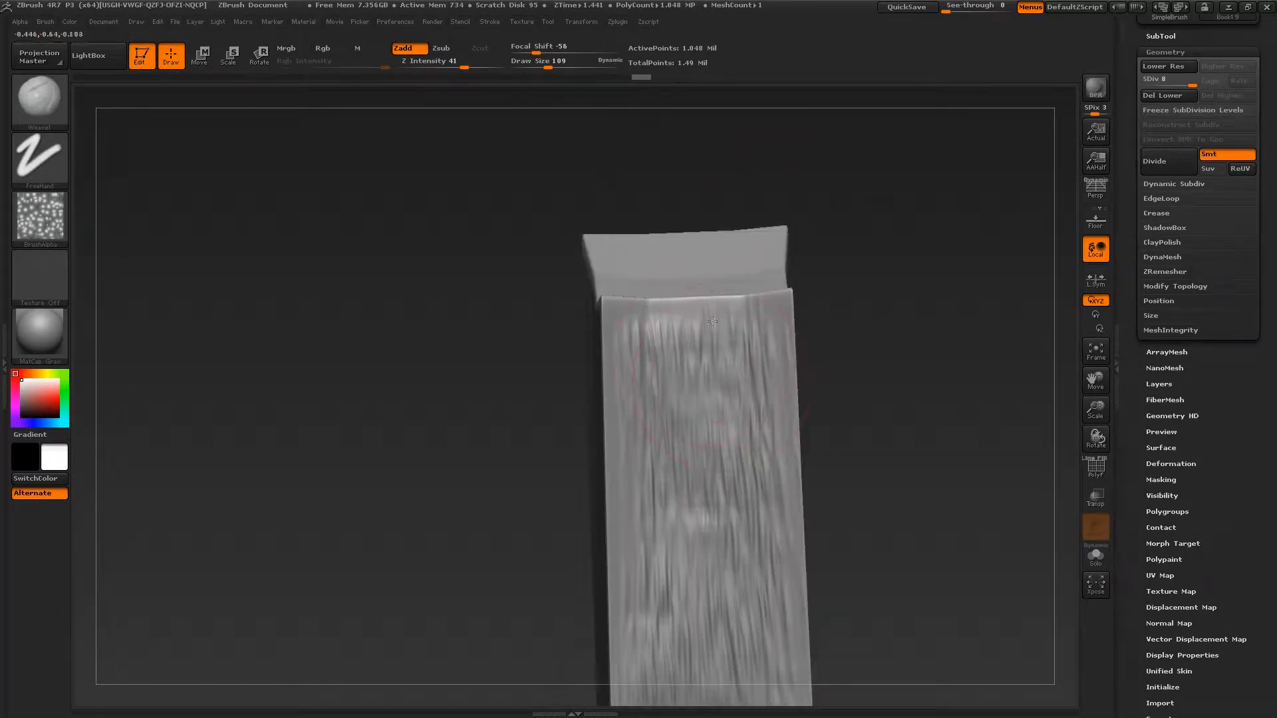
pyautogui.moveTo(624, 320); pyautogui.dragTo(637, 392)
pyautogui.keyDown('alt'); pyautogui.moveTo(872, 519); pyautogui.dragTo(880, 293); pyautogui.keyUp('alt')
pyautogui.moveTo(648, 300); pyautogui.dragTo(653, 373)
pyautogui.keyDown('alt'); pyautogui.moveTo(874, 425); pyautogui.dragTo(876, 335); pyautogui.keyUp('alt')
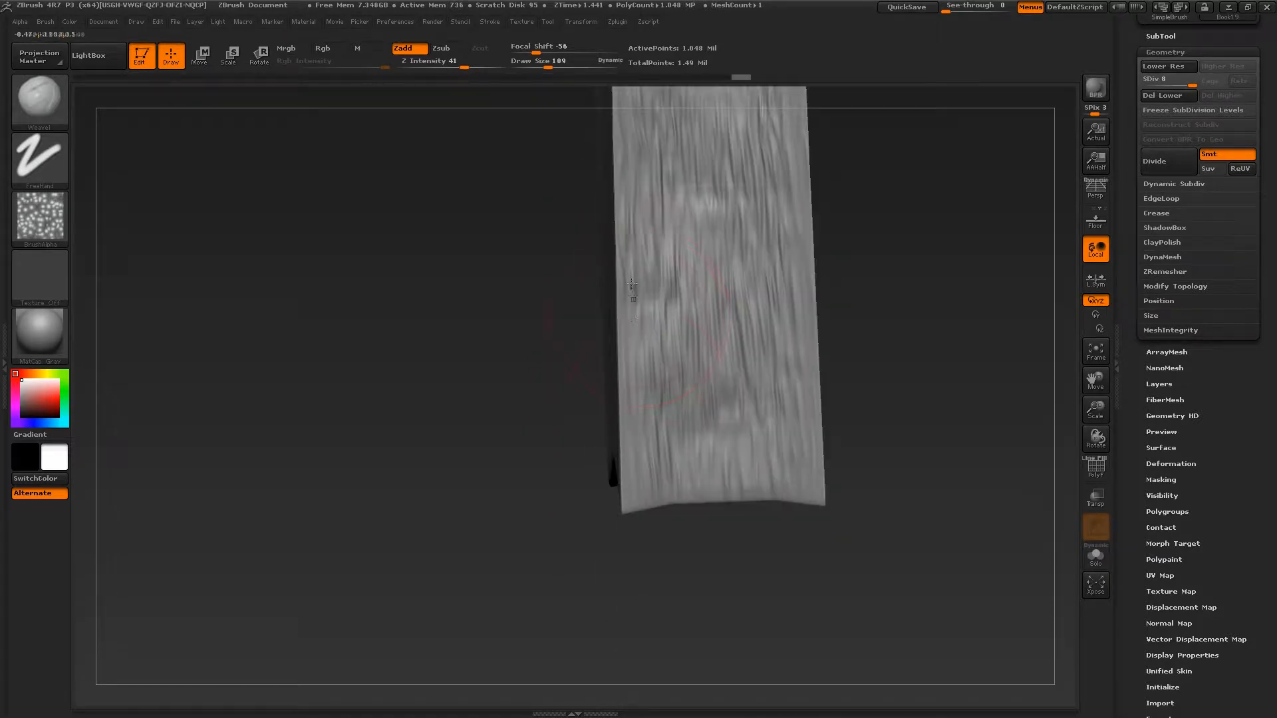
pyautogui.moveTo(650, 326); pyautogui.dragTo(655, 392)
# Sculpt paper lines over one half of the page block's adjoining end face.
pyautogui.moveTo(875, 426)
pyautogui.keyDown('alt'); pyautogui.mouseDown()
pyautogui.moveTo(879, 329)
pyautogui.moveTo(964, 359)
pyautogui.mouseUp(); pyautogui.keyUp('alt')
pyautogui.moveTo(918, 320)
pyautogui.keyDown('alt'); pyautogui.mouseDown()
pyautogui.moveTo(958, 459)
pyautogui.moveTo(978, 439)
pyautogui.mouseUp(); pyautogui.keyUp('alt')
pyautogui.moveTo(698, 392)
pyautogui.mouseDown()
pyautogui.moveTo(713, 318)
pyautogui.moveTo(695, 495)
pyautogui.moveTo(705, 426)
pyautogui.mouseUp()
pyautogui.moveTo(884, 412)
pyautogui.mouseDown()
pyautogui.moveTo(894, 466)
pyautogui.moveTo(894, 446)
pyautogui.mouseUp()
pyautogui.keyDown('alt'); pyautogui.moveTo(891, 459); pyautogui.dragTo(907, 316); pyautogui.keyUp('alt')
pyautogui.moveTo(632, 332)
pyautogui.mouseDown()
pyautogui.moveTo(672, 446)
pyautogui.moveTo(639, 303)
pyautogui.moveTo(636, 406)
pyautogui.mouseUp()
pyautogui.moveTo(636, 399); pyautogui.dragTo(644, 488)
pyautogui.moveTo(644, 426); pyautogui.dragTo(649, 485)
pyautogui.moveTo(631, 406); pyautogui.dragTo(633, 475)
pyautogui.moveTo(629, 399); pyautogui.dragTo(633, 466)
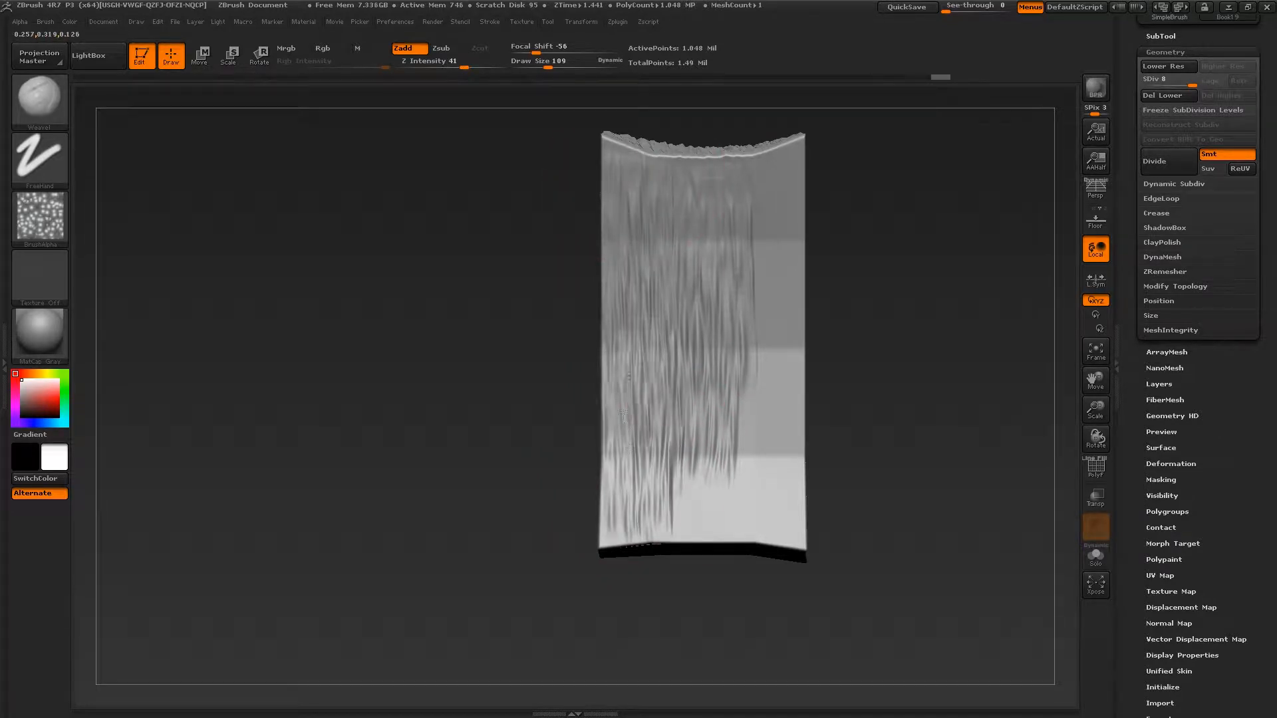
# Extend the paper lines across the uncovered rest of that end face up to its borders.
pyautogui.moveTo(629, 333); pyautogui.dragTo(640, 399)
pyautogui.moveTo(655, 392)
pyautogui.mouseDown()
pyautogui.moveTo(703, 496)
pyautogui.moveTo(767, 529)
pyautogui.mouseUp()
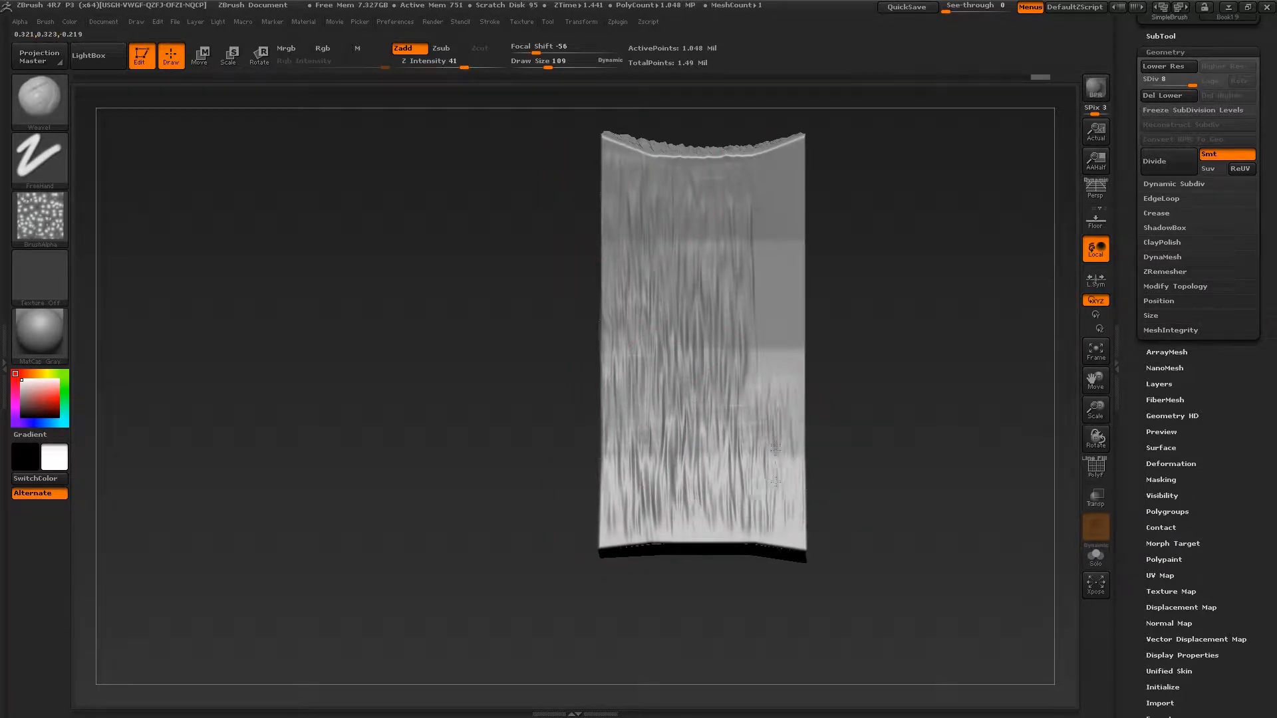
pyautogui.moveTo(775, 449)
pyautogui.mouseDown()
pyautogui.moveTo(775, 439)
pyautogui.moveTo(699, 463)
pyautogui.mouseUp()
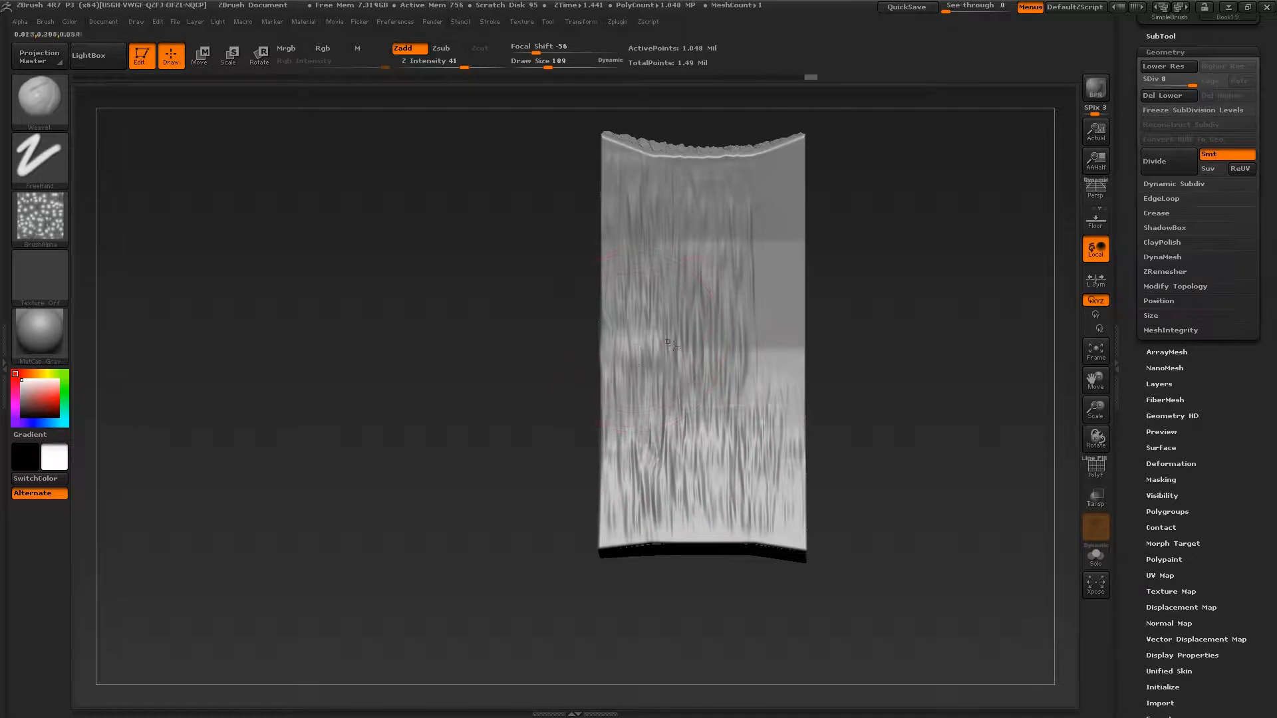
pyautogui.moveTo(672, 346)
pyautogui.mouseDown()
pyautogui.moveTo(691, 406)
pyautogui.moveTo(687, 332)
pyautogui.mouseUp()
pyautogui.moveTo(757, 369)
pyautogui.mouseDown()
pyautogui.moveTo(762, 389)
pyautogui.moveTo(772, 271)
pyautogui.mouseUp()
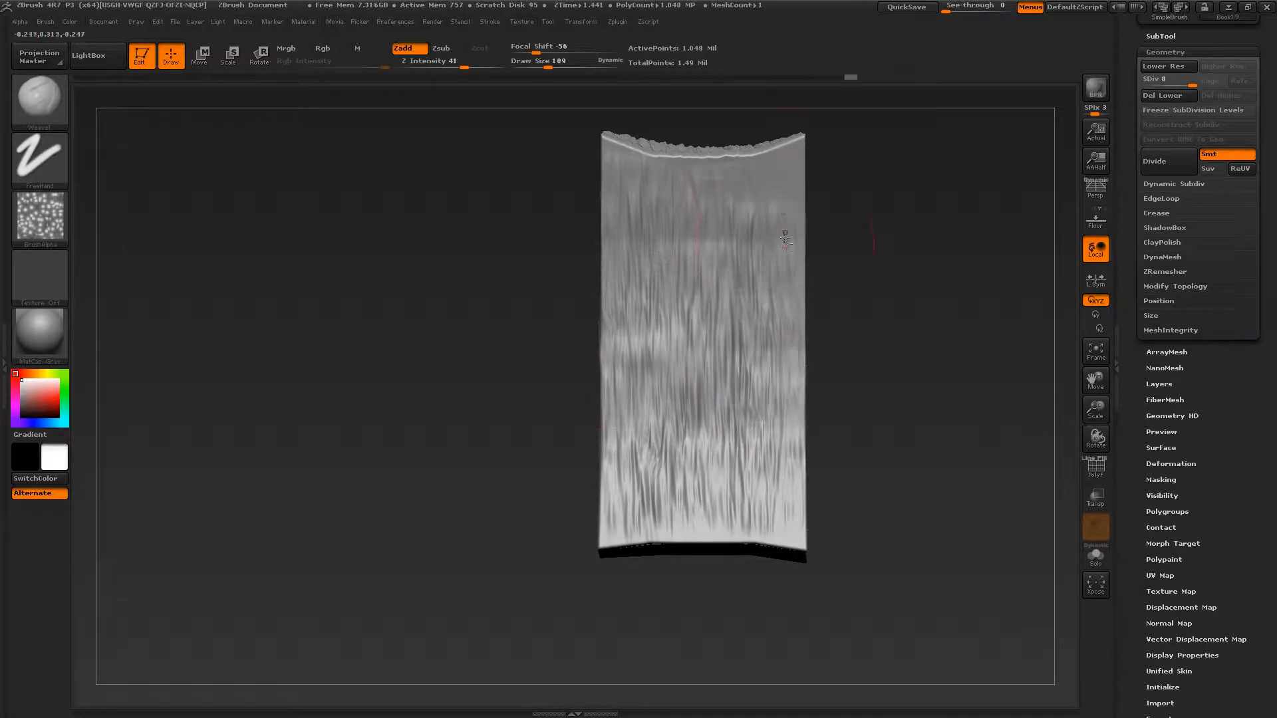
pyautogui.moveTo(770, 318); pyautogui.dragTo(755, 458)
pyautogui.moveTo(745, 452); pyautogui.dragTo(702, 263)
pyautogui.moveTo(845, 466); pyautogui.dragTo(831, 292)
pyautogui.moveTo(740, 309); pyautogui.dragTo(767, 266)
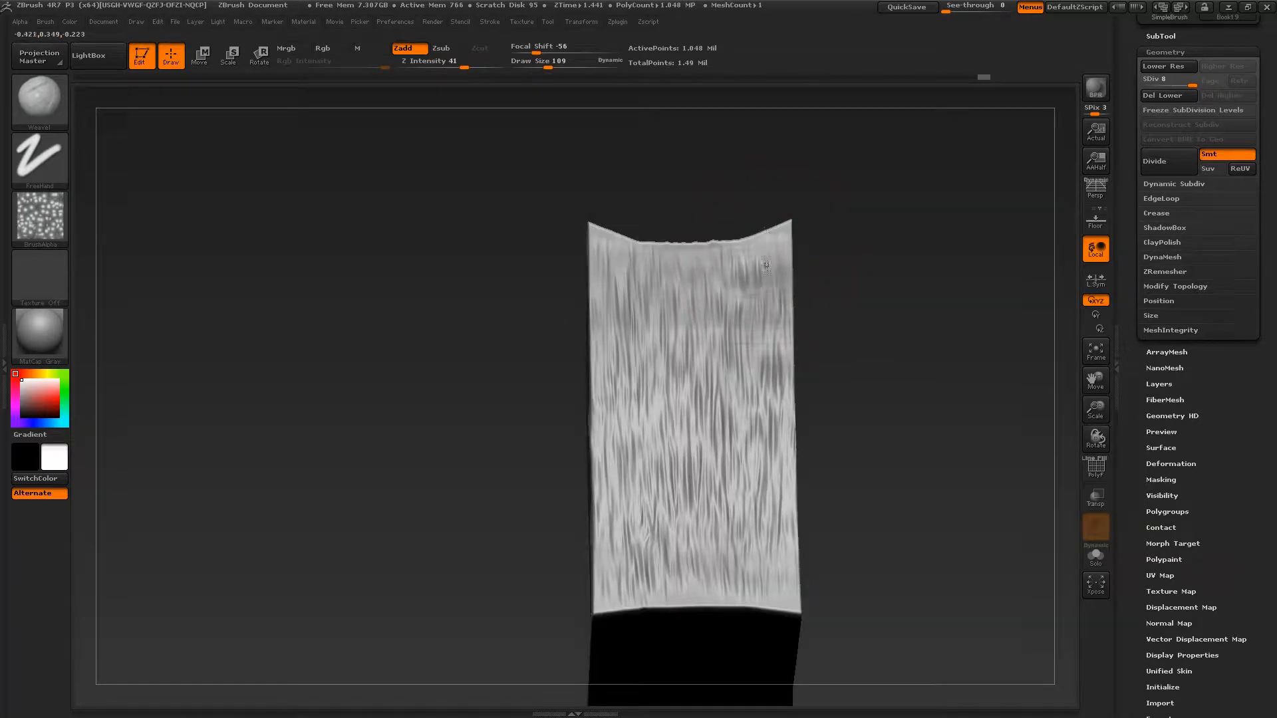
# Reduce the draw size to 35 and roughen the edge where the two lined faces meet.
pyautogui.moveTo(617, 269); pyautogui.dragTo(632, 186, button='right')
pyautogui.moveTo(698, 280)
pyautogui.keyDown('ctrl'); pyautogui.mouseDown(button='right')
pyautogui.moveTo(707, 365)
pyautogui.moveTo(742, 366)
pyautogui.moveTo(706, 370)
pyautogui.mouseUp(button='right'); pyautogui.keyUp('ctrl')
pyautogui.press('[')
pyautogui.moveTo(695, 367); pyautogui.dragTo(700, 341)
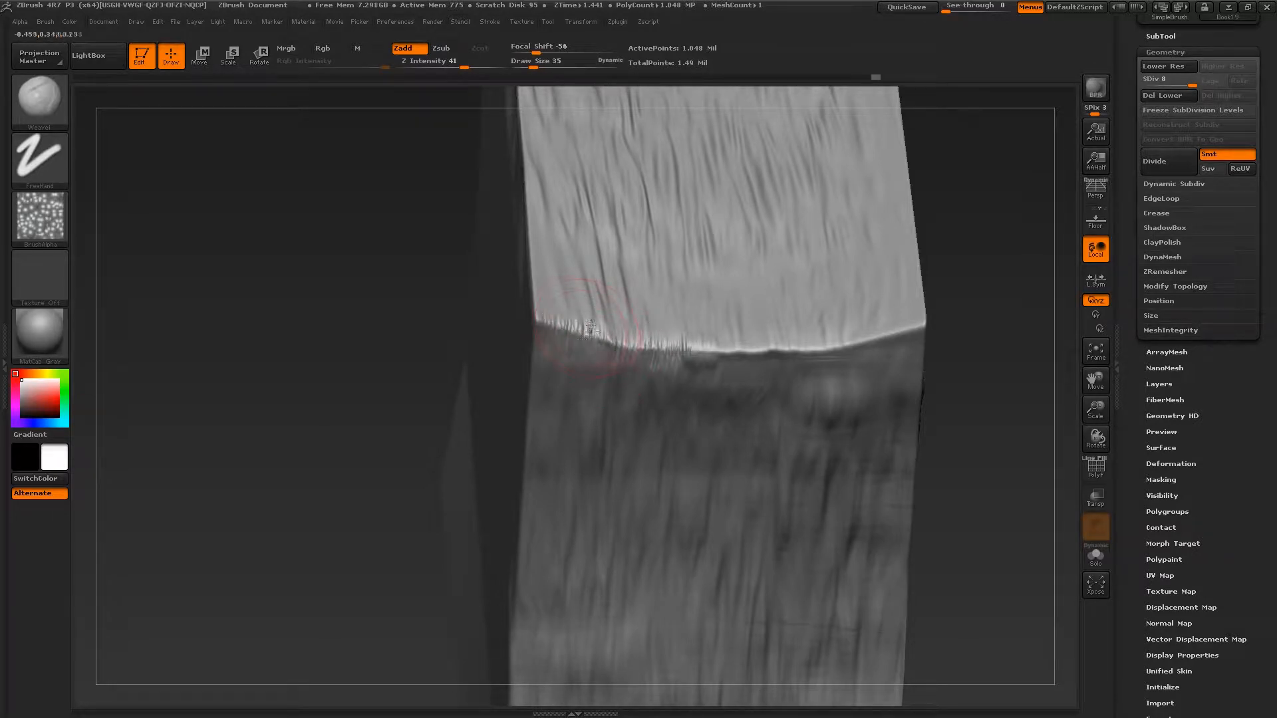
pyautogui.moveTo(654, 402); pyautogui.dragTo(655, 372, button='right')
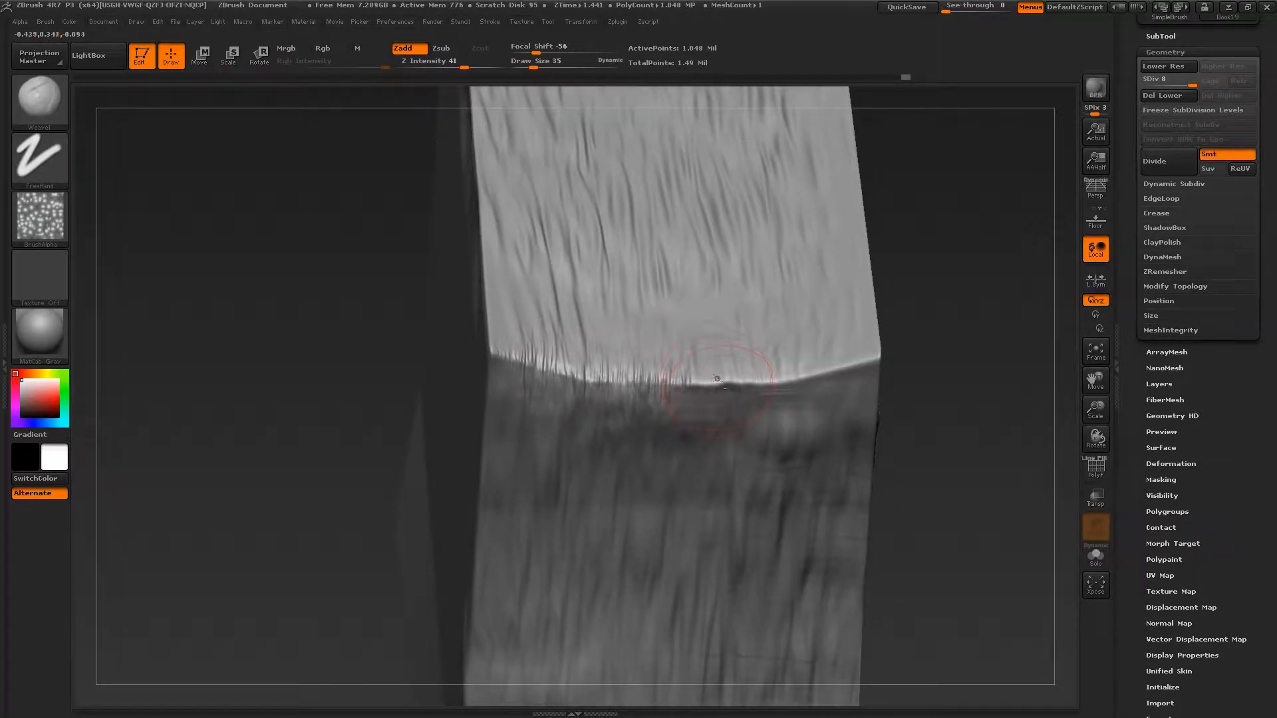
pyautogui.moveTo(841, 367); pyautogui.dragTo(836, 320, button='right')
# Raise the draw size to 65 and continue breaking up the edge between the two lined faces.
pyautogui.keyDown('ctrl'); pyautogui.moveTo(815, 425); pyautogui.dragTo(794, 389, button='right'); pyautogui.keyUp('ctrl')
pyautogui.press('s')
pyautogui.moveTo(790, 393); pyautogui.dragTo(797, 393)
pyautogui.moveTo(772, 356); pyautogui.dragTo(752, 399, button='right')
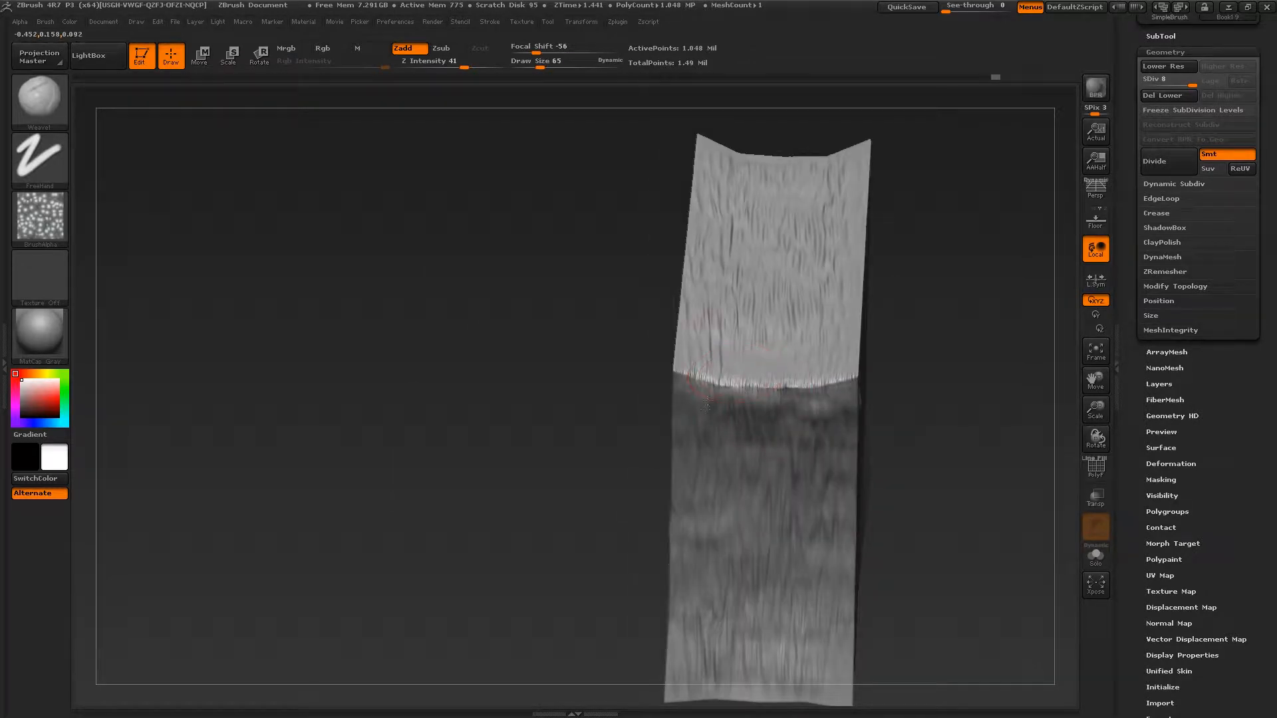
# Set the draw size to 47 and add fine paper lines along the concave border of the end face.
pyautogui.moveTo(823, 359); pyautogui.dragTo(809, 442, button='right')
pyautogui.press('s')
pyautogui.moveTo(739, 298); pyautogui.dragTo(744, 298)
pyautogui.moveTo(745, 298)
pyautogui.keyDown('alt'); pyautogui.mouseDown(button='right')
pyautogui.moveTo(728, 381)
pyautogui.moveTo(698, 359)
pyautogui.mouseUp(button='right'); pyautogui.keyUp('alt')
pyautogui.press('s')
pyautogui.moveTo(746, 337); pyautogui.dragTo(755, 337)
pyautogui.moveTo(748, 326)
pyautogui.keyDown('alt'); pyautogui.mouseDown(button='right')
pyautogui.moveTo(746, 492)
pyautogui.moveTo(712, 373)
pyautogui.moveTo(691, 426)
pyautogui.mouseUp(button='right'); pyautogui.keyUp('alt')
pyautogui.keyDown('ctrl'); pyautogui.moveTo(678, 299); pyautogui.dragTo(669, 351, button='right'); pyautogui.keyUp('ctrl')
pyautogui.press('s')
pyautogui.moveTo(645, 381); pyautogui.dragTo(637, 381)
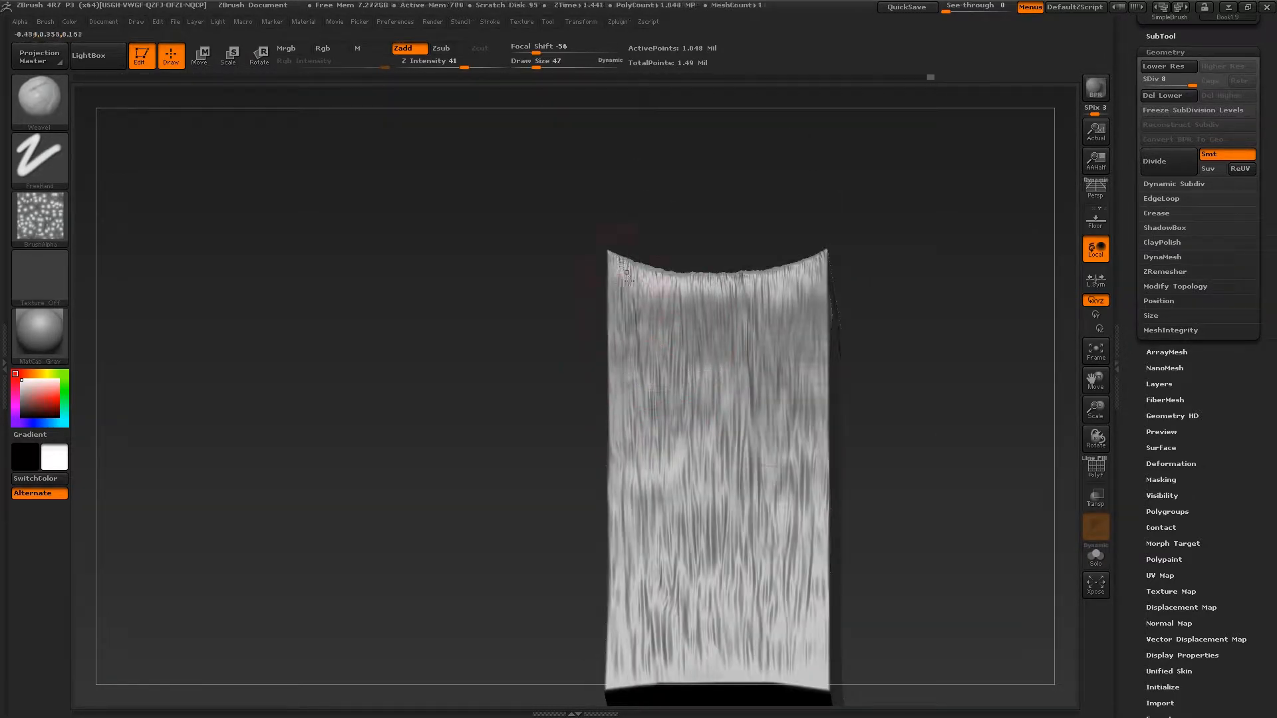
pyautogui.moveTo(628, 280); pyautogui.dragTo(638, 313)
# Set the draw size to 109 and add paper lines along the opposite border of the end face.
pyautogui.keyDown('alt'); pyautogui.moveTo(722, 426); pyautogui.dragTo(706, 250, button='right'); pyautogui.keyUp('alt')
pyautogui.press('s')
pyautogui.moveTo(711, 199); pyautogui.dragTo(720, 199)
pyautogui.moveTo(721, 114); pyautogui.dragTo(725, 160)
pyautogui.moveTo(728, 279)
pyautogui.keyDown('ctrl'); pyautogui.mouseDown(button='right')
pyautogui.moveTo(735, 393)
pyautogui.moveTo(752, 299)
pyautogui.mouseUp(button='right'); pyautogui.keyUp('ctrl')
pyautogui.keyDown('alt'); pyautogui.moveTo(777, 530); pyautogui.dragTo(768, 474, button='right'); pyautogui.keyUp('alt')
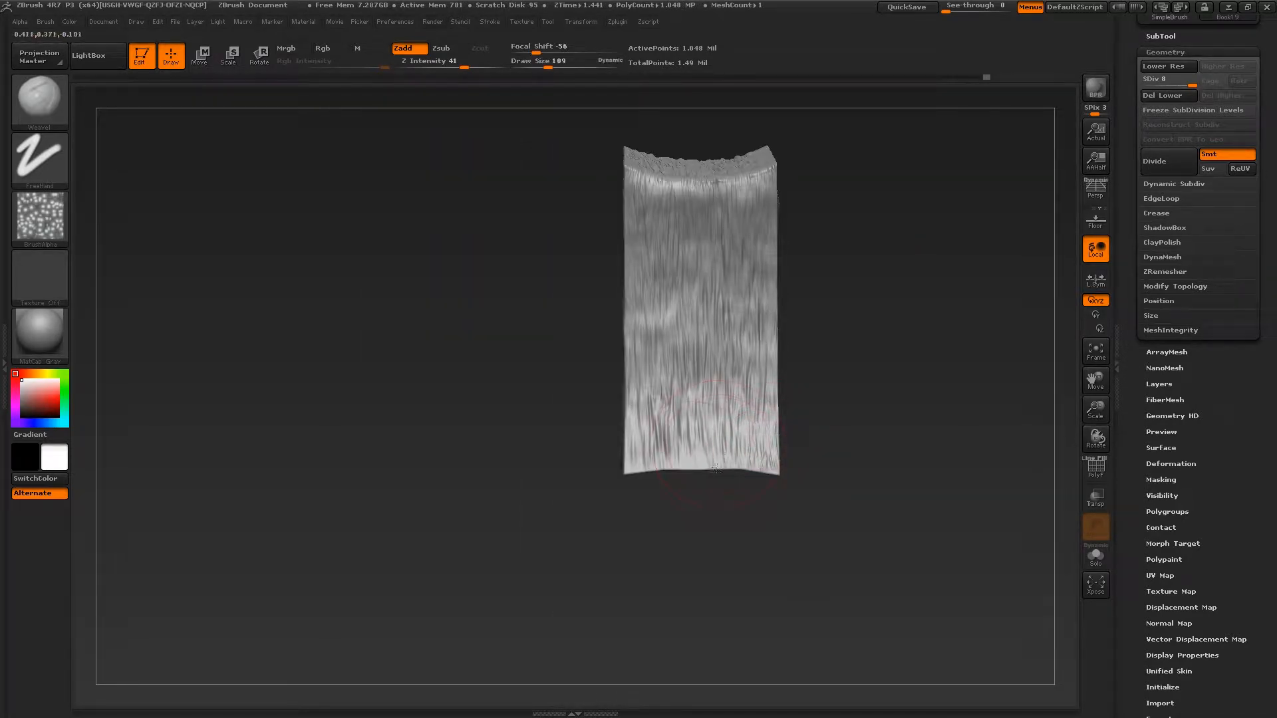
pyautogui.moveTo(639, 441); pyautogui.dragTo(640, 459)
# Raise the draw size to 122 and cover the blank opposite end face with long paper lines.
pyautogui.moveTo(649, 452)
pyautogui.mouseDown(button='right')
pyautogui.moveTo(672, 320)
pyautogui.moveTo(675, 400)
pyautogui.moveTo(694, 343)
pyautogui.moveTo(705, 429)
pyautogui.moveTo(691, 399)
pyautogui.moveTo(659, 459)
pyautogui.mouseUp(button='right')
pyautogui.press('s')
pyautogui.moveTo(629, 530); pyautogui.dragTo(614, 530)
pyautogui.moveTo(609, 490)
pyautogui.keyDown('ctrl'); pyautogui.mouseDown(button='right')
pyautogui.moveTo(655, 333)
pyautogui.moveTo(724, 417)
pyautogui.moveTo(742, 476)
pyautogui.mouseUp(button='right'); pyautogui.keyUp('ctrl')
pyautogui.press(']')
pyautogui.press(']')
pyautogui.press(']')
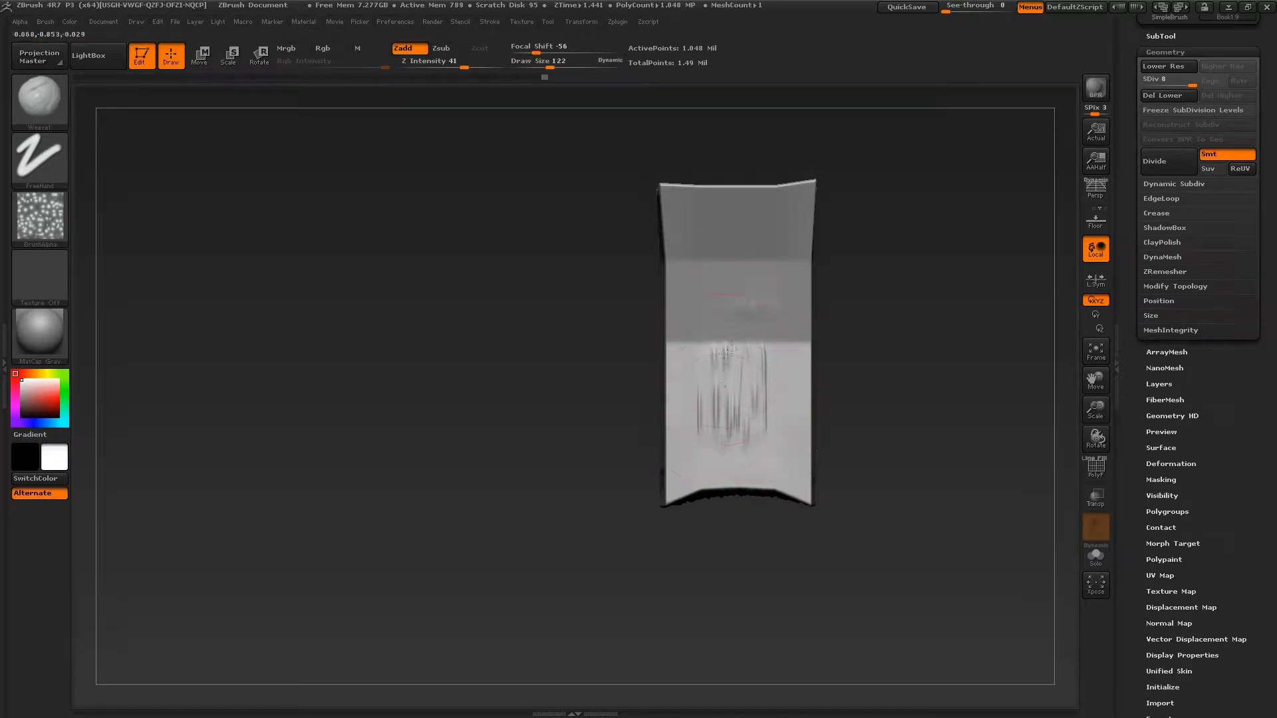
pyautogui.moveTo(698, 198); pyautogui.dragTo(775, 452)
pyautogui.moveTo(788, 246); pyautogui.dragTo(788, 413)
pyautogui.moveTo(744, 259); pyautogui.dragTo(740, 472)
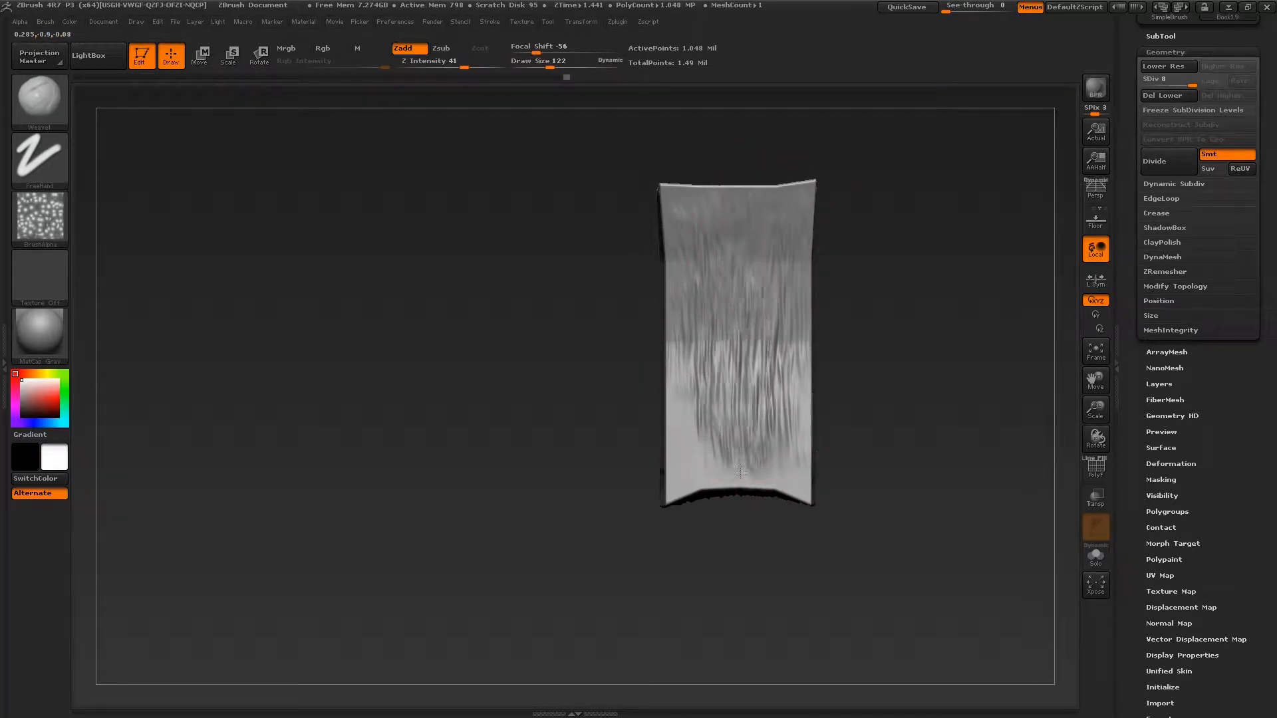
pyautogui.moveTo(707, 303); pyautogui.dragTo(688, 469)
pyautogui.click(543, 512)
# Reduce the draw size to 65 and add finer paper lines along the borders of that end face.
pyautogui.press('s')
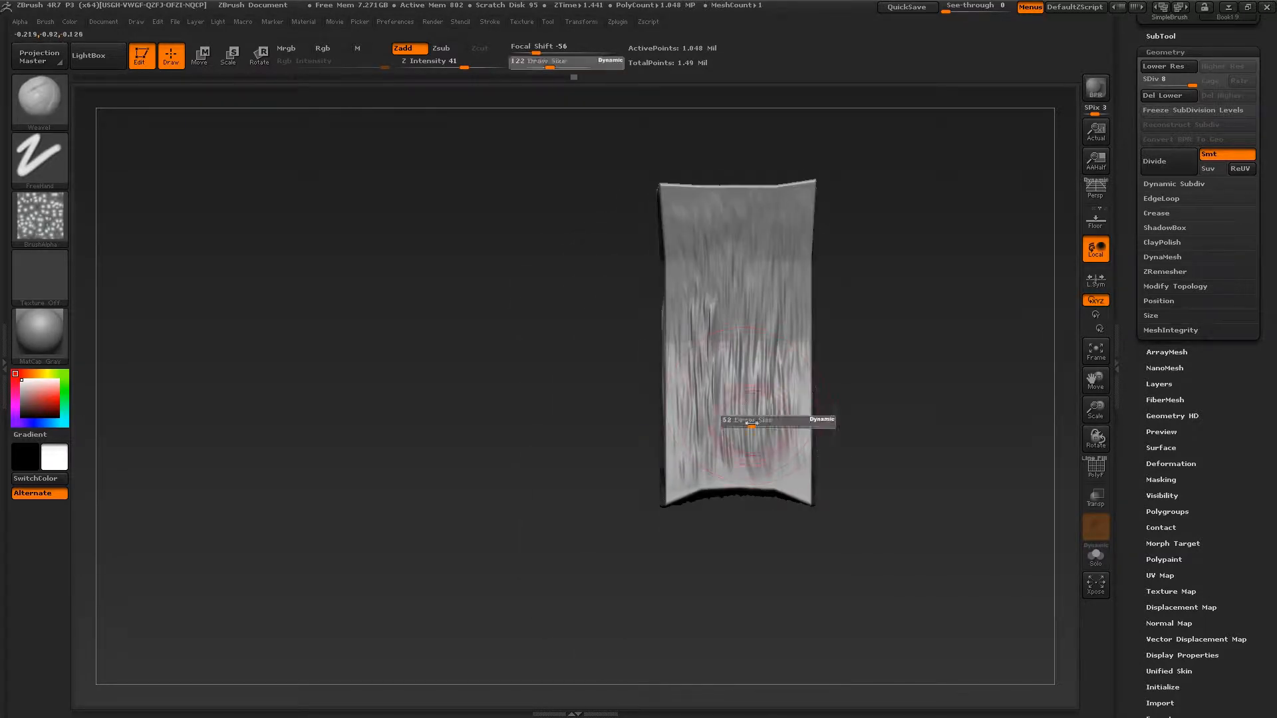
pyautogui.moveTo(762, 424); pyautogui.dragTo(750, 425)
pyautogui.moveTo(788, 405); pyautogui.dragTo(796, 478)
pyautogui.press('s')
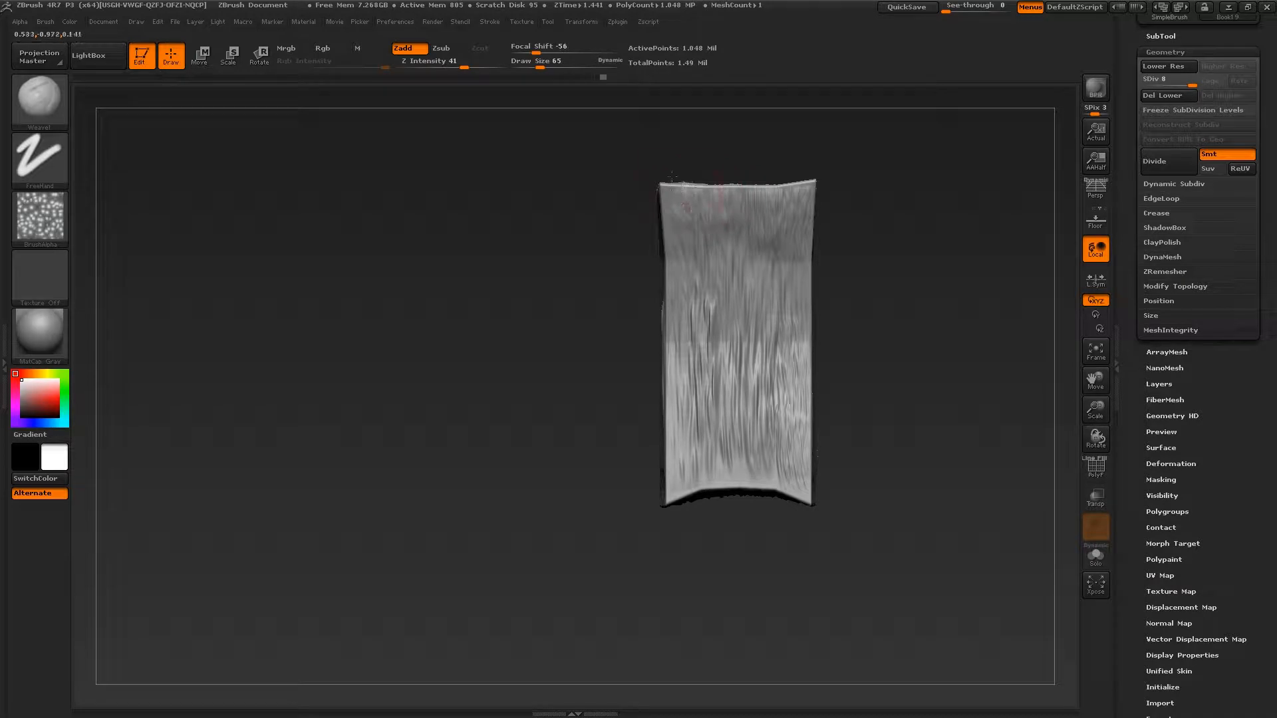
pyautogui.moveTo(675, 260); pyautogui.dragTo(697, 283, button='right')
# Reduce the draw size to 47 and roughen the edge where the end face meets the long face.
pyautogui.press('s')
pyautogui.moveTo(734, 340); pyautogui.dragTo(726, 340)
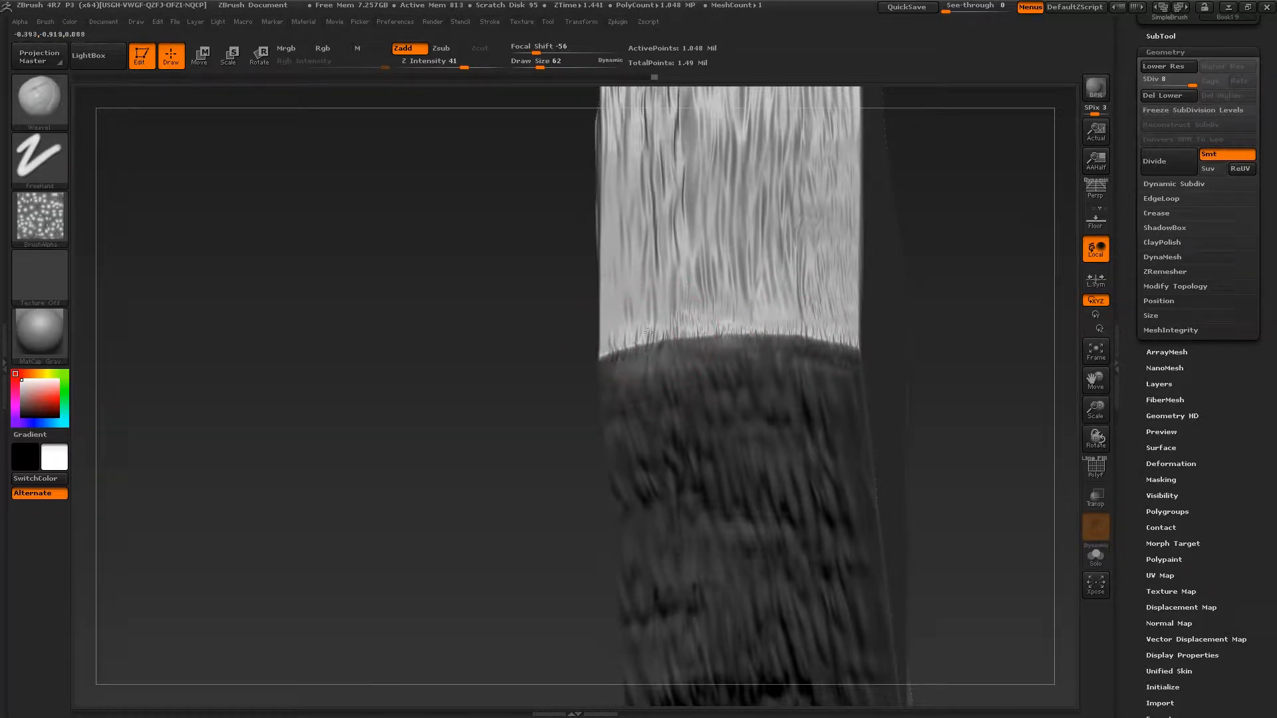
pyautogui.moveTo(719, 341); pyautogui.dragTo(728, 401, button='right')
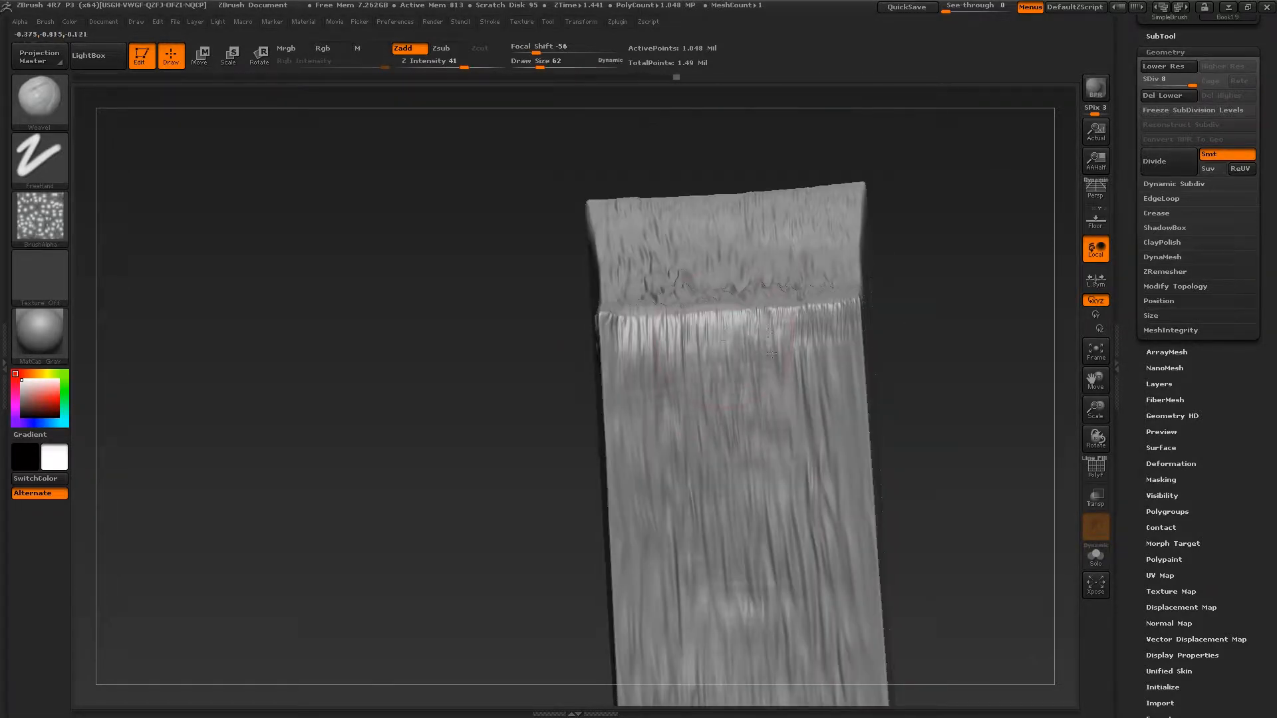
pyautogui.moveTo(771, 353); pyautogui.dragTo(770, 305, button='right')
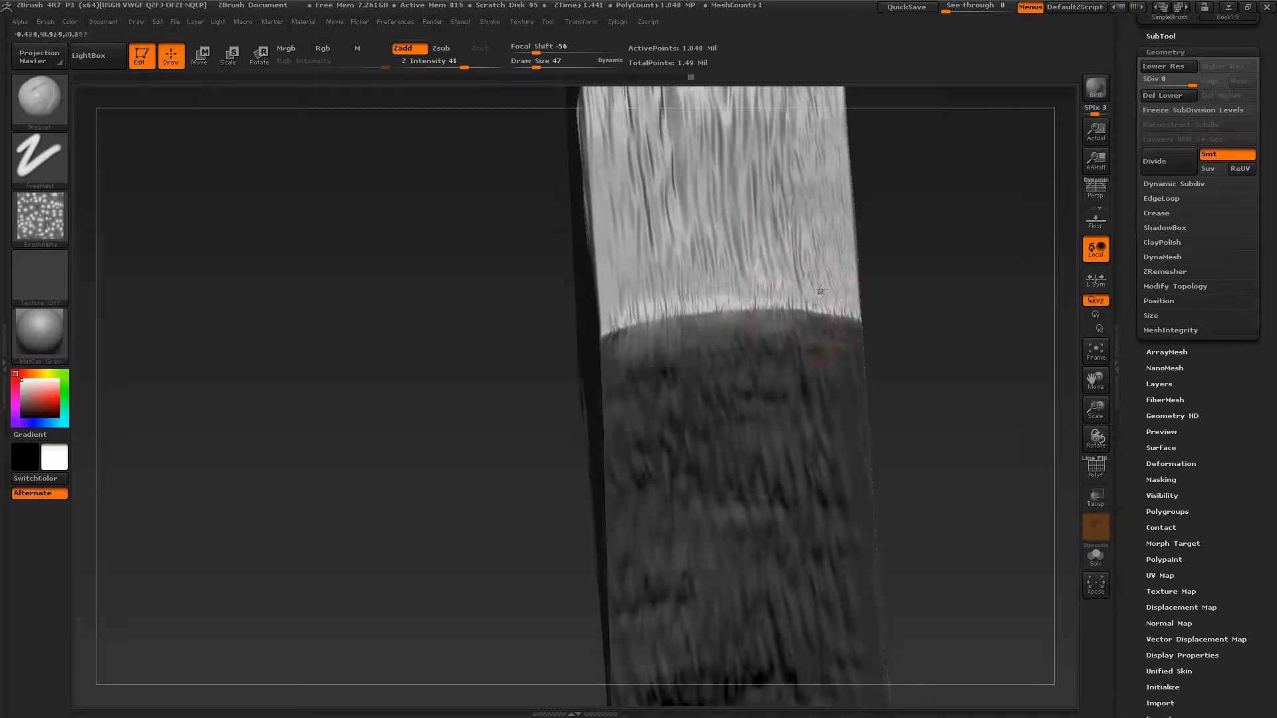
pyautogui.moveTo(828, 352)
pyautogui.mouseDown(button='right')
pyautogui.moveTo(842, 442)
pyautogui.moveTo(815, 428)
pyautogui.mouseUp(button='right')
pyautogui.moveTo(817, 428); pyautogui.dragTo(818, 468)
# Add more fine paper lines down the long face of the page block at draw size 47.
pyautogui.keyDown('ctrl'); pyautogui.moveTo(822, 446); pyautogui.dragTo(797, 358, button='right'); pyautogui.keyUp('ctrl')
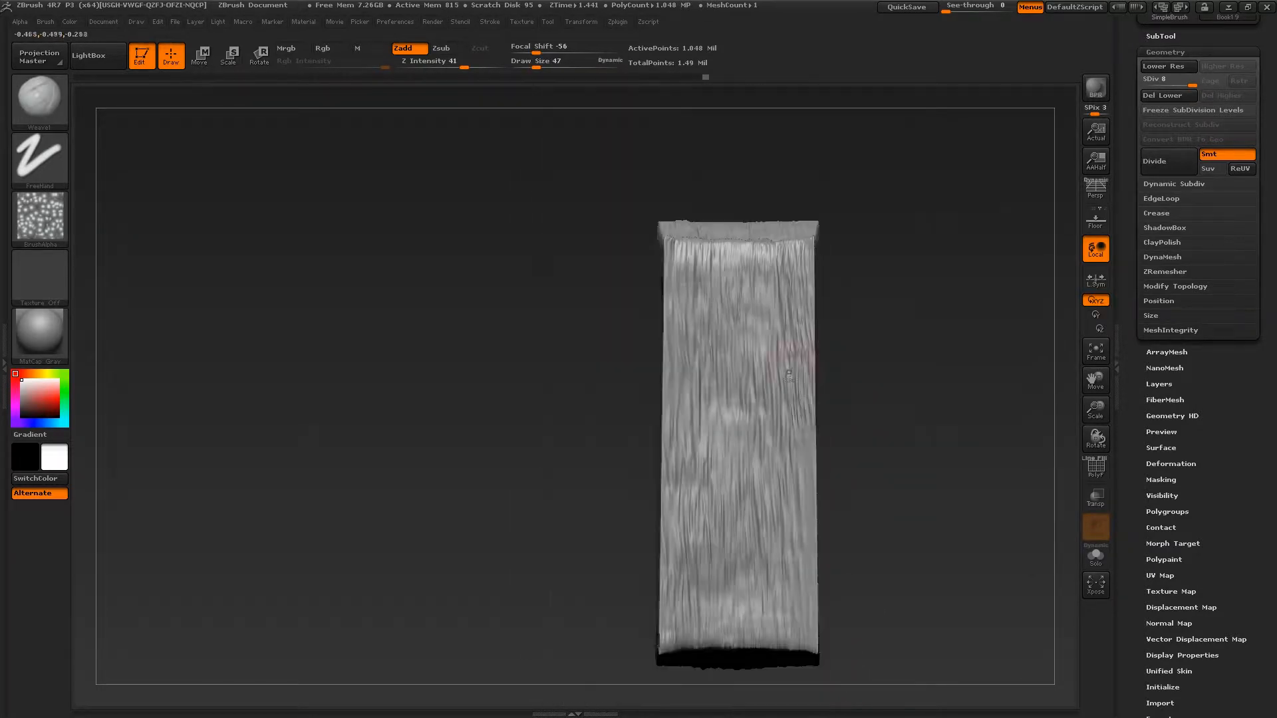
pyautogui.moveTo(797, 358); pyautogui.dragTo(798, 522)
pyautogui.keyDown('alt'); pyautogui.moveTo(743, 302); pyautogui.dragTo(739, 432, button='right'); pyautogui.keyUp('alt')
pyautogui.moveTo(687, 471); pyautogui.dragTo(688, 559)
pyautogui.moveTo(688, 558); pyautogui.dragTo(699, 465, button='right')
# Layer additional paper lines over the end face, varying the draw size between 35 and 86.
pyautogui.press('s')
pyautogui.moveTo(700, 472); pyautogui.dragTo(694, 473)
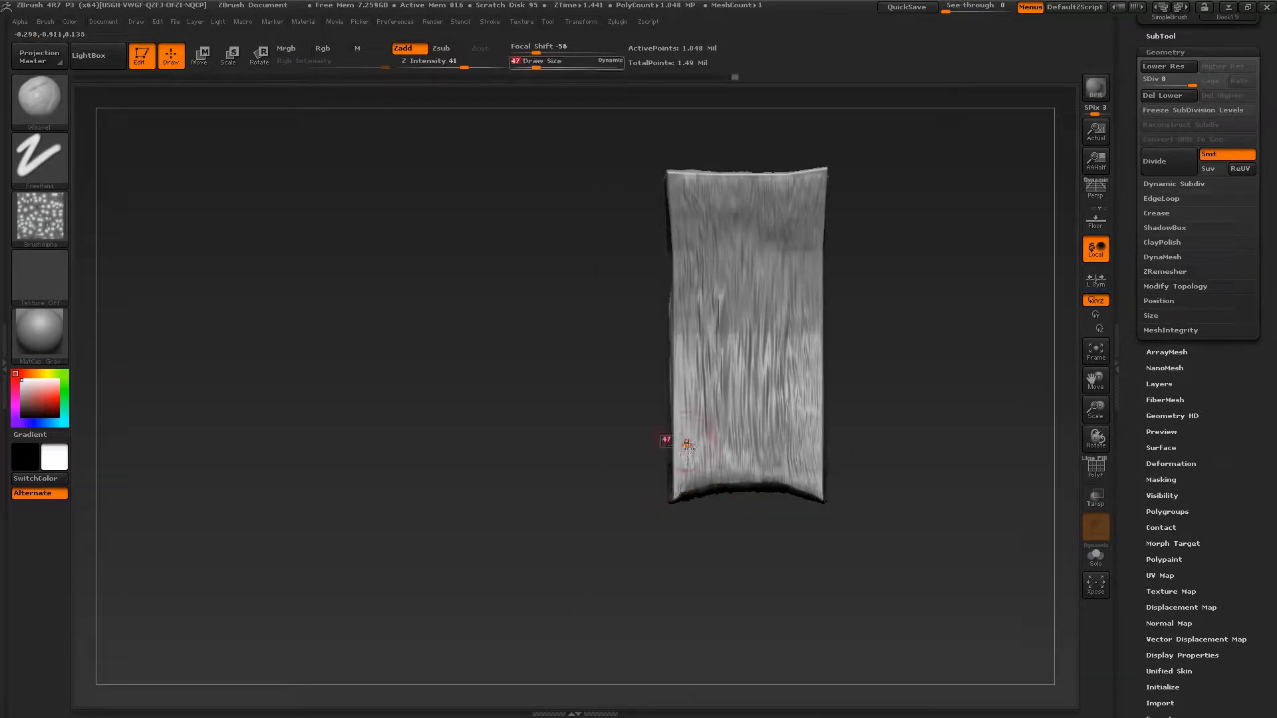
pyautogui.press('s')
pyautogui.press('s')
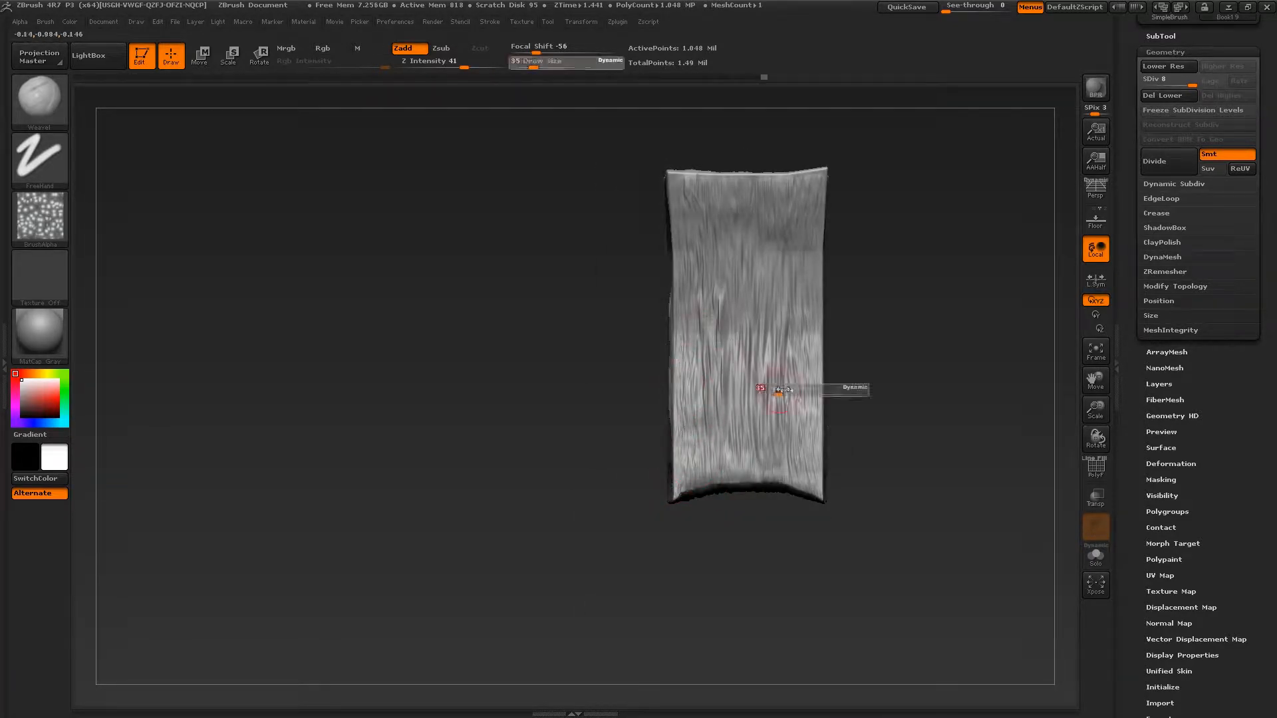
pyautogui.moveTo(782, 390); pyautogui.dragTo(792, 390)
pyautogui.moveTo(739, 306); pyautogui.dragTo(739, 379)
pyautogui.press('s')
pyautogui.moveTo(773, 336); pyautogui.dragTo(758, 399)
pyautogui.press('s')
pyautogui.moveTo(740, 415); pyautogui.dragTo(731, 414)
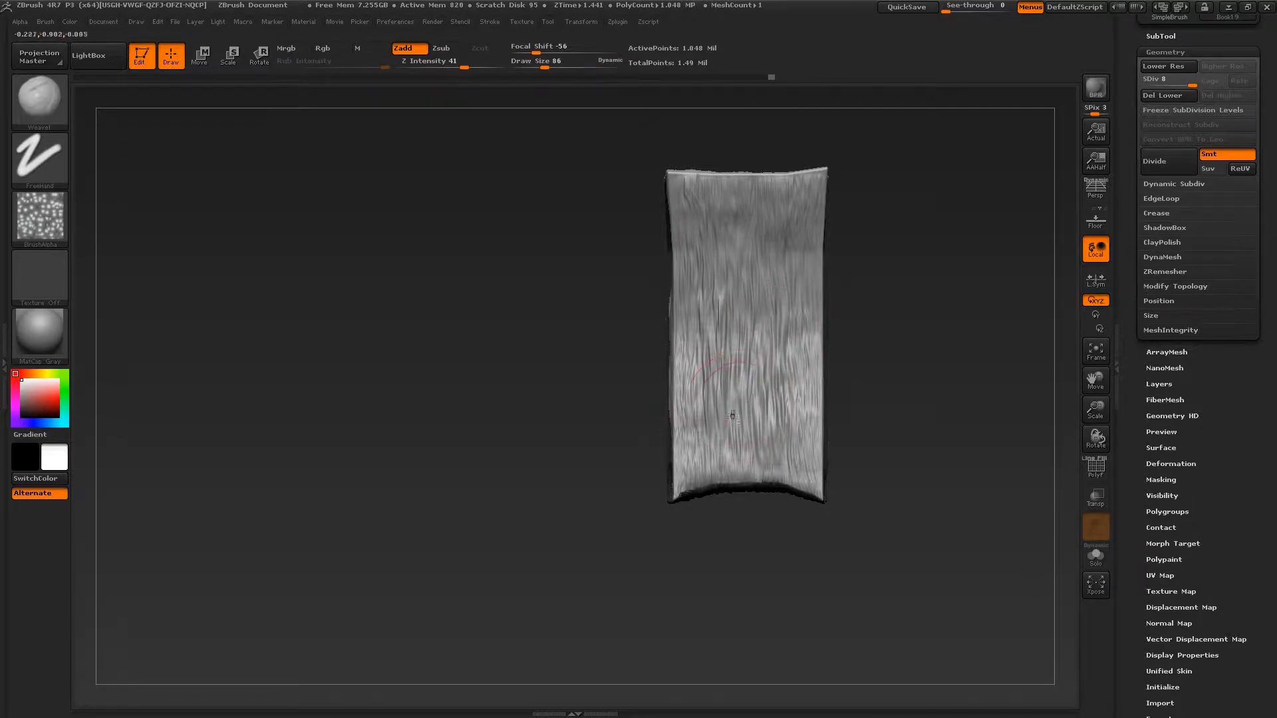
pyautogui.moveTo(720, 303); pyautogui.dragTo(727, 360)
# Switch to the Move brush for working on the page block's corner.
pyautogui.moveTo(729, 372)
pyautogui.mouseDown(button='right')
pyautogui.moveTo(761, 332)
pyautogui.moveTo(679, 393)
pyautogui.moveTo(765, 346)
pyautogui.mouseUp(button='right')
pyautogui.press('b')
pyautogui.press('t')
pyautogui.press('d')
pyautogui.press('b')
pyautogui.press('m')
pyautogui.press('v')
pyautogui.press('s')
pyautogui.moveTo(858, 383)
pyautogui.mouseDown(button='right')
pyautogui.moveTo(838, 411)
pyautogui.moveTo(856, 360)
pyautogui.mouseUp(button='right')
pyautogui.moveTo(919, 310)
pyautogui.mouseDown(button='right')
pyautogui.moveTo(791, 280)
pyautogui.moveTo(719, 295)
pyautogui.moveTo(739, 403)
pyautogui.moveTo(706, 359)
pyautogui.mouseUp(button='right')
# Return to the paper-line brush at draw size 13, then smooth and rework the rough marks on the block's corner.
pyautogui.press('b')
pyautogui.click(704, 359)
pyautogui.press('s')
pyautogui.moveTo(668, 353); pyautogui.dragTo(648, 353)
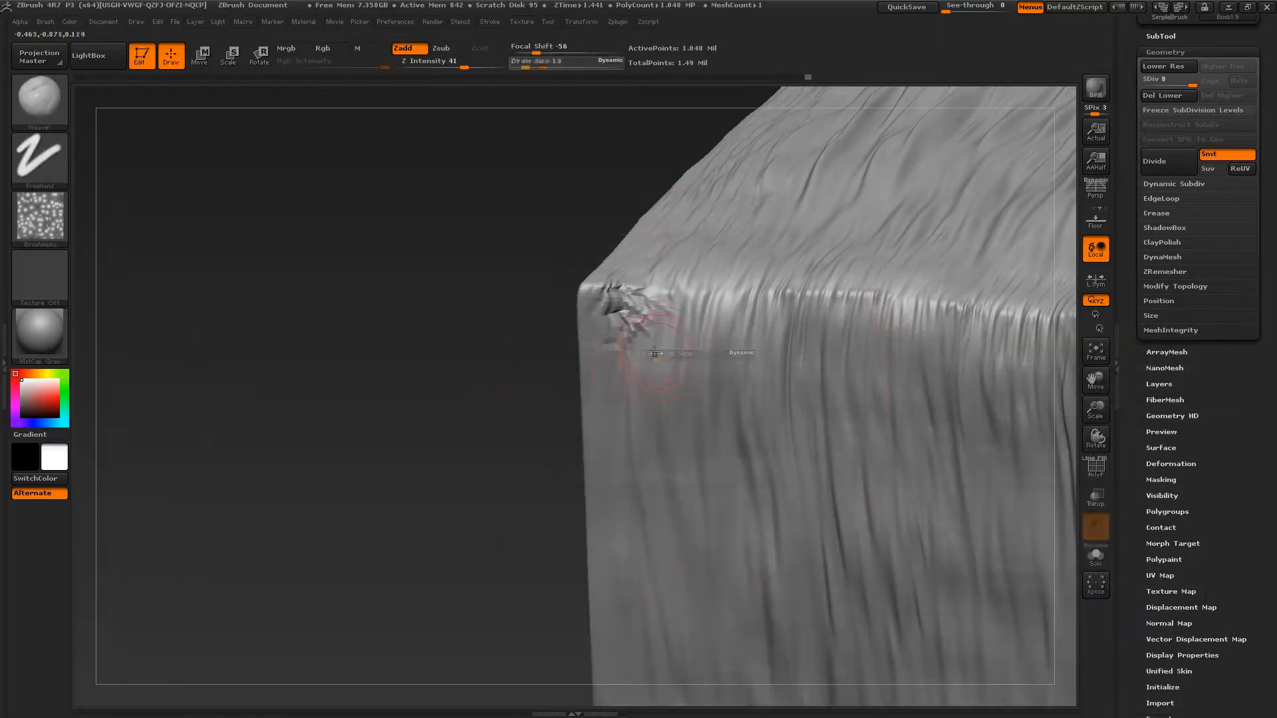
pyautogui.moveTo(649, 353); pyautogui.dragTo(637, 290, button='right')
pyautogui.press('shift')
pyautogui.press('s')
pyautogui.moveTo(609, 313)
pyautogui.keyDown('shift'); pyautogui.mouseDown()
pyautogui.moveTo(613, 333)
pyautogui.moveTo(646, 322)
pyautogui.mouseUp(); pyautogui.keyUp('shift')
pyautogui.moveTo(640, 302); pyautogui.dragTo(652, 339)
pyautogui.moveTo(652, 336)
pyautogui.keyDown('alt'); pyautogui.mouseDown(button='right')
pyautogui.moveTo(681, 322)
pyautogui.moveTo(692, 266)
pyautogui.moveTo(715, 279)
pyautogui.mouseUp(button='right'); pyautogui.keyUp('alt')
# Raise the draw size to 82 and toggle the polyframe display on and off to check the end face.
pyautogui.press('s')
pyautogui.moveTo(667, 342); pyautogui.dragTo(679, 342)
pyautogui.moveTo(725, 392)
pyautogui.mouseDown(button='right')
pyautogui.moveTo(693, 400)
pyautogui.moveTo(741, 328)
pyautogui.moveTo(739, 386)
pyautogui.moveTo(688, 376)
pyautogui.moveTo(710, 327)
pyautogui.moveTo(723, 433)
pyautogui.moveTo(716, 310)
pyautogui.mouseUp(button='right')
pyautogui.hotkey('shift', 'f')
pyautogui.hotkey('shift', 'f')
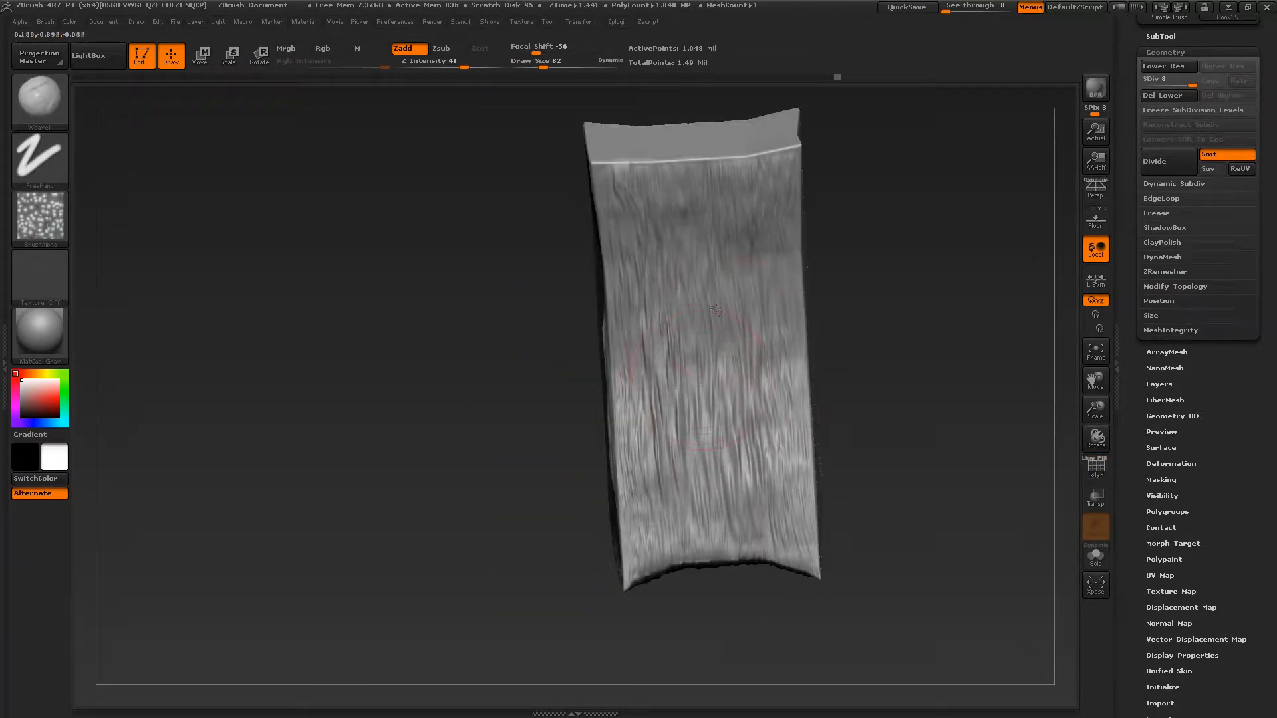
# Switch to the Move brush at draw size 62 to adjust the edge between the two lined faces.
pyautogui.moveTo(769, 359)
pyautogui.keyDown('ctrl'); pyautogui.mouseDown(button='right')
pyautogui.moveTo(743, 292)
pyautogui.moveTo(791, 347)
pyautogui.moveTo(810, 319)
pyautogui.moveTo(751, 331)
pyautogui.moveTo(778, 271)
pyautogui.moveTo(712, 373)
pyautogui.moveTo(775, 403)
pyautogui.moveTo(727, 372)
pyautogui.mouseUp(button='right'); pyautogui.keyUp('ctrl')
pyautogui.press('b')
pyautogui.press('m')
pyautogui.press('v')
pyautogui.press(']')
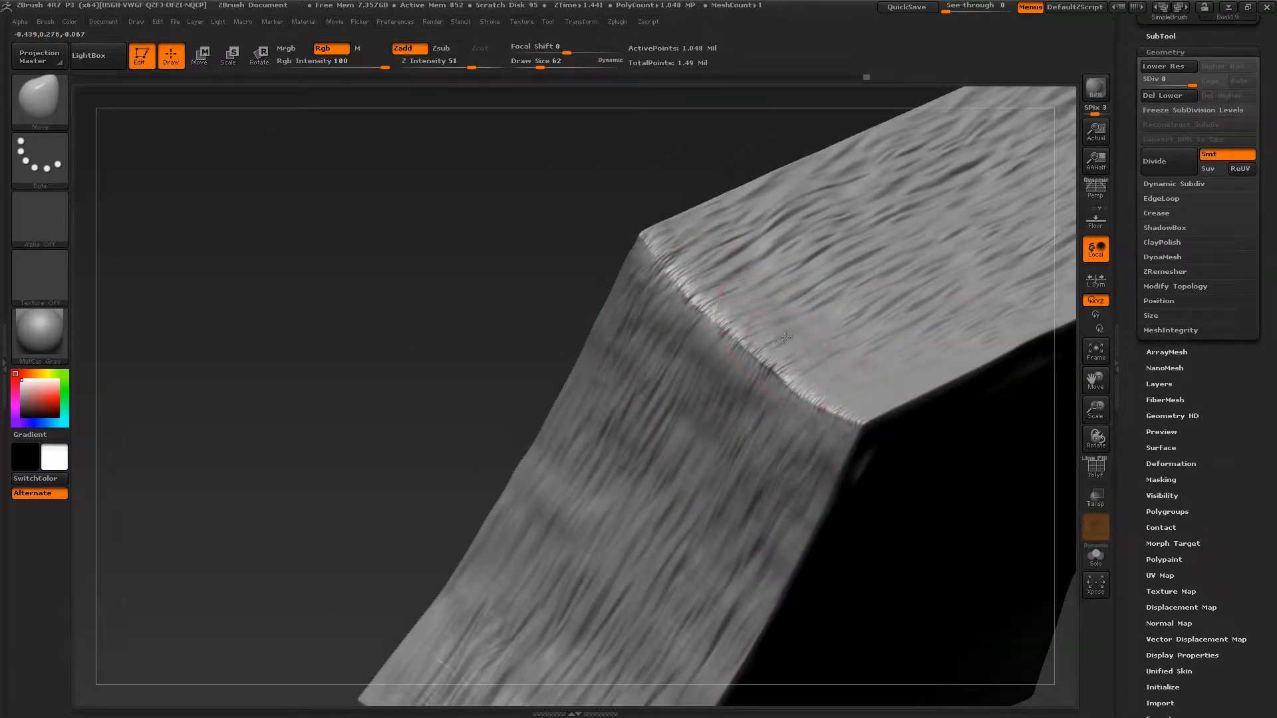
pyautogui.keyDown('shift'); pyautogui.moveTo(689, 254); pyautogui.dragTo(835, 319, button='right'); pyautogui.keyUp('shift')
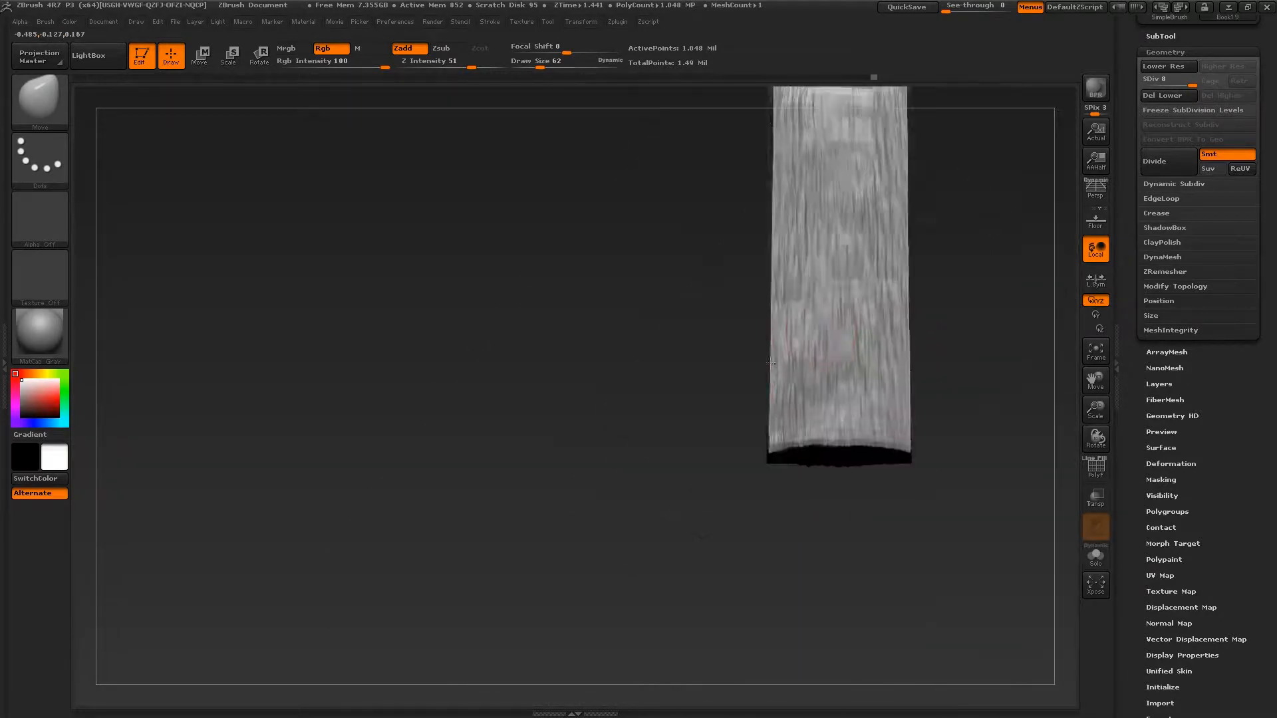
# Switch to the Dam_Standard brush, reduce the draw size to 28 and start carving grooves along the long face.
pyautogui.press('b')
pyautogui.press('s')
pyautogui.press('i')
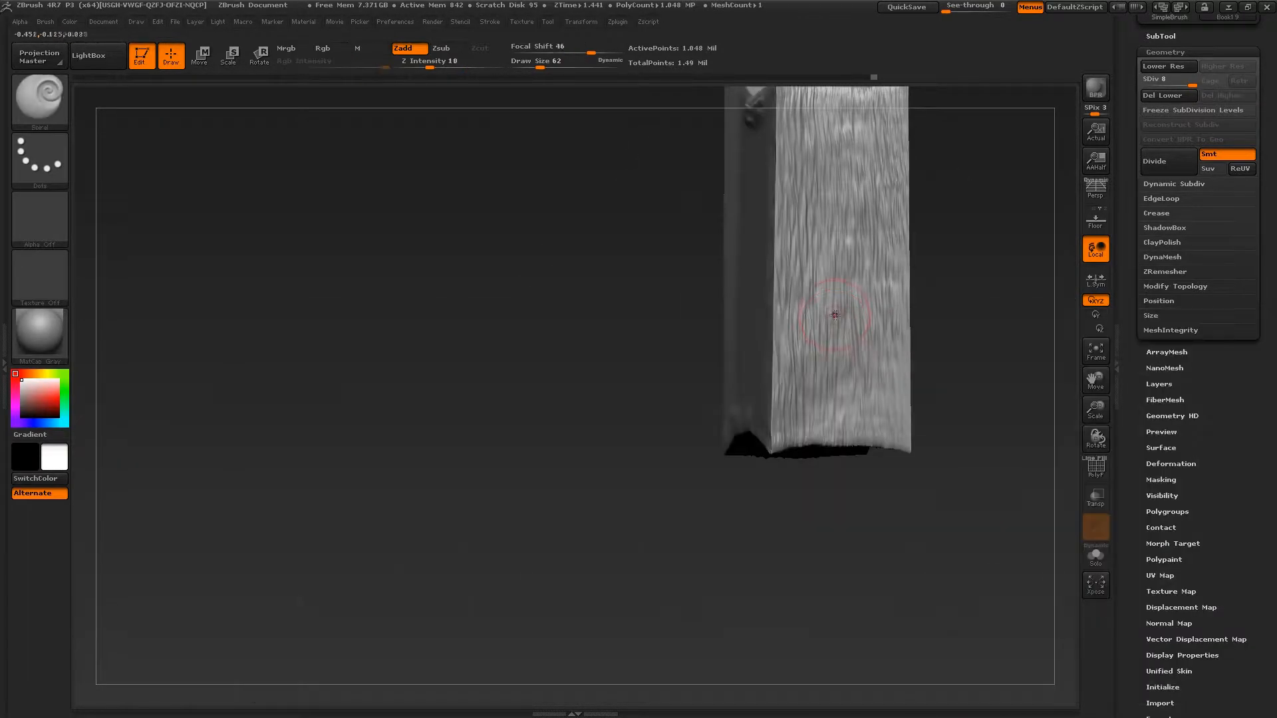
pyautogui.press('b')
pyautogui.press('d')
pyautogui.press('s')
pyautogui.keyDown('ctrl'); pyautogui.moveTo(793, 354); pyautogui.dragTo(798, 297, button='right'); pyautogui.keyUp('ctrl')
pyautogui.press('s')
pyautogui.moveTo(800, 338); pyautogui.dragTo(791, 339)
pyautogui.press('s')
pyautogui.moveTo(774, 362)
pyautogui.keyDown('ctrl'); pyautogui.mouseDown(button='right')
pyautogui.moveTo(799, 552)
pyautogui.moveTo(556, 456)
pyautogui.moveTo(836, 197)
pyautogui.mouseUp(button='right'); pyautogui.keyUp('ctrl')
pyautogui.moveTo(862, 395); pyautogui.dragTo(878, 279, button='right')
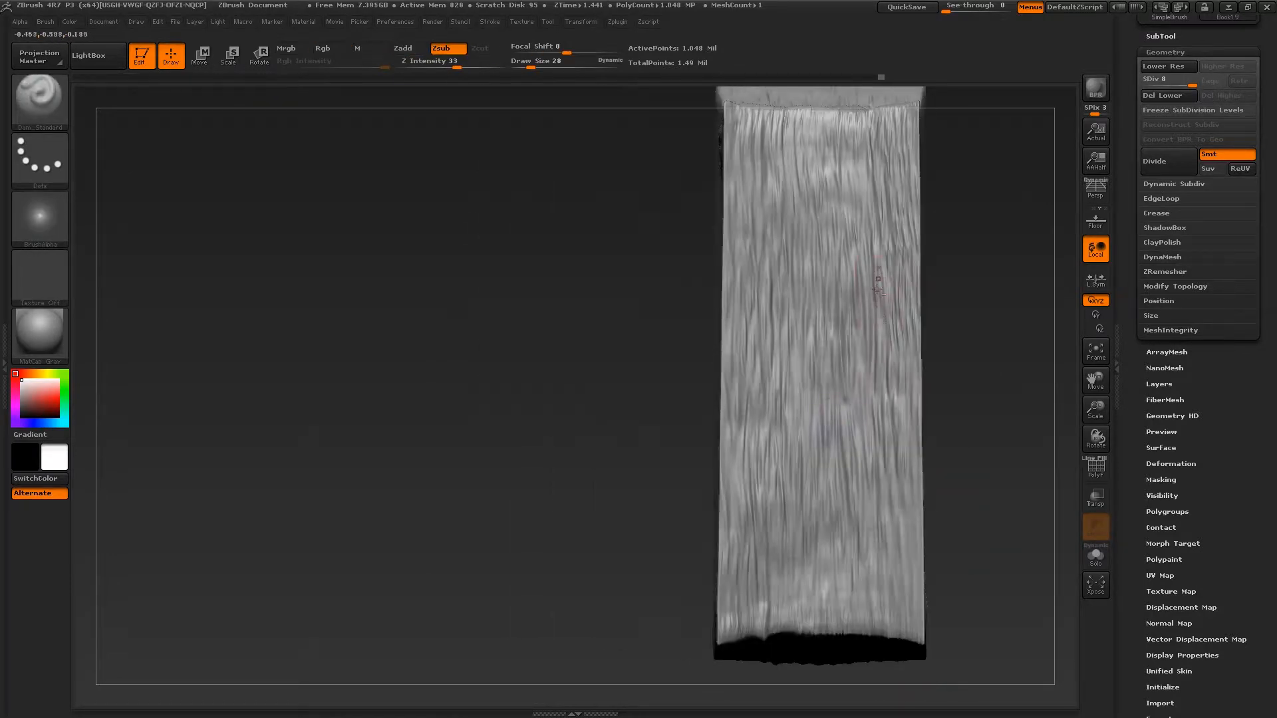
# Set the draw size to 32 and carve deeper grooves between the paper lines of the long face.
pyautogui.press('s')
pyautogui.moveTo(854, 490); pyautogui.dragTo(831, 490)
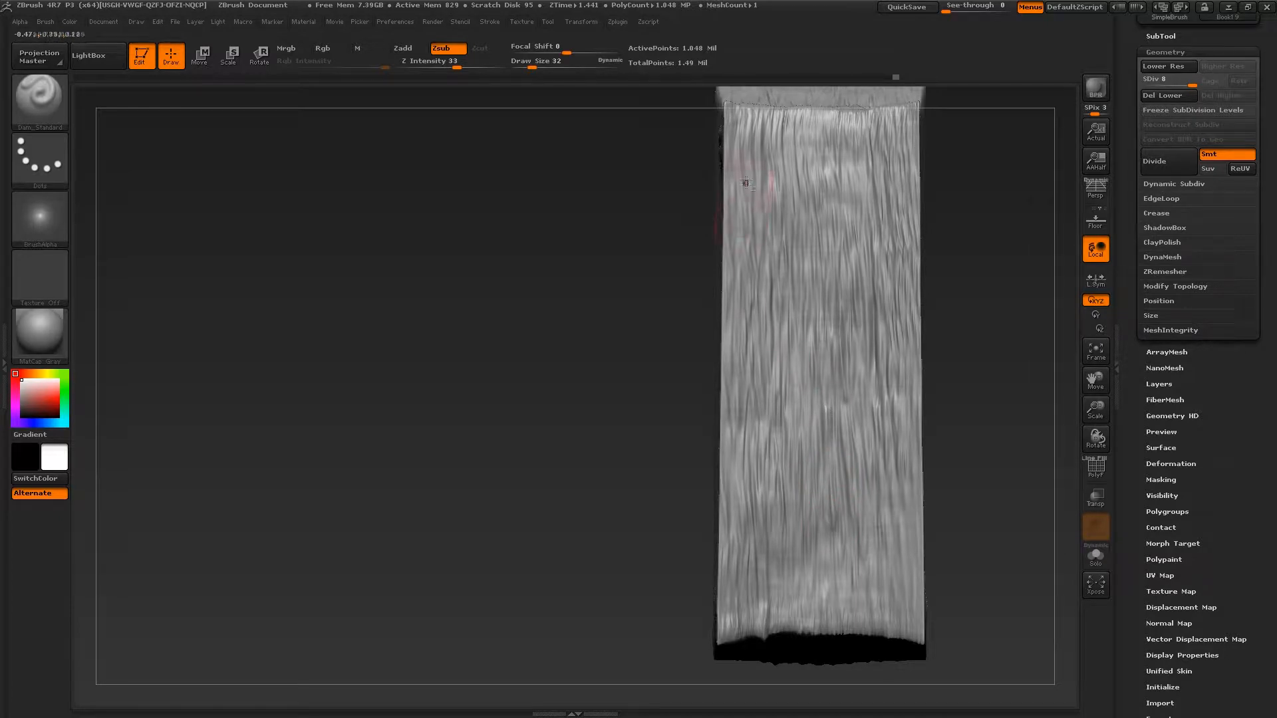
pyautogui.moveTo(827, 406); pyautogui.dragTo(832, 377, button='right')
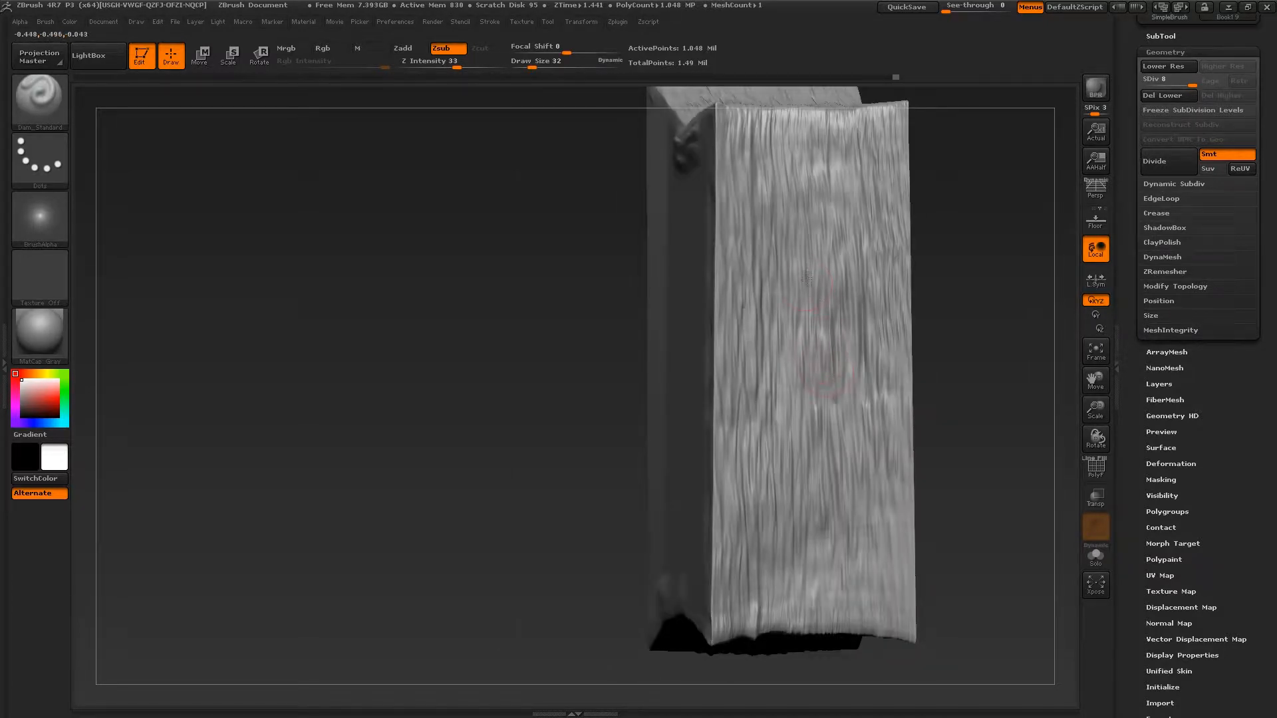
pyautogui.moveTo(810, 118); pyautogui.dragTo(808, 359, button='right')
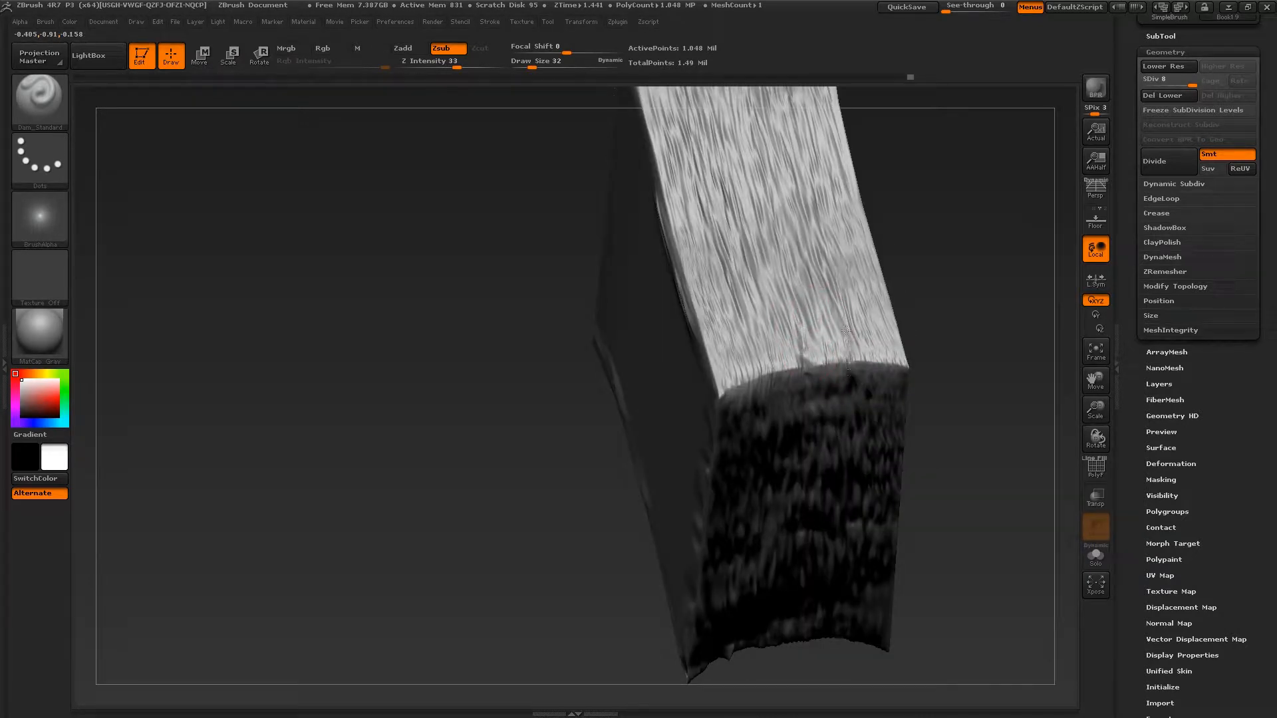
# Cut notches with Dam_Standard into the edges where the long face meets the two end faces.
pyautogui.moveTo(818, 256); pyautogui.dragTo(814, 472, button='right')
pyautogui.keyDown('ctrl'); pyautogui.moveTo(817, 525); pyautogui.dragTo(814, 405, button='right'); pyautogui.keyUp('ctrl')
pyautogui.moveTo(813, 405)
pyautogui.mouseDown(button='right')
pyautogui.moveTo(812, 476)
pyautogui.moveTo(813, 383)
pyautogui.mouseUp(button='right')
pyautogui.keyDown('ctrl'); pyautogui.moveTo(812, 383); pyautogui.dragTo(836, 507, button='right'); pyautogui.keyUp('ctrl')
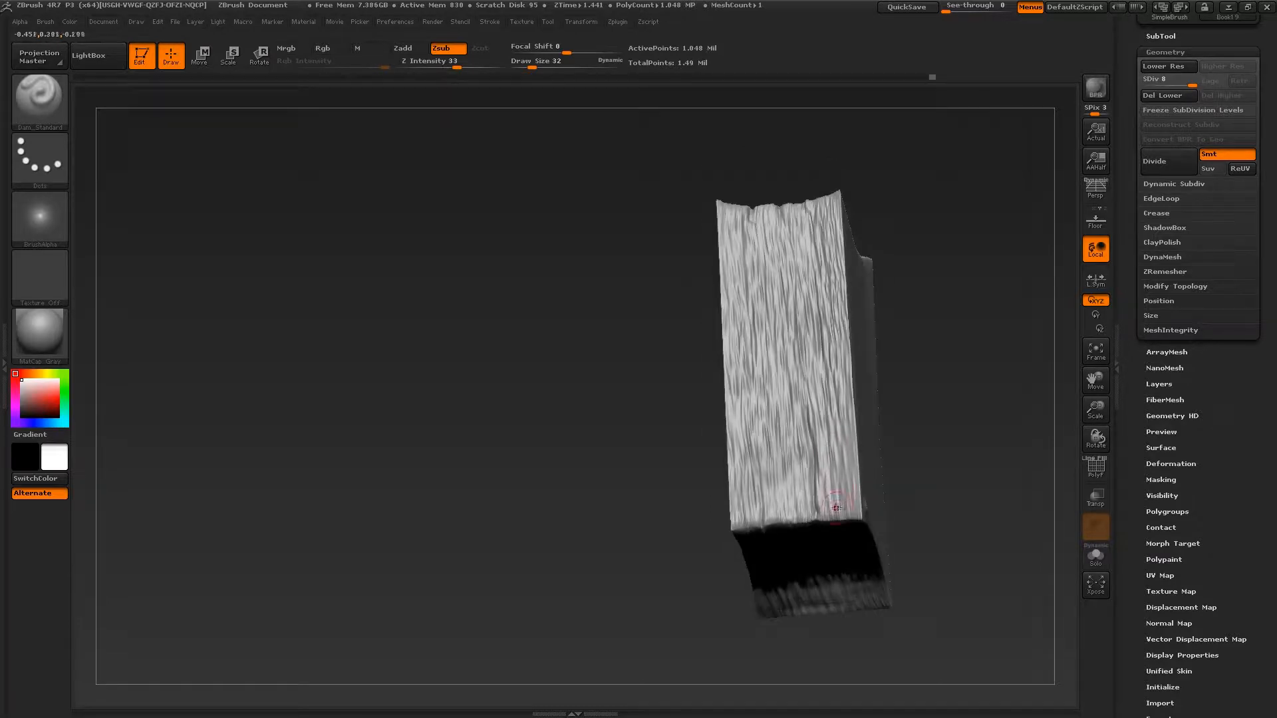
pyautogui.moveTo(807, 408); pyautogui.dragTo(802, 390, button='right')
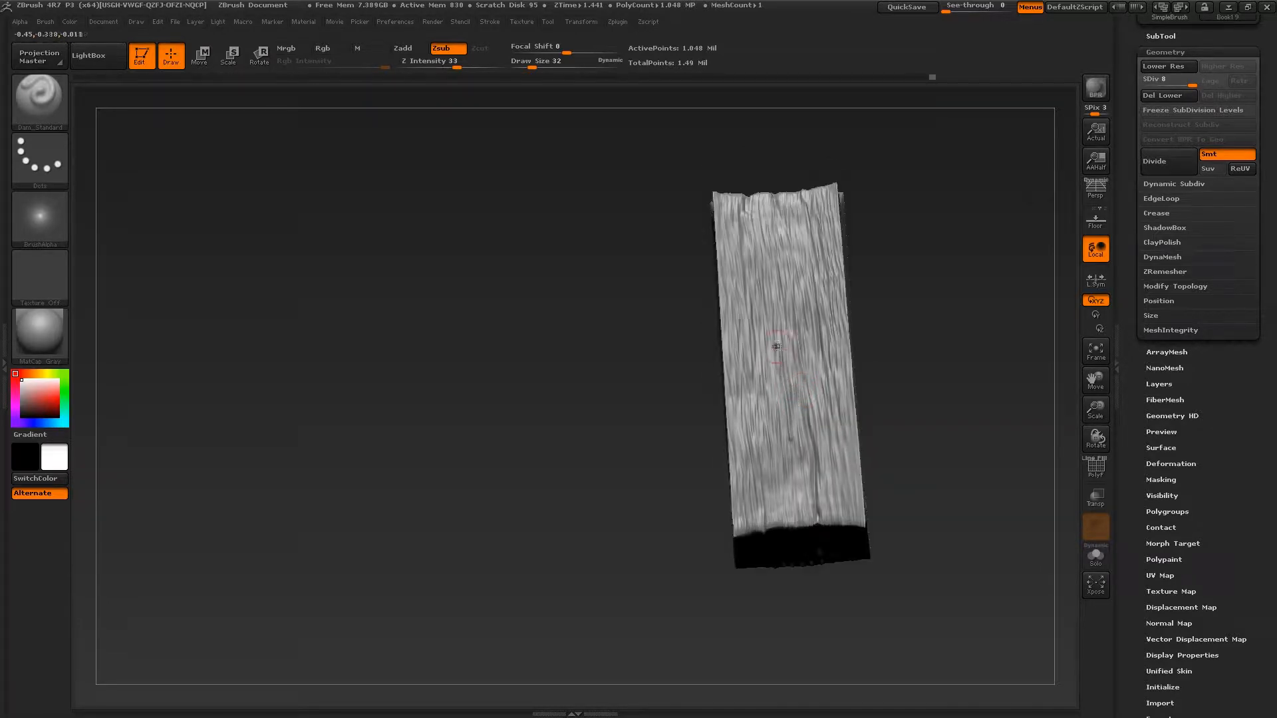
pyautogui.moveTo(776, 347); pyautogui.dragTo(798, 422, button='right')
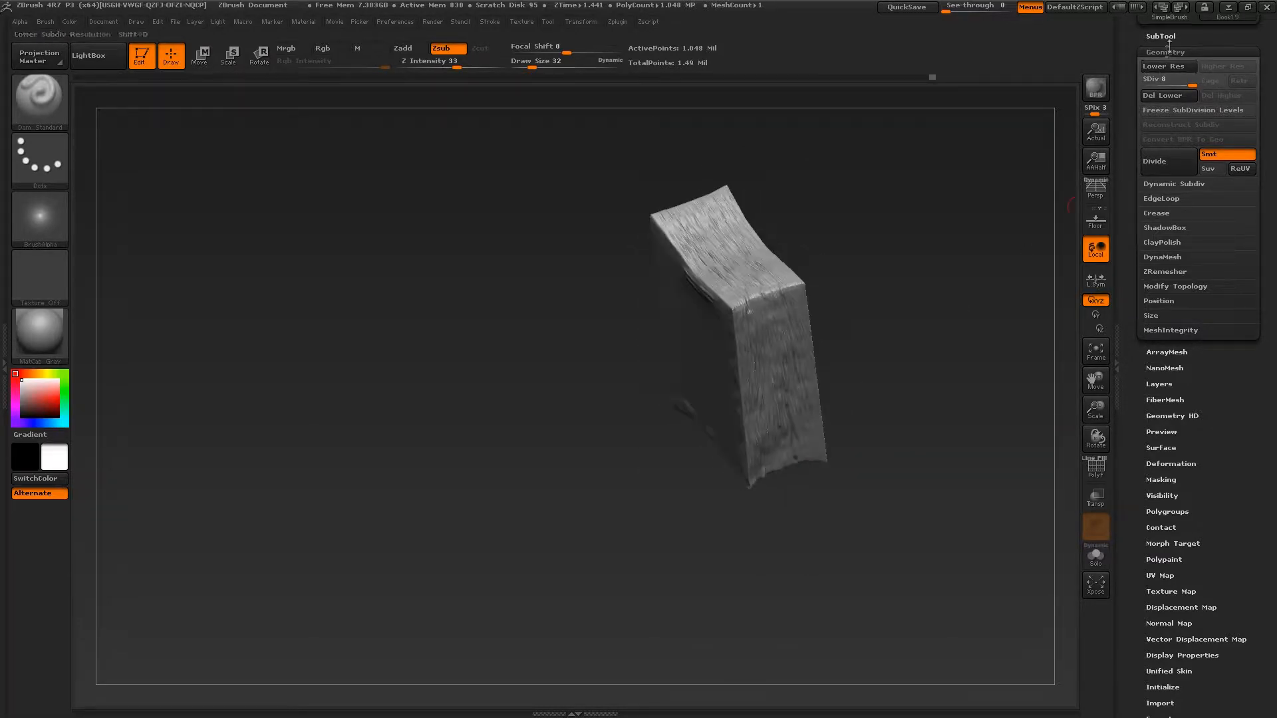
# Make all the book's subtools visible again around the sculpted page block.
pyautogui.click(1168, 37)
pyautogui.click(1248, 50)
pyautogui.moveTo(772, 372); pyautogui.dragTo(821, 399, button='right')
pyautogui.moveTo(822, 465)
pyautogui.keyDown('ctrl'); pyautogui.mouseDown(button='right')
pyautogui.moveTo(812, 348)
pyautogui.moveTo(805, 373)
pyautogui.moveTo(793, 353)
pyautogui.moveTo(788, 373)
pyautogui.mouseUp(button='right'); pyautogui.keyUp('ctrl')
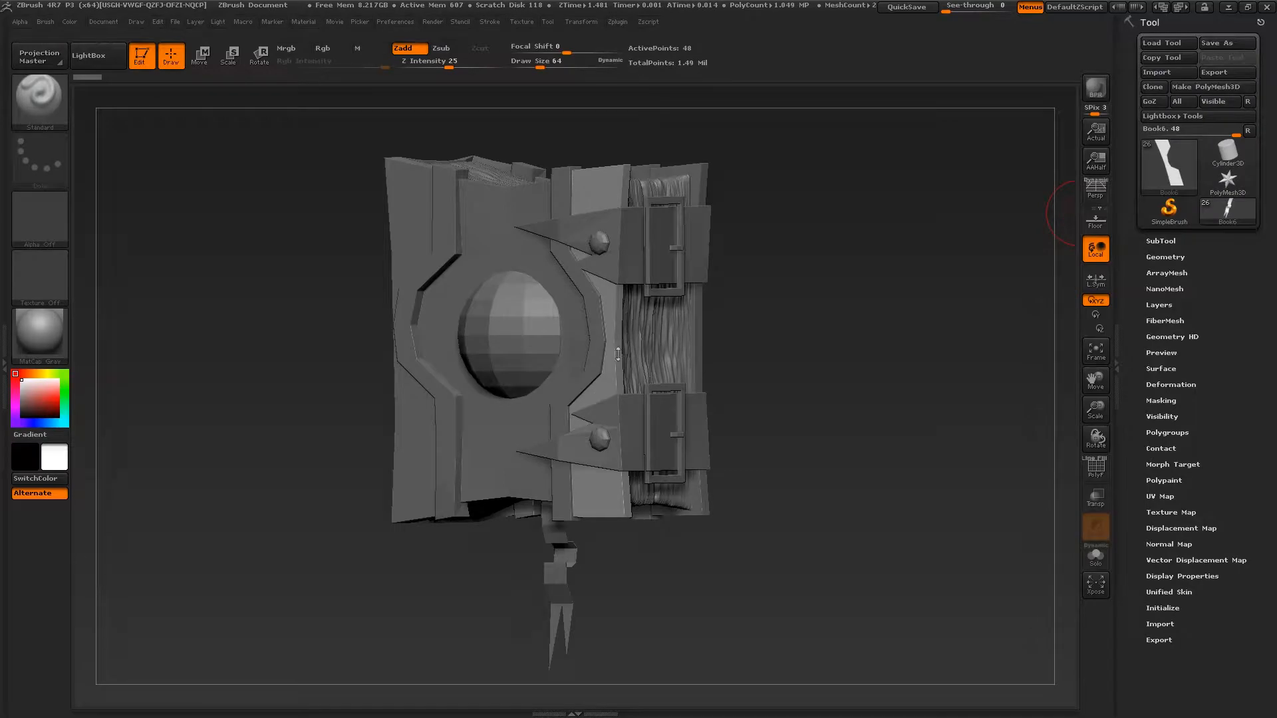
pyautogui.moveTo(767, 472); pyautogui.dragTo(1012, 380, button='right')
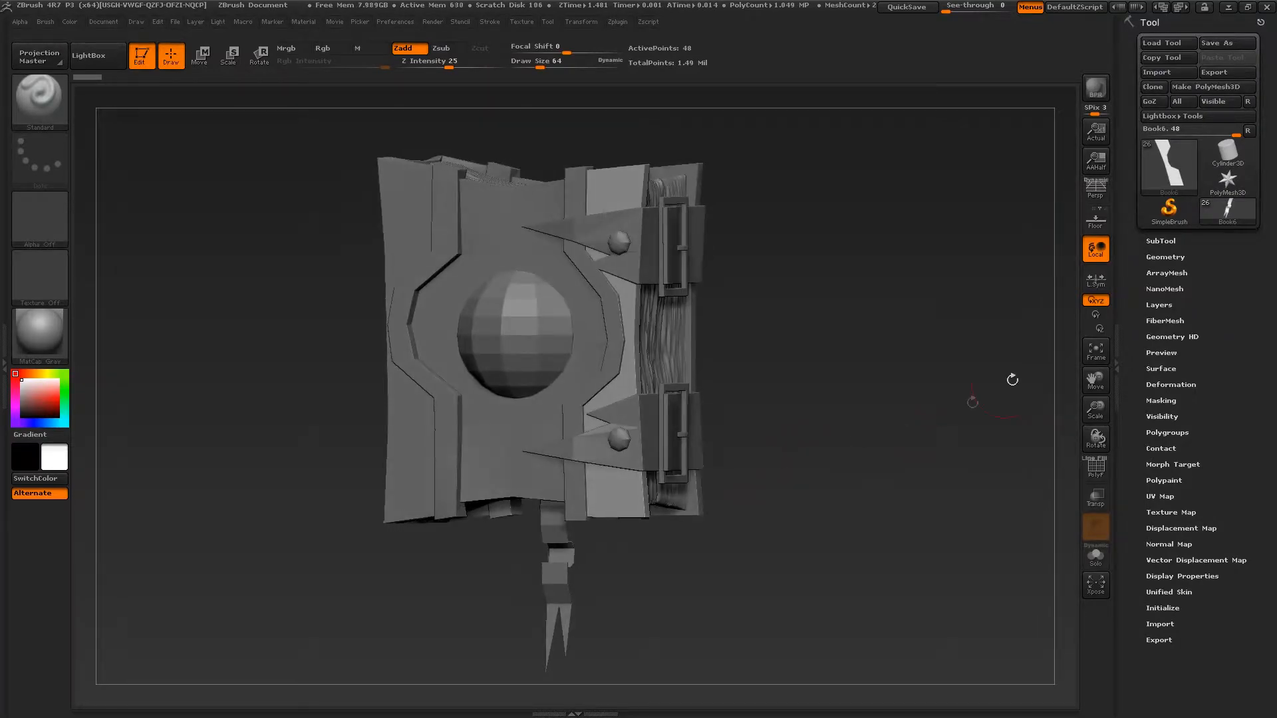
# Select the cover pieces one after another to identify which subtool in the list each one is.
pyautogui.click(1161, 241)
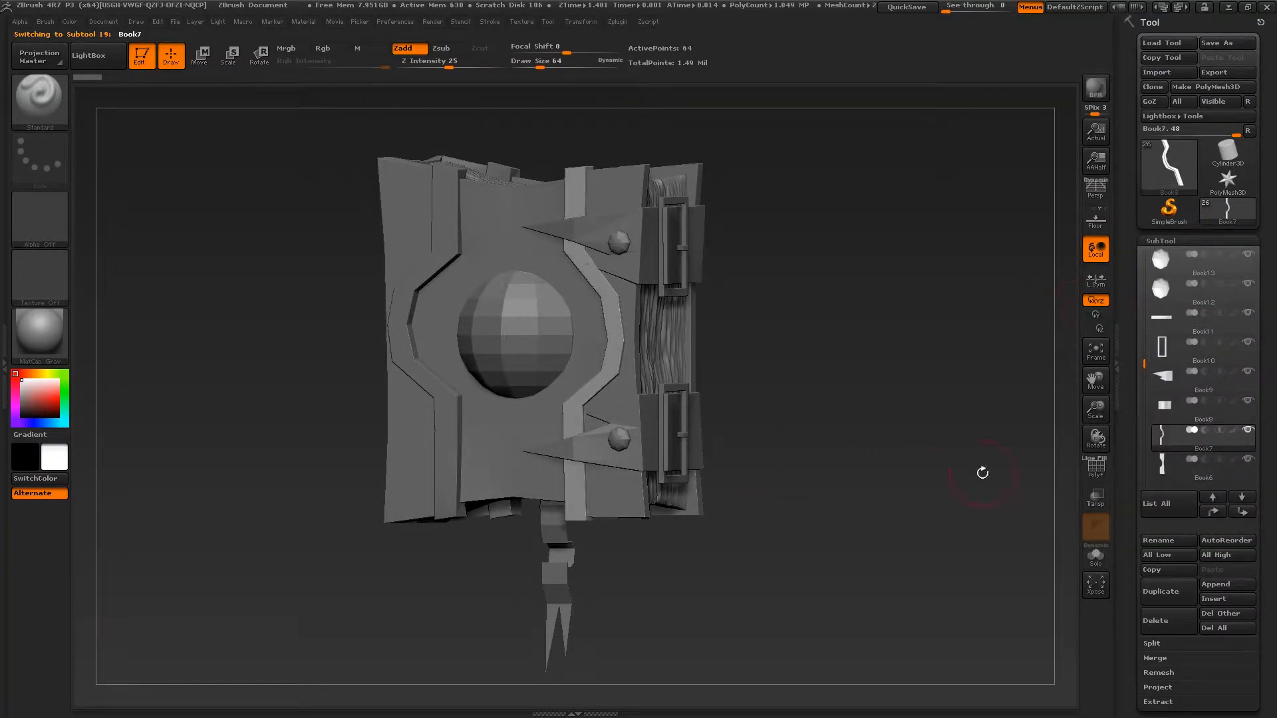
pyautogui.keyDown('alt'); pyautogui.click(650, 500); pyautogui.keyUp('alt')
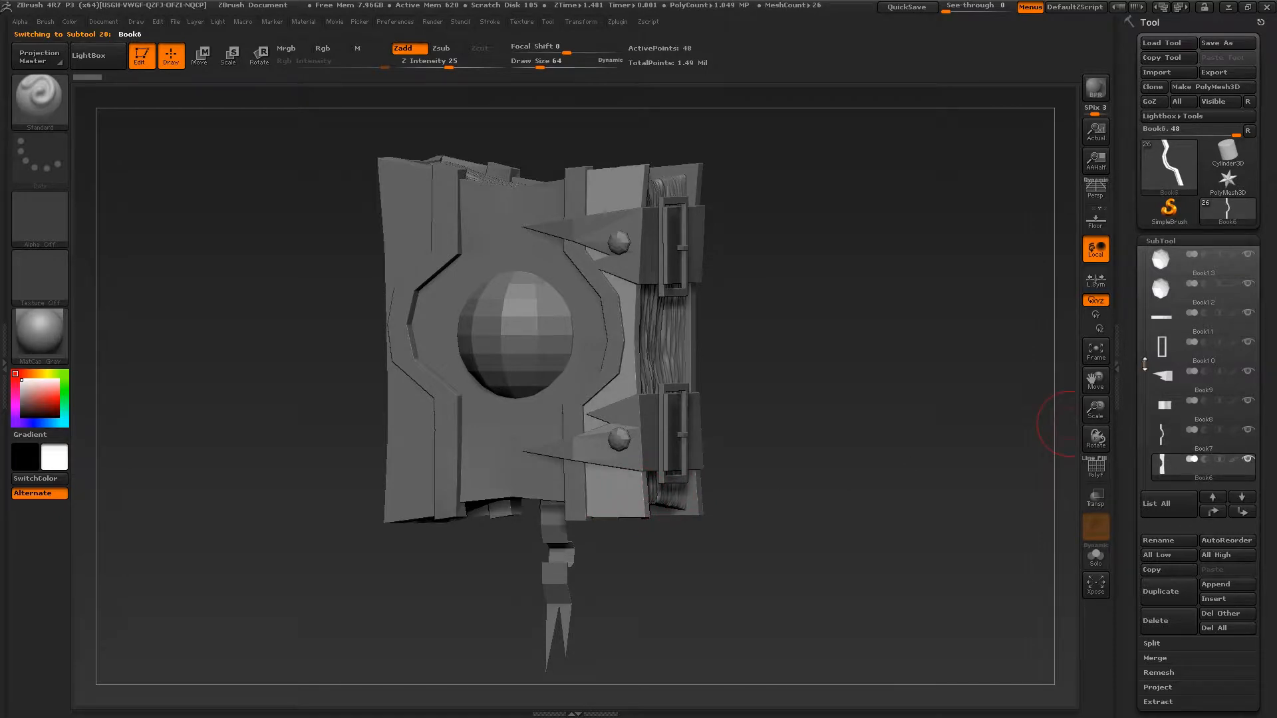
pyautogui.scroll(-2, 1170, 432)
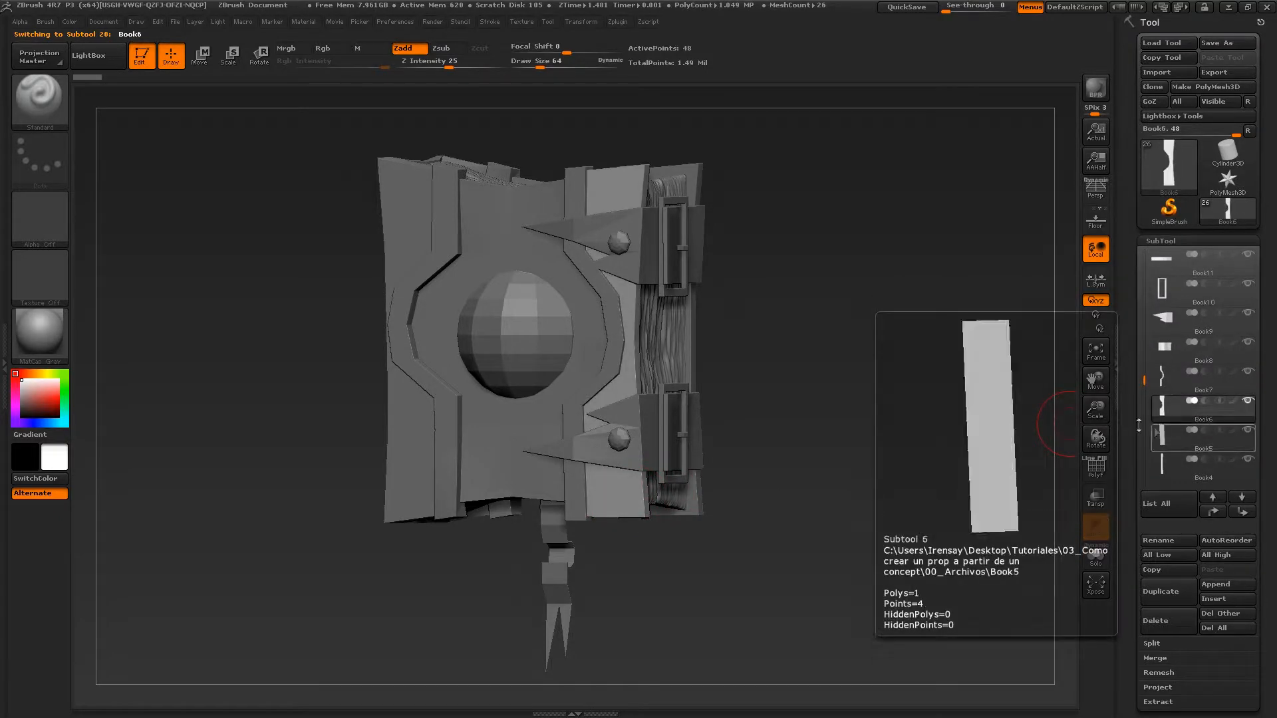
pyautogui.click(1170, 435)
pyautogui.moveTo(774, 460)
pyautogui.mouseDown()
pyautogui.moveTo(598, 532)
pyautogui.moveTo(792, 460)
pyautogui.mouseUp()
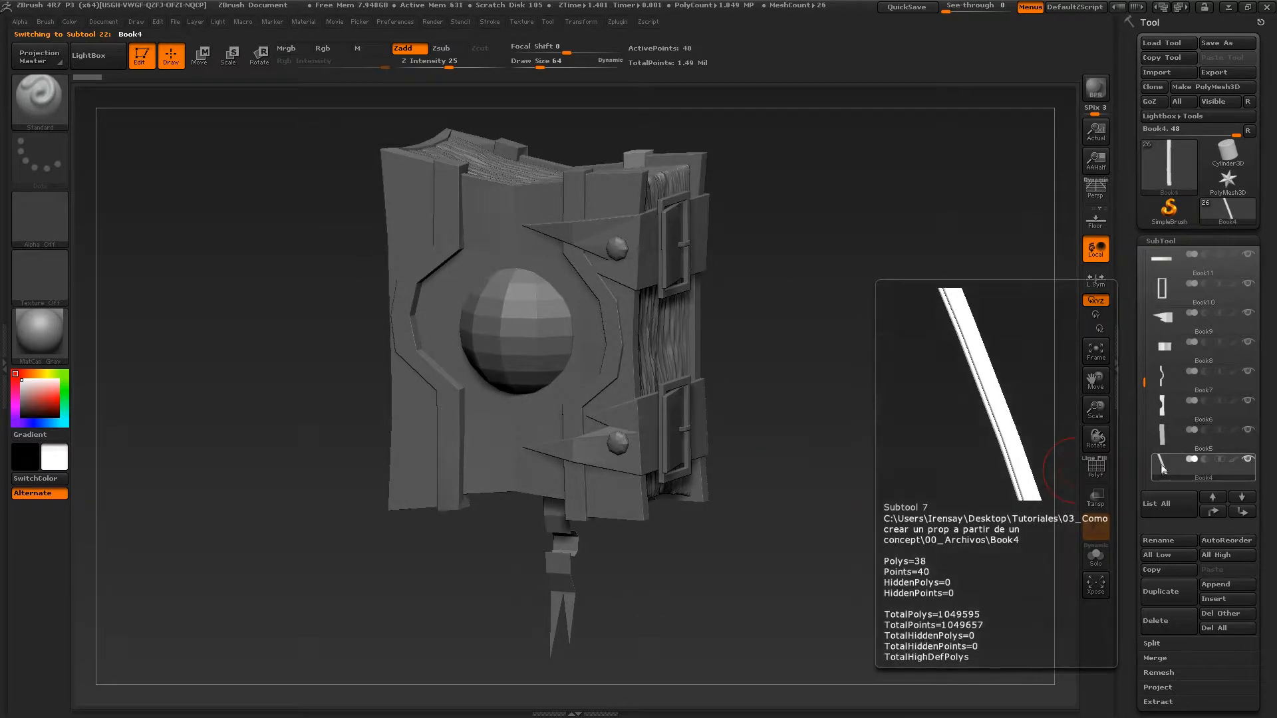
pyautogui.moveTo(827, 408); pyautogui.dragTo(727, 406)
pyautogui.keyDown('alt'); pyautogui.click(697, 401); pyautogui.keyUp('alt')
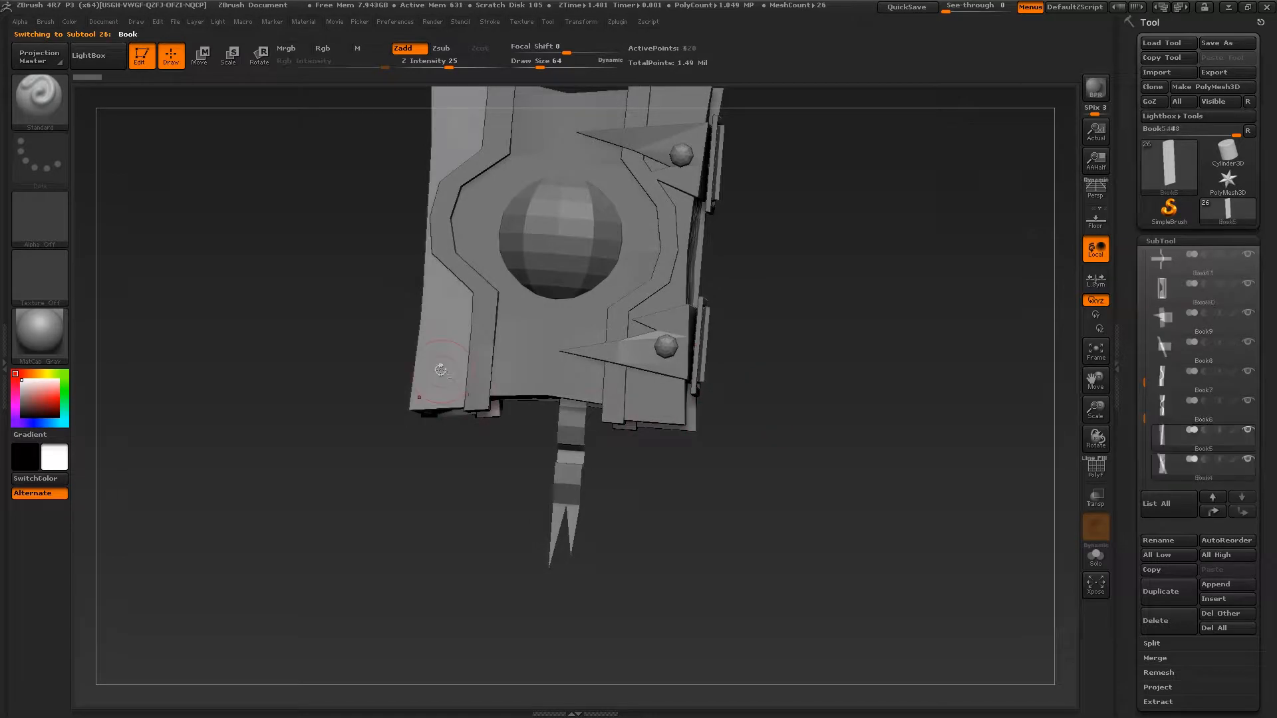
pyautogui.keyDown('alt'); pyautogui.click(679, 403); pyautogui.keyUp('alt')
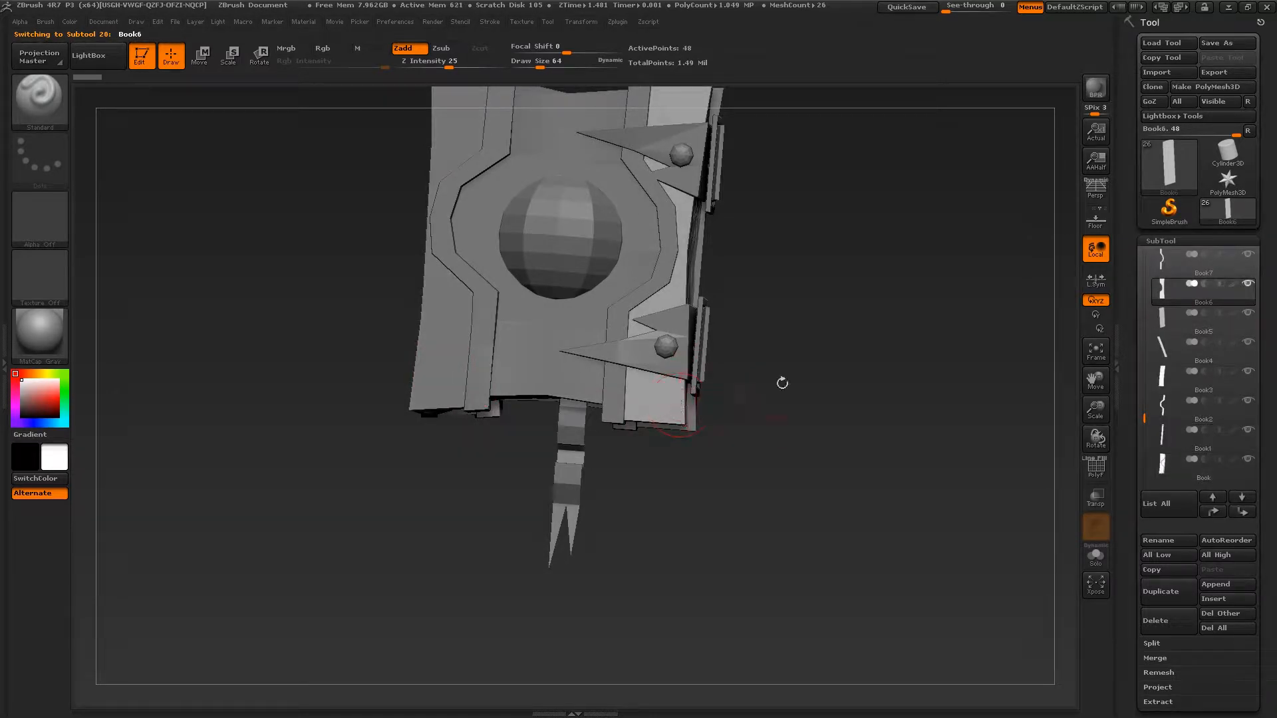
# Move the subtool Book up the subtool list to directly below Book6, then reselect Book6.
pyautogui.click(1198, 466)
pyautogui.click(1214, 512)
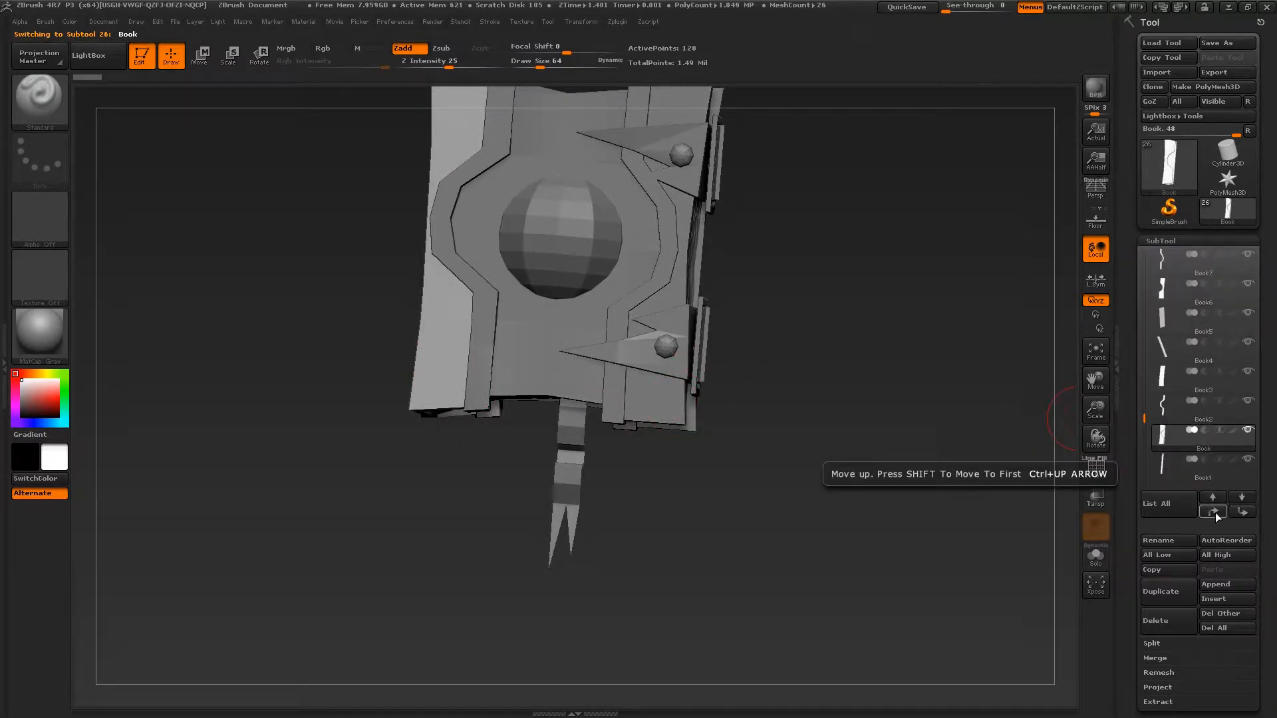
pyautogui.click(1214, 512)
pyautogui.click(1214, 511)
pyautogui.click(1214, 512)
pyautogui.click(1214, 512)
pyautogui.keyDown('alt'); pyautogui.click(674, 409); pyautogui.keyUp('alt')
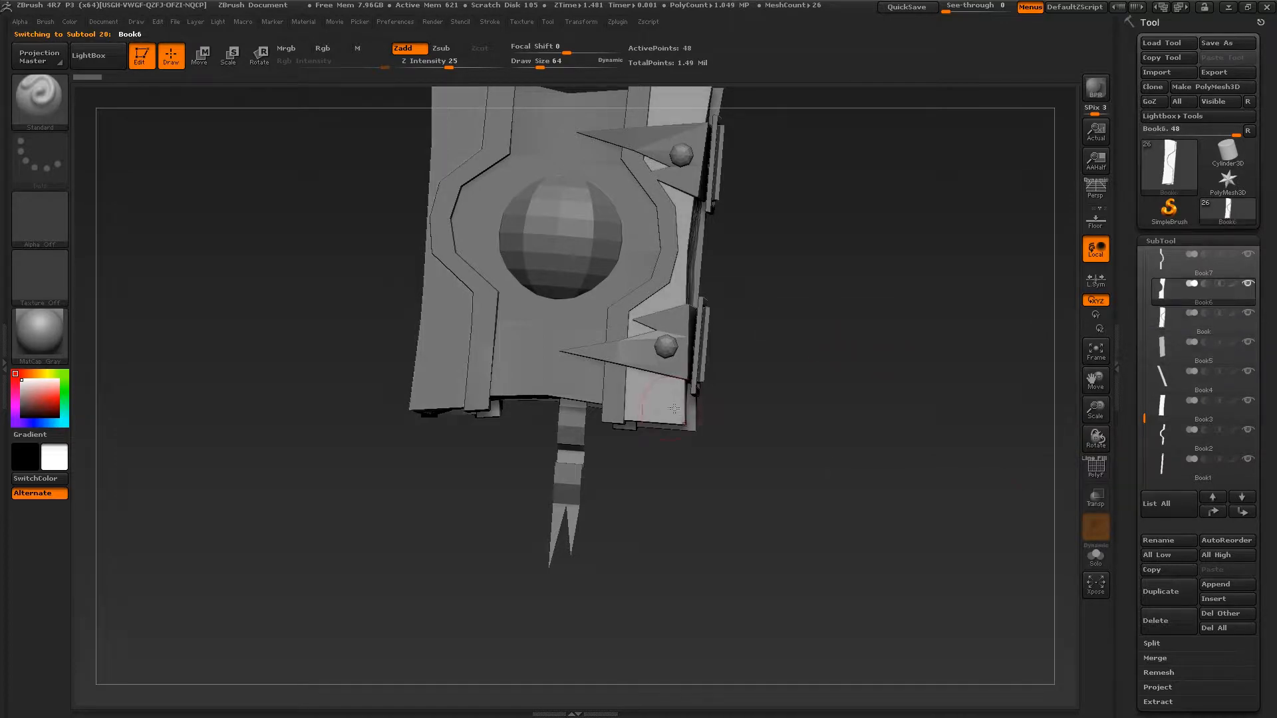
# Select the rear cover piece Book3 and move it up the subtool list to directly below Book.
pyautogui.moveTo(829, 422); pyautogui.dragTo(741, 419)
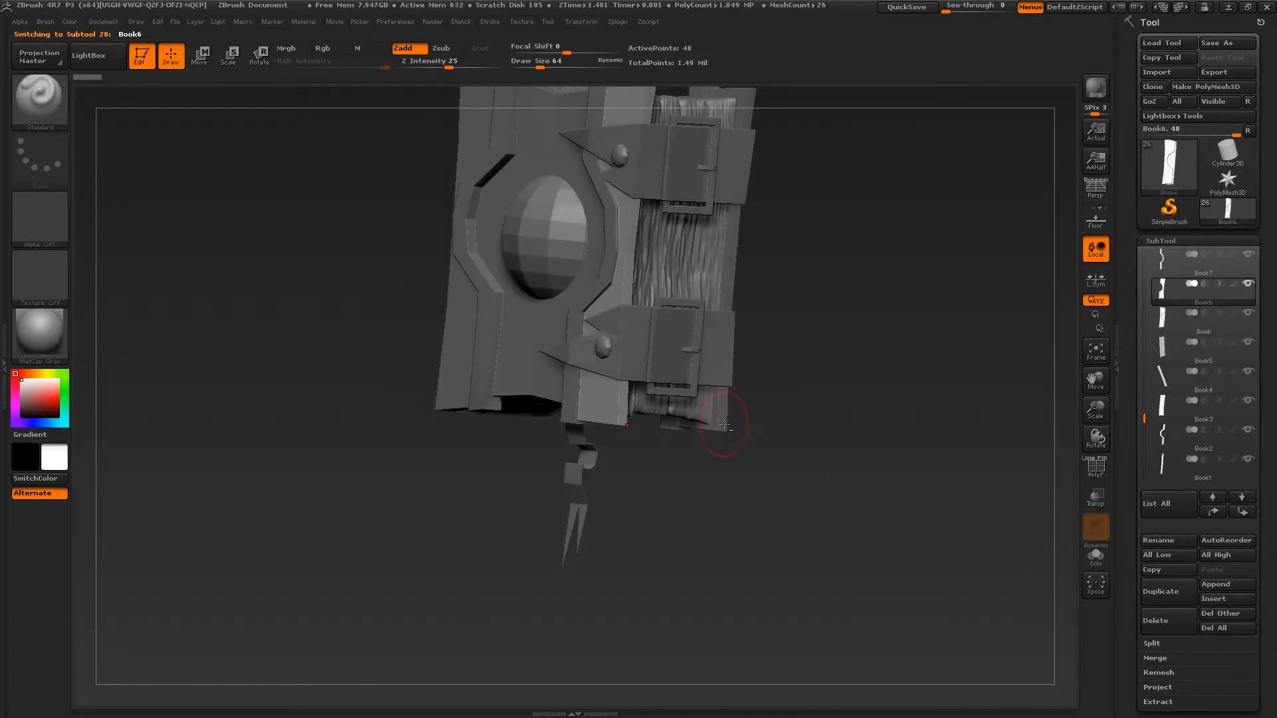
pyautogui.keyDown('alt'); pyautogui.click(722, 420); pyautogui.keyUp('alt')
pyautogui.click(1212, 512)
pyautogui.click(1213, 511)
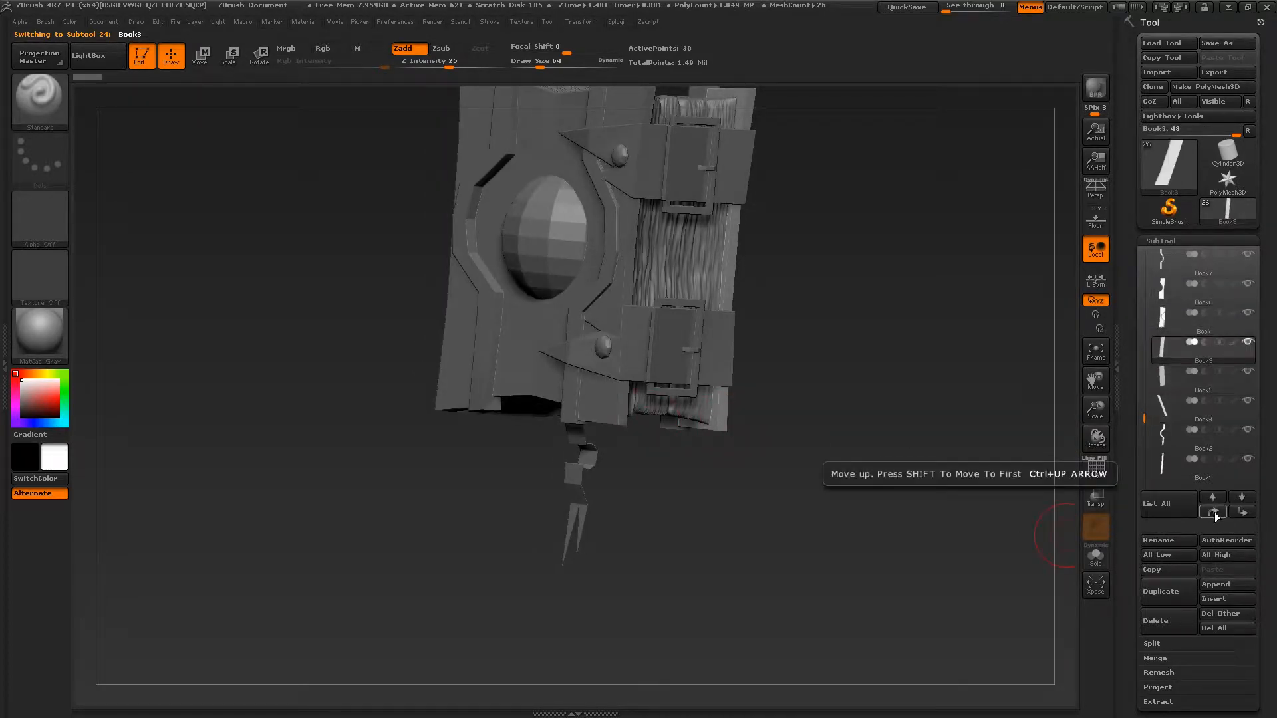
# Move the subtool Book3 up to directly below Book6, then merge Book6 down into it and accept the irreversible operation.
pyautogui.click(1212, 512)
pyautogui.keyDown('alt'); pyautogui.click(611, 408); pyautogui.keyUp('alt')
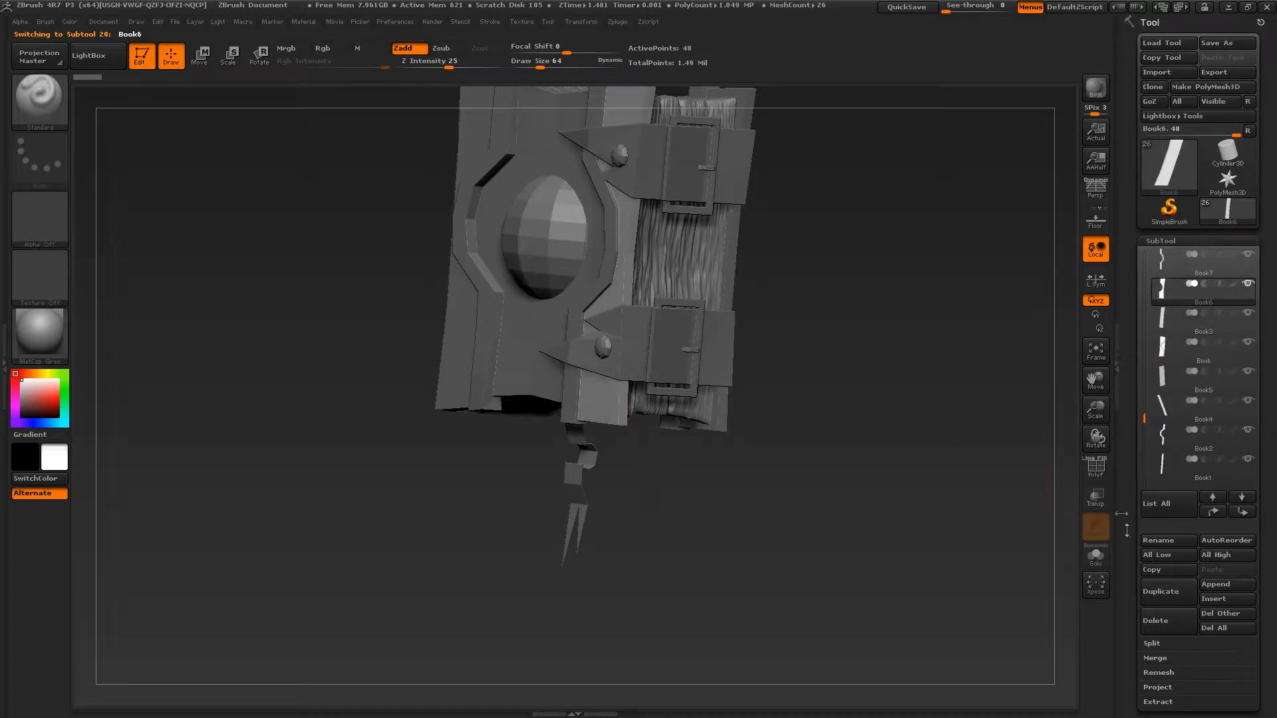
pyautogui.click(1166, 659)
pyautogui.click(1156, 672)
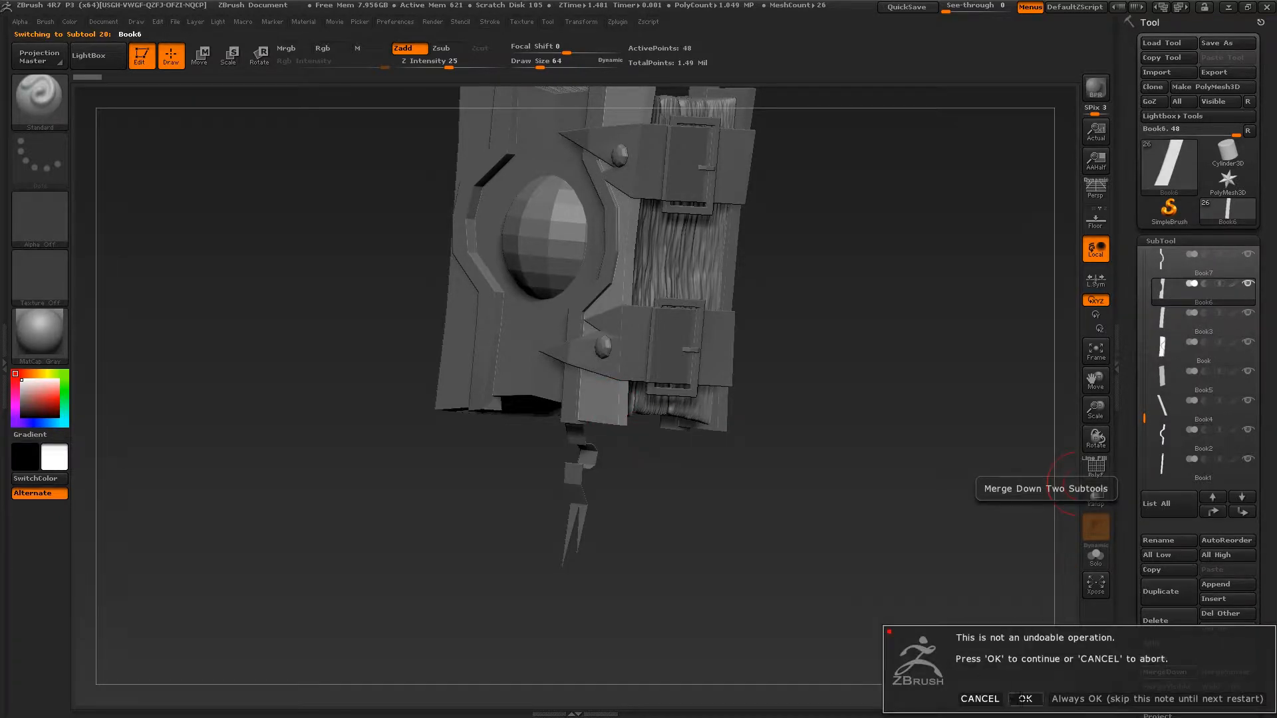
pyautogui.click(1025, 699)
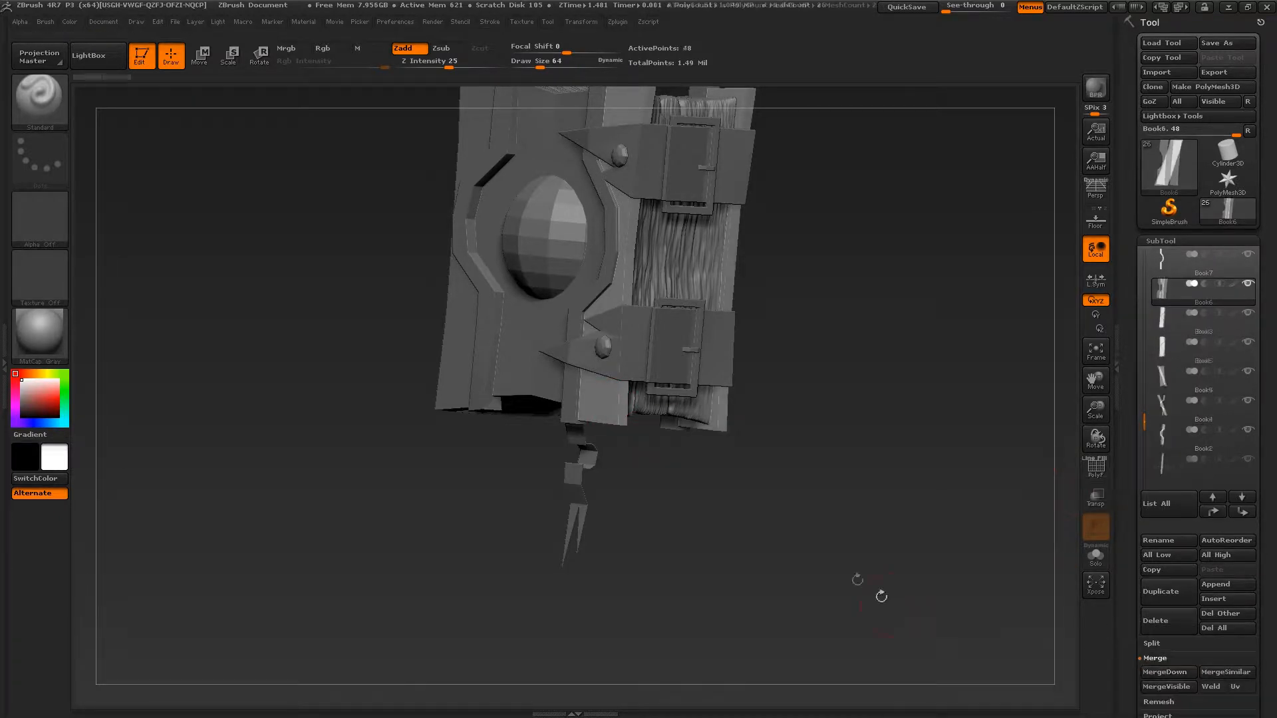
# Merge the combined Book6 subtool down with Book so all the cover panels form one subtool.
pyautogui.keyDown('alt'); pyautogui.click(608, 401); pyautogui.keyUp('alt')
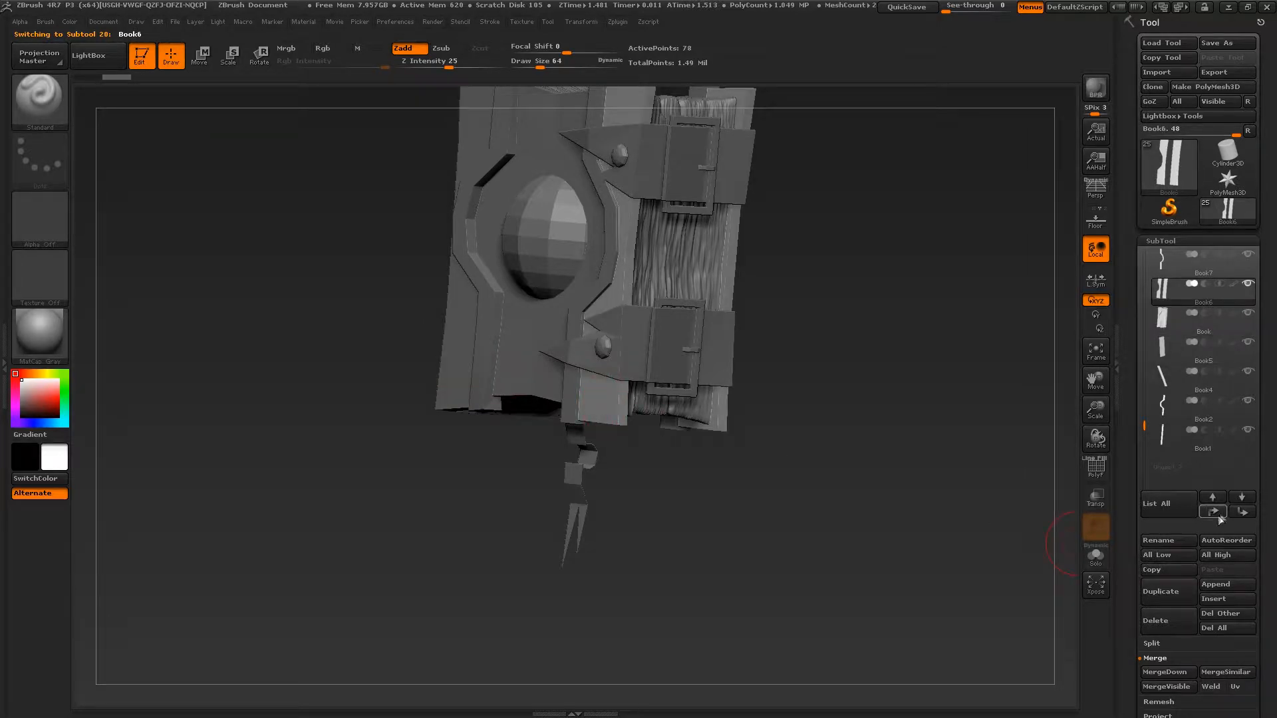
pyautogui.click(1164, 672)
pyautogui.click(1025, 699)
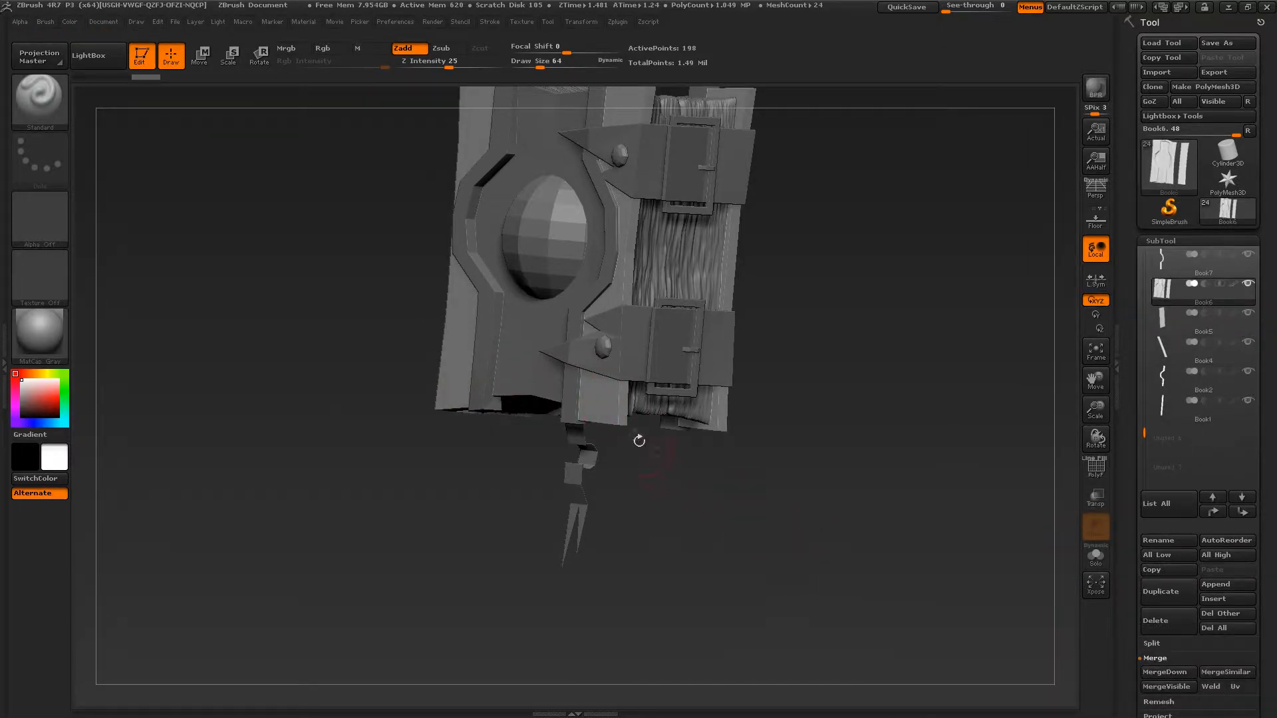
# Hide all the other subtools so only the merged Book6 cover panels are shown.
pyautogui.moveTo(638, 439); pyautogui.dragTo(731, 507)
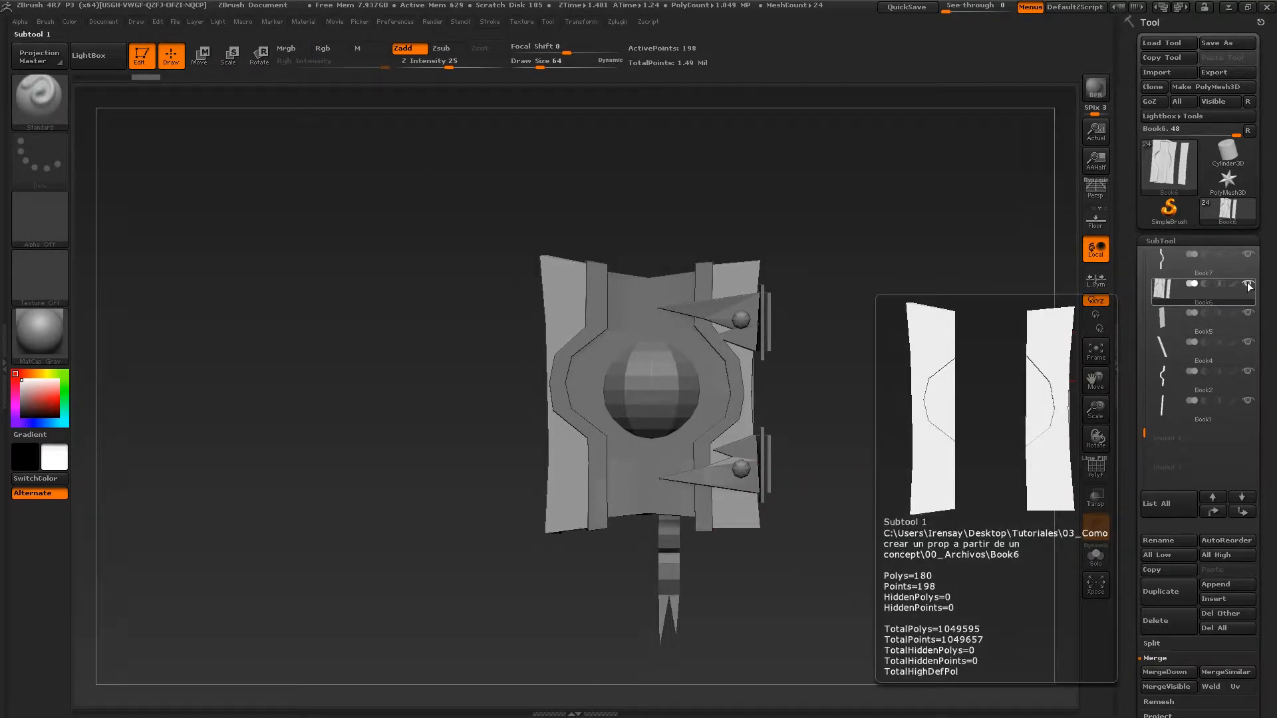
pyautogui.click(1249, 286)
pyautogui.keyDown('alt'); pyautogui.moveTo(997, 425); pyautogui.dragTo(1046, 499); pyautogui.keyUp('alt')
pyautogui.moveTo(1127, 578); pyautogui.dragTo(1128, 368)
# Subdivide the cover panels to level 4 with smoothing off, then to level 5 with smoothing on.
pyautogui.click(1167, 542)
pyautogui.click(1205, 152)
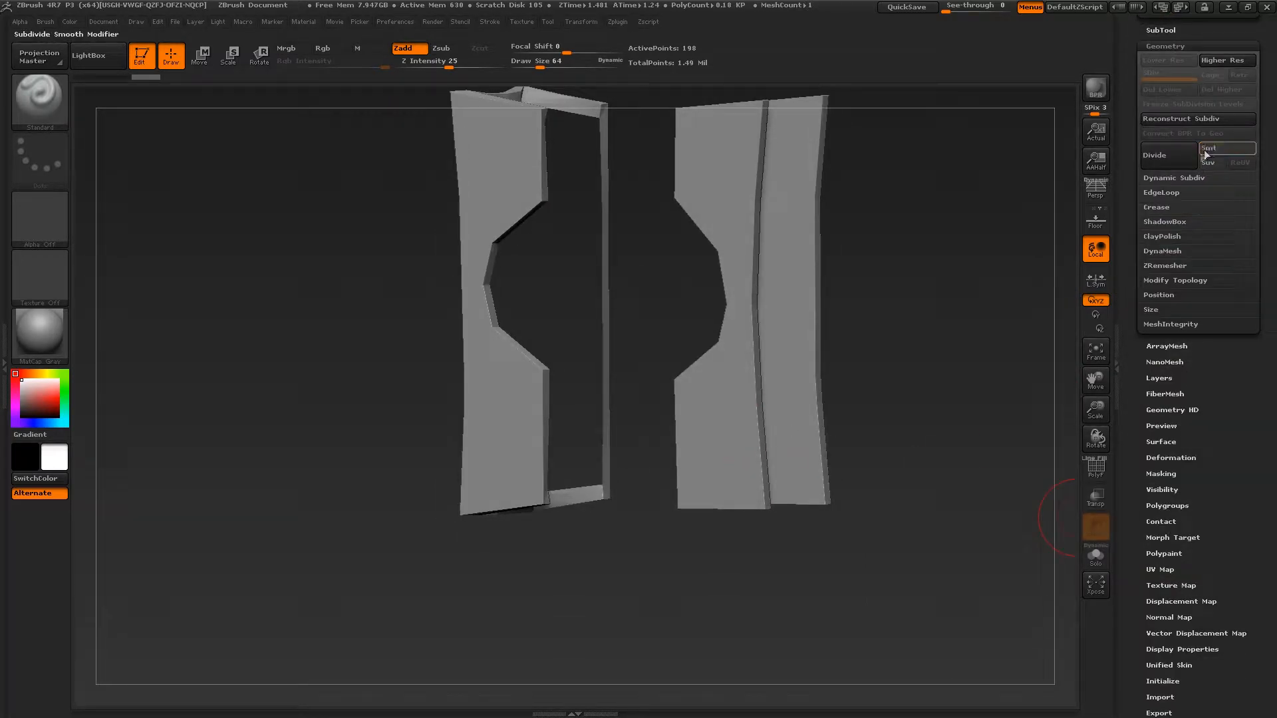
pyautogui.click(1179, 156)
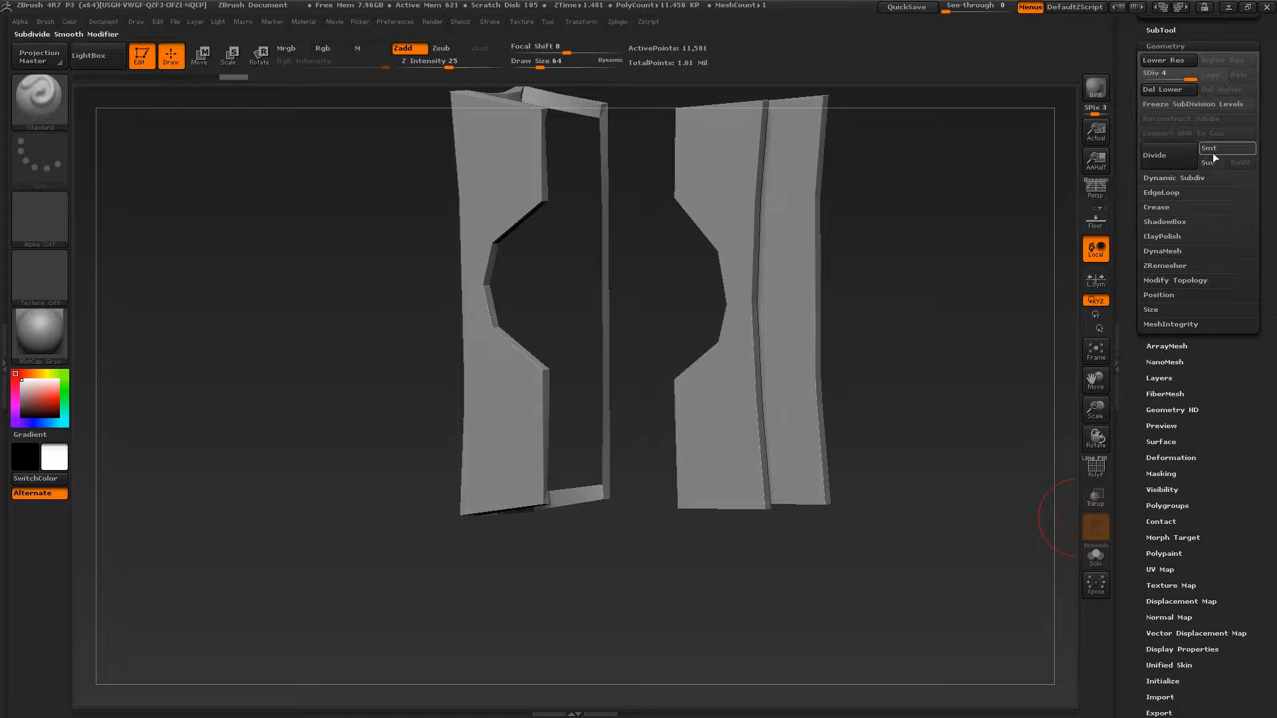
pyautogui.click(1212, 151)
pyautogui.click(1183, 157)
pyautogui.press('f')
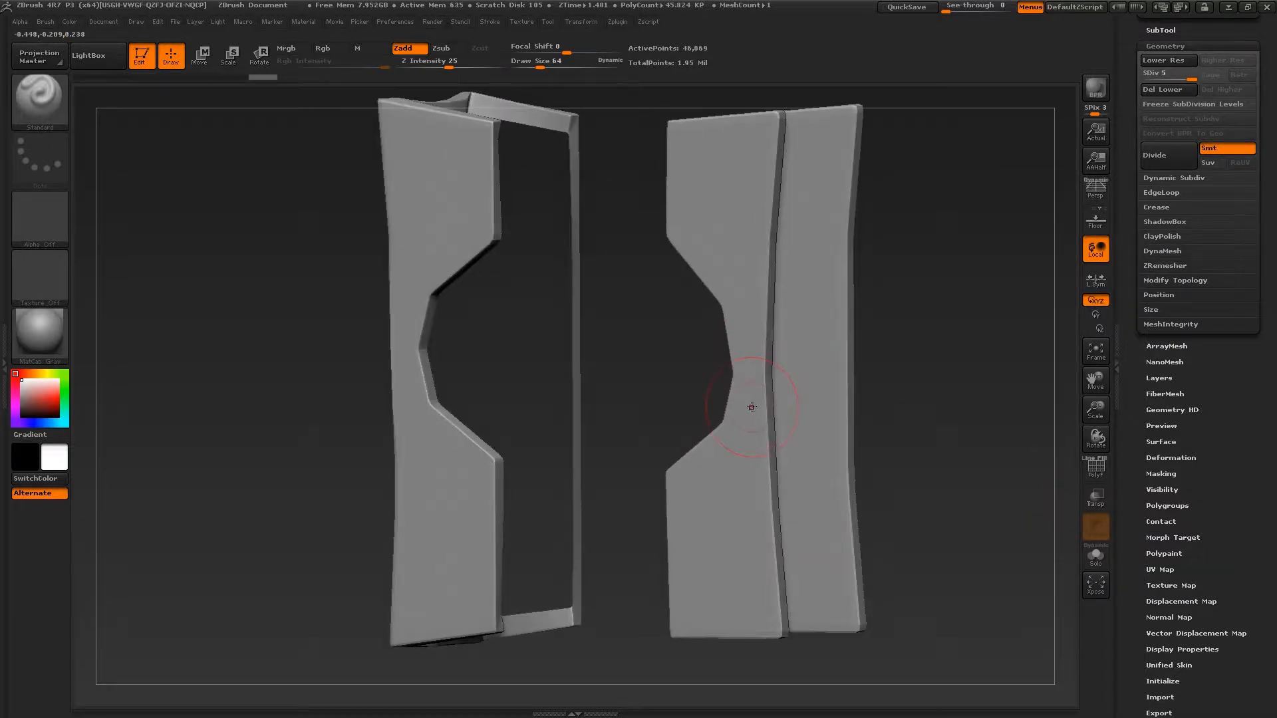
# Choose the TrimDynamic brush with draw size 35 for working on the notched clasp-side cover panel.
pyautogui.press('b')
pyautogui.press('t')
pyautogui.press('d')
pyautogui.press('s')
pyautogui.click(762, 423)
pyautogui.moveTo(762, 423); pyautogui.dragTo(770, 487, button='right')
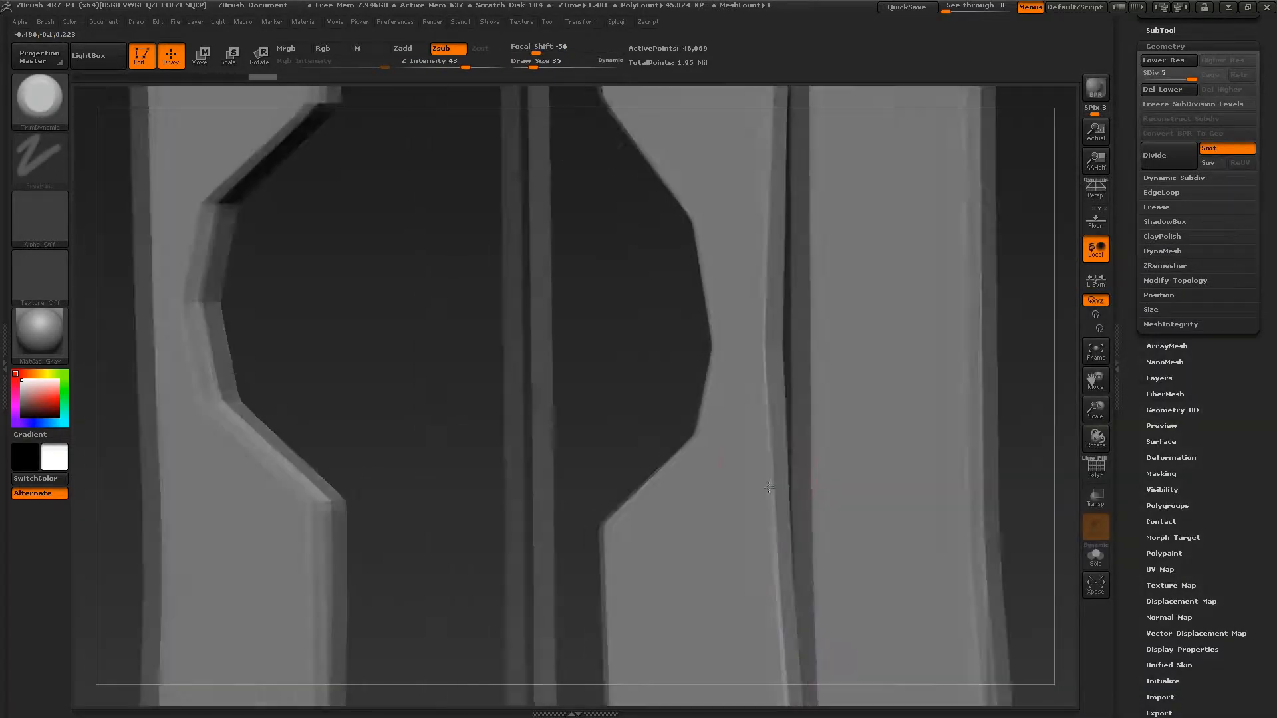
# Wear down the middle of the notched panel's outer long edge with TrimDynamic at draw size 24.
pyautogui.press('s')
pyautogui.click(765, 463)
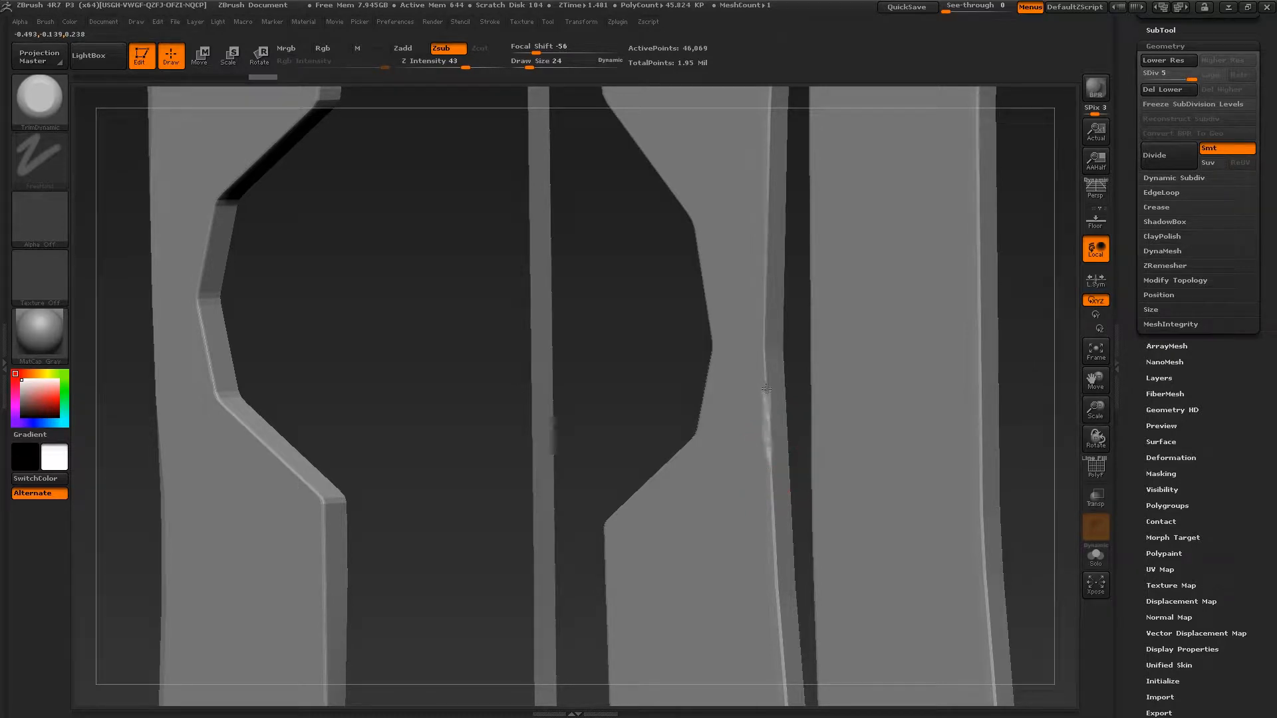
pyautogui.moveTo(760, 291); pyautogui.dragTo(761, 286)
pyautogui.moveTo(761, 290)
pyautogui.keyDown('alt'); pyautogui.mouseDown(button='right')
pyautogui.moveTo(763, 390)
pyautogui.moveTo(748, 392)
pyautogui.mouseUp(button='right'); pyautogui.keyUp('alt')
pyautogui.moveTo(765, 389); pyautogui.dragTo(766, 360)
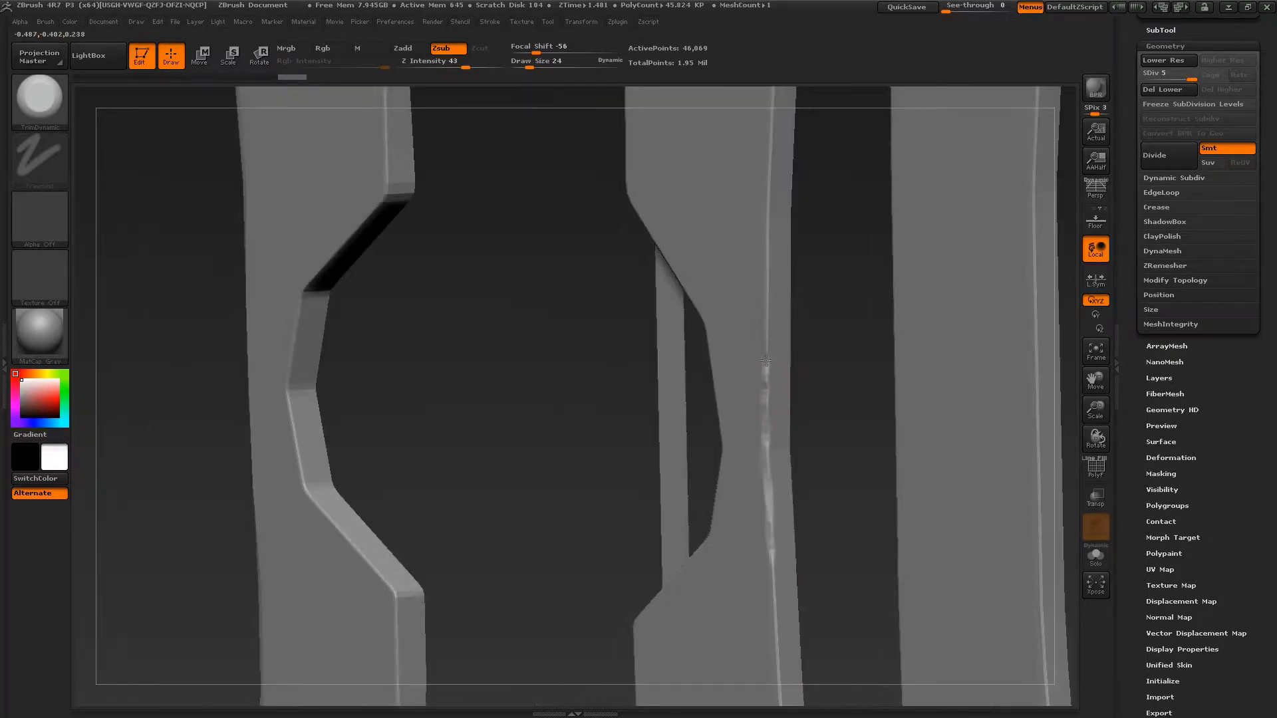
# Reduce the draw size to 19 and continue chipping the panel's outer long edge up to its top corner.
pyautogui.press('s')
pyautogui.click(765, 333)
pyautogui.press('s')
pyautogui.click(766, 285)
pyautogui.moveTo(767, 285); pyautogui.dragTo(765, 360, button='right')
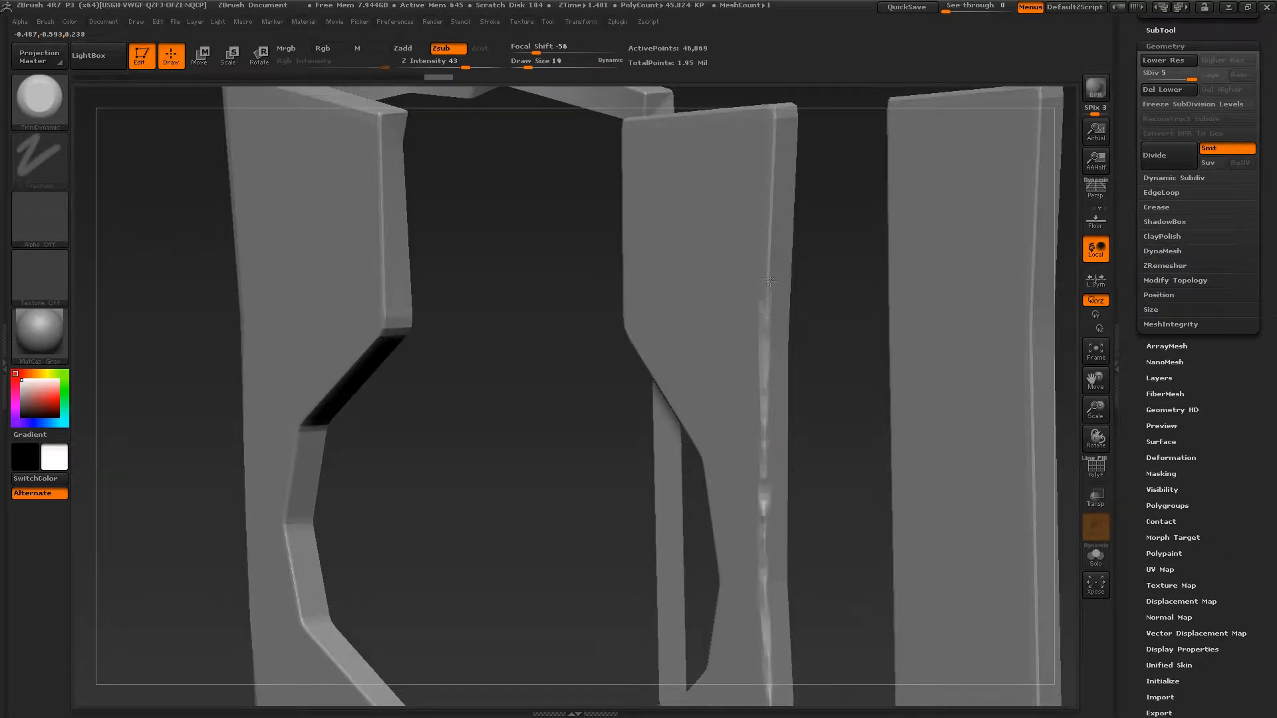
pyautogui.moveTo(770, 211); pyautogui.dragTo(772, 380, button='right')
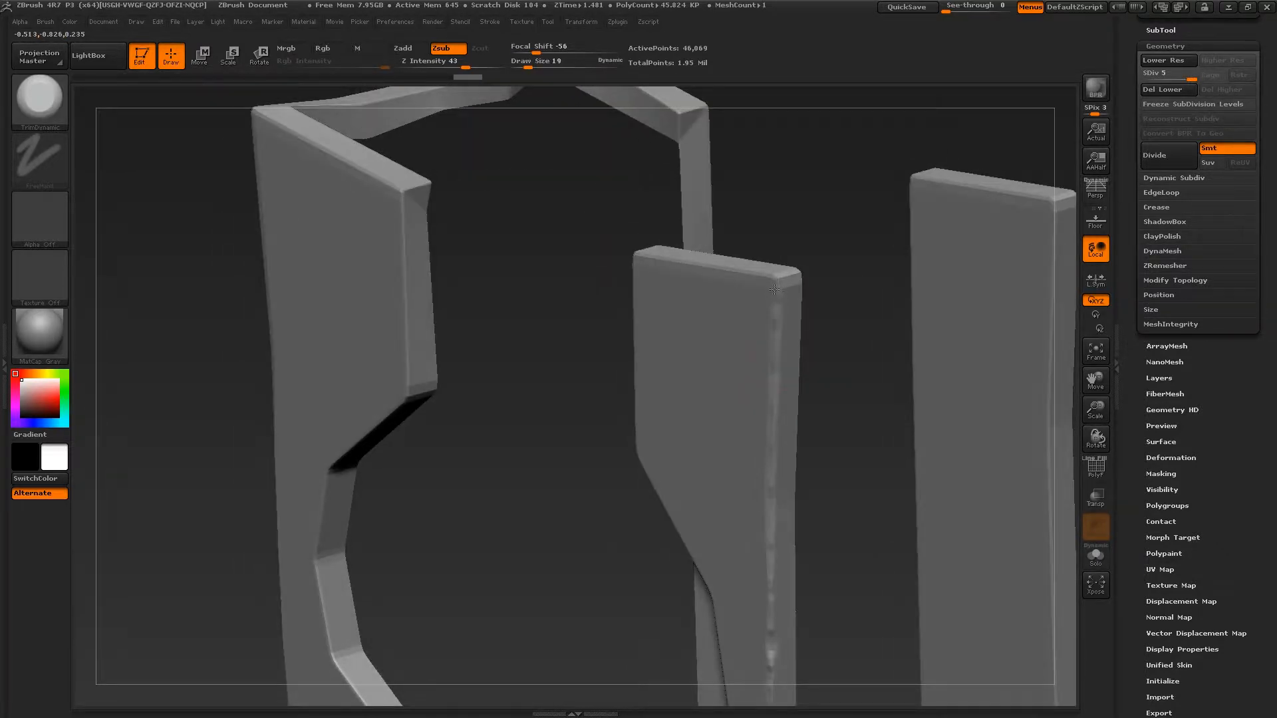
# Trim the panel's top end edge and the upper straight part of its inner edge into an uneven, worn bevel.
pyautogui.moveTo(775, 290); pyautogui.dragTo(770, 347, button='right')
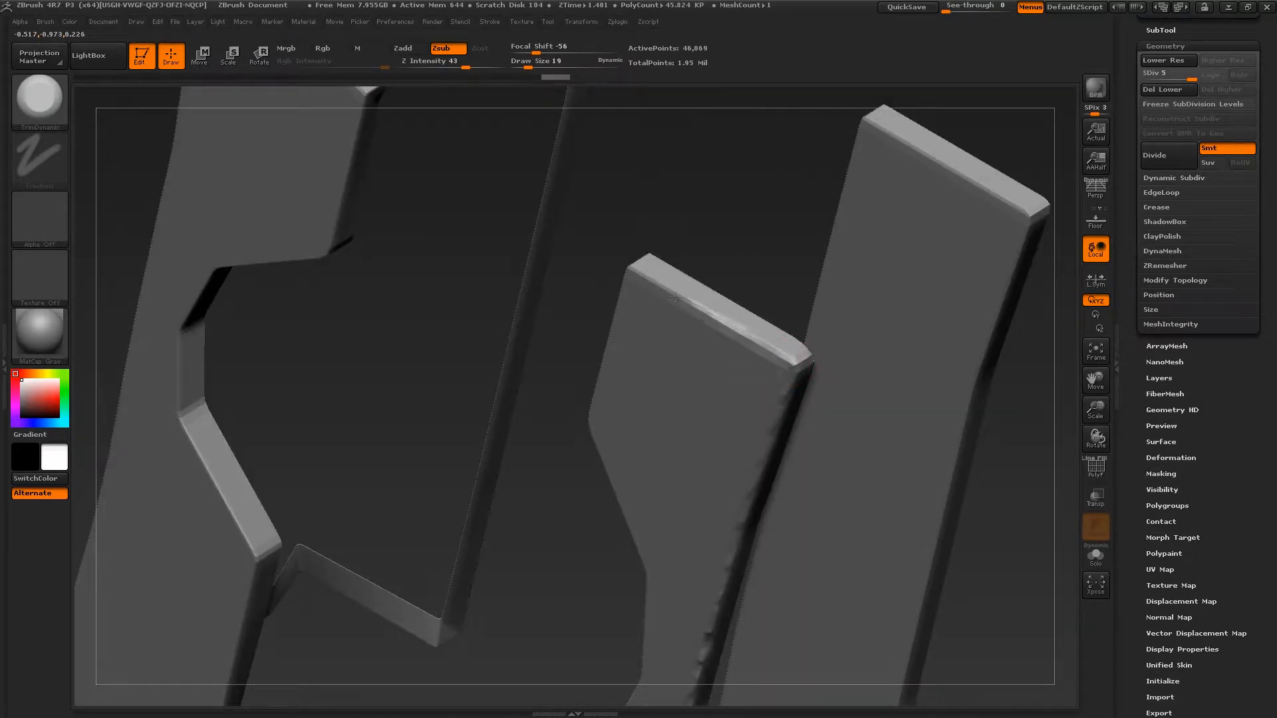
pyautogui.moveTo(675, 297); pyautogui.dragTo(643, 272, button='right')
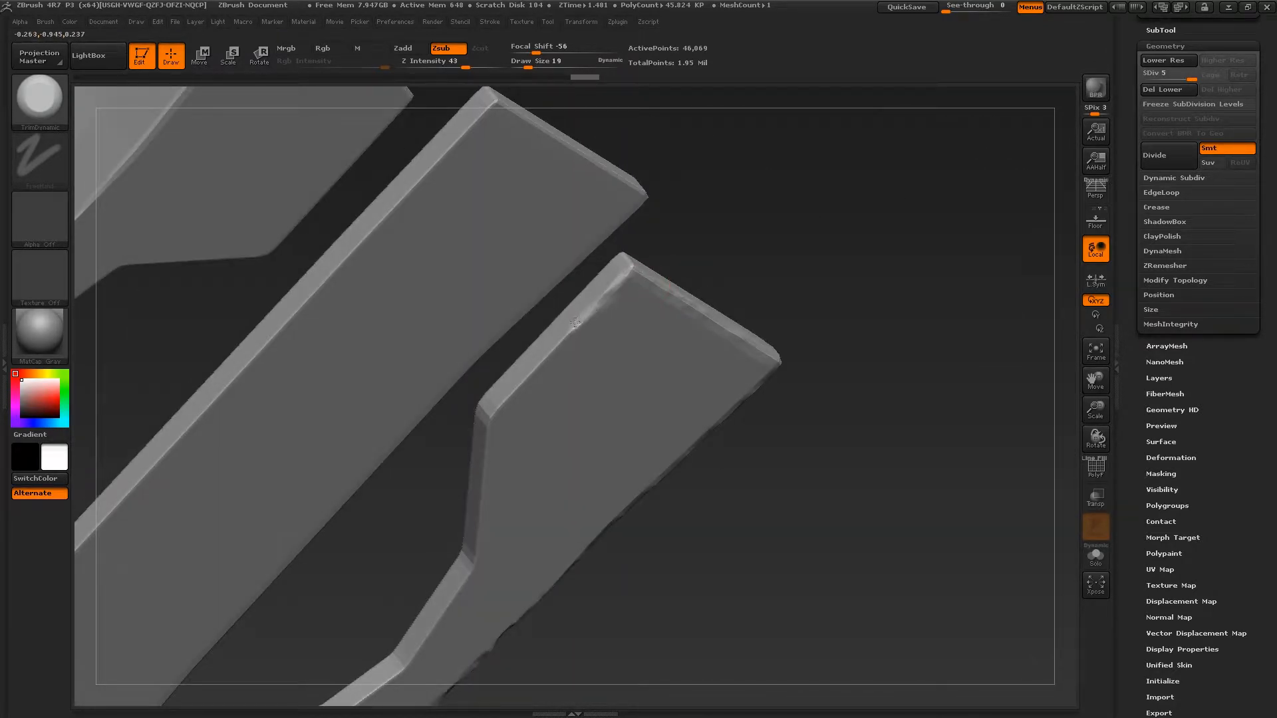
pyautogui.keyDown('alt'); pyautogui.moveTo(575, 323); pyautogui.dragTo(730, 264, button='right'); pyautogui.keyUp('alt')
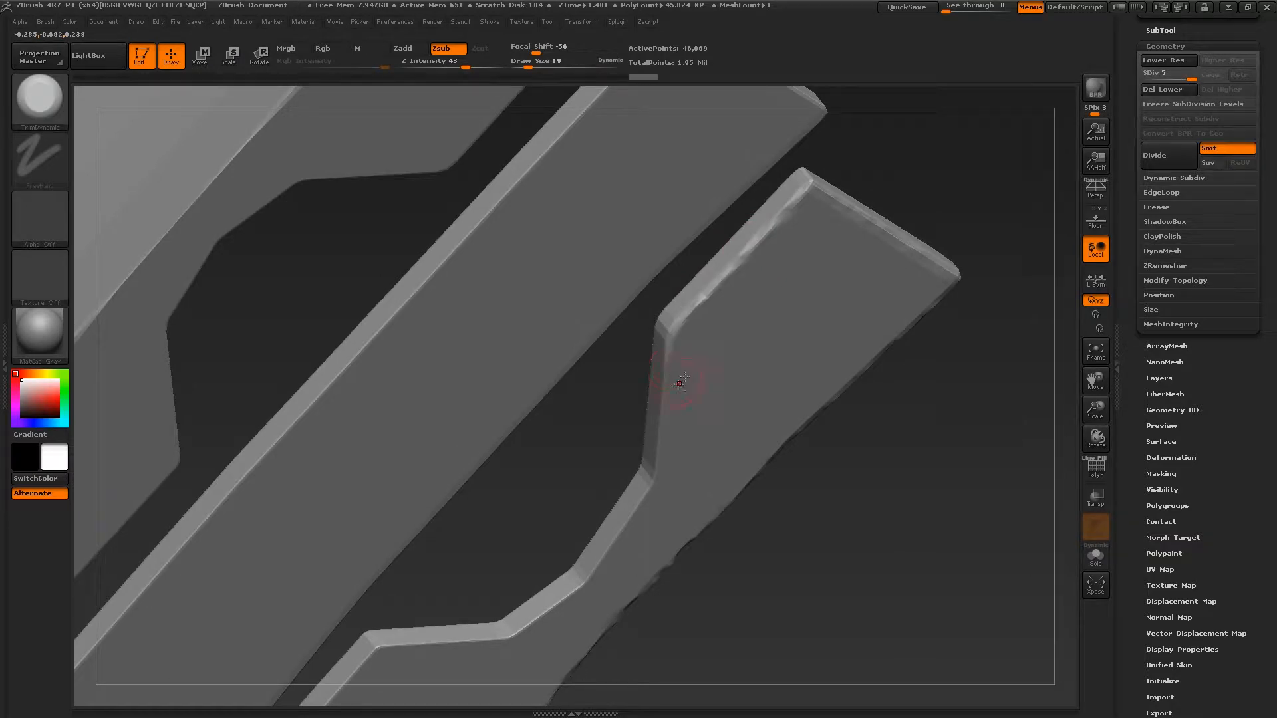
# Trim the front edge of the angular notch on the panel's inner side down through its corners.
pyautogui.moveTo(680, 383); pyautogui.dragTo(735, 170, button='right')
pyautogui.moveTo(735, 236); pyautogui.dragTo(731, 258, button='right')
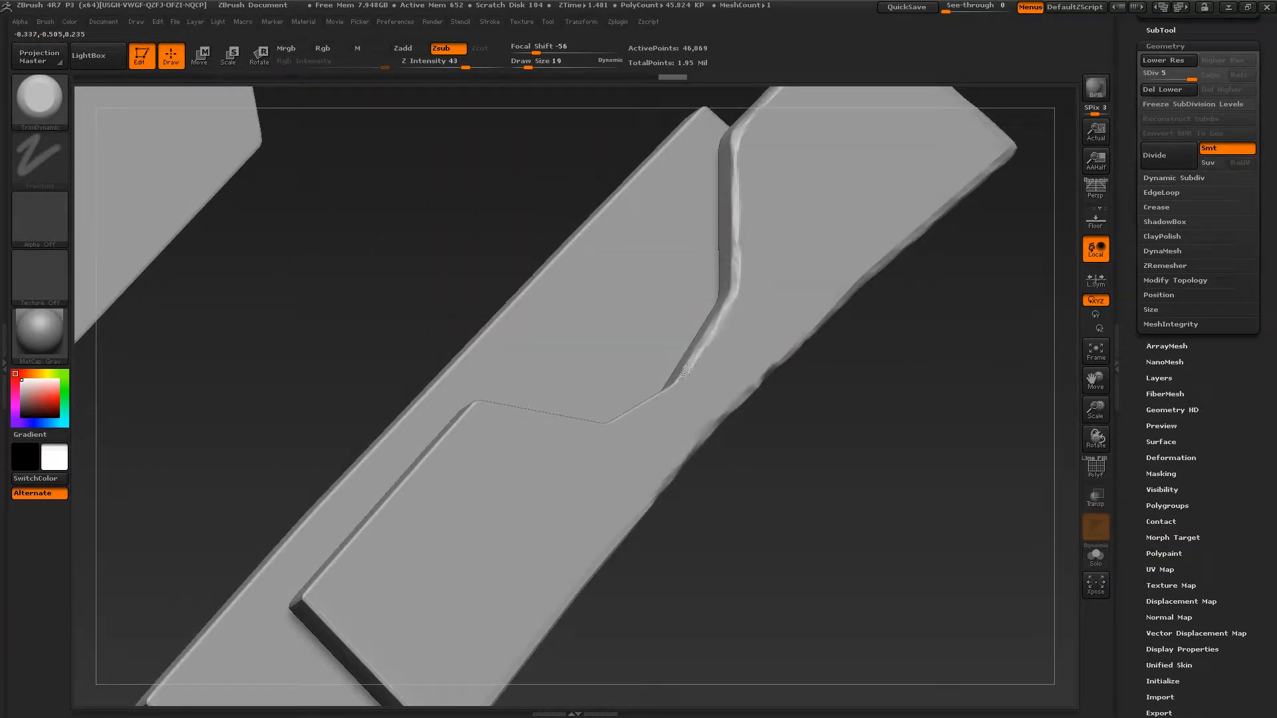
pyautogui.moveTo(658, 391); pyautogui.dragTo(662, 392, button='right')
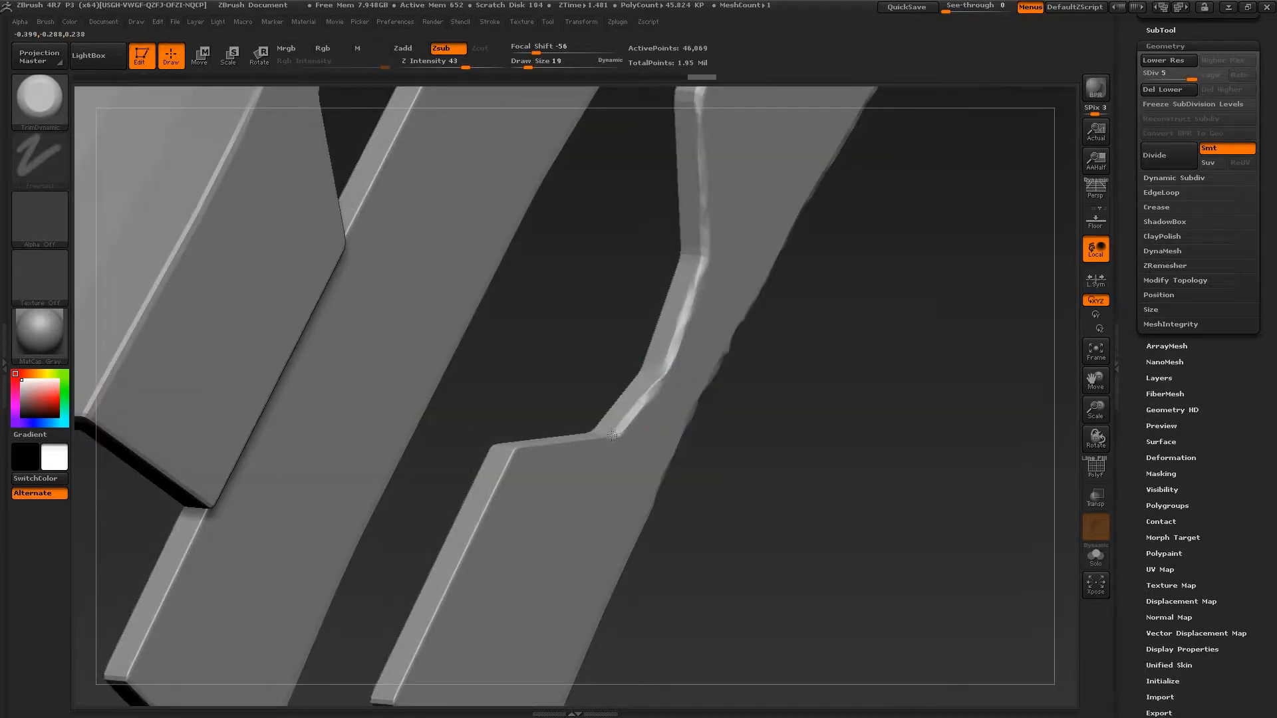
# Trim the panel's lower inner edge, bottom end edge and lower outer edge on the front face.
pyautogui.keyDown('alt'); pyautogui.moveTo(569, 456); pyautogui.dragTo(680, 343, button='right'); pyautogui.keyUp('alt')
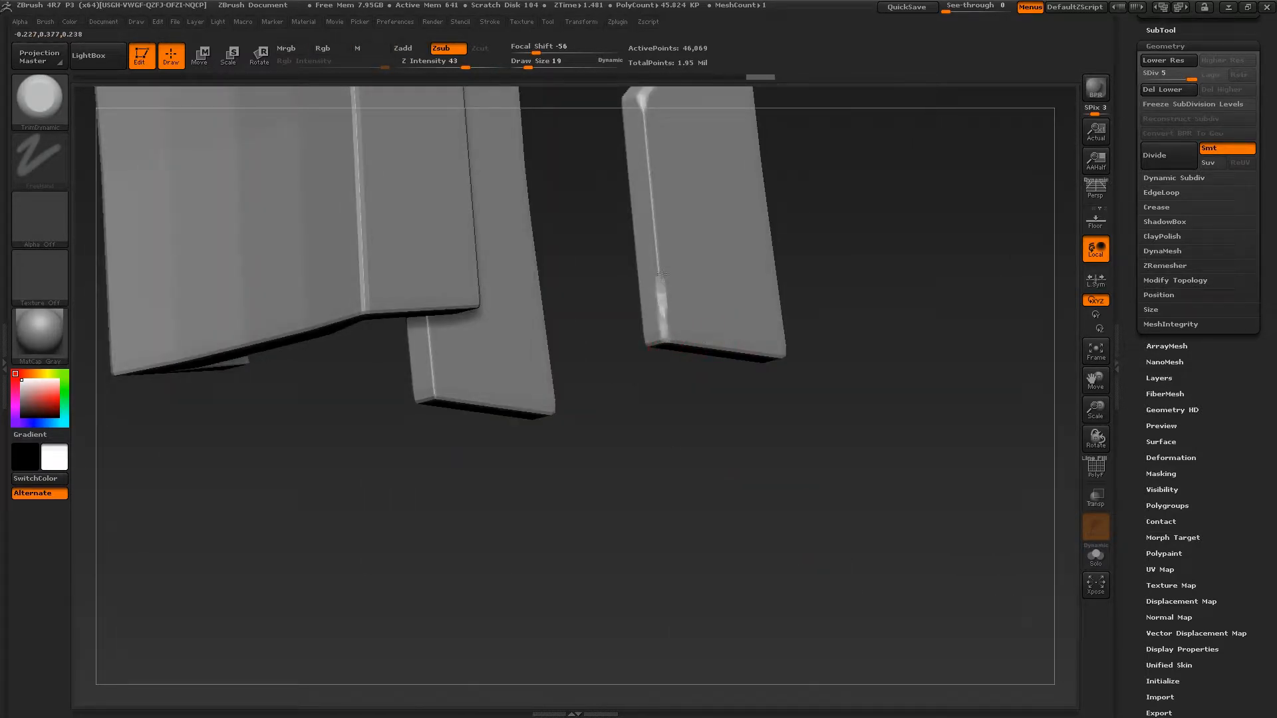
pyautogui.moveTo(678, 399); pyautogui.dragTo(625, 281, button='right')
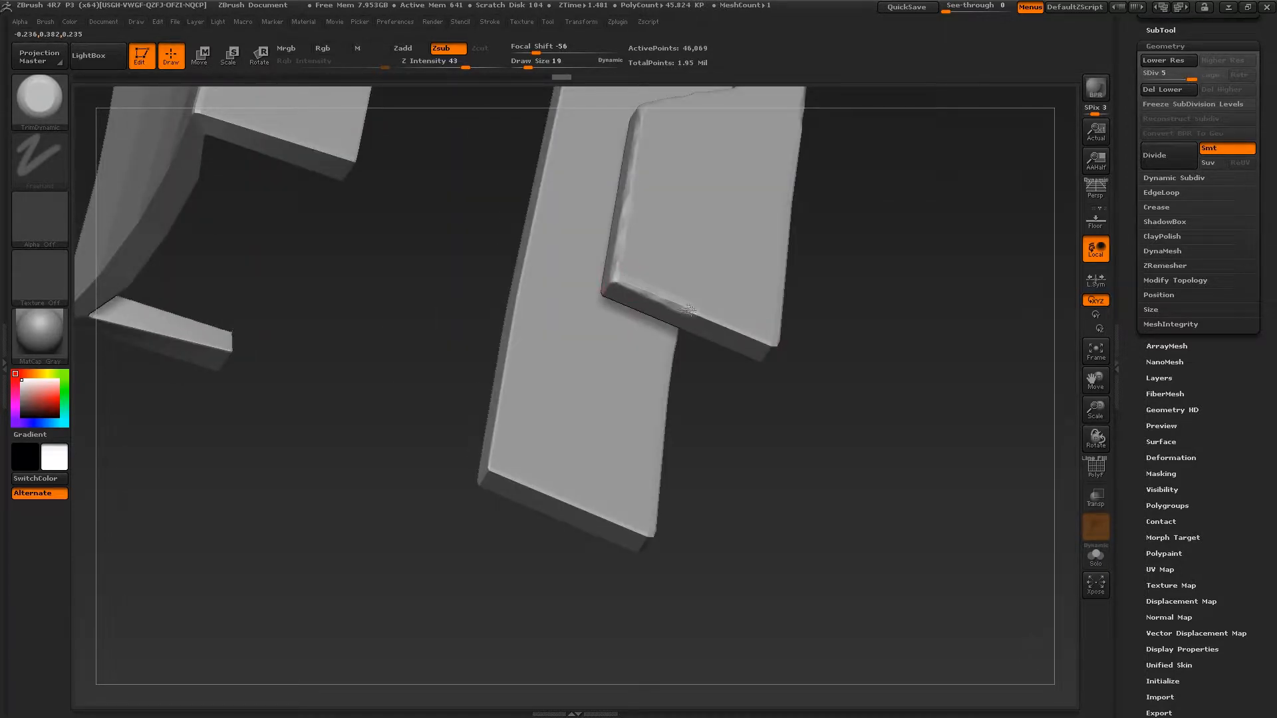
pyautogui.moveTo(744, 333); pyautogui.dragTo(721, 417, button='right')
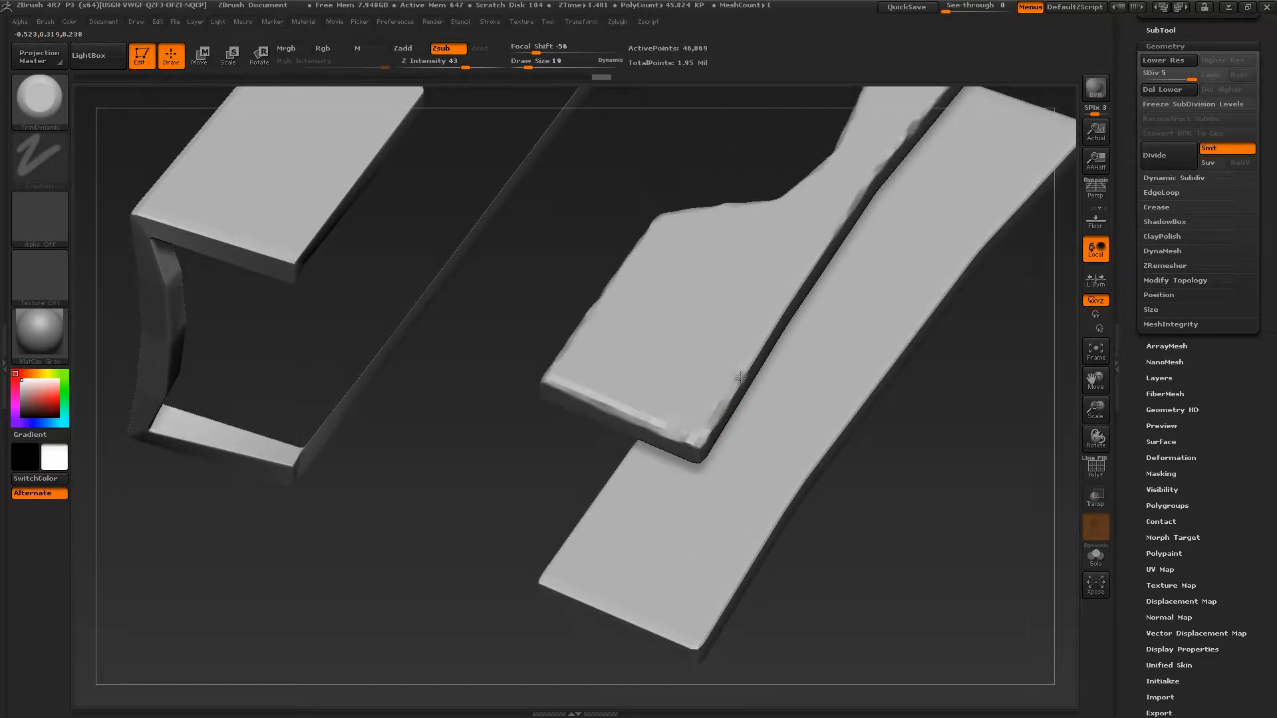
pyautogui.moveTo(783, 320); pyautogui.dragTo(620, 240, button='right')
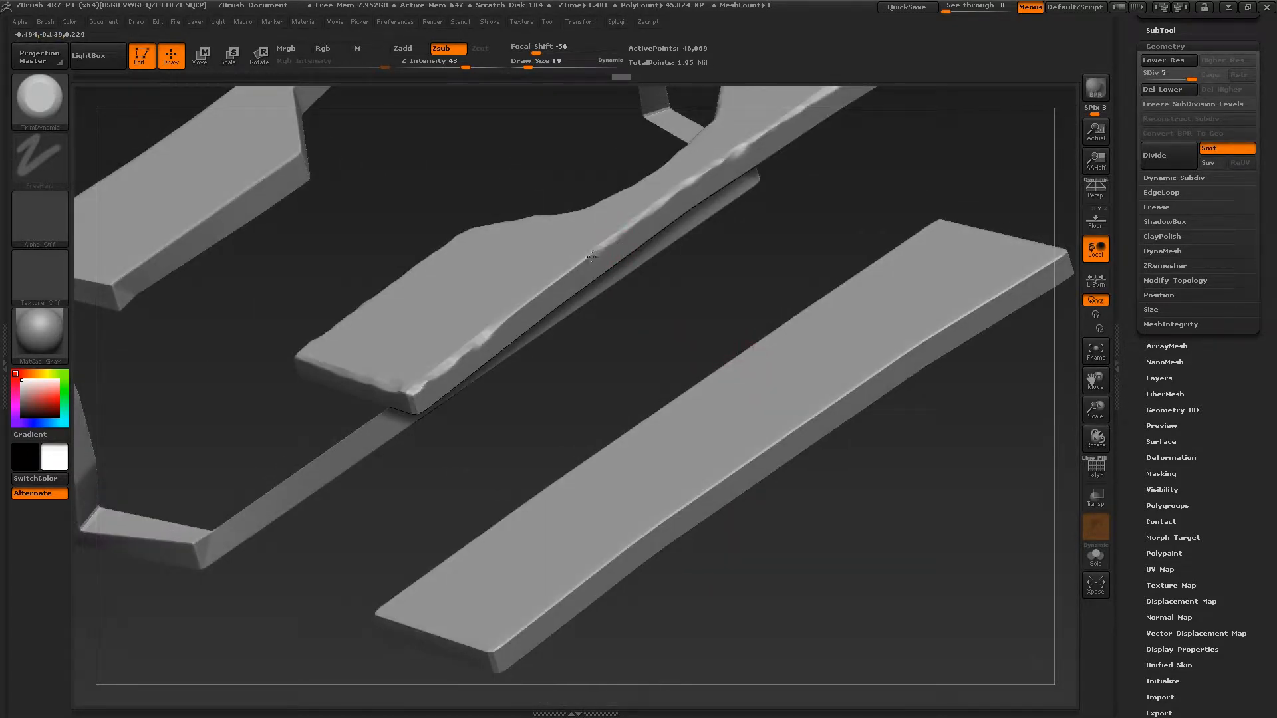
pyautogui.moveTo(515, 317); pyautogui.dragTo(701, 345, button='right')
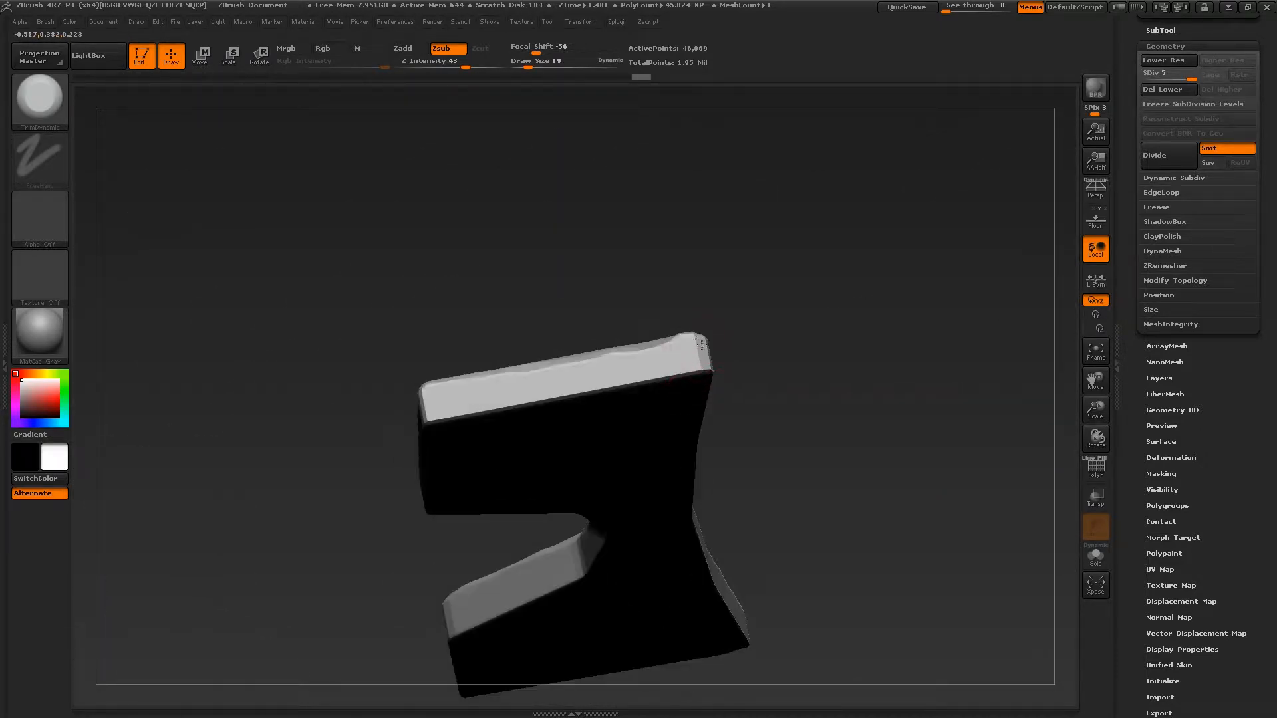
# Wear down the rear-face edges of the same panel along its end, inner straight edge and angular notch.
pyautogui.moveTo(674, 374); pyautogui.dragTo(655, 379)
pyautogui.keyDown('alt'); pyautogui.moveTo(654, 378); pyautogui.dragTo(800, 334, button='right'); pyautogui.keyUp('alt')
pyautogui.moveTo(790, 335); pyautogui.dragTo(623, 367)
pyautogui.moveTo(585, 381); pyautogui.dragTo(687, 305, button='right')
pyautogui.moveTo(643, 357); pyautogui.dragTo(692, 290, button='right')
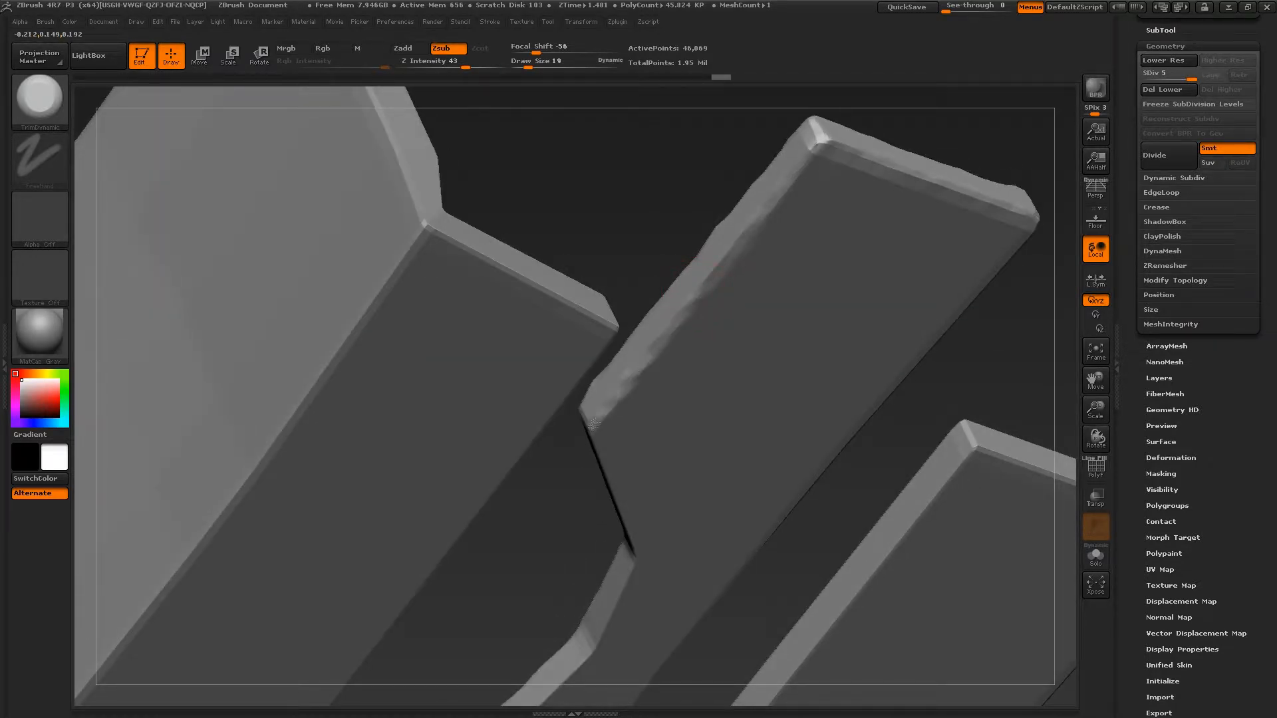
pyautogui.moveTo(593, 426); pyautogui.dragTo(633, 330, button='right')
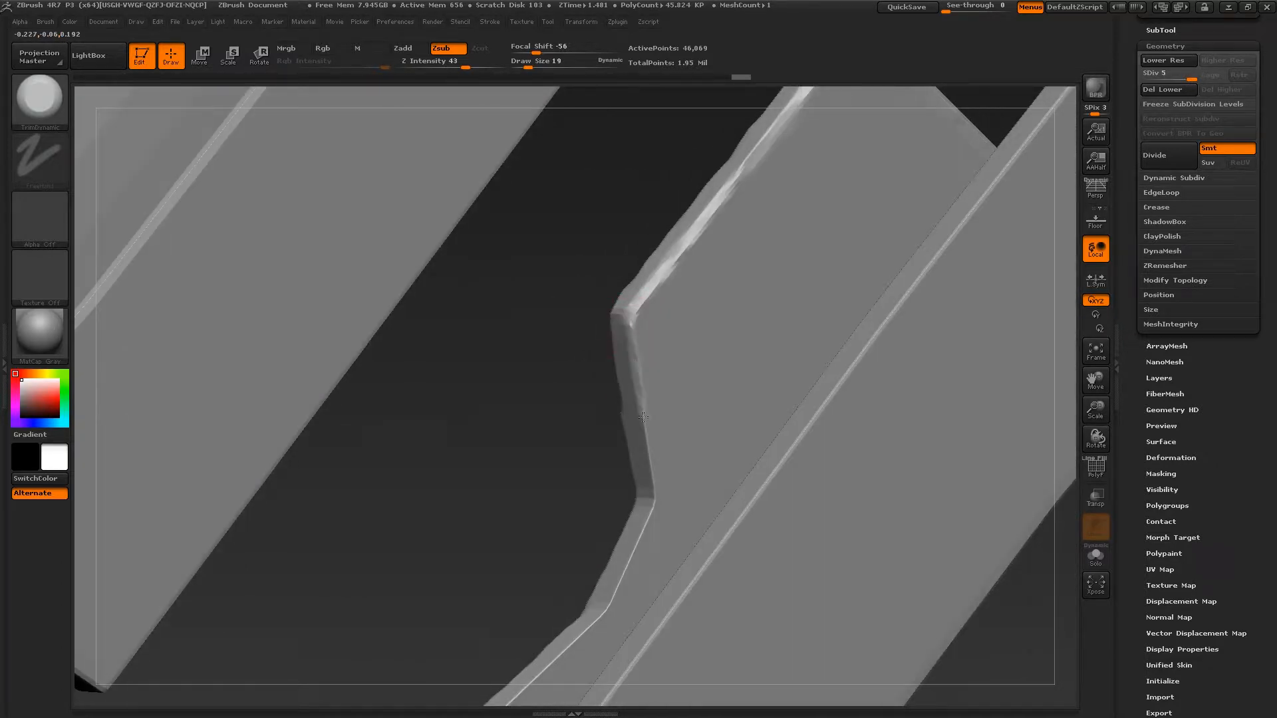
pyautogui.moveTo(652, 508); pyautogui.dragTo(676, 391, button='right')
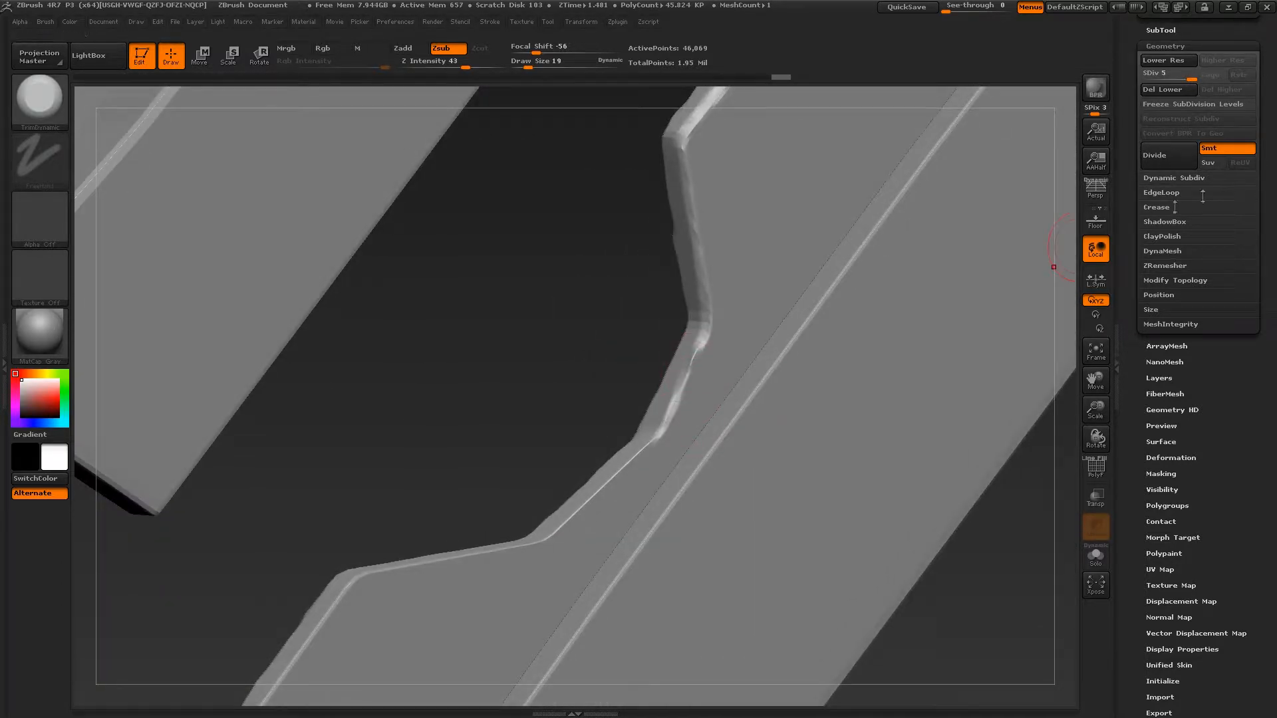
# Show all the subtools to examine the worn panel on the whole book, then isolate Book6 again.
pyautogui.click(1181, 32)
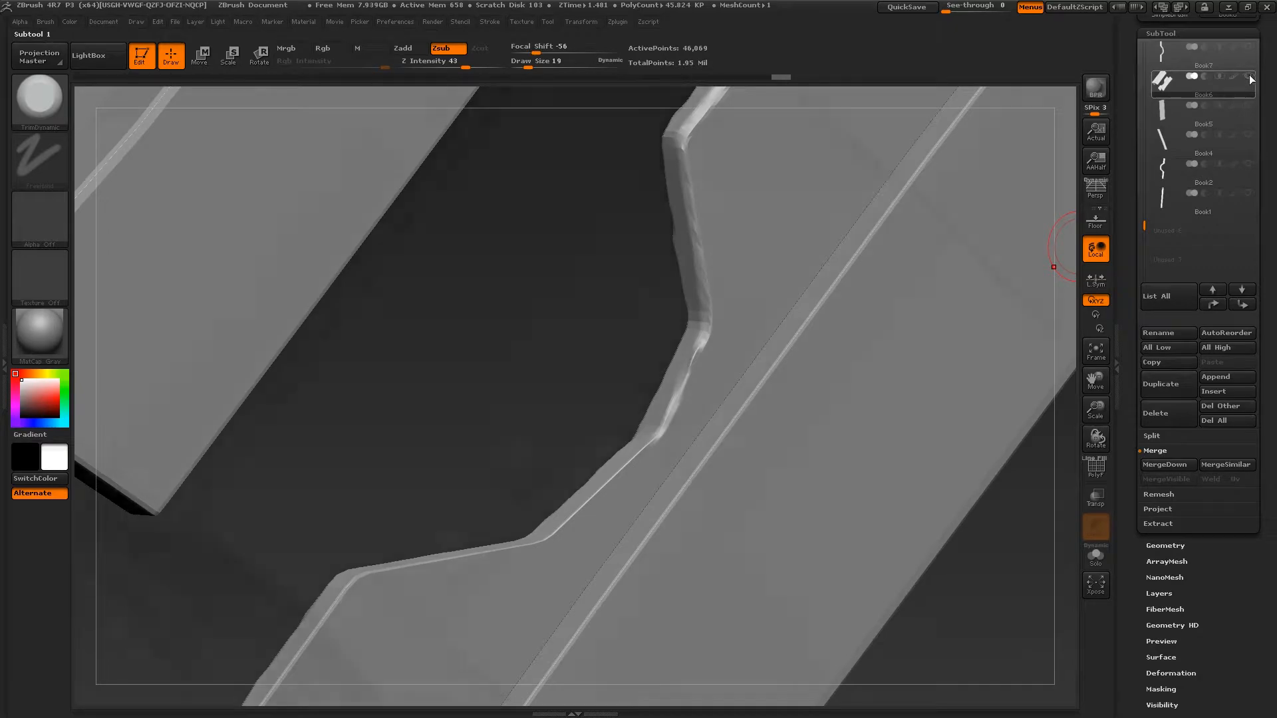
pyautogui.click(1249, 78)
pyautogui.keyDown('ctrl'); pyautogui.moveTo(968, 163); pyautogui.dragTo(792, 458, button='right'); pyautogui.keyUp('ctrl')
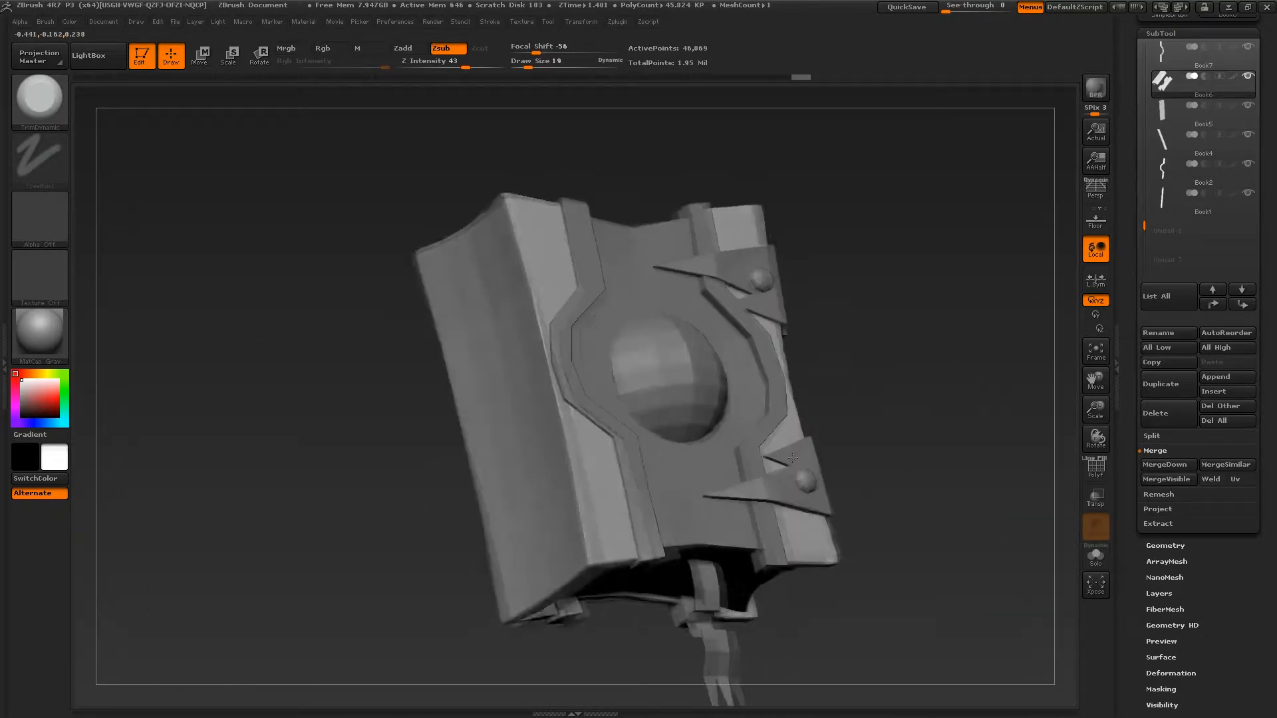
pyautogui.click(1247, 77)
# Trim the panel's rear outer long edge and the adjoining end edge, then show all the book's subtools again.
pyautogui.moveTo(931, 349); pyautogui.dragTo(745, 316, button='right')
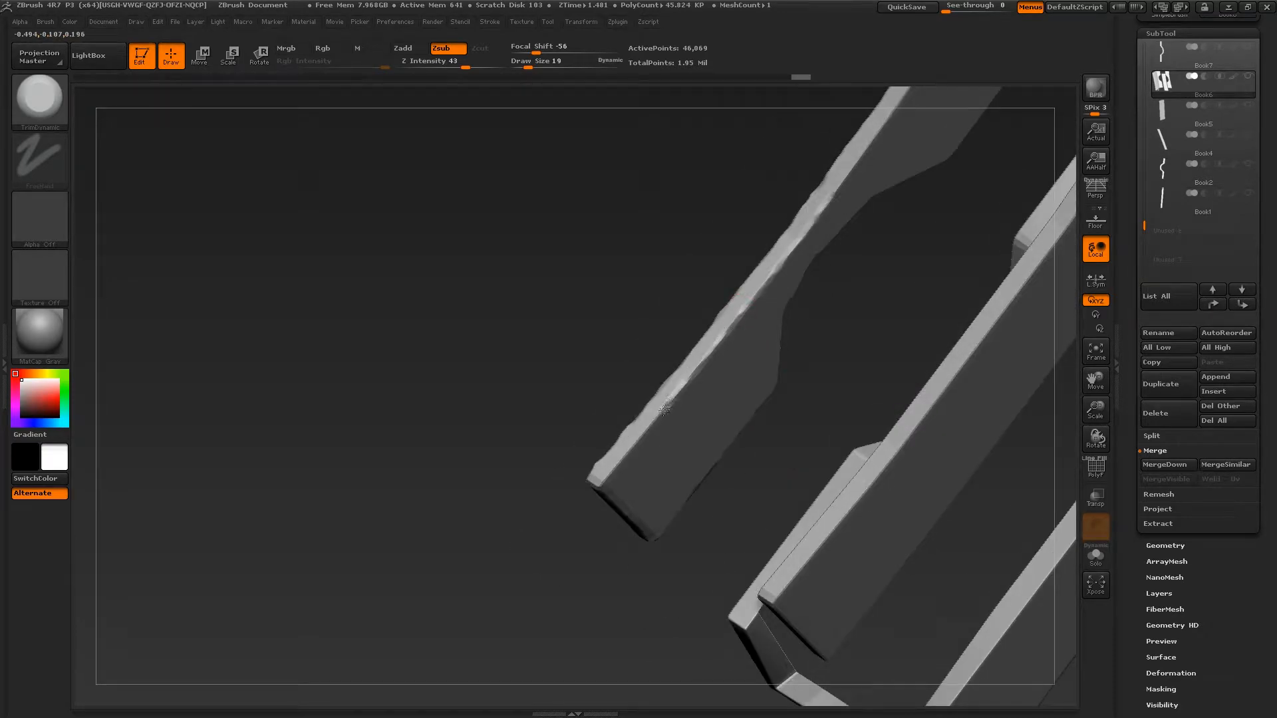
pyautogui.moveTo(599, 484); pyautogui.dragTo(655, 419, button='right')
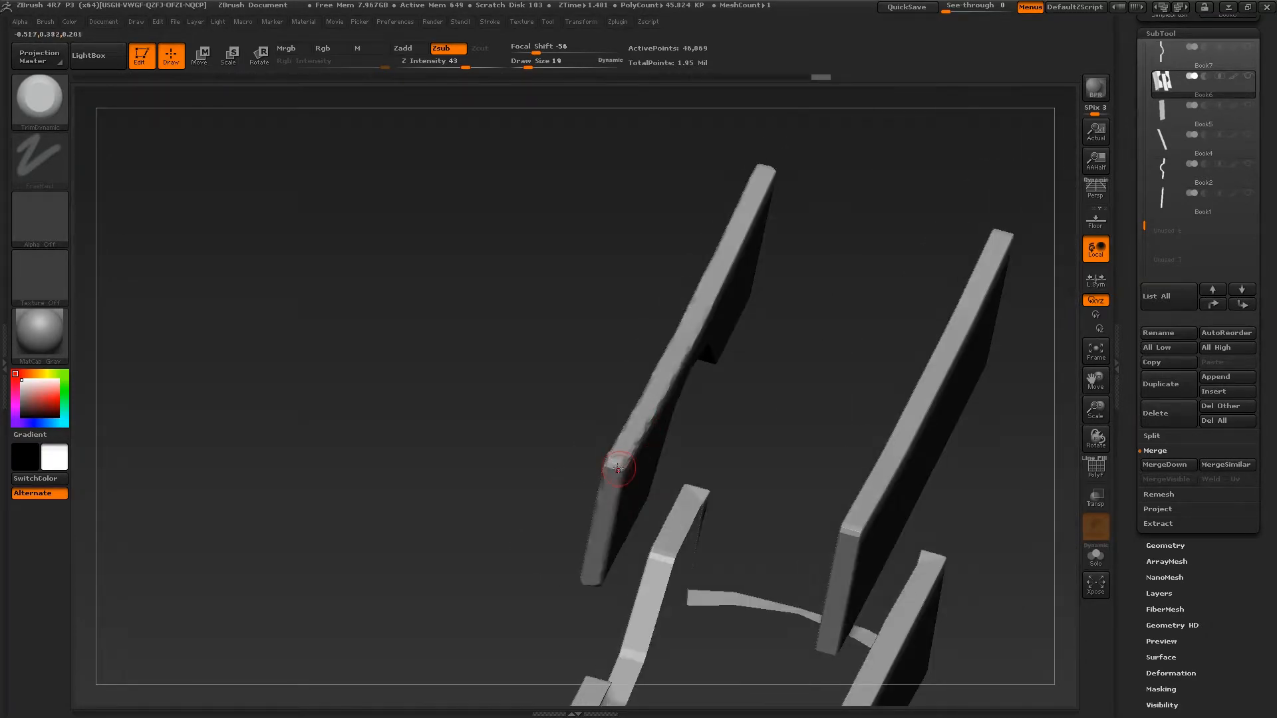
pyautogui.moveTo(618, 468); pyautogui.dragTo(665, 459, button='right')
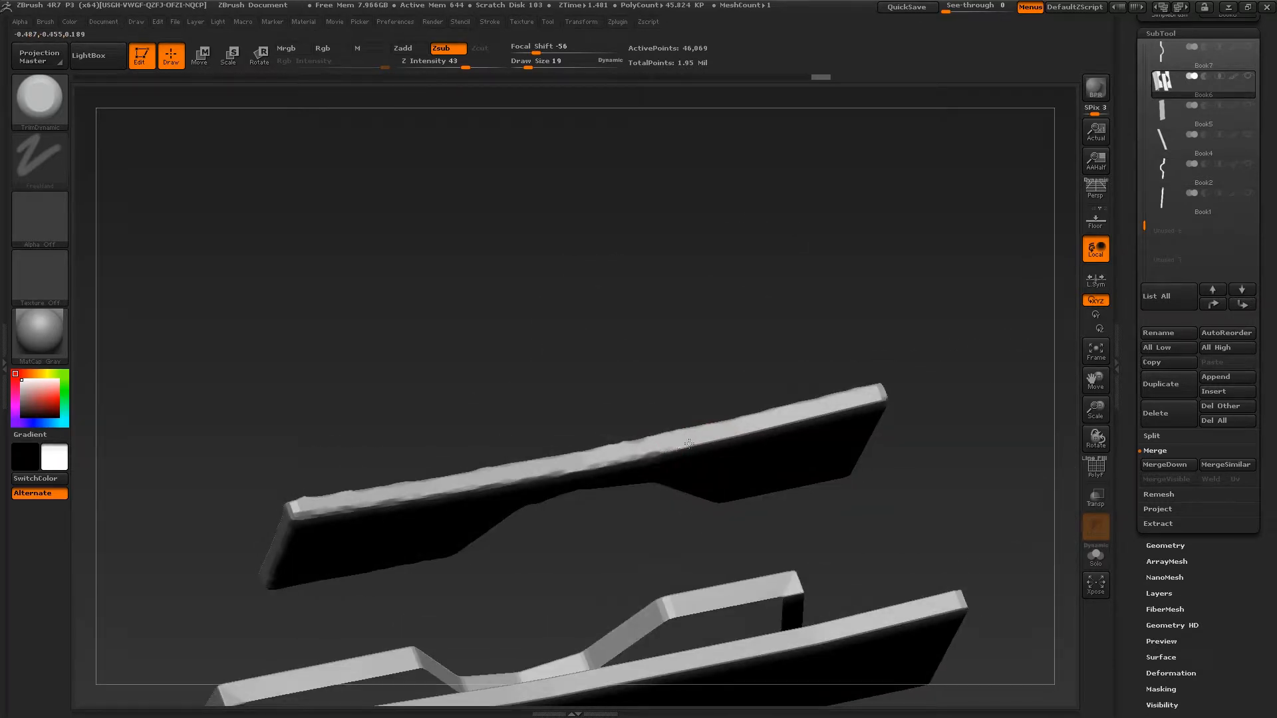
pyautogui.moveTo(810, 419); pyautogui.dragTo(869, 393, button='right')
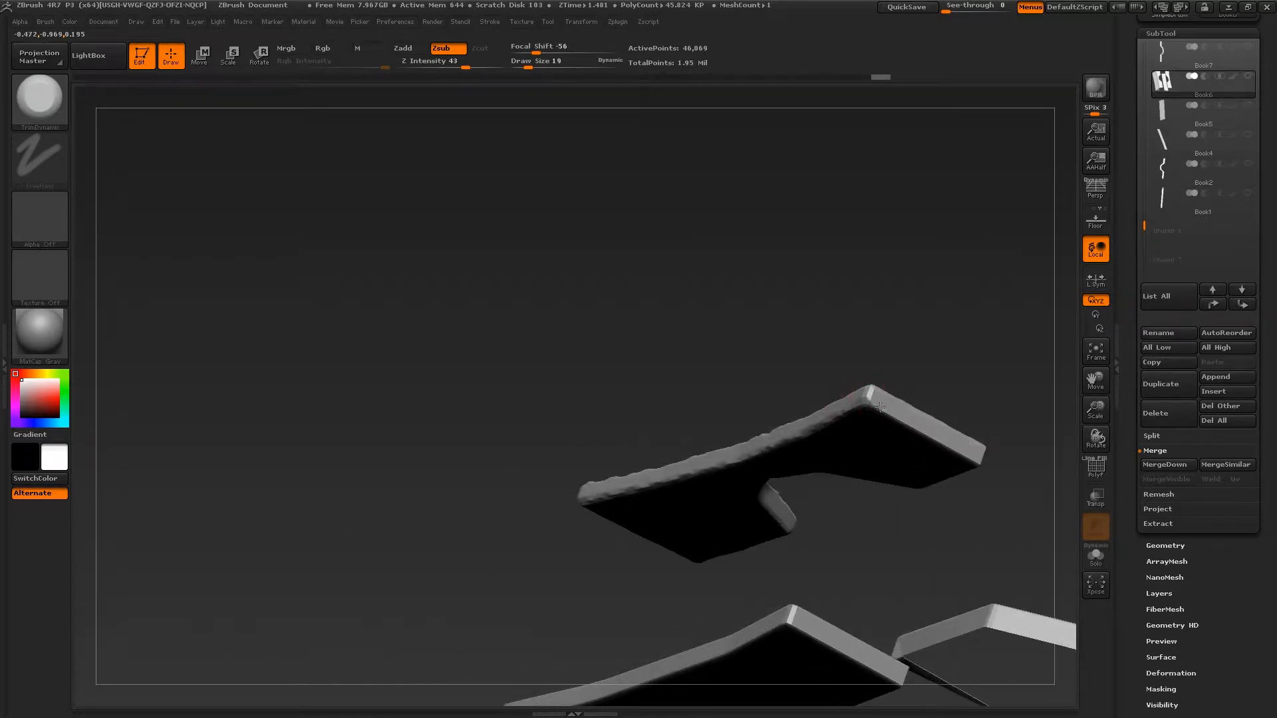
pyautogui.moveTo(973, 456); pyautogui.dragTo(870, 388, button='right')
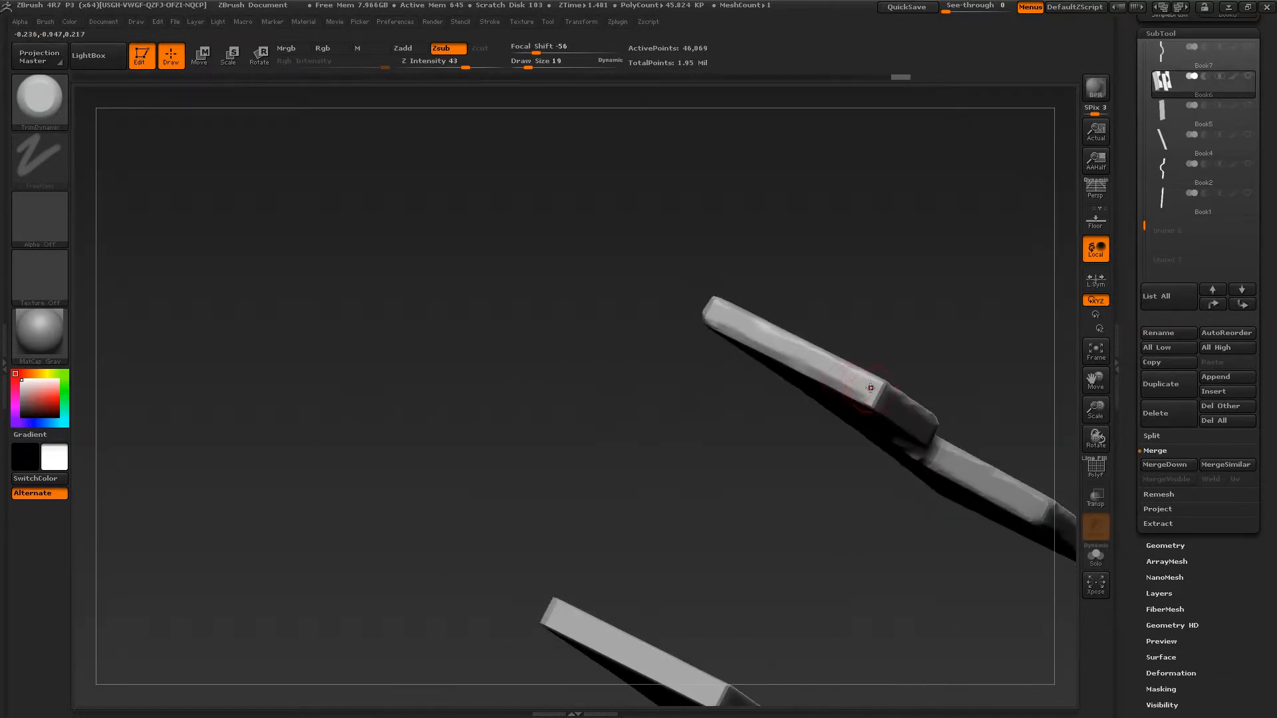
pyautogui.click(1248, 77)
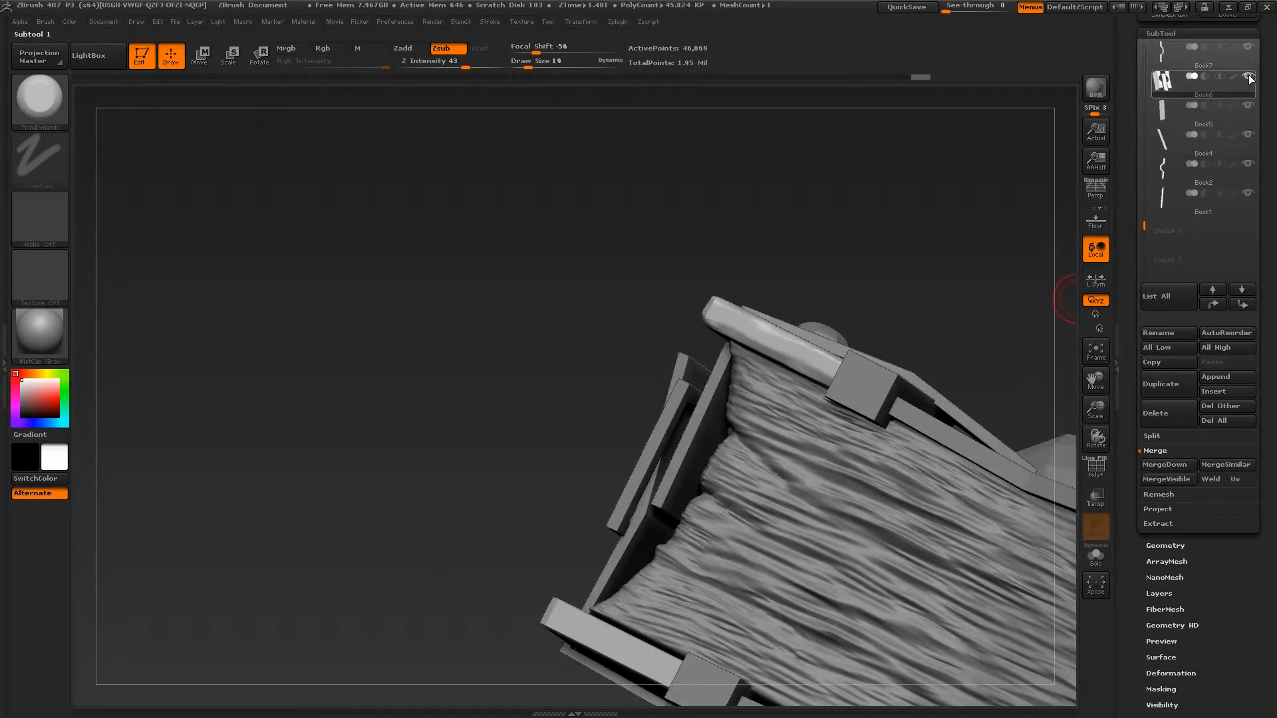
# Activate symmetry for the Book6 subtool across the Z axis only and enable Local Symmetry.
pyautogui.moveTo(915, 333); pyautogui.dragTo(855, 525, button='right')
pyautogui.moveTo(855, 525)
pyautogui.keyDown('alt'); pyautogui.mouseDown(button='right')
pyautogui.moveTo(772, 352)
pyautogui.moveTo(847, 441)
pyautogui.moveTo(987, 284)
pyautogui.moveTo(1155, 174)
pyautogui.mouseUp(button='right'); pyautogui.keyUp('alt')
pyautogui.moveTo(684, 399); pyautogui.dragTo(885, 339, button='right')
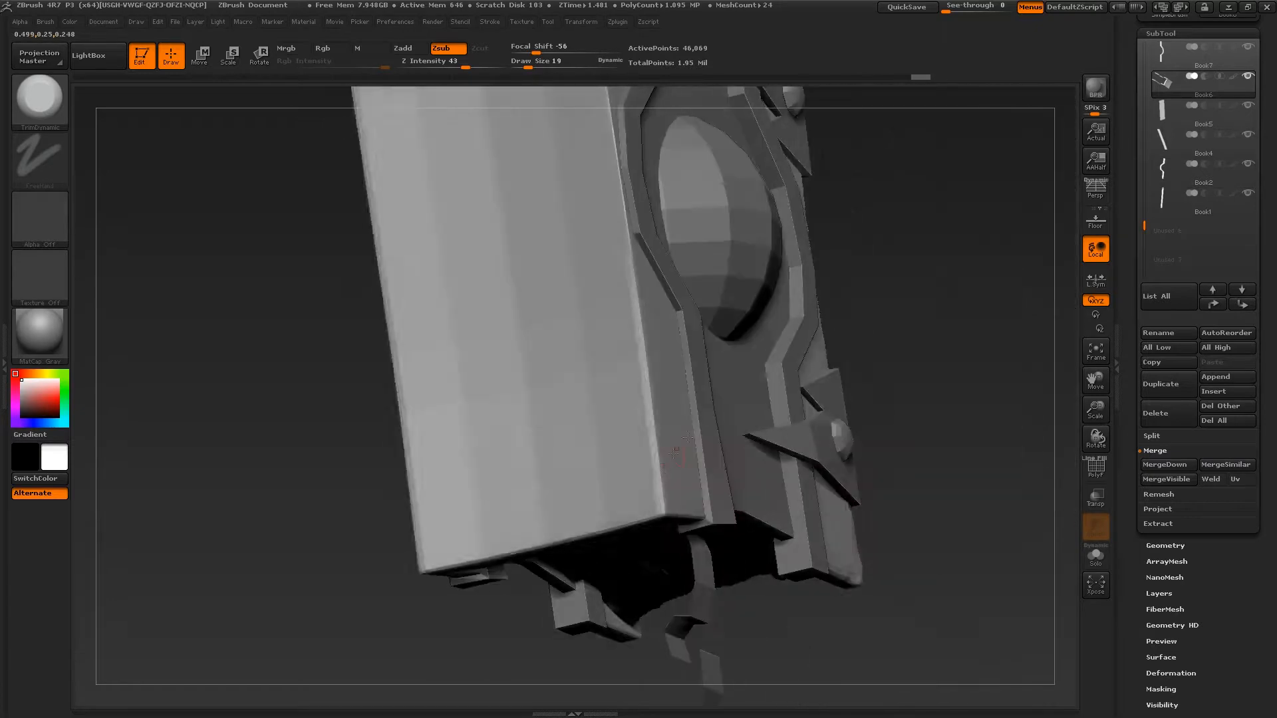
pyautogui.click(585, 23)
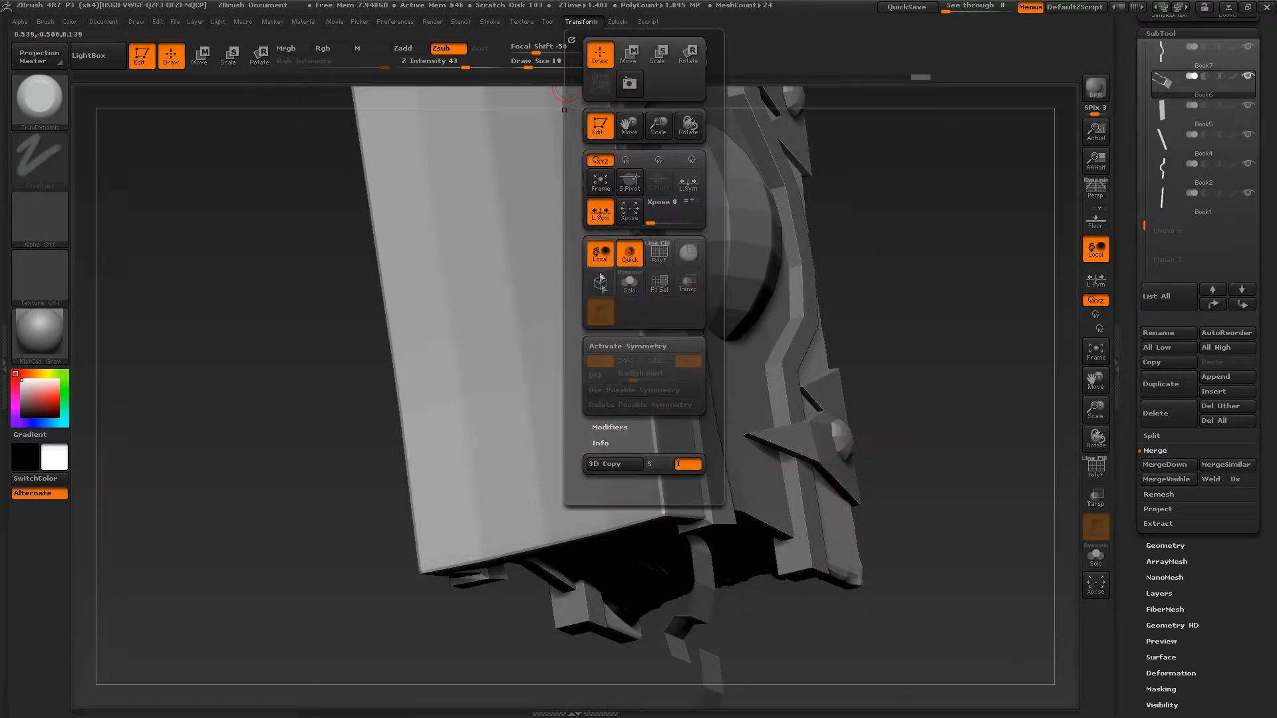
pyautogui.click(619, 346)
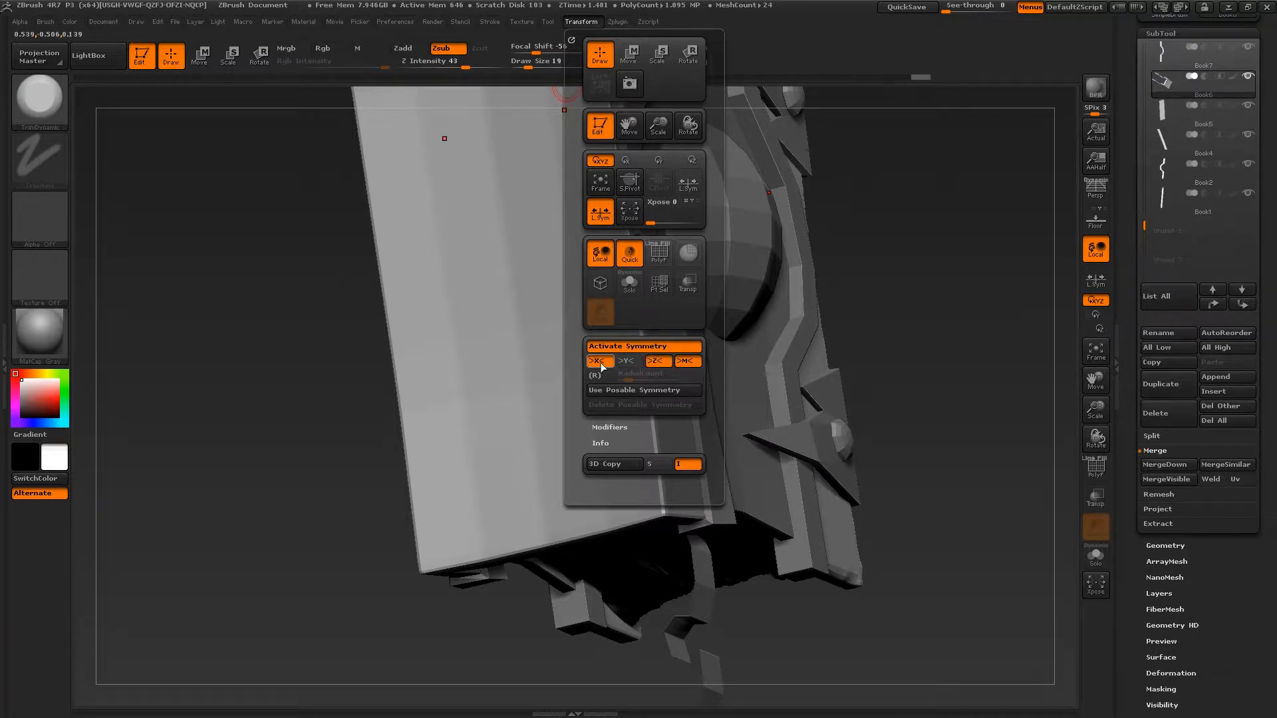
pyautogui.click(600, 363)
pyautogui.keyDown('shift'); pyautogui.moveTo(624, 335); pyautogui.dragTo(636, 344, button='right'); pyautogui.keyUp('shift')
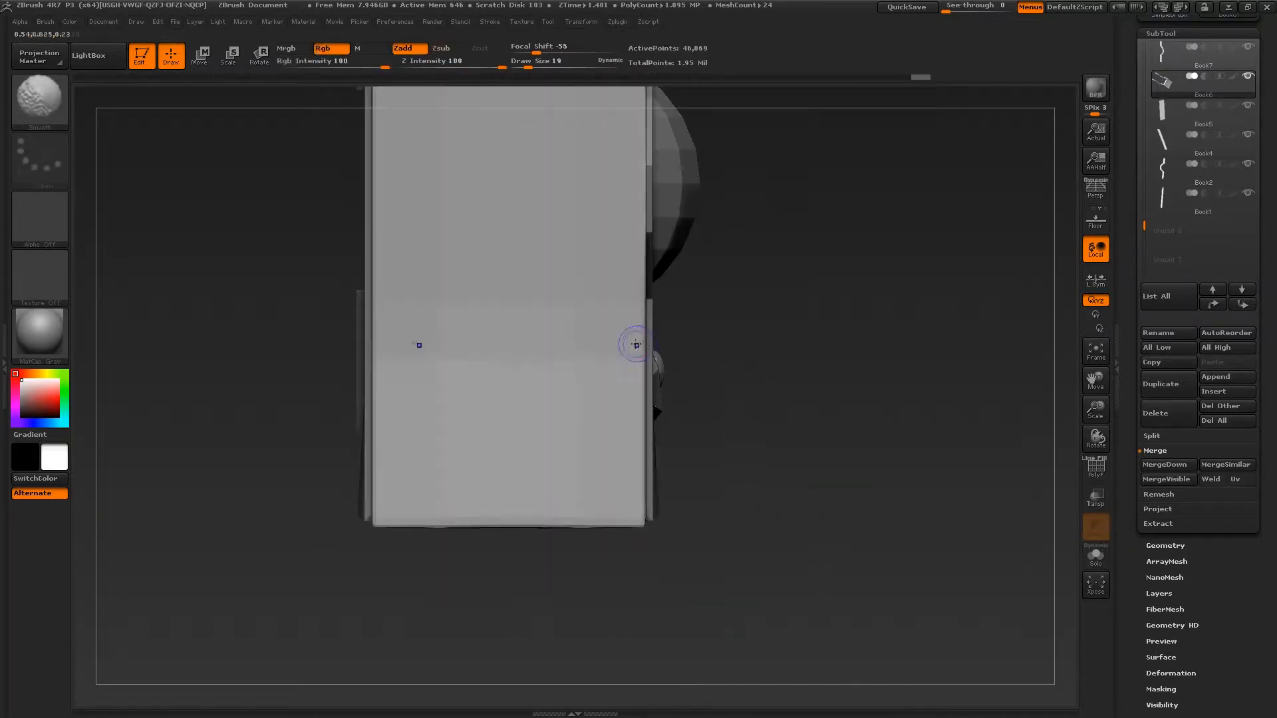
pyautogui.click(1096, 280)
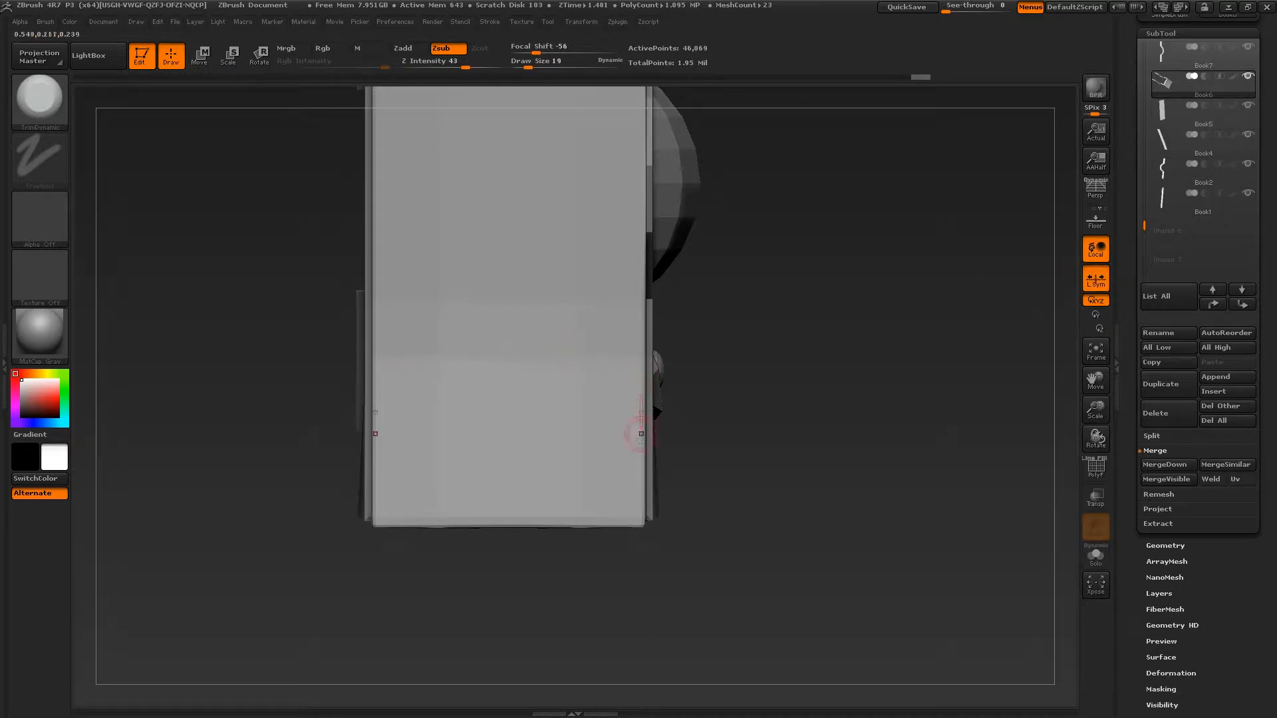
# Trim the spine panel's bottom end edge and its long side edges symmetrically with TrimDynamic, enlarging the draw size to 28.
pyautogui.moveTo(640, 437); pyautogui.dragTo(618, 379)
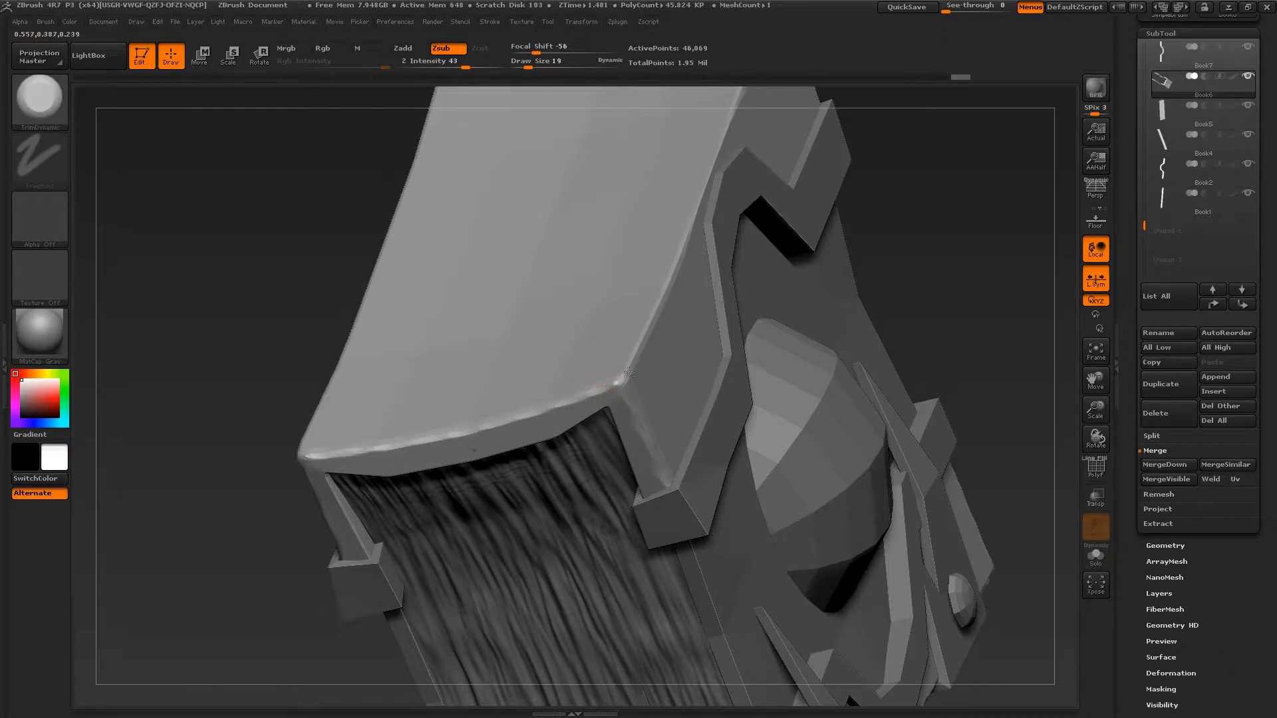
pyautogui.press('s')
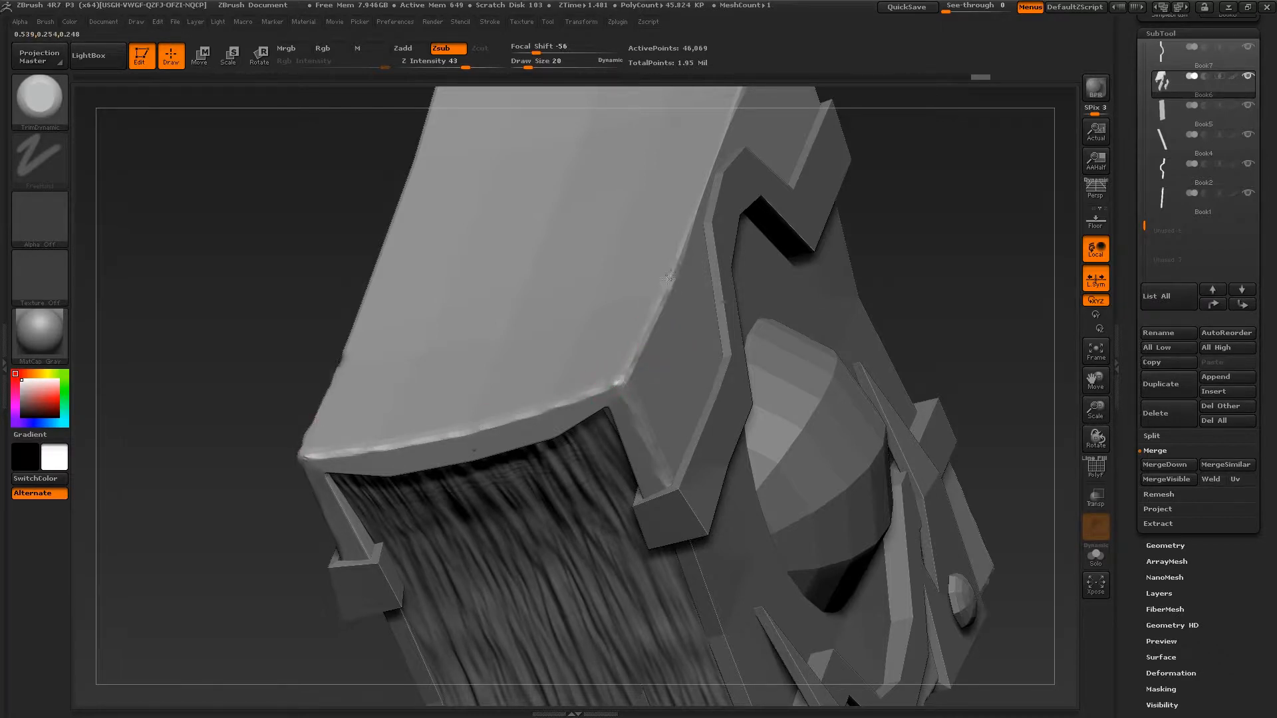
pyautogui.moveTo(667, 278); pyautogui.dragTo(670, 371, button='right')
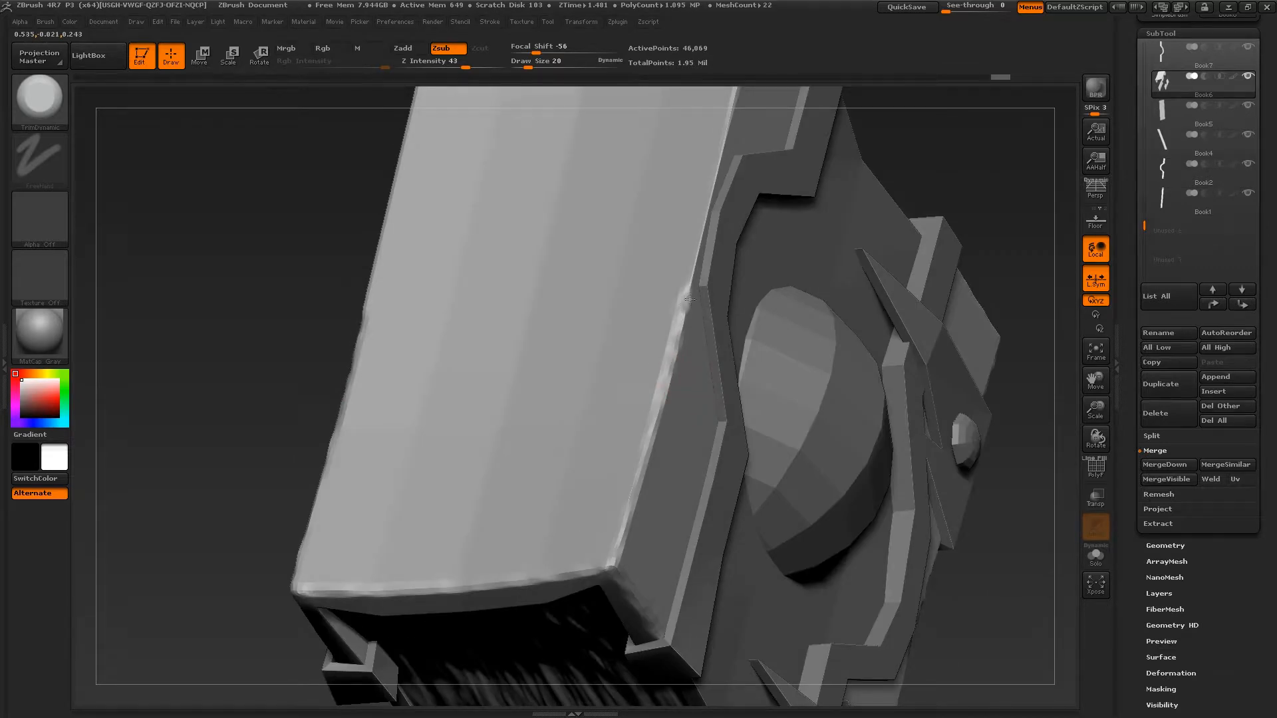
pyautogui.moveTo(703, 211); pyautogui.dragTo(660, 402, button='right')
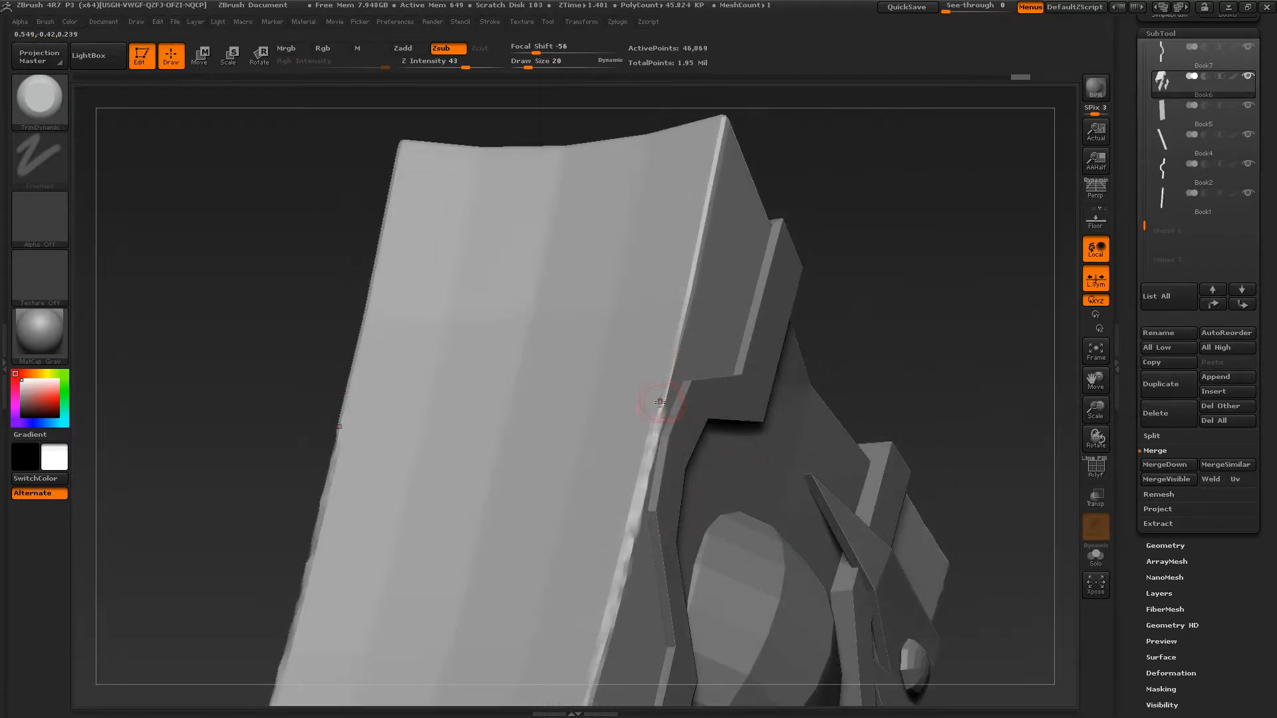
pyautogui.press(']')
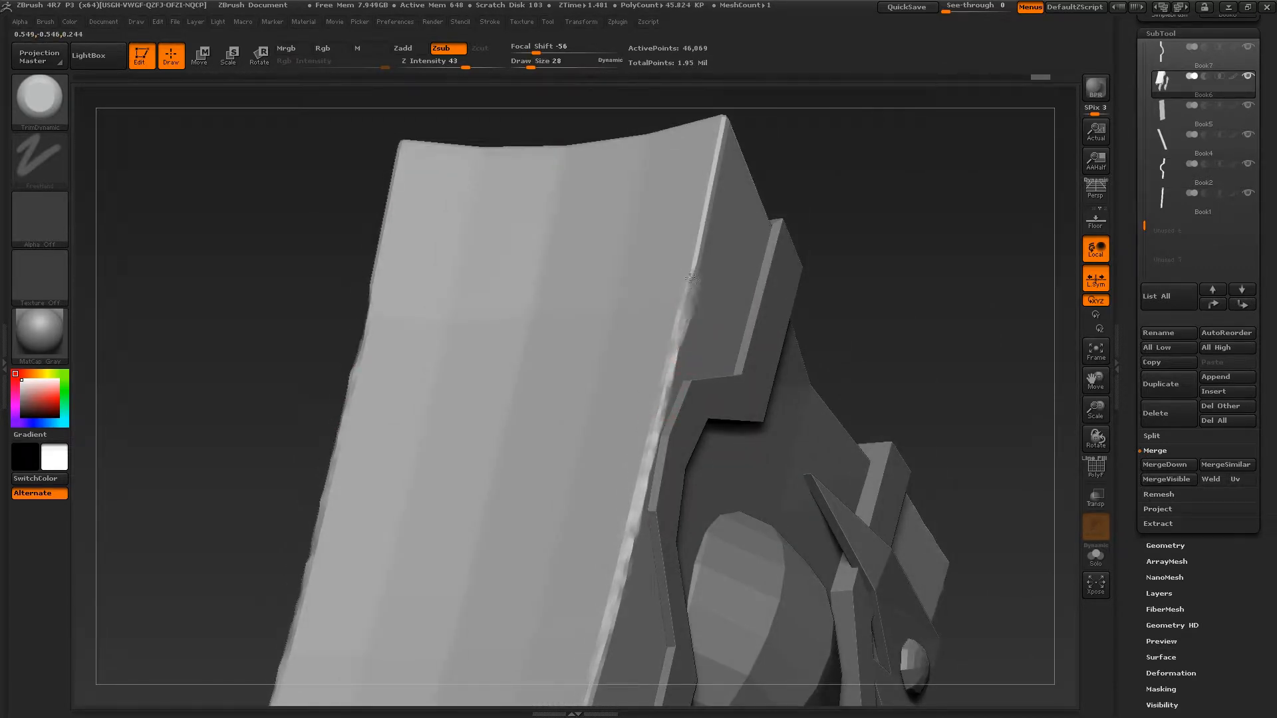
# Wear down the spine panel's opposite end edge, its corners and adjoining short edges, reducing the draw size to 24 and 14.
pyautogui.moveTo(715, 151); pyautogui.dragTo(684, 293, button='right')
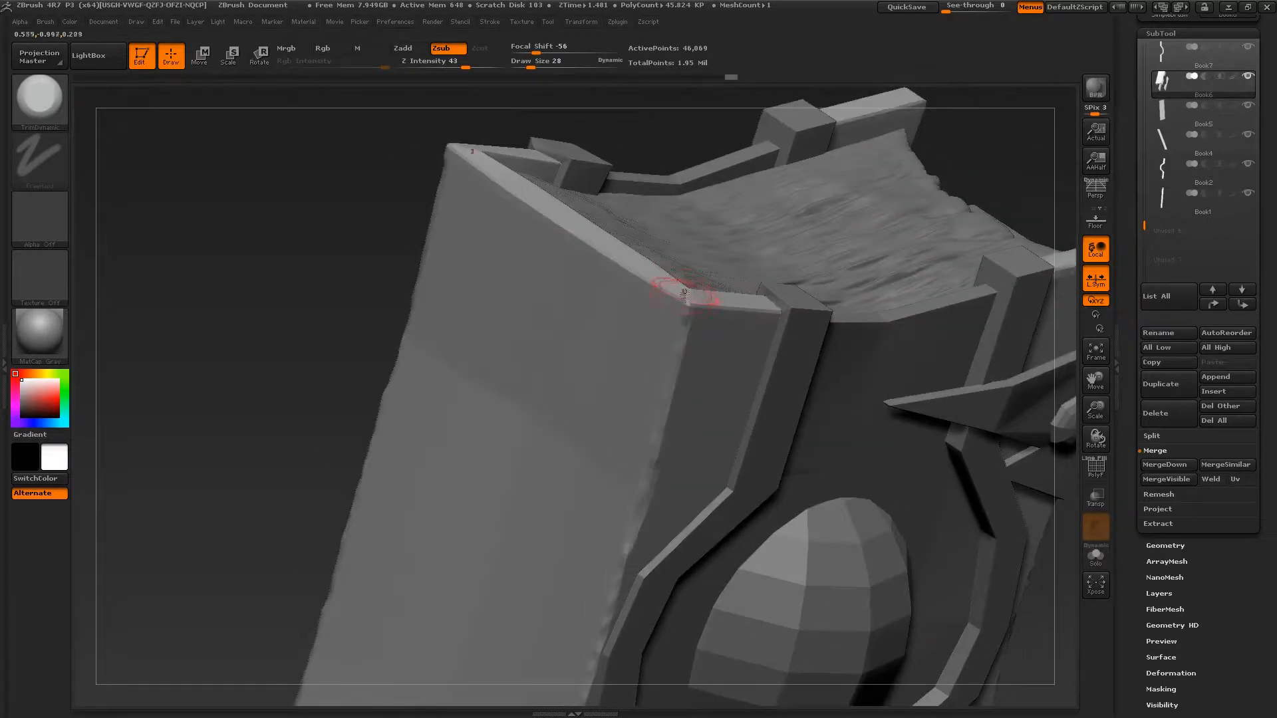
pyautogui.press('[')
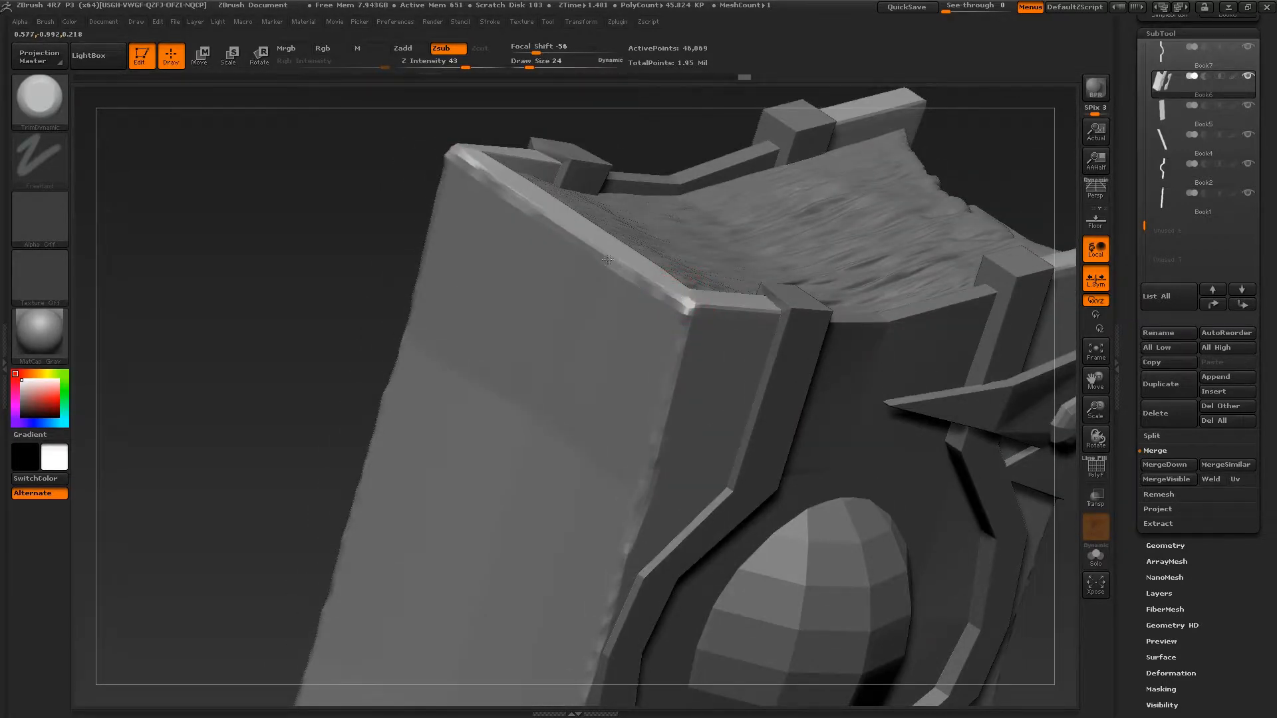
pyautogui.moveTo(727, 317); pyautogui.dragTo(700, 308, button='right')
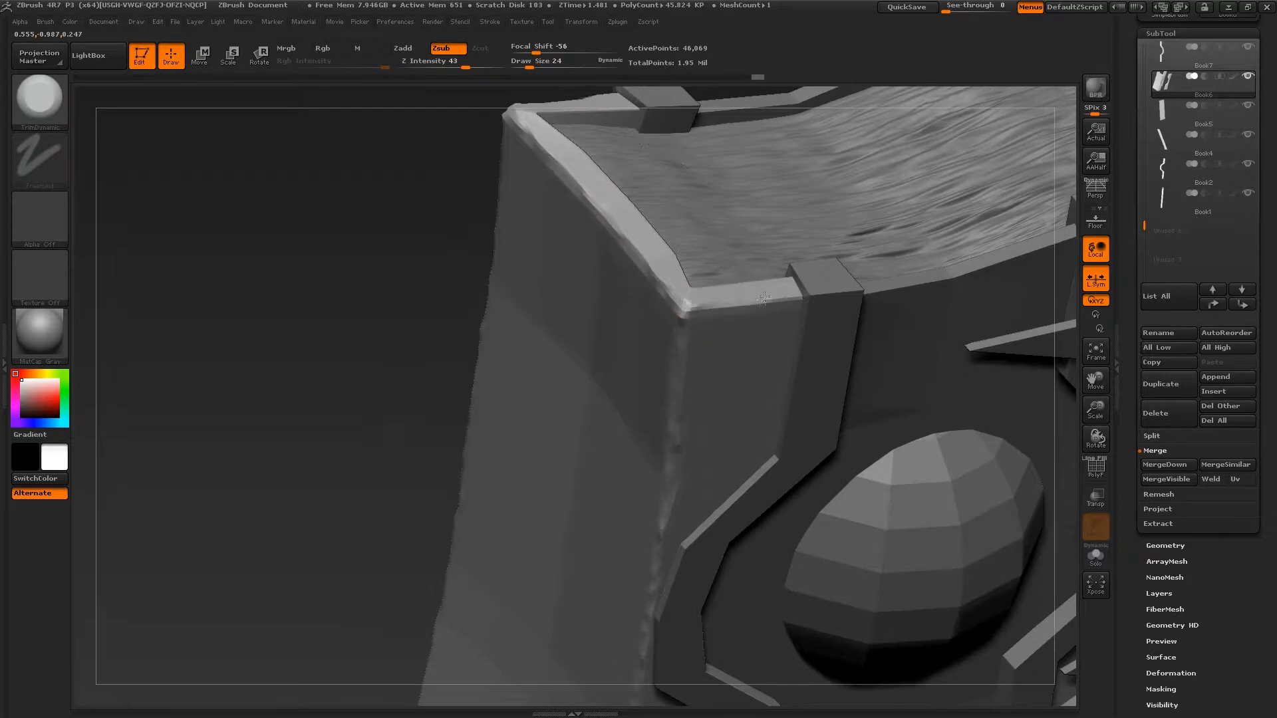
pyautogui.moveTo(769, 355)
pyautogui.mouseDown(button='right')
pyautogui.moveTo(661, 348)
pyautogui.moveTo(674, 356)
pyautogui.mouseUp(button='right')
pyautogui.press('[')
pyautogui.press('[')
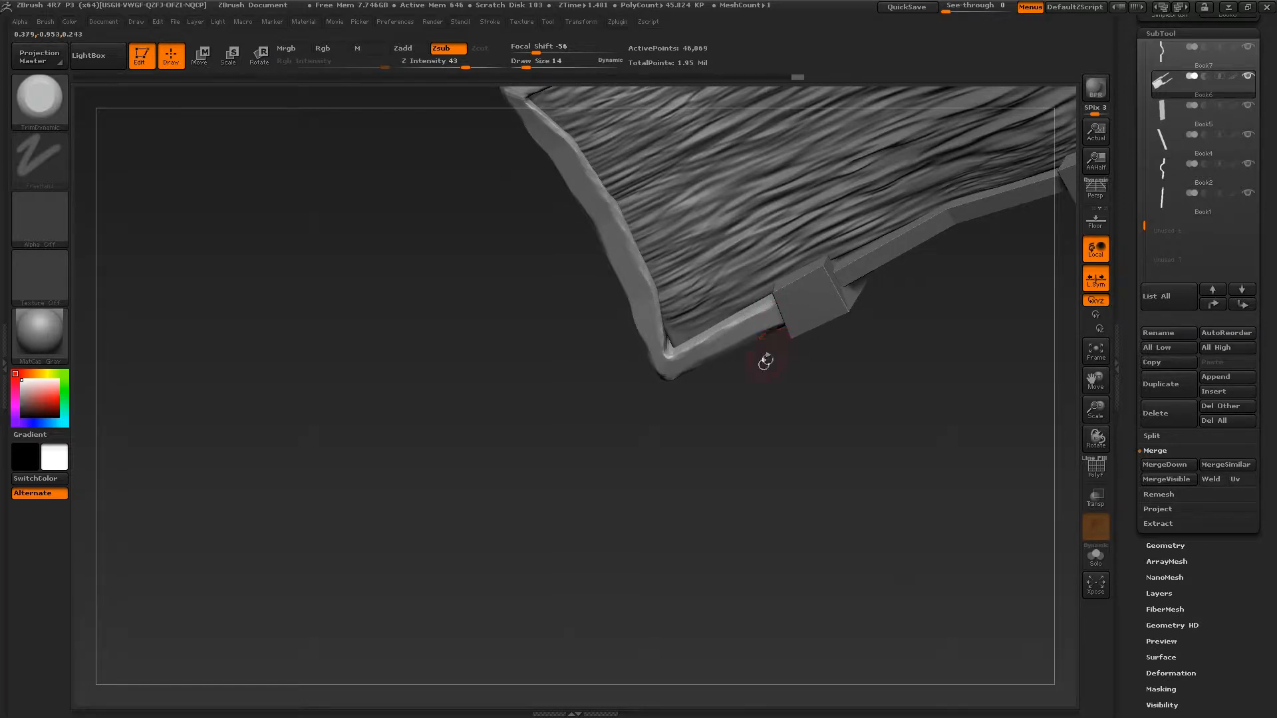
pyautogui.moveTo(765, 361); pyautogui.dragTo(519, 447, button='right')
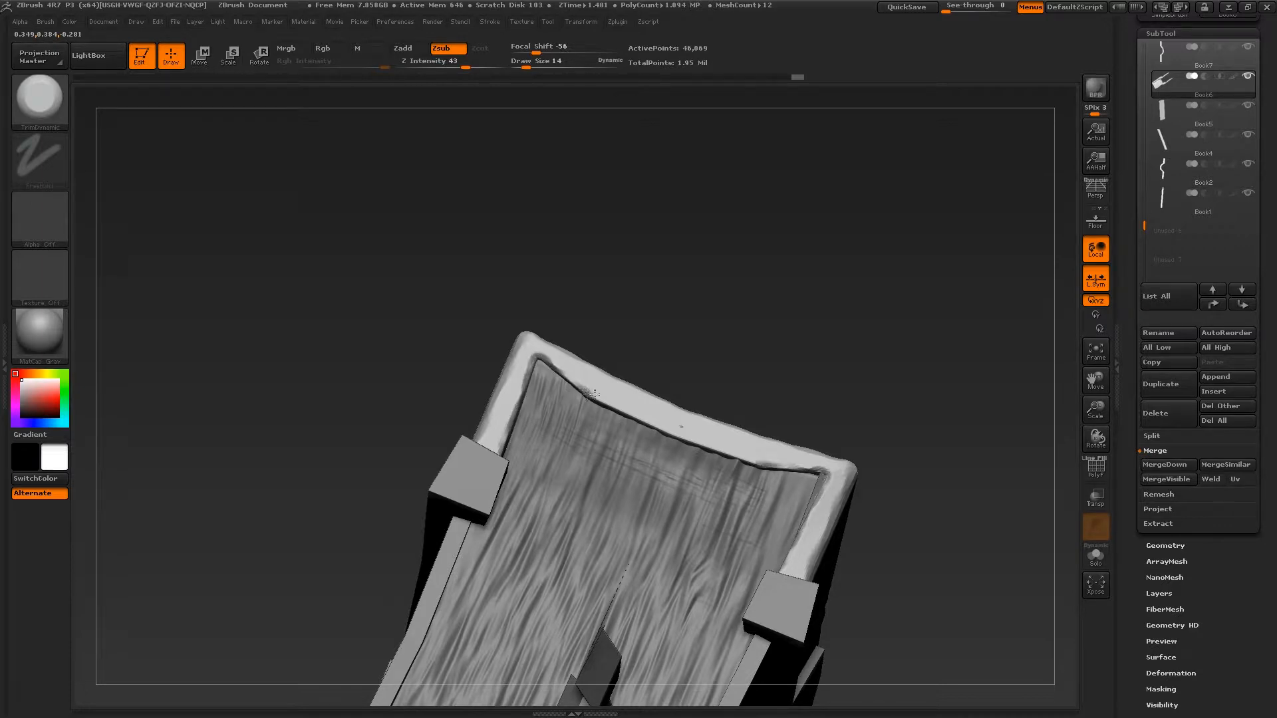
pyautogui.moveTo(594, 394); pyautogui.dragTo(665, 363, button='right')
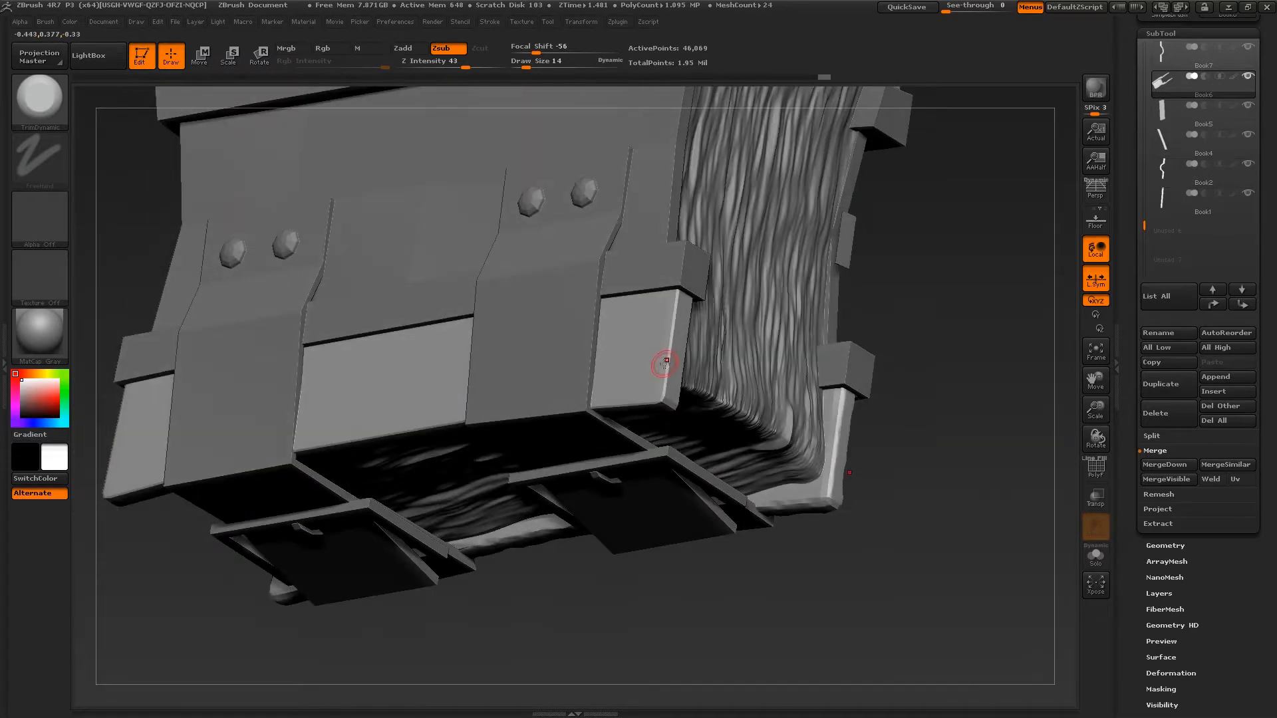
# Set the draw size to 20 and trim the end edges and corners of the cover strips beside the clasps.
pyautogui.press('s')
pyautogui.moveTo(665, 363); pyautogui.dragTo(667, 362)
pyautogui.moveTo(666, 374); pyautogui.dragTo(669, 336)
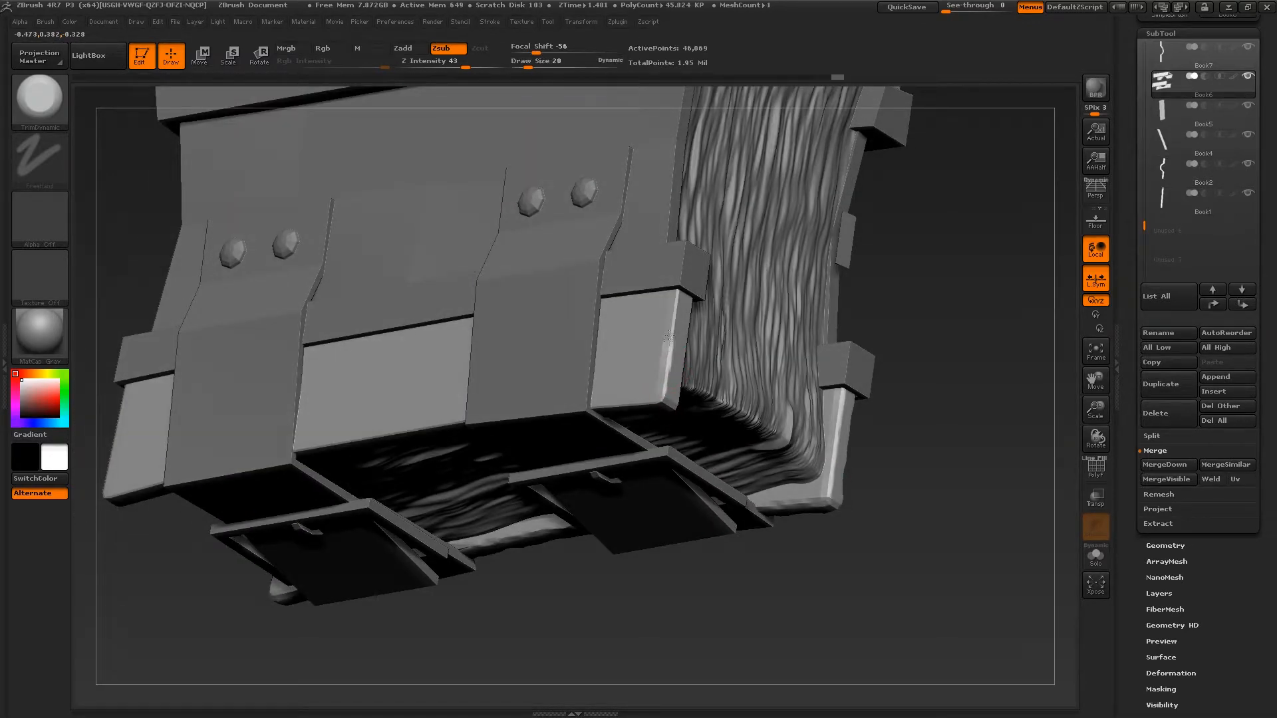
pyautogui.moveTo(678, 302); pyautogui.dragTo(699, 318, button='right')
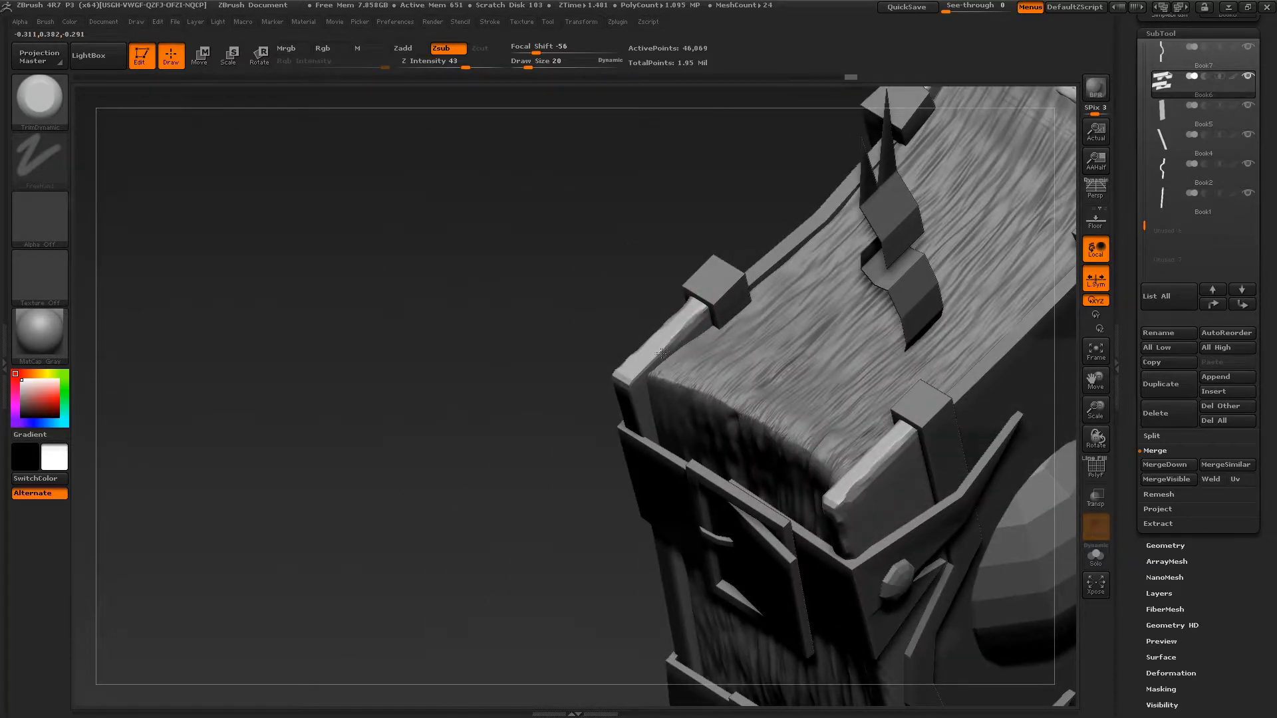
pyautogui.moveTo(637, 382); pyautogui.dragTo(631, 371, button='right')
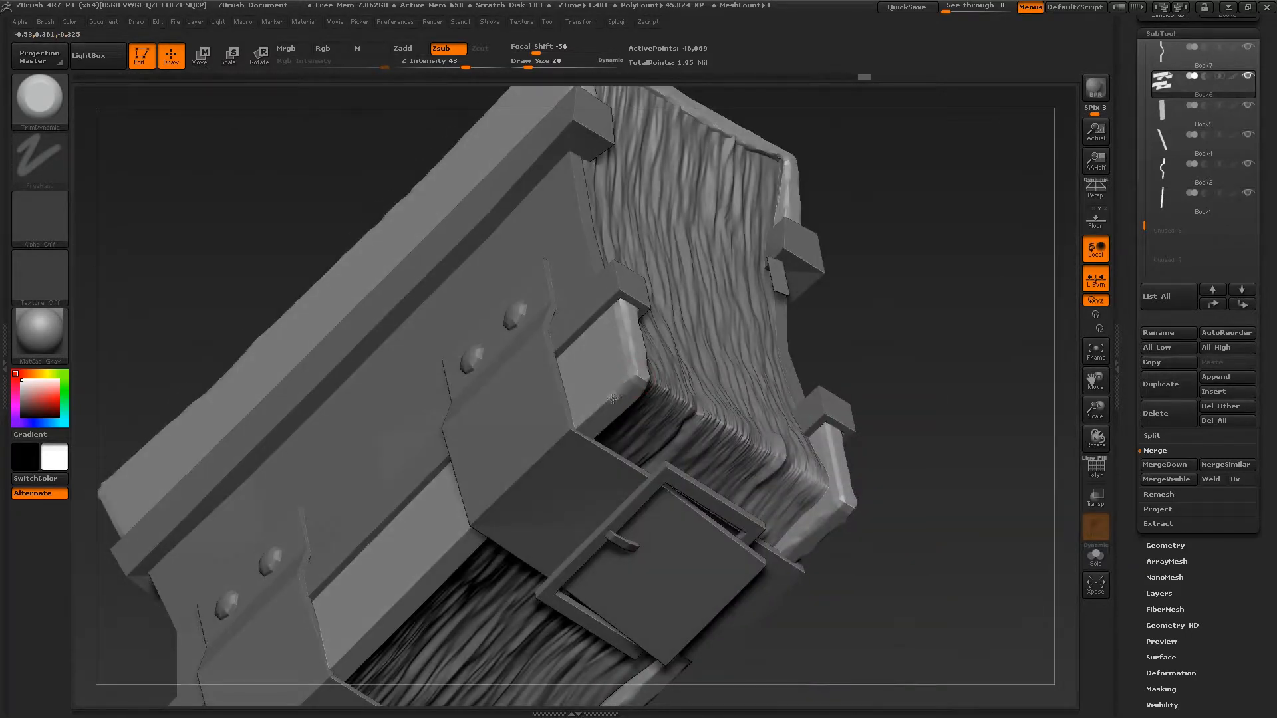
# Isolate Book6 and trim the outer long edge of the straight fore-edge strip.
pyautogui.keyDown('shift'); pyautogui.click(1248, 77); pyautogui.keyUp('shift')
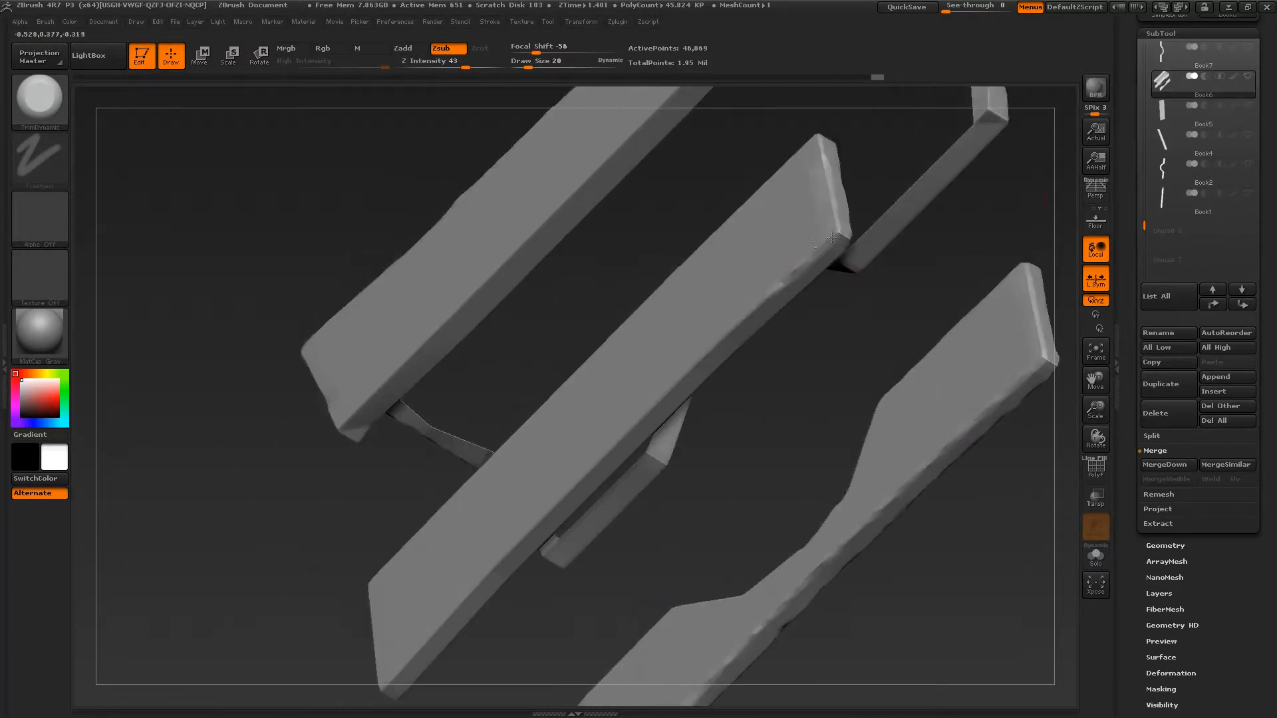
pyautogui.moveTo(682, 377); pyautogui.dragTo(864, 182, button='right')
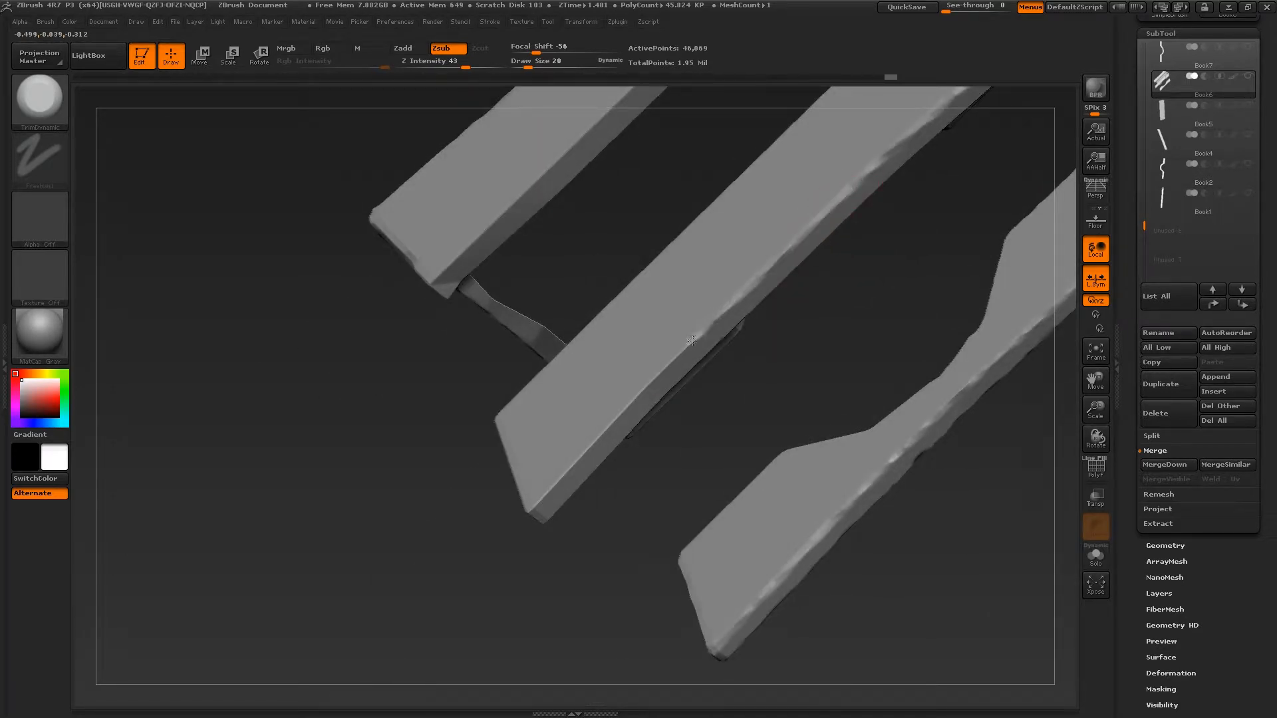
pyautogui.moveTo(550, 492); pyautogui.dragTo(702, 423, button='right')
pyautogui.moveTo(669, 424); pyautogui.dragTo(659, 423)
pyautogui.moveTo(658, 423); pyautogui.dragTo(680, 425, button='right')
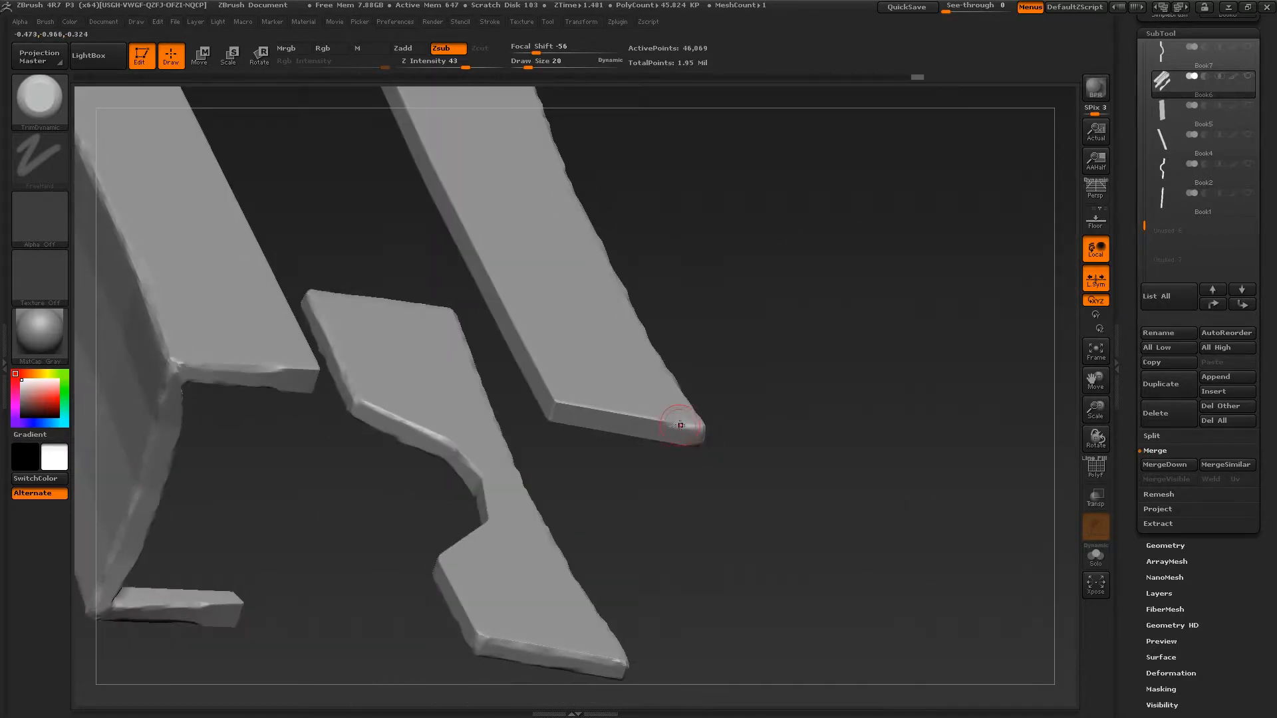
# Trim both edges of the same strip's end face and round off its corners.
pyautogui.moveTo(573, 402); pyautogui.dragTo(571, 403)
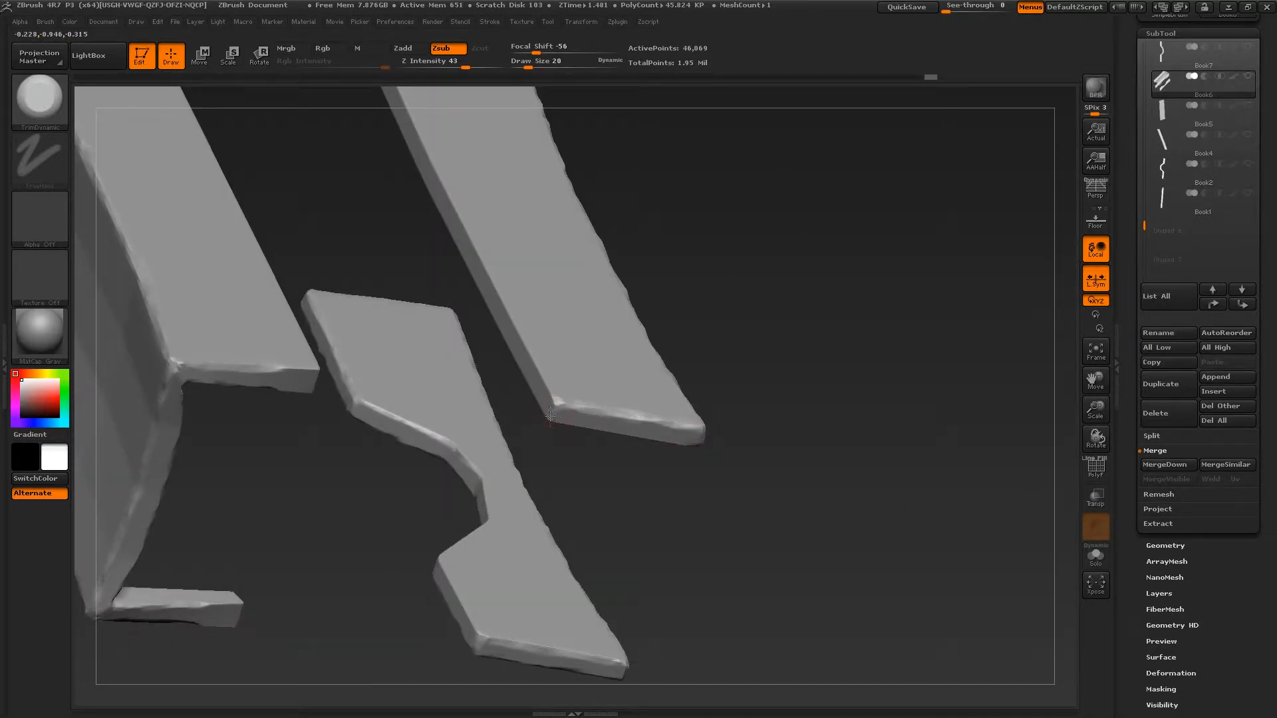
pyautogui.moveTo(571, 403); pyautogui.dragTo(564, 419, button='right')
pyautogui.moveTo(570, 429); pyautogui.dragTo(573, 430)
pyautogui.moveTo(573, 430); pyautogui.dragTo(592, 438, button='right')
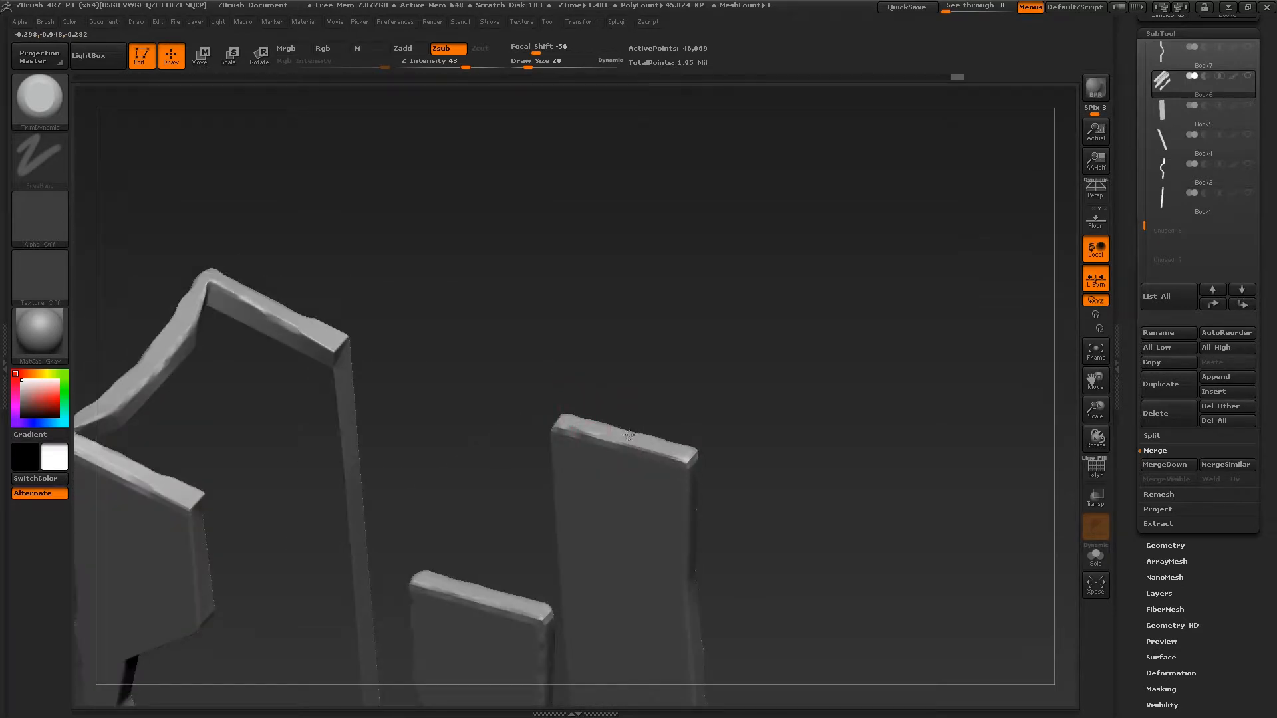
pyautogui.moveTo(686, 464); pyautogui.dragTo(689, 467)
pyautogui.moveTo(705, 485)
pyautogui.keyDown('alt'); pyautogui.mouseDown(button='right')
pyautogui.moveTo(689, 242)
pyautogui.moveTo(653, 232)
pyautogui.mouseUp(button='right'); pyautogui.keyUp('alt')
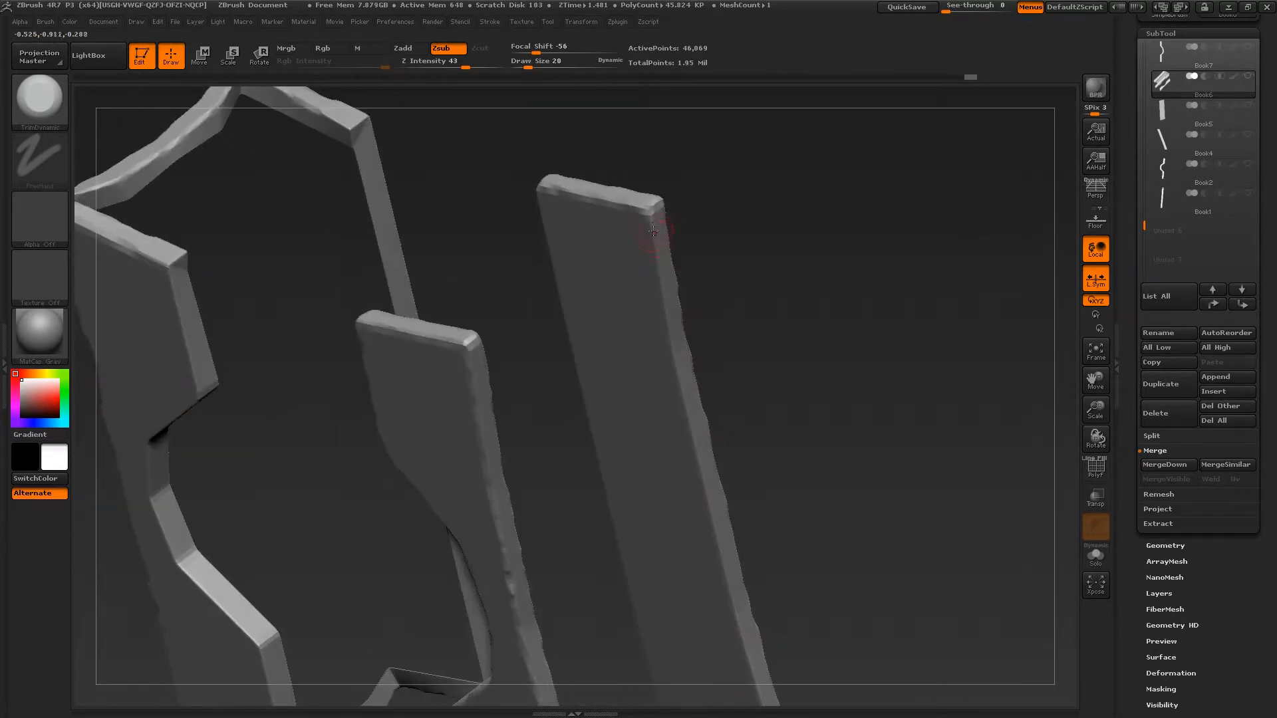
# Wear down the strip's remaining outer long edge and far corner, then show all the book's subtools again.
pyautogui.moveTo(685, 402); pyautogui.dragTo(643, 216, button='right')
pyautogui.moveTo(643, 216); pyautogui.dragTo(658, 270)
pyautogui.moveTo(658, 270)
pyautogui.mouseDown(button='right')
pyautogui.moveTo(672, 264)
pyautogui.moveTo(658, 260)
pyautogui.mouseUp(button='right')
pyautogui.moveTo(658, 261); pyautogui.dragTo(671, 291)
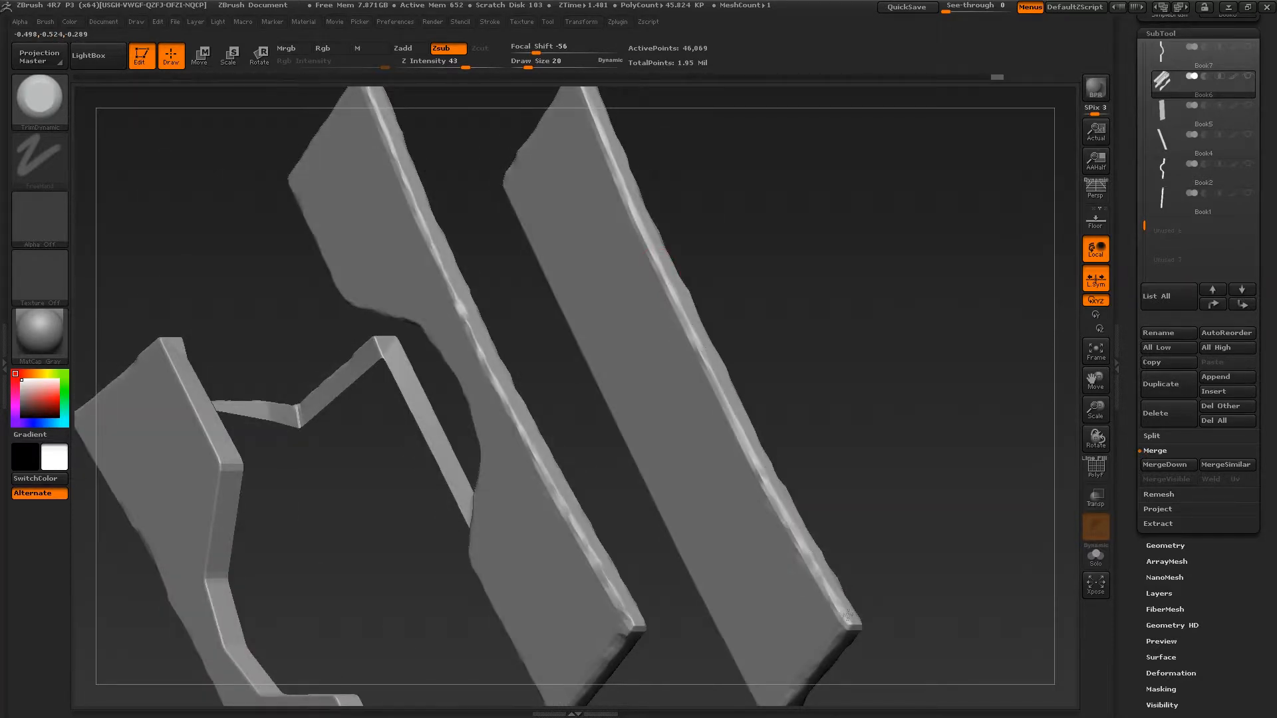
pyautogui.moveTo(848, 615); pyautogui.dragTo(843, 627, button='right')
pyautogui.moveTo(843, 627); pyautogui.dragTo(846, 616)
pyautogui.moveTo(846, 616)
pyautogui.keyDown('ctrl'); pyautogui.mouseDown(button='right')
pyautogui.moveTo(769, 321)
pyautogui.moveTo(824, 505)
pyautogui.moveTo(665, 346)
pyautogui.mouseUp(button='right'); pyautogui.keyUp('ctrl')
pyautogui.moveTo(665, 346)
pyautogui.mouseDown(button='right')
pyautogui.moveTo(651, 339)
pyautogui.moveTo(723, 437)
pyautogui.mouseUp(button='right')
pyautogui.click(1248, 77)
pyautogui.moveTo(920, 345); pyautogui.dragTo(786, 318, button='right')
pyautogui.moveTo(786, 318); pyautogui.dragTo(725, 425, button='right')
pyautogui.keyDown('alt'); pyautogui.moveTo(866, 421); pyautogui.dragTo(895, 370, button='right'); pyautogui.keyUp('alt')
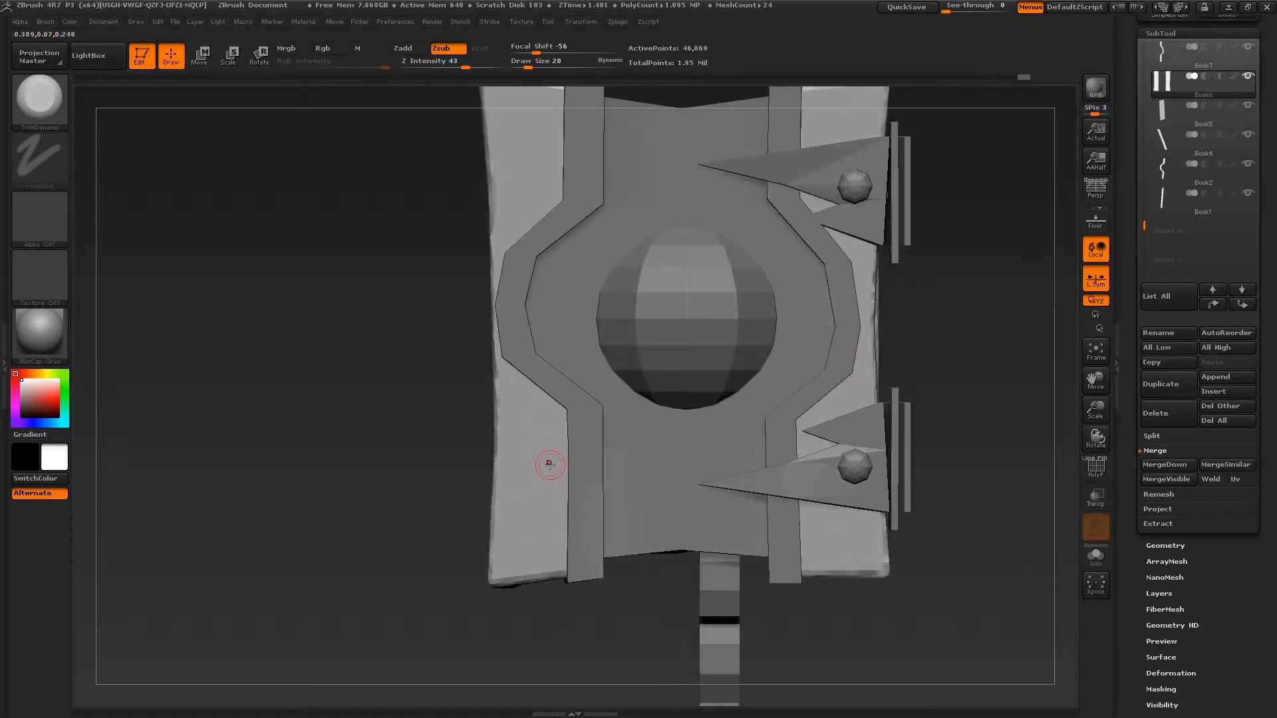
# Switch to the ClayTubes brush, undo a test stroke on the spine and set Z Intensity to 25.
pyautogui.press('b')
pyautogui.press('c')
pyautogui.press('t')
pyautogui.moveTo(527, 456)
pyautogui.mouseDown(button='right')
pyautogui.moveTo(457, 419)
pyautogui.moveTo(567, 325)
pyautogui.mouseUp(button='right')
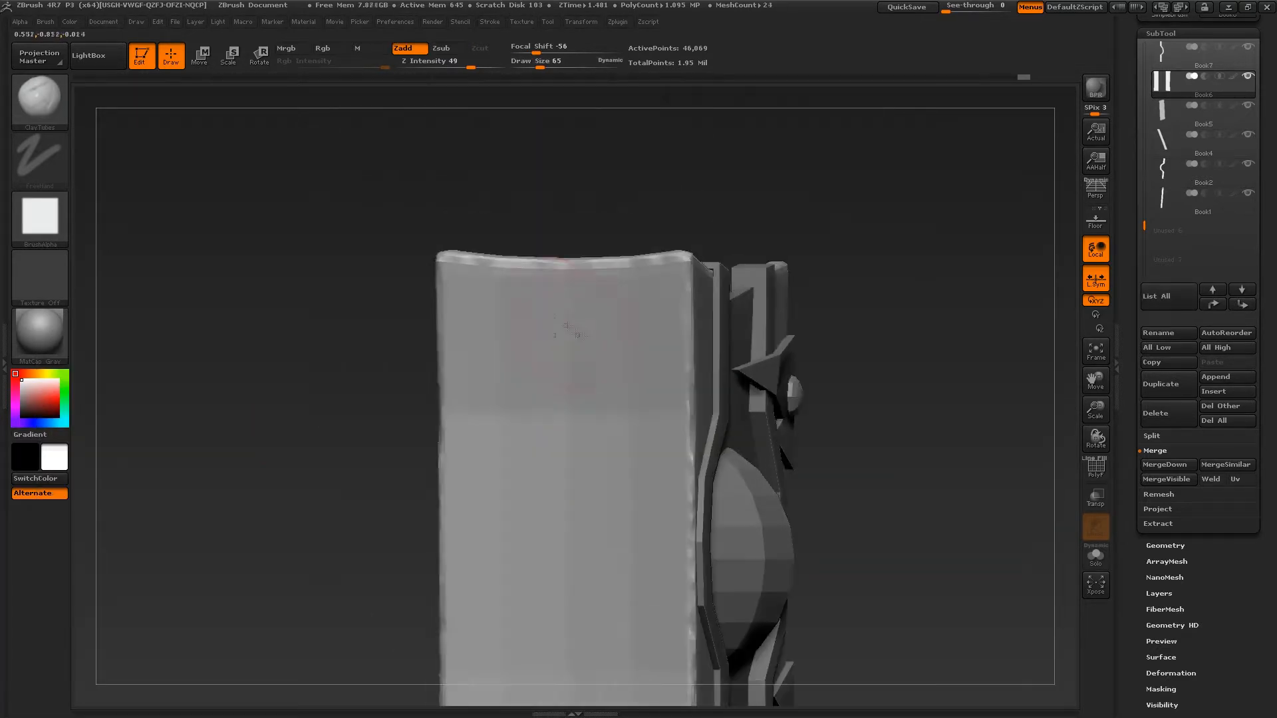
pyautogui.moveTo(559, 299); pyautogui.dragTo(490, 299)
pyautogui.hotkey('ctrl', 'z')
pyautogui.moveTo(471, 61); pyautogui.dragTo(449, 61)
# Build up ClayTubes strokes across the spine panel's surface, starting from its upper end.
pyautogui.moveTo(459, 282); pyautogui.dragTo(569, 324)
pyautogui.moveTo(569, 324); pyautogui.dragTo(572, 279, button='right')
pyautogui.moveTo(572, 280)
pyautogui.keyDown('ctrl'); pyautogui.mouseDown(button='right')
pyautogui.moveTo(606, 363)
pyautogui.moveTo(639, 320)
pyautogui.mouseUp(button='right'); pyautogui.keyUp('ctrl')
pyautogui.moveTo(687, 432)
pyautogui.mouseDown()
pyautogui.moveTo(659, 328)
pyautogui.moveTo(577, 399)
pyautogui.mouseUp()
pyautogui.keyDown('alt'); pyautogui.moveTo(577, 399); pyautogui.dragTo(620, 346, button='right'); pyautogui.keyUp('alt')
pyautogui.moveTo(618, 372)
pyautogui.mouseDown()
pyautogui.moveTo(587, 291)
pyautogui.moveTo(546, 276)
pyautogui.moveTo(550, 399)
pyautogui.mouseUp()
pyautogui.keyDown('alt'); pyautogui.moveTo(549, 399); pyautogui.dragTo(656, 358, button='right'); pyautogui.keyUp('alt')
# Continue the ClayTubes strokes over the rest of the spine panel with long strokes along its length.
pyautogui.moveTo(602, 359); pyautogui.dragTo(597, 236)
pyautogui.moveTo(564, 239)
pyautogui.mouseDown()
pyautogui.moveTo(527, 265)
pyautogui.moveTo(530, 372)
pyautogui.mouseUp()
pyautogui.keyDown('alt'); pyautogui.moveTo(471, 385); pyautogui.dragTo(593, 385, button='right'); pyautogui.keyUp('alt')
pyautogui.moveTo(593, 385); pyautogui.dragTo(588, 229)
pyautogui.moveTo(553, 229)
pyautogui.mouseDown()
pyautogui.moveTo(540, 280)
pyautogui.moveTo(522, 224)
pyautogui.mouseUp()
pyautogui.moveTo(471, 431)
pyautogui.keyDown('alt'); pyautogui.mouseDown(button='right')
pyautogui.moveTo(551, 411)
pyautogui.moveTo(608, 307)
pyautogui.moveTo(712, 442)
pyautogui.moveTo(794, 436)
pyautogui.mouseUp(button='right'); pyautogui.keyUp('alt')
pyautogui.moveTo(607, 439)
pyautogui.mouseDown()
pyautogui.moveTo(601, 465)
pyautogui.moveTo(629, 186)
pyautogui.mouseUp()
pyautogui.moveTo(641, 188); pyautogui.dragTo(641, 451)
# Isolate Book6 and layer ClayTubes strokes down the face of the notched front cover panel.
pyautogui.keyDown('shift'); pyautogui.moveTo(710, 475); pyautogui.dragTo(572, 474, button='right'); pyautogui.keyUp('shift')
pyautogui.moveTo(572, 474)
pyautogui.keyDown('ctrl'); pyautogui.mouseDown(button='right')
pyautogui.moveTo(724, 525)
pyautogui.moveTo(750, 450)
pyautogui.moveTo(652, 459)
pyautogui.mouseUp(button='right'); pyautogui.keyUp('ctrl')
pyautogui.moveTo(722, 579); pyautogui.dragTo(732, 389)
pyautogui.keyDown('alt'); pyautogui.moveTo(679, 320); pyautogui.dragTo(645, 466, button='right'); pyautogui.keyUp('alt')
pyautogui.moveTo(720, 342)
pyautogui.mouseDown()
pyautogui.moveTo(713, 271)
pyautogui.moveTo(699, 366)
pyautogui.mouseUp()
pyautogui.hotkey('ctrl', 'z')
pyautogui.click(1249, 76)
pyautogui.moveTo(702, 193); pyautogui.dragTo(707, 581)
pyautogui.keyDown('alt'); pyautogui.moveTo(707, 582); pyautogui.dragTo(705, 410, button='right'); pyautogui.keyUp('alt')
pyautogui.moveTo(737, 309); pyautogui.dragTo(750, 405)
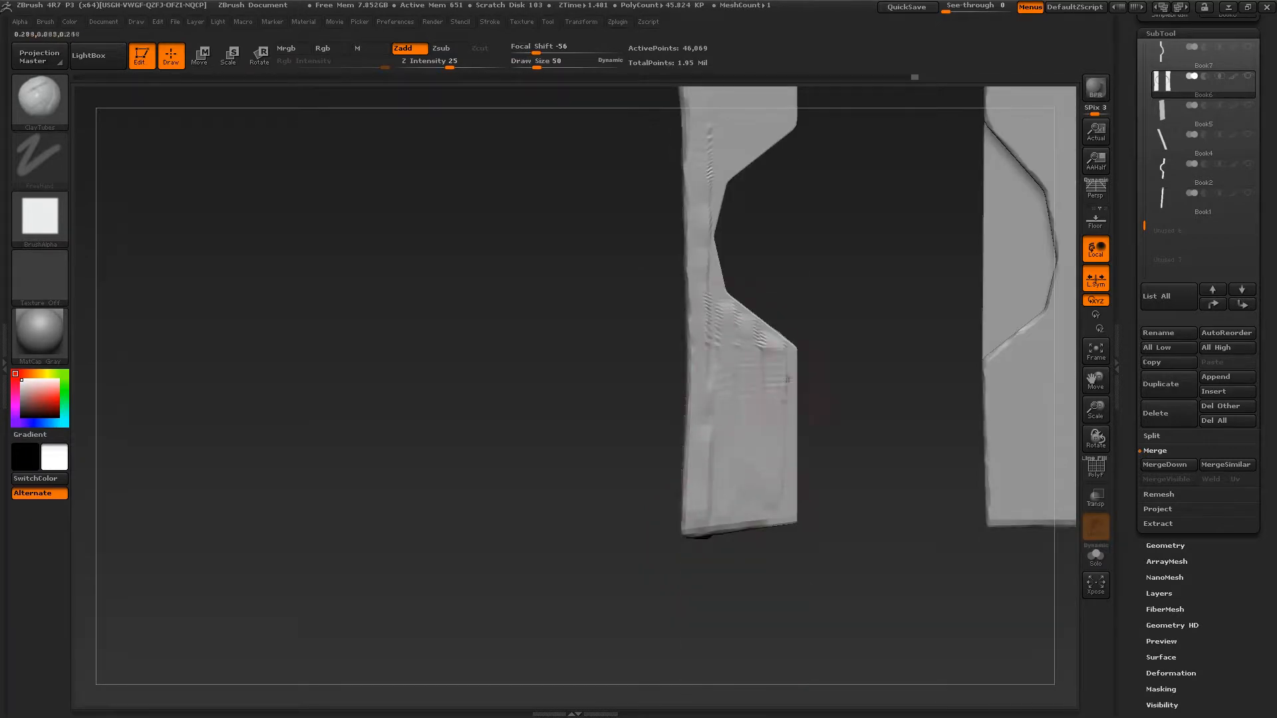
# Undo the latest series of ClayTubes strokes.
pyautogui.moveTo(751, 406)
pyautogui.mouseDown(button='right')
pyautogui.moveTo(708, 340)
pyautogui.moveTo(812, 396)
pyautogui.moveTo(764, 456)
pyautogui.mouseUp(button='right')
pyautogui.hotkey('ctrl', 'z')
pyautogui.hotkey('ctrl', 'z')
pyautogui.hotkey('ctrl', 'z')
pyautogui.hotkey('ctrl', 'z')
pyautogui.hotkey('ctrl', 'z')
pyautogui.hotkey('ctrl', 'z')
pyautogui.hotkey('ctrl', 'z')
pyautogui.hotkey('ctrl', 'z')
pyautogui.hotkey('ctrl', 'z')
pyautogui.hotkey('ctrl', 'z')
pyautogui.hotkey('ctrl', 'z')
pyautogui.hotkey('ctrl', 'z')
# Cover the notched panel's lower half, upper half and narrow middle with ClayTubes strokes.
pyautogui.moveTo(692, 496); pyautogui.dragTo(688, 535)
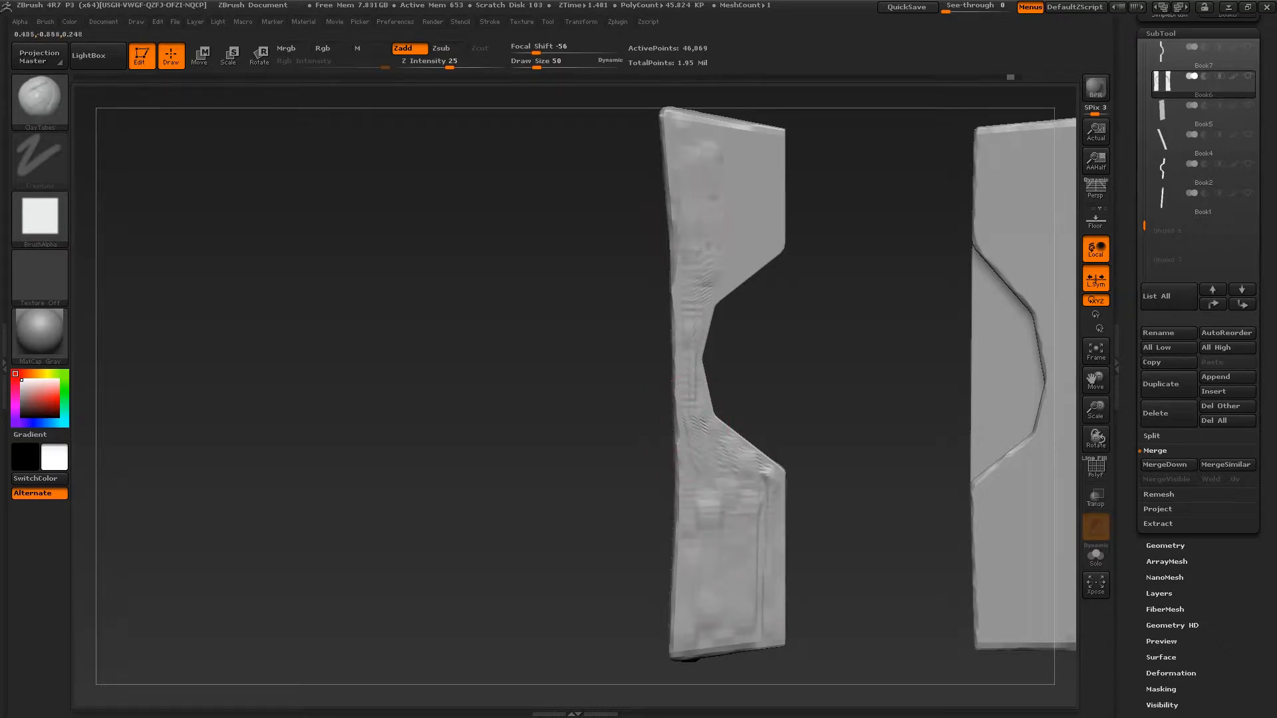
pyautogui.moveTo(709, 292)
pyautogui.mouseDown()
pyautogui.moveTo(765, 148)
pyautogui.moveTo(705, 150)
pyautogui.moveTo(689, 292)
pyautogui.mouseUp()
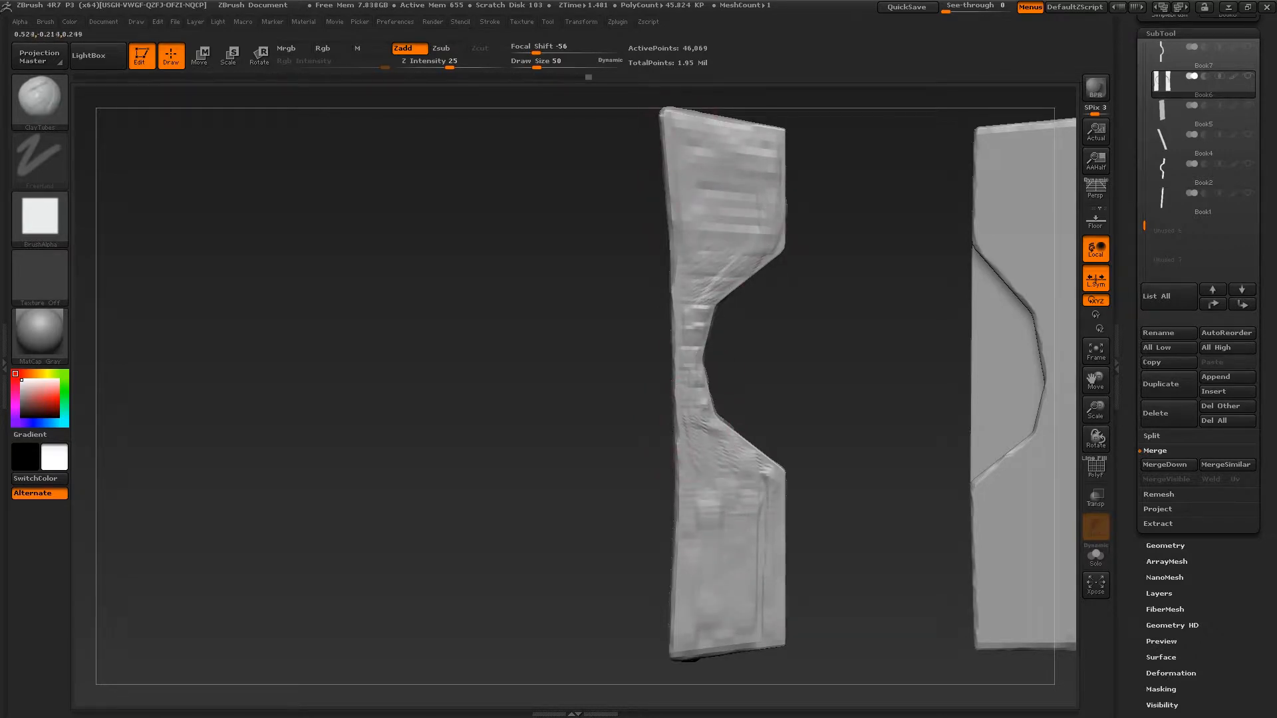
pyautogui.moveTo(702, 453)
pyautogui.mouseDown()
pyautogui.moveTo(725, 555)
pyautogui.moveTo(705, 589)
pyautogui.mouseUp()
# Sculpt ClayTubes strokes over the full face of the rear cover's straight spine-side panel.
pyautogui.moveTo(725, 565)
pyautogui.mouseDown(button='right')
pyautogui.moveTo(807, 498)
pyautogui.moveTo(884, 465)
pyautogui.mouseUp(button='right')
pyautogui.moveTo(765, 130)
pyautogui.mouseDown()
pyautogui.moveTo(711, 143)
pyautogui.moveTo(725, 306)
pyautogui.moveTo(705, 412)
pyautogui.moveTo(732, 625)
pyautogui.mouseUp()
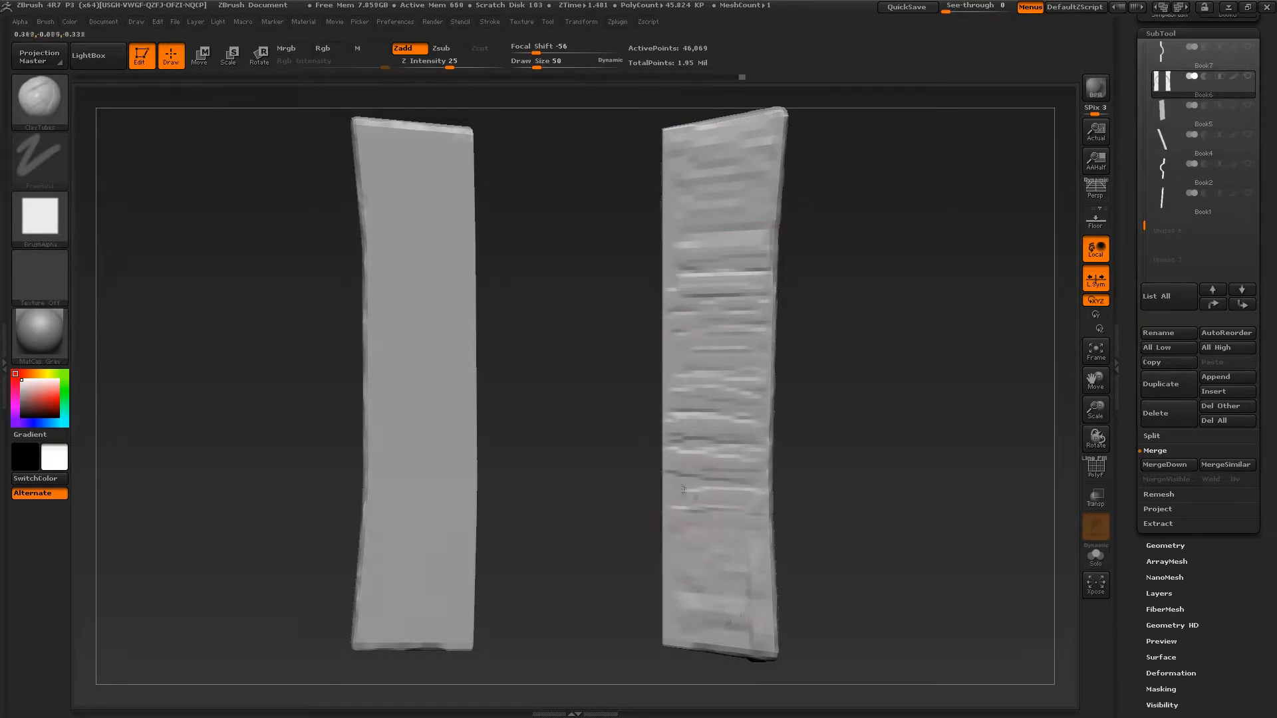
pyautogui.moveTo(683, 489); pyautogui.dragTo(688, 615)
pyautogui.moveTo(728, 199); pyautogui.dragTo(758, 133)
# Try covering the other straight panel's face with lengthwise ClayTubes strokes and check the result from the side.
pyautogui.moveTo(632, 372)
pyautogui.mouseDown(button='right')
pyautogui.moveTo(795, 343)
pyautogui.moveTo(824, 299)
pyautogui.mouseUp(button='right')
pyautogui.moveTo(693, 160)
pyautogui.mouseDown()
pyautogui.moveTo(702, 576)
pyautogui.moveTo(698, 398)
pyautogui.mouseUp()
pyautogui.hotkey('ctrl', 'z')
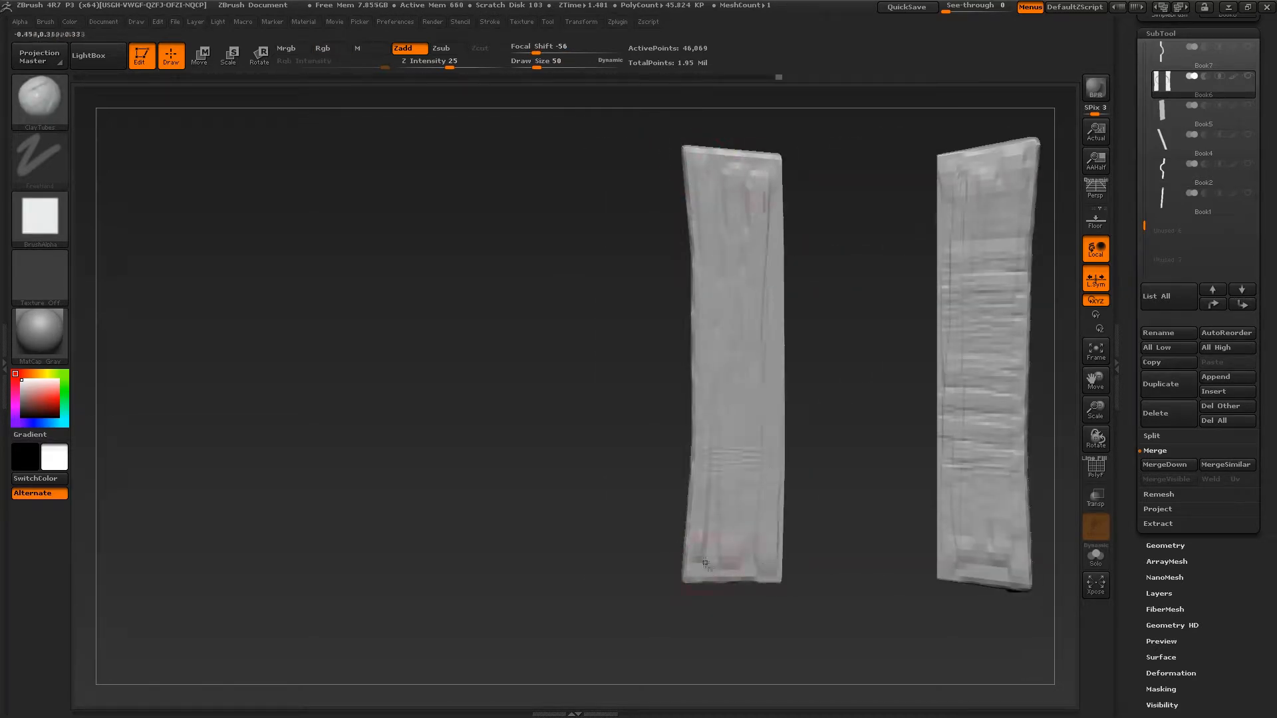
pyautogui.moveTo(705, 564)
pyautogui.mouseDown()
pyautogui.moveTo(737, 472)
pyautogui.moveTo(749, 347)
pyautogui.mouseUp()
pyautogui.moveTo(748, 231); pyautogui.dragTo(753, 173)
pyautogui.moveTo(831, 266); pyautogui.dragTo(884, 372, button='right')
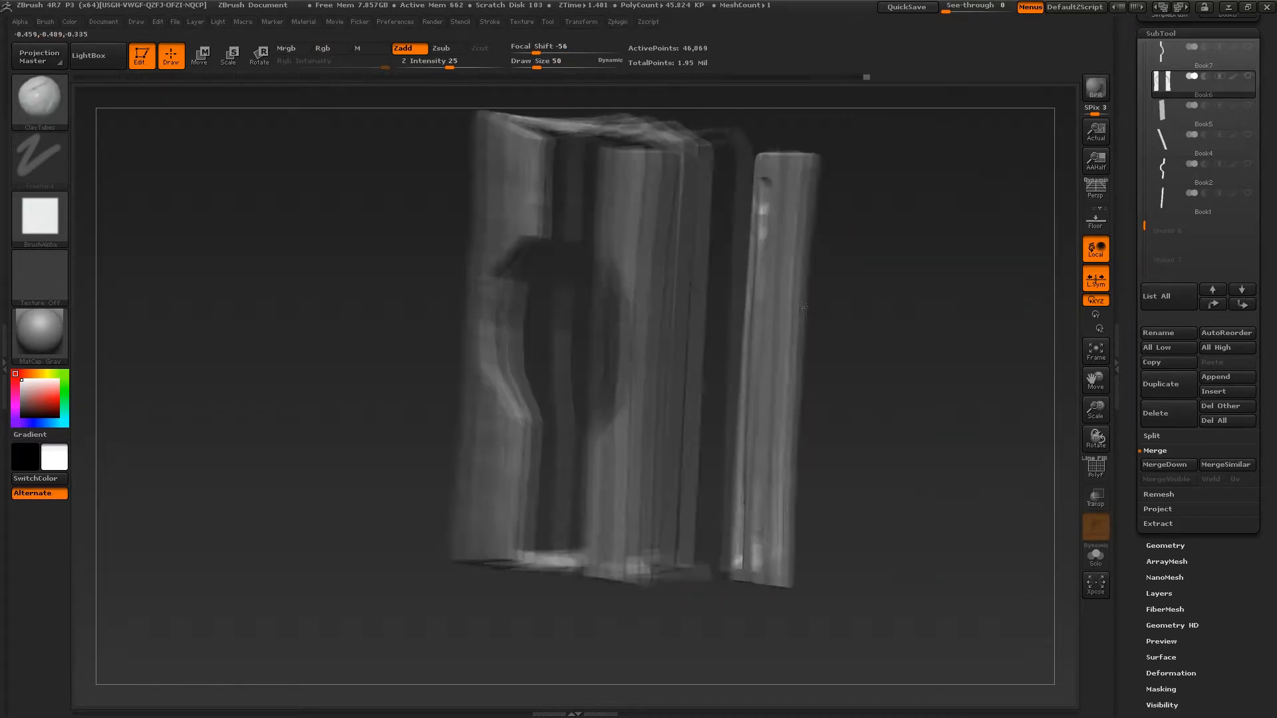
pyautogui.keyDown('shift'); pyautogui.moveTo(823, 534); pyautogui.dragTo(775, 447); pyautogui.keyUp('shift')
pyautogui.keyDown('shift'); pyautogui.moveTo(776, 448); pyautogui.dragTo(741, 426, button='right'); pyautogui.keyUp('shift')
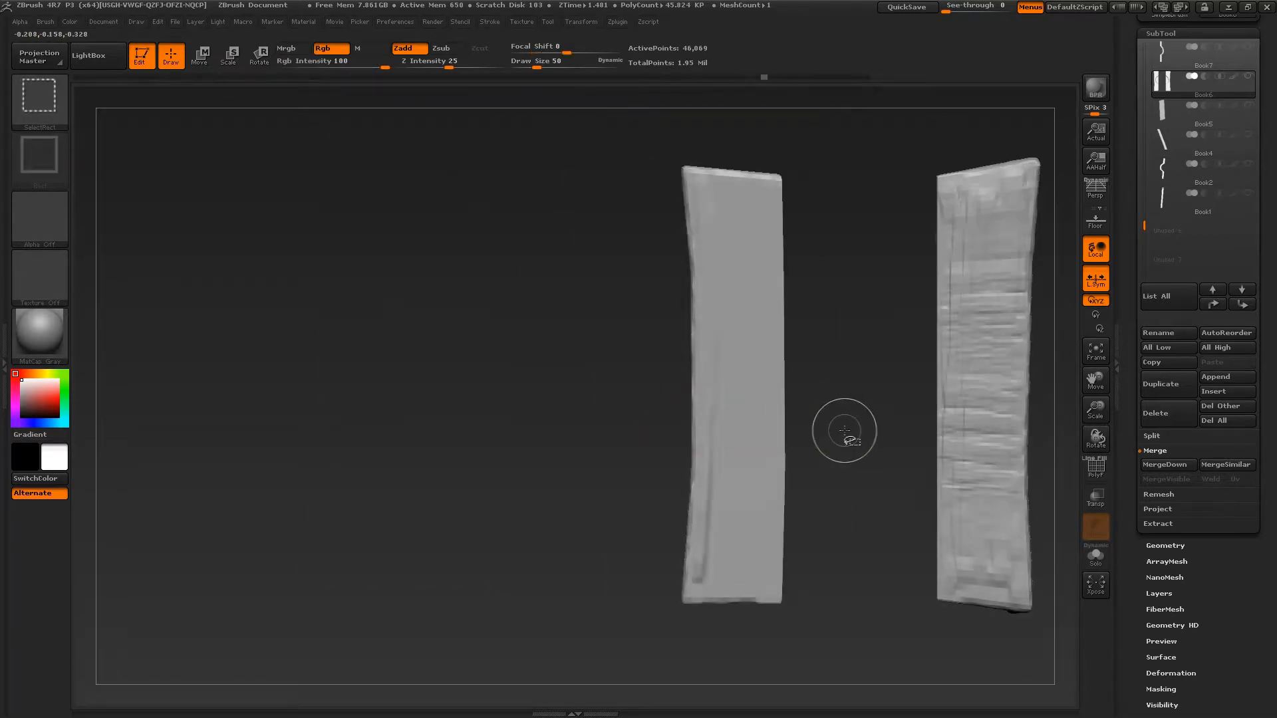
# Adjust the brush options and cover the other straight panel's face with lengthwise and crosswise ClayTubes strokes.
pyautogui.click(45, 22)
pyautogui.scroll(-2, 87, 552)
pyautogui.click(89, 554)
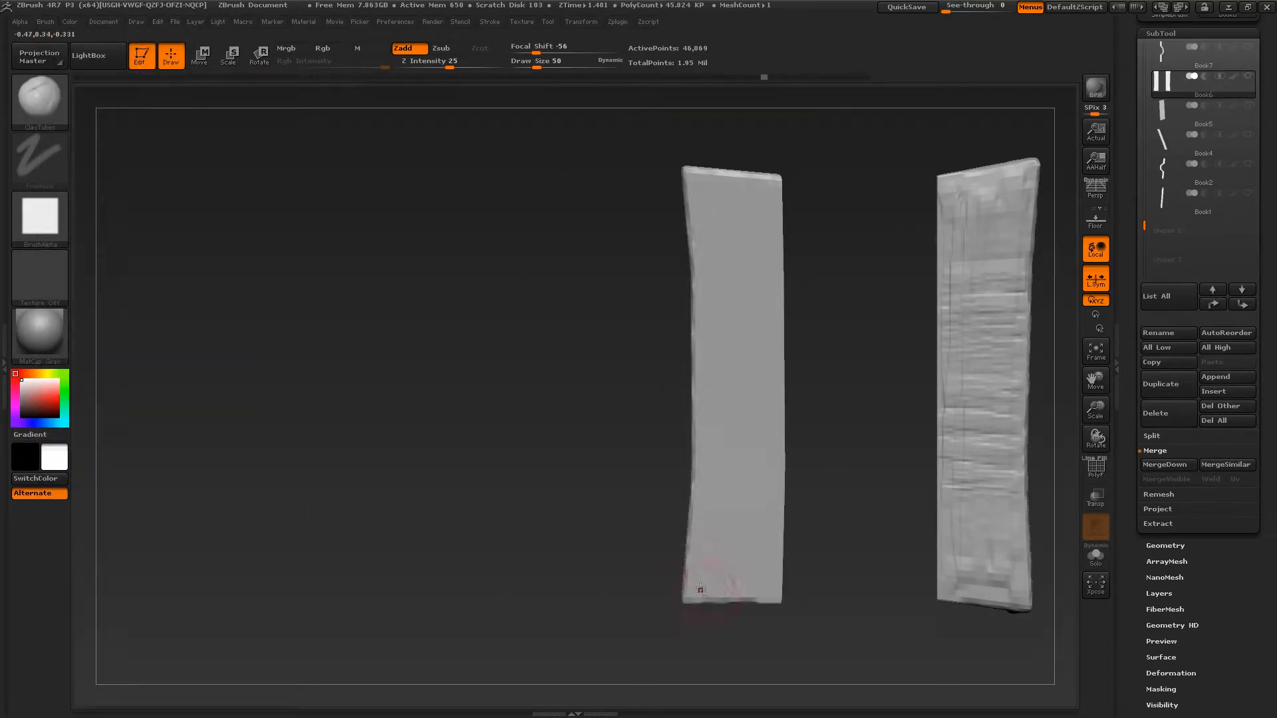
pyautogui.moveTo(698, 590)
pyautogui.mouseDown()
pyautogui.moveTo(707, 193)
pyautogui.moveTo(725, 365)
pyautogui.mouseUp()
pyautogui.click(706, 220)
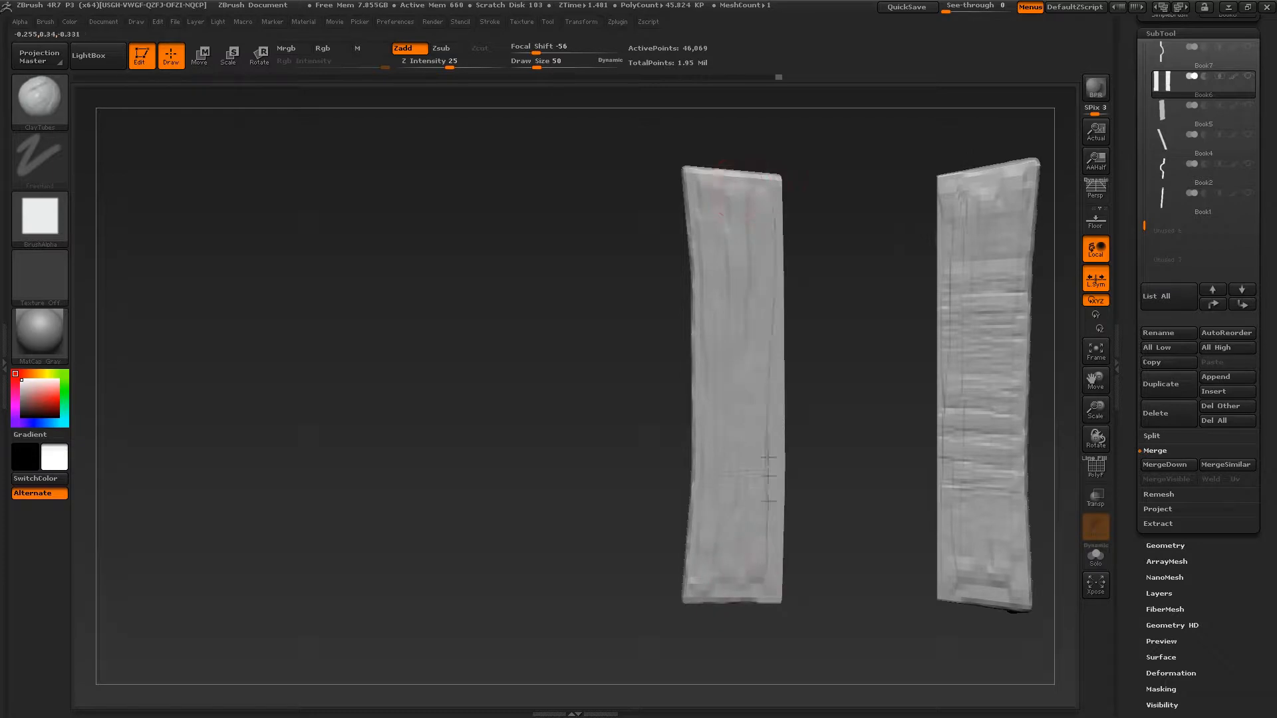
pyautogui.moveTo(705, 185); pyautogui.dragTo(765, 183)
pyautogui.moveTo(705, 220); pyautogui.dragTo(775, 225)
pyautogui.moveTo(707, 256); pyautogui.dragTo(771, 260)
pyautogui.moveTo(707, 311); pyautogui.dragTo(760, 312)
pyautogui.moveTo(701, 356); pyautogui.dragTo(771, 356)
pyautogui.moveTo(702, 425); pyautogui.dragTo(768, 426)
pyautogui.moveTo(700, 503); pyautogui.dragTo(768, 504)
# Layer ClayTubes strokes over the second notched panel's face, using Focal Shift -27 and Draw Size 56 for the finer strokes.
pyautogui.moveTo(821, 542)
pyautogui.mouseDown()
pyautogui.moveTo(867, 556)
pyautogui.moveTo(563, 420)
pyautogui.mouseUp()
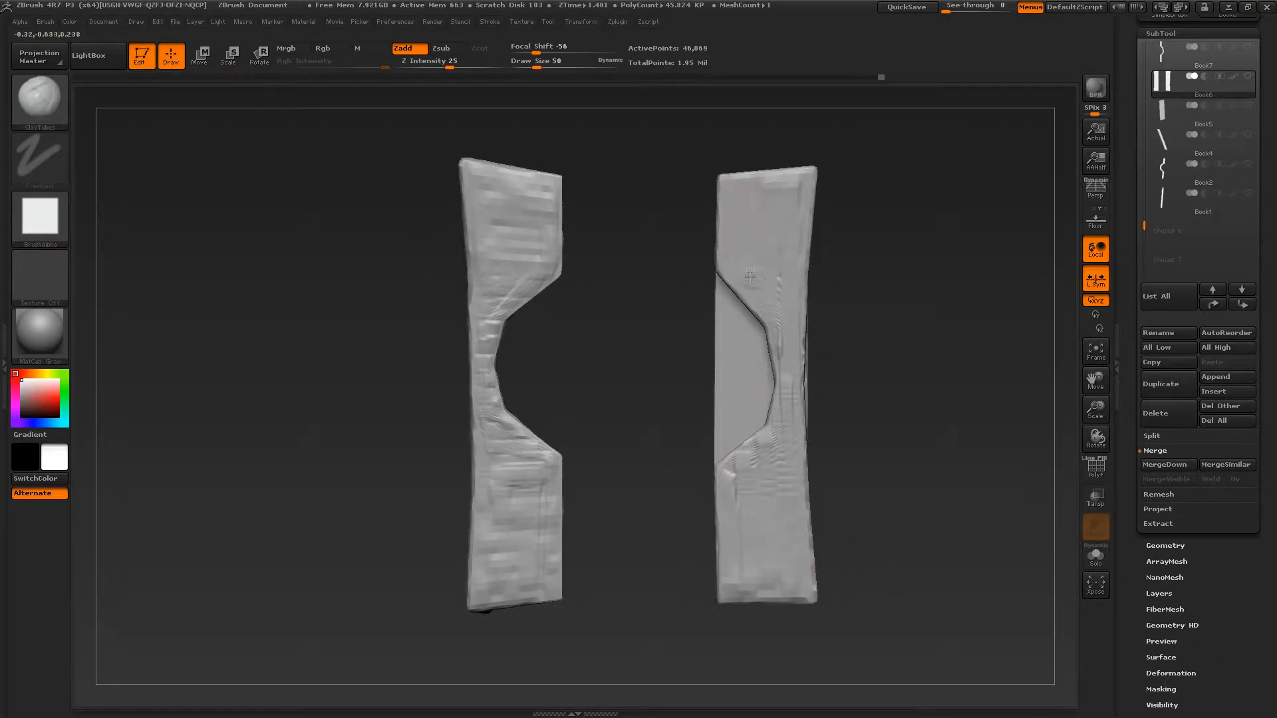
pyautogui.moveTo(733, 215); pyautogui.dragTo(796, 344)
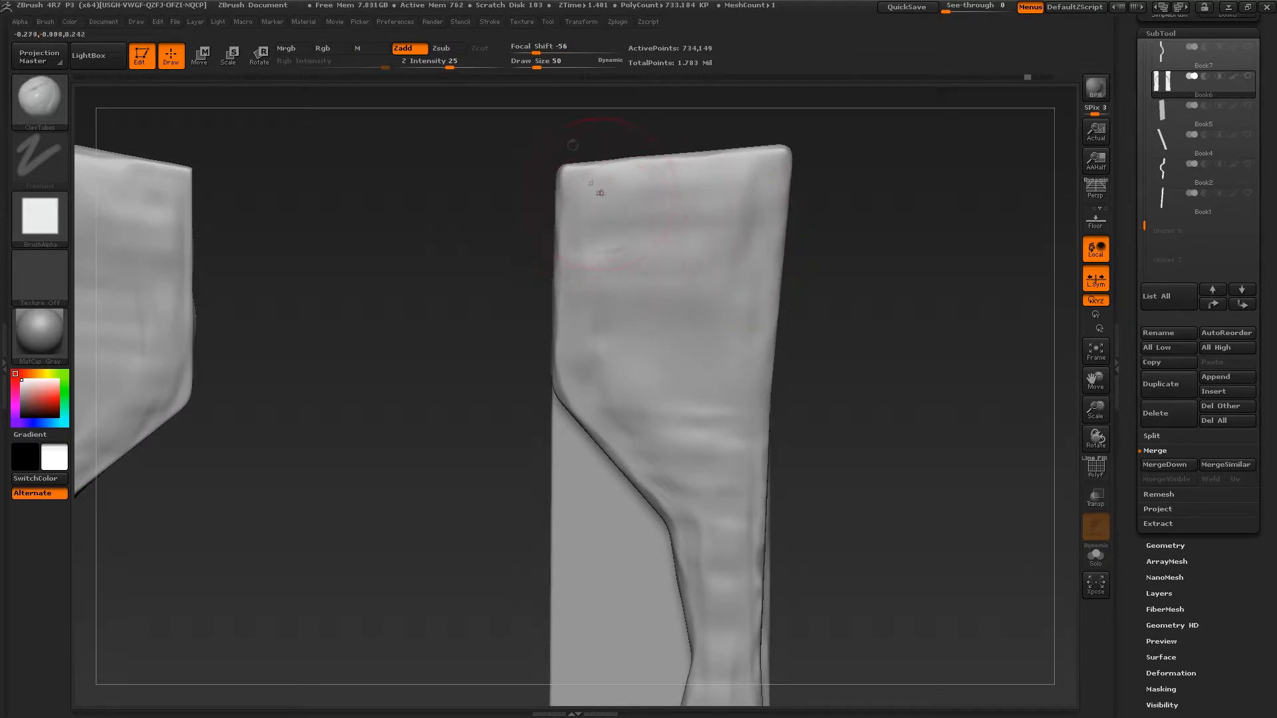
pyautogui.moveTo(536, 51); pyautogui.dragTo(550, 49)
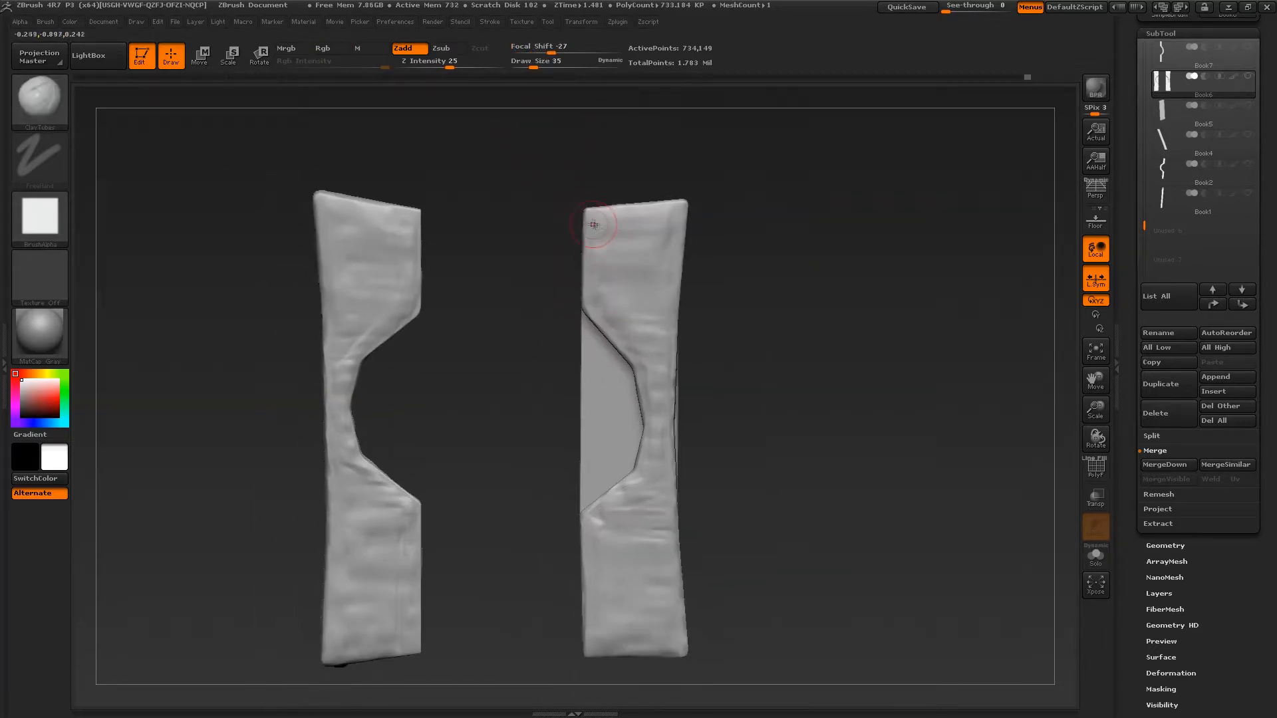
pyautogui.moveTo(626, 225); pyautogui.dragTo(628, 257)
pyautogui.moveTo(647, 427); pyautogui.dragTo(669, 426)
pyautogui.keyDown('alt'); pyautogui.moveTo(765, 426); pyautogui.dragTo(793, 363); pyautogui.keyUp('alt')
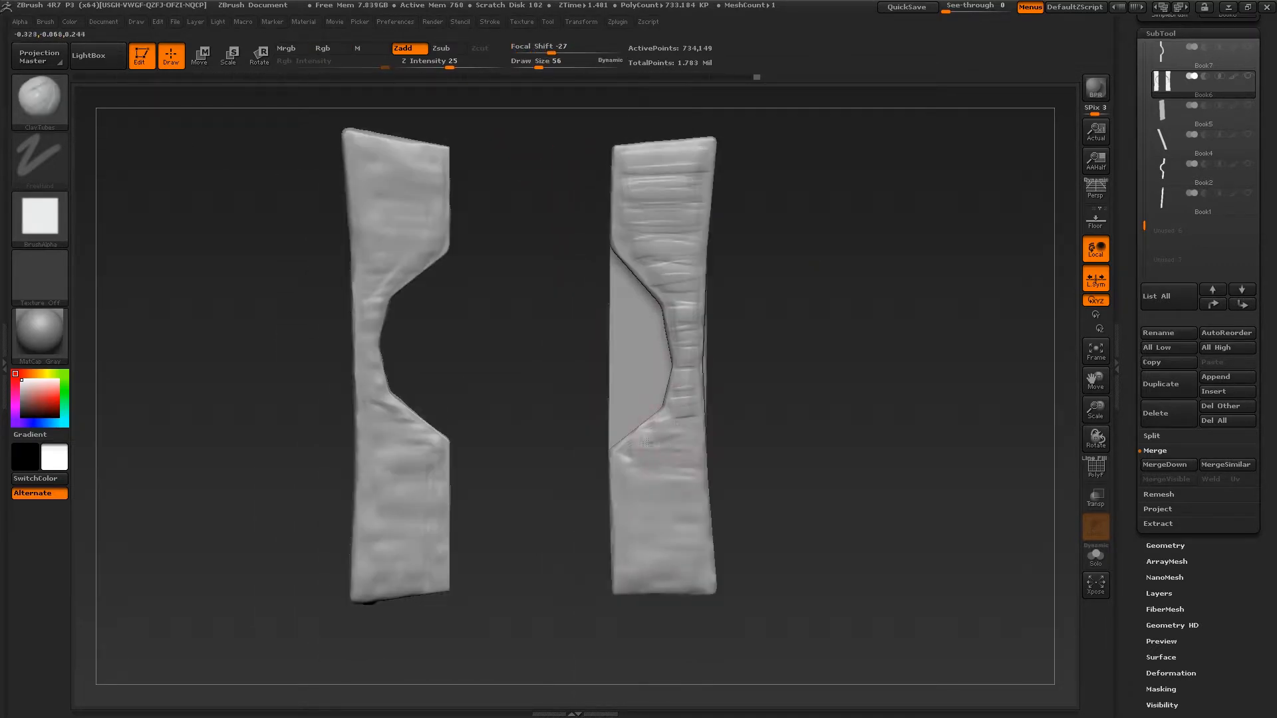
pyautogui.moveTo(625, 461); pyautogui.dragTo(698, 456)
pyautogui.moveTo(628, 484); pyautogui.dragTo(699, 479)
pyautogui.moveTo(632, 532); pyautogui.dragTo(698, 529)
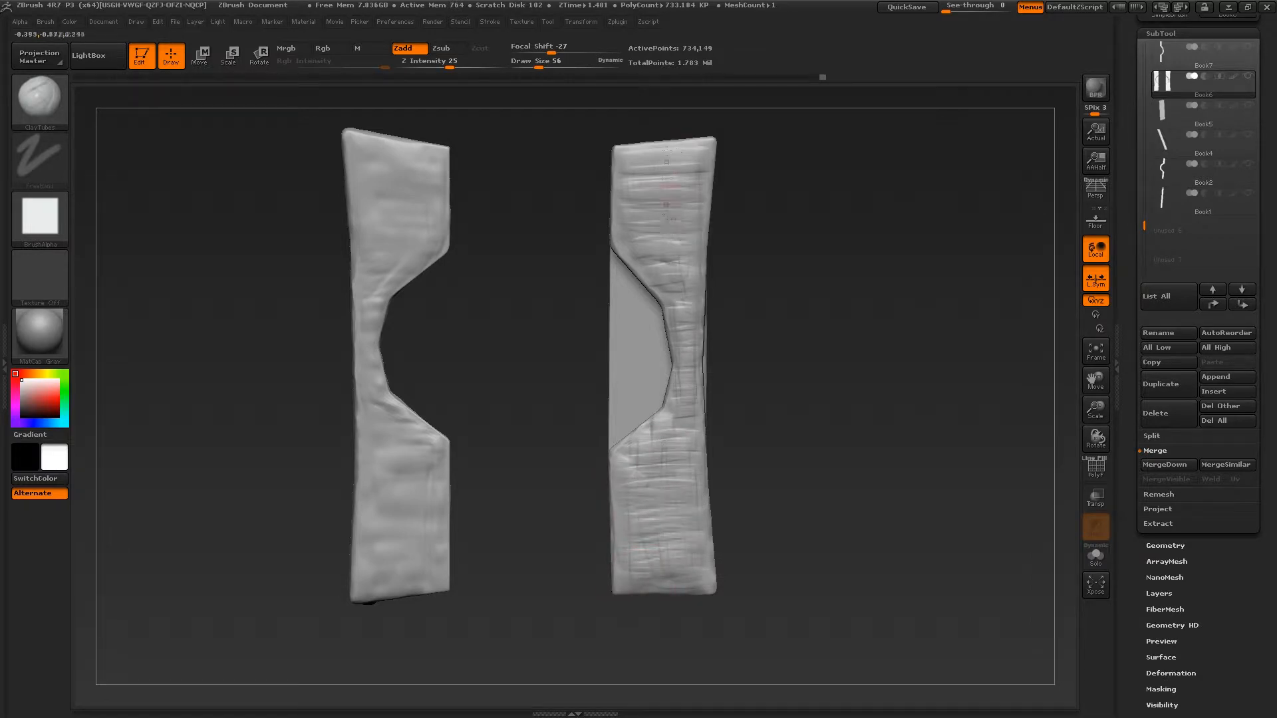
# Layer fine crosswise ClayTubes strokes down the first notched panel, from its upper half through the narrow middle to the lower half.
pyautogui.moveTo(798, 372)
pyautogui.mouseDown()
pyautogui.moveTo(884, 373)
pyautogui.moveTo(798, 372)
pyautogui.mouseUp()
pyautogui.keyDown('alt'); pyautogui.moveTo(519, 372); pyautogui.dragTo(817, 482); pyautogui.keyUp('alt')
pyautogui.moveTo(652, 267); pyautogui.dragTo(739, 274)
pyautogui.moveTo(657, 296); pyautogui.dragTo(727, 301)
pyautogui.moveTo(669, 337); pyautogui.dragTo(732, 344)
pyautogui.moveTo(660, 364); pyautogui.dragTo(730, 367)
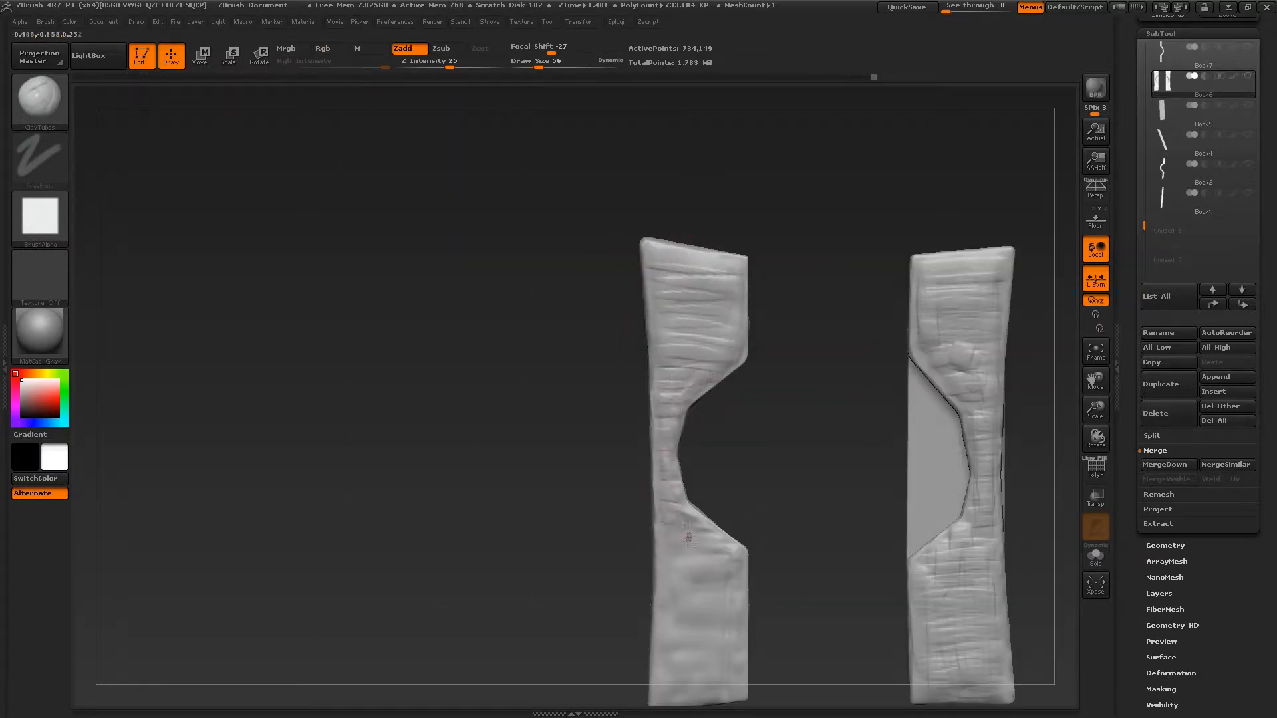
pyautogui.keyDown('alt'); pyautogui.moveTo(798, 532); pyautogui.dragTo(790, 358); pyautogui.keyUp('alt')
pyautogui.moveTo(655, 364); pyautogui.dragTo(725, 369)
pyautogui.moveTo(655, 388); pyautogui.dragTo(719, 388)
pyautogui.moveTo(655, 407); pyautogui.dragTo(728, 415)
pyautogui.moveTo(663, 431); pyautogui.dragTo(731, 436)
pyautogui.moveTo(665, 455); pyautogui.dragTo(735, 457)
pyautogui.moveTo(670, 479); pyautogui.dragTo(729, 476)
# Sculpt crosswise ClayTubes strokes over the upper part of the cover piece's broad side face.
pyautogui.keyDown('alt'); pyautogui.moveTo(798, 425); pyautogui.dragTo(784, 566); pyautogui.keyUp('alt')
pyautogui.moveTo(798, 399); pyautogui.dragTo(931, 399)
pyautogui.moveTo(556, 218); pyautogui.dragTo(698, 234)
pyautogui.moveTo(552, 243); pyautogui.dragTo(710, 254)
pyautogui.moveTo(558, 266); pyautogui.dragTo(695, 272)
pyautogui.moveTo(558, 308); pyautogui.dragTo(693, 306)
pyautogui.moveTo(552, 323); pyautogui.dragTo(713, 339)
pyautogui.moveTo(554, 411)
pyautogui.mouseDown()
pyautogui.moveTo(718, 422)
pyautogui.moveTo(713, 433)
pyautogui.mouseUp()
# Continue the crosswise ClayTubes strokes over the lower part of the broad side face down to its end.
pyautogui.keyDown('alt'); pyautogui.moveTo(798, 492); pyautogui.dragTo(807, 376); pyautogui.keyUp('alt')
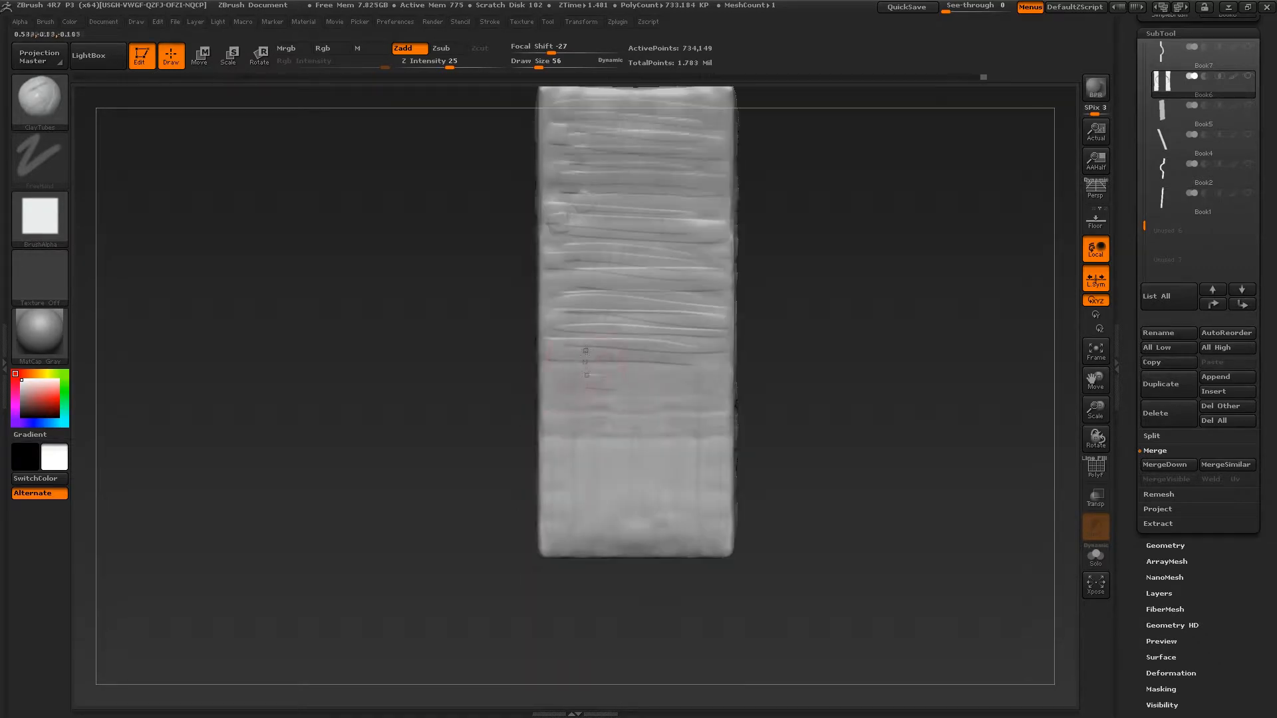
pyautogui.moveTo(554, 349); pyautogui.dragTo(717, 358)
pyautogui.moveTo(556, 372); pyautogui.dragTo(724, 385)
pyautogui.moveTo(568, 418); pyautogui.dragTo(721, 426)
pyautogui.moveTo(565, 459); pyautogui.dragTo(711, 467)
pyautogui.moveTo(565, 531); pyautogui.dragTo(712, 527)
pyautogui.moveTo(615, 552); pyautogui.dragTo(705, 552)
# Add lengthwise ClayTubes strokes along the edge and through the middle of the broad side face.
pyautogui.moveTo(708, 372); pyautogui.dragTo(712, 544)
pyautogui.keyDown('alt'); pyautogui.moveTo(798, 399); pyautogui.dragTo(810, 435); pyautogui.keyUp('alt')
pyautogui.moveTo(724, 143); pyautogui.dragTo(725, 399)
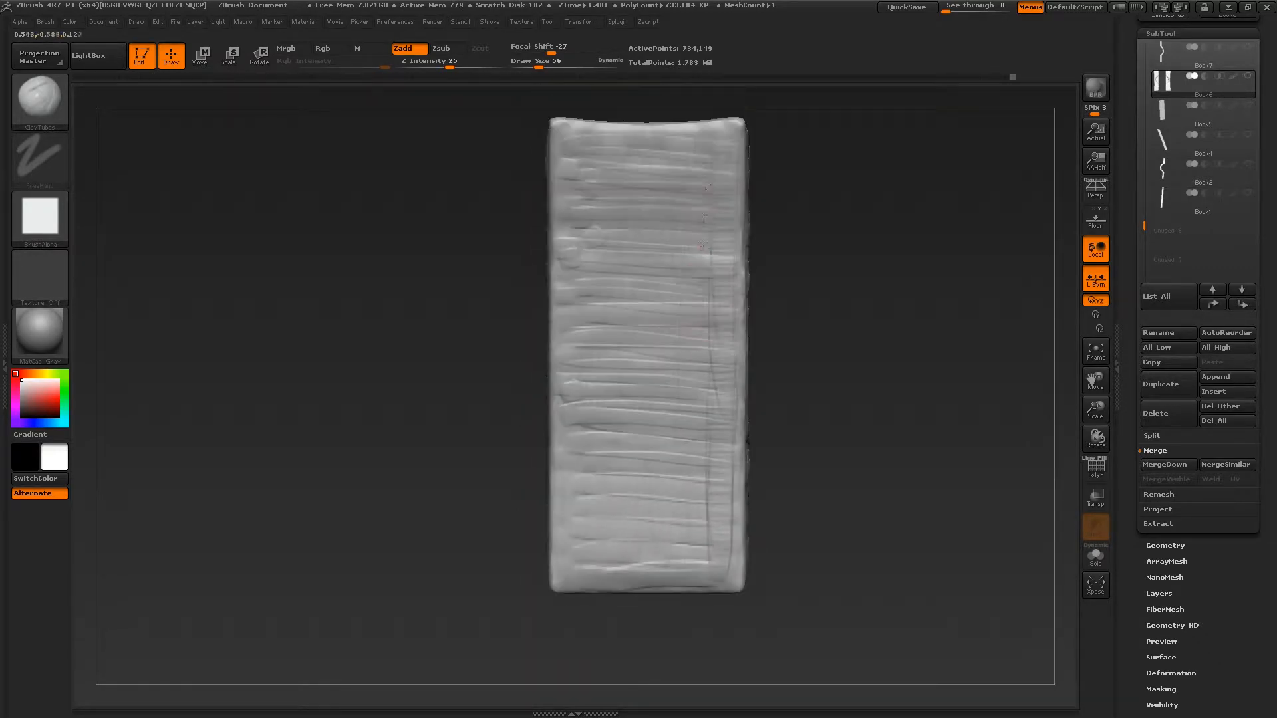
pyautogui.moveTo(660, 144); pyautogui.dragTo(655, 400)
pyautogui.moveTo(632, 407); pyautogui.dragTo(627, 565)
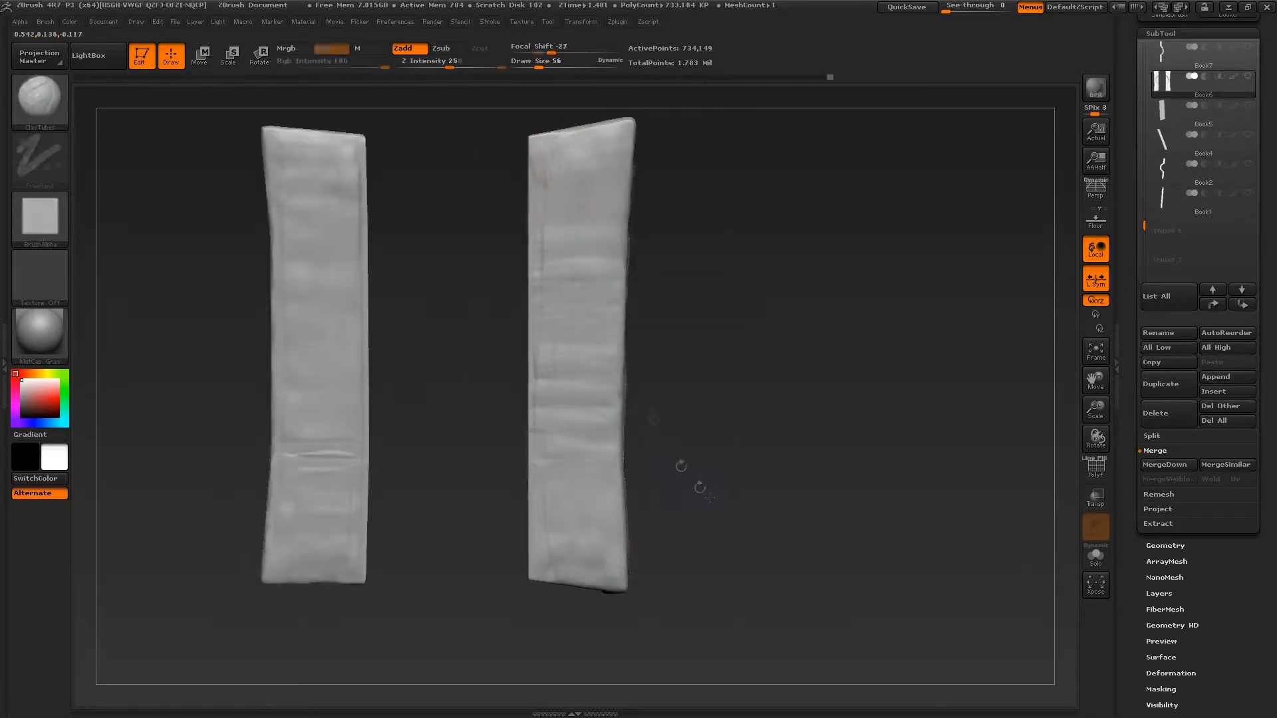
# Crosshatch the spine-side straight panel with fine ClayTubes strokes, first crosswise and finally lengthwise.
pyautogui.moveTo(549, 154); pyautogui.dragTo(622, 156)
pyautogui.moveTo(543, 270); pyautogui.dragTo(622, 272)
pyautogui.moveTo(551, 312); pyautogui.dragTo(618, 314)
pyautogui.moveTo(533, 357); pyautogui.dragTo(616, 359)
pyautogui.moveTo(533, 388); pyautogui.dragTo(618, 389)
pyautogui.moveTo(541, 459); pyautogui.dragTo(618, 461)
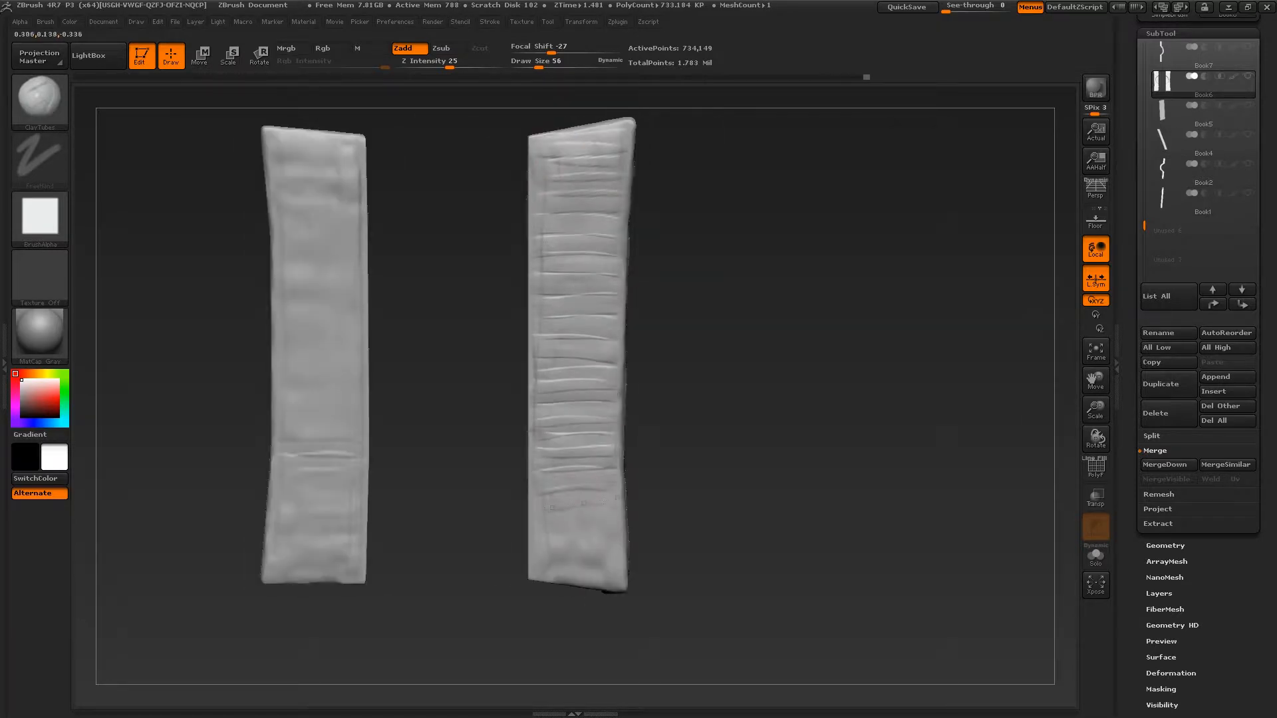
pyautogui.moveTo(541, 525); pyautogui.dragTo(616, 524)
pyautogui.moveTo(593, 141); pyautogui.dragTo(593, 172)
pyautogui.moveTo(580, 511); pyautogui.dragTo(579, 541)
pyautogui.moveTo(561, 396); pyautogui.dragTo(553, 516)
pyautogui.moveTo(557, 235); pyautogui.dragTo(558, 352)
# Layer fine crosswise ClayTubes strokes over the other straight panel and add a lengthwise stroke beside its inner edge.
pyautogui.moveTo(658, 318)
pyautogui.mouseDown()
pyautogui.moveTo(740, 269)
pyautogui.moveTo(665, 304)
pyautogui.mouseUp()
pyautogui.moveTo(451, 167); pyautogui.dragTo(529, 169)
pyautogui.moveTo(452, 190); pyautogui.dragTo(534, 195)
pyautogui.moveTo(469, 316); pyautogui.dragTo(522, 315)
pyautogui.moveTo(458, 426); pyautogui.dragTo(530, 425)
pyautogui.moveTo(462, 457); pyautogui.dragTo(540, 458)
pyautogui.moveTo(458, 521); pyautogui.dragTo(536, 521)
pyautogui.moveTo(529, 369); pyautogui.dragTo(529, 442)
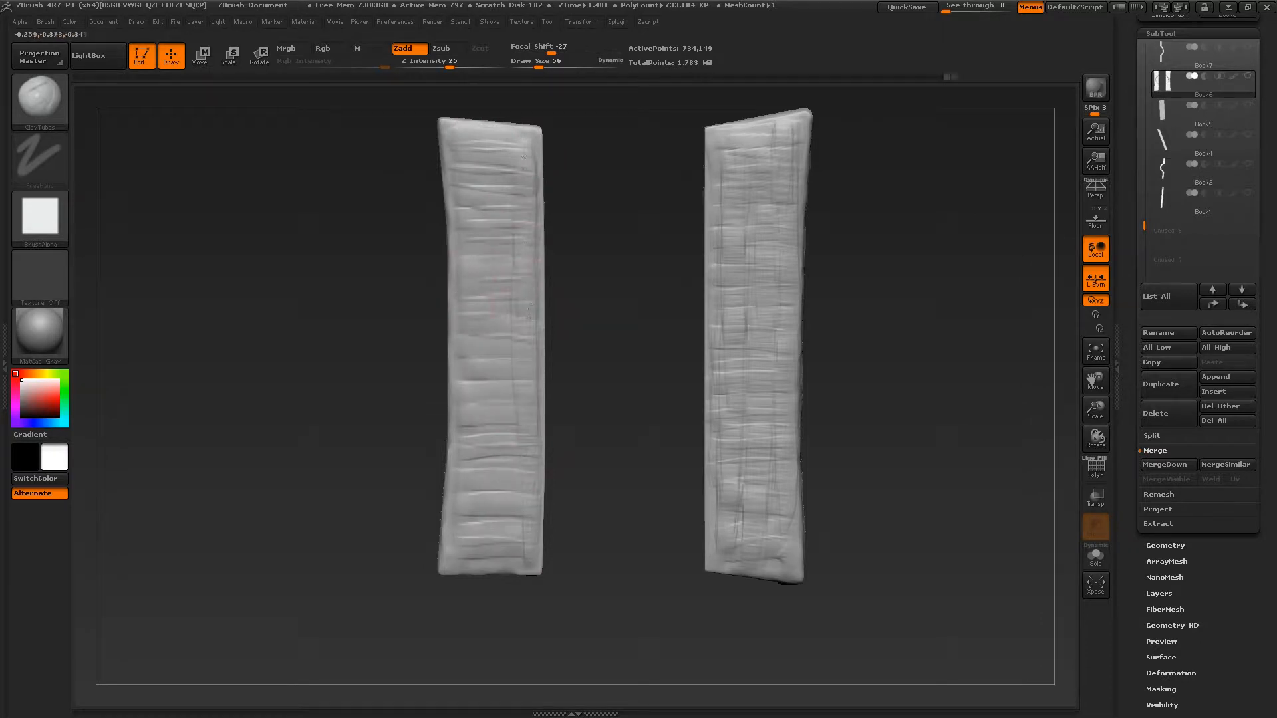
# Soften the ClayTubes strokes on the other straight panel and the second notched panel with the Smooth brush.
pyautogui.press('shift')
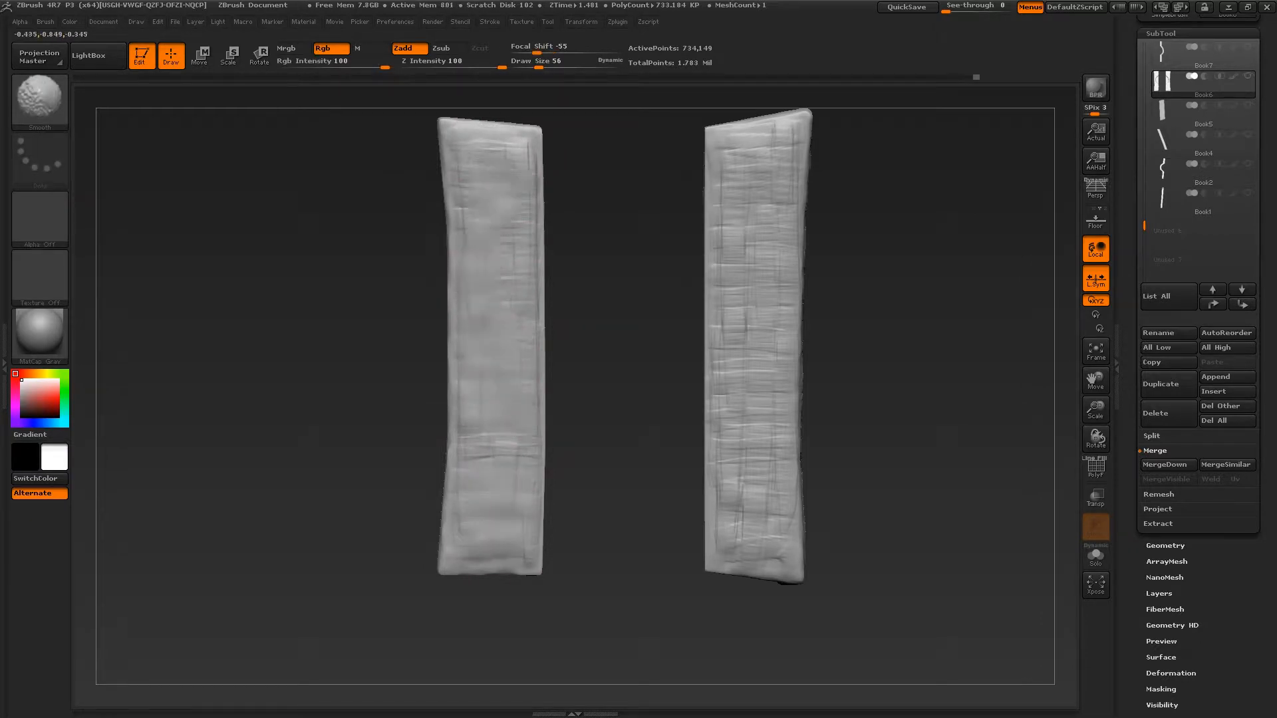
pyautogui.moveTo(672, 447); pyautogui.dragTo(625, 433)
pyautogui.keyDown('alt'); pyautogui.moveTo(665, 299); pyautogui.dragTo(686, 235); pyautogui.keyUp('alt')
pyautogui.keyDown('shift'); pyautogui.moveTo(596, 233); pyautogui.dragTo(598, 319); pyautogui.keyUp('shift')
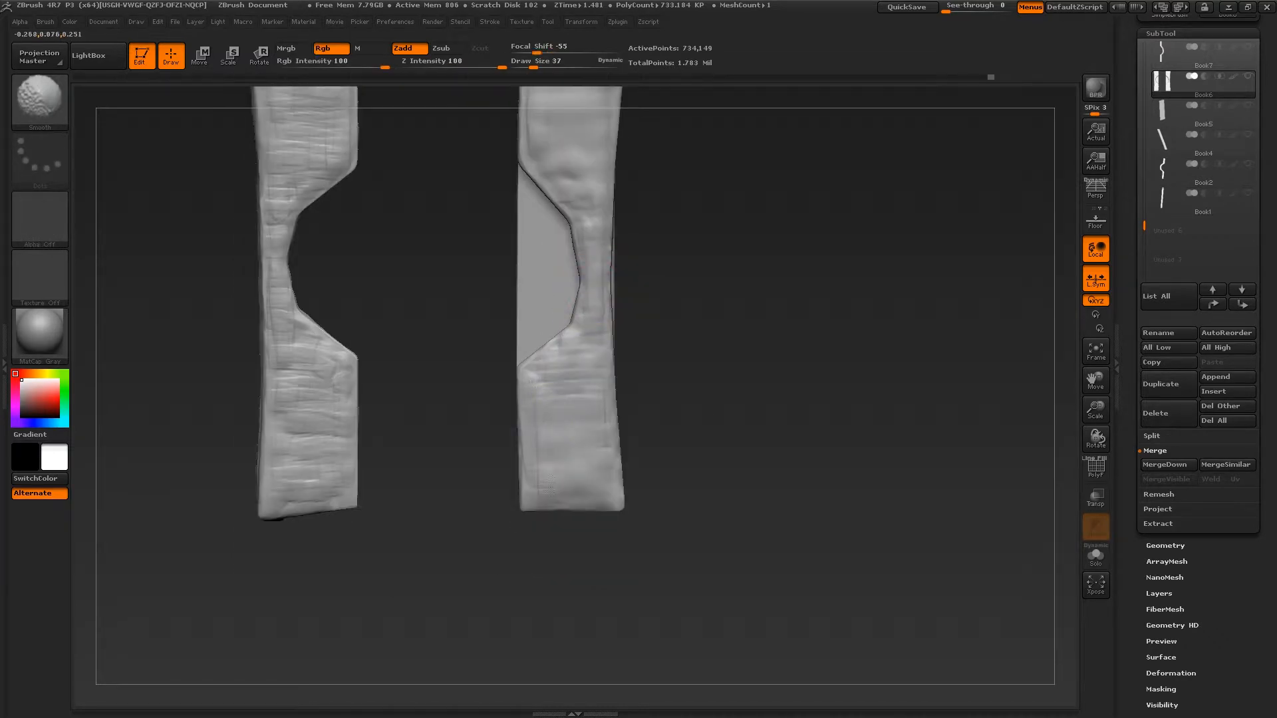
pyautogui.keyDown('alt'); pyautogui.moveTo(419, 293); pyautogui.dragTo(632, 293); pyautogui.keyUp('alt')
pyautogui.keyDown('shift'); pyautogui.moveTo(493, 433); pyautogui.dragTo(562, 435); pyautogui.keyUp('shift')
pyautogui.keyDown('shift'); pyautogui.moveTo(492, 478); pyautogui.dragTo(558, 482); pyautogui.keyUp('shift')
pyautogui.moveTo(625, 319)
pyautogui.keyDown('alt'); pyautogui.mouseDown()
pyautogui.moveTo(673, 372)
pyautogui.moveTo(685, 313)
pyautogui.moveTo(734, 338)
pyautogui.moveTo(632, 348)
pyautogui.moveTo(721, 372)
pyautogui.moveTo(505, 365)
pyautogui.mouseUp(); pyautogui.keyUp('alt')
pyautogui.press('s')
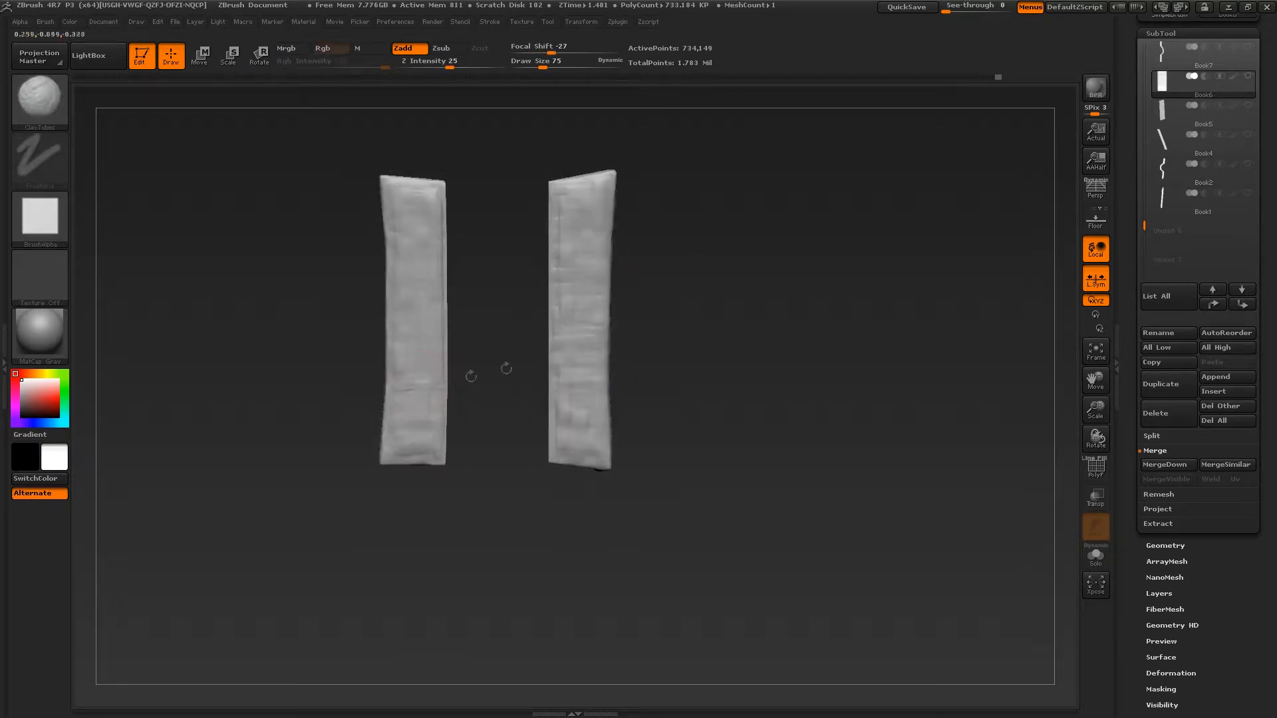
pyautogui.keyDown('alt'); pyautogui.moveTo(527, 279); pyautogui.dragTo(672, 392); pyautogui.keyUp('alt')
pyautogui.keyDown('alt'); pyautogui.moveTo(672, 392); pyautogui.dragTo(566, 376); pyautogui.keyUp('alt')
pyautogui.keyDown('alt'); pyautogui.moveTo(679, 452); pyautogui.dragTo(681, 394, button='right'); pyautogui.keyUp('alt')
pyautogui.moveTo(682, 393); pyautogui.dragTo(786, 377, button='right')
pyautogui.keyDown('alt'); pyautogui.moveTo(786, 377); pyautogui.dragTo(712, 431, button='right'); pyautogui.keyUp('alt')
pyautogui.press('b')
pyautogui.press('s')
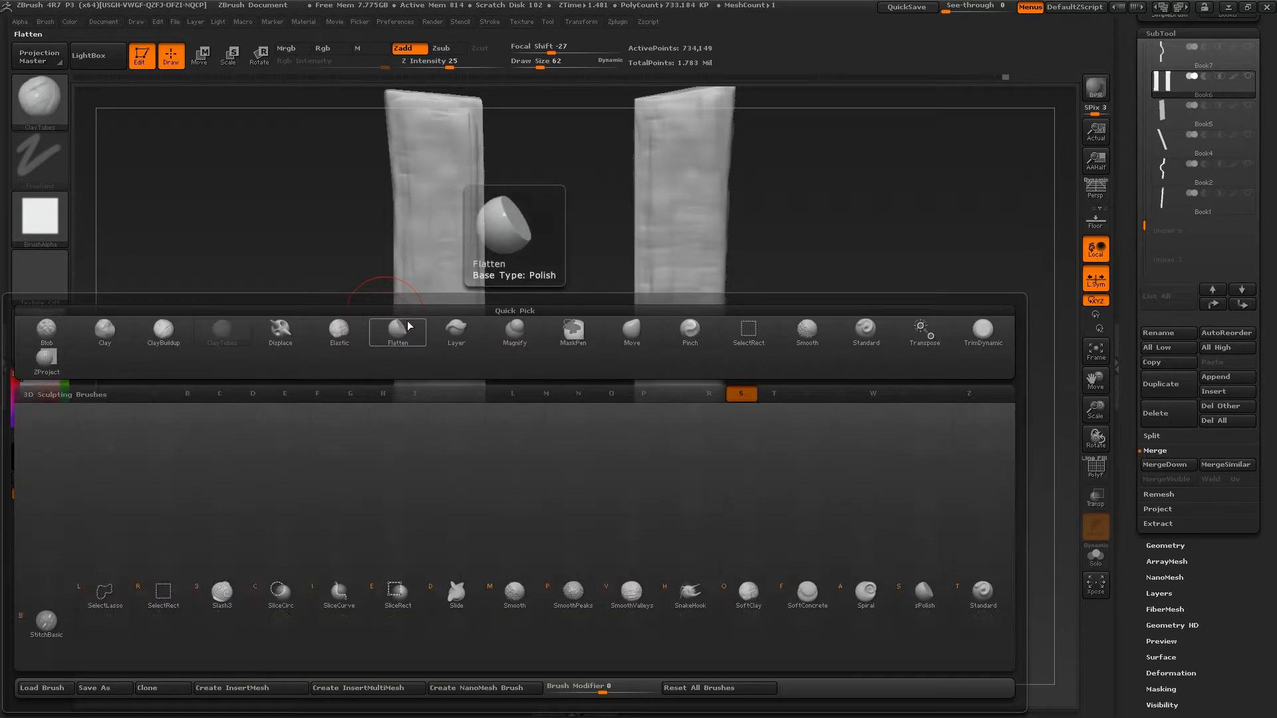
pyautogui.press('Escape')
# Select the Dam_Standard brush and give it Alpha 56.
pyautogui.press('b')
pyautogui.press('d')
pyautogui.press('s')
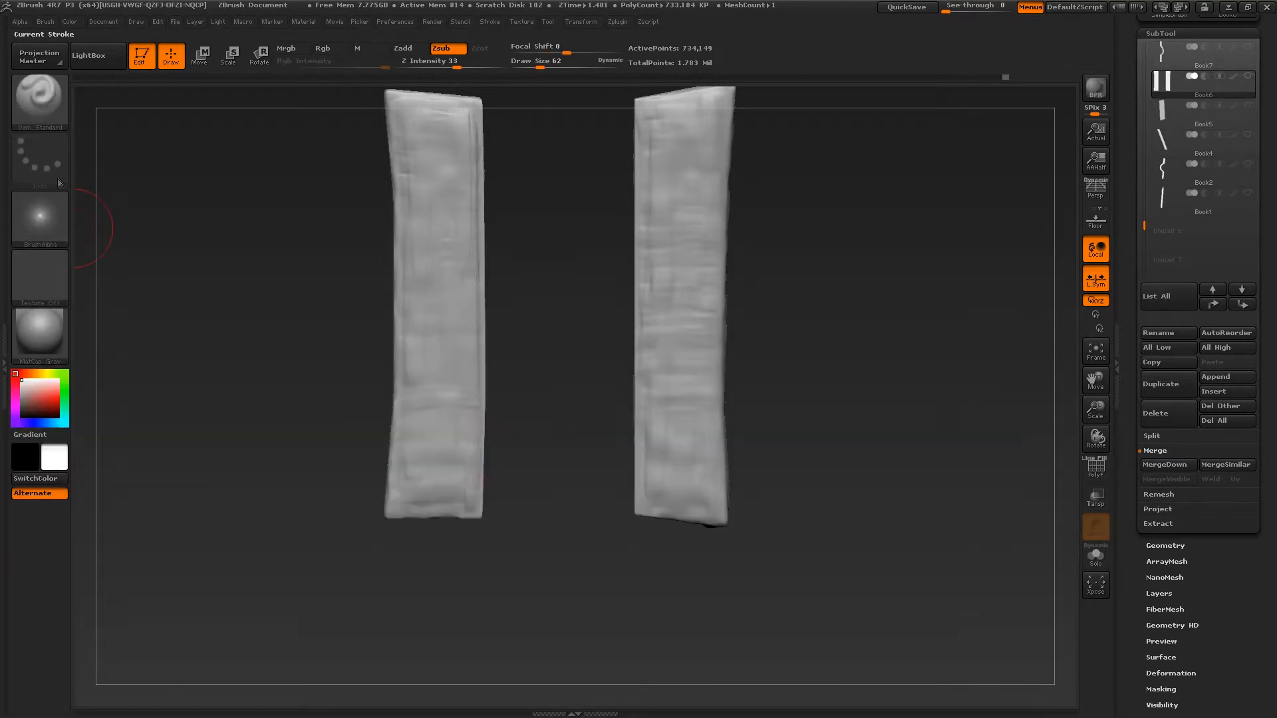
pyautogui.keyDown('alt'); pyautogui.moveTo(378, 115); pyautogui.dragTo(427, 128, button='right'); pyautogui.keyUp('alt')
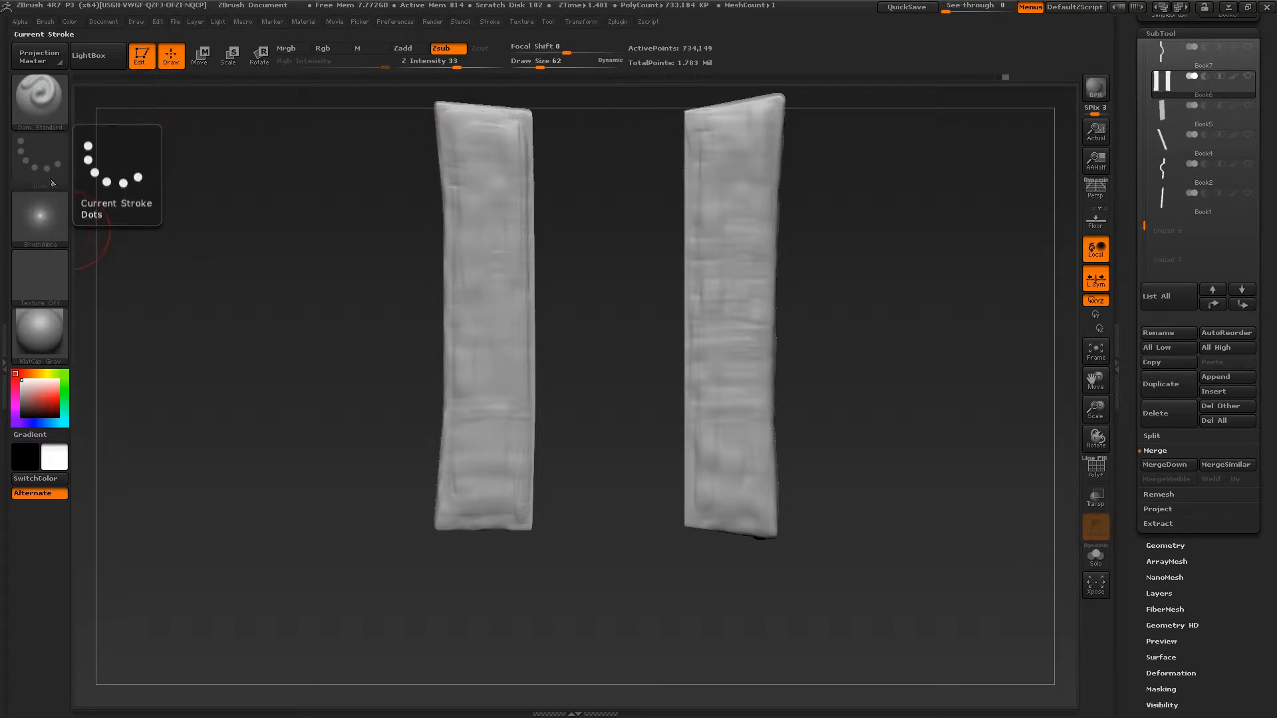
pyautogui.click(46, 226)
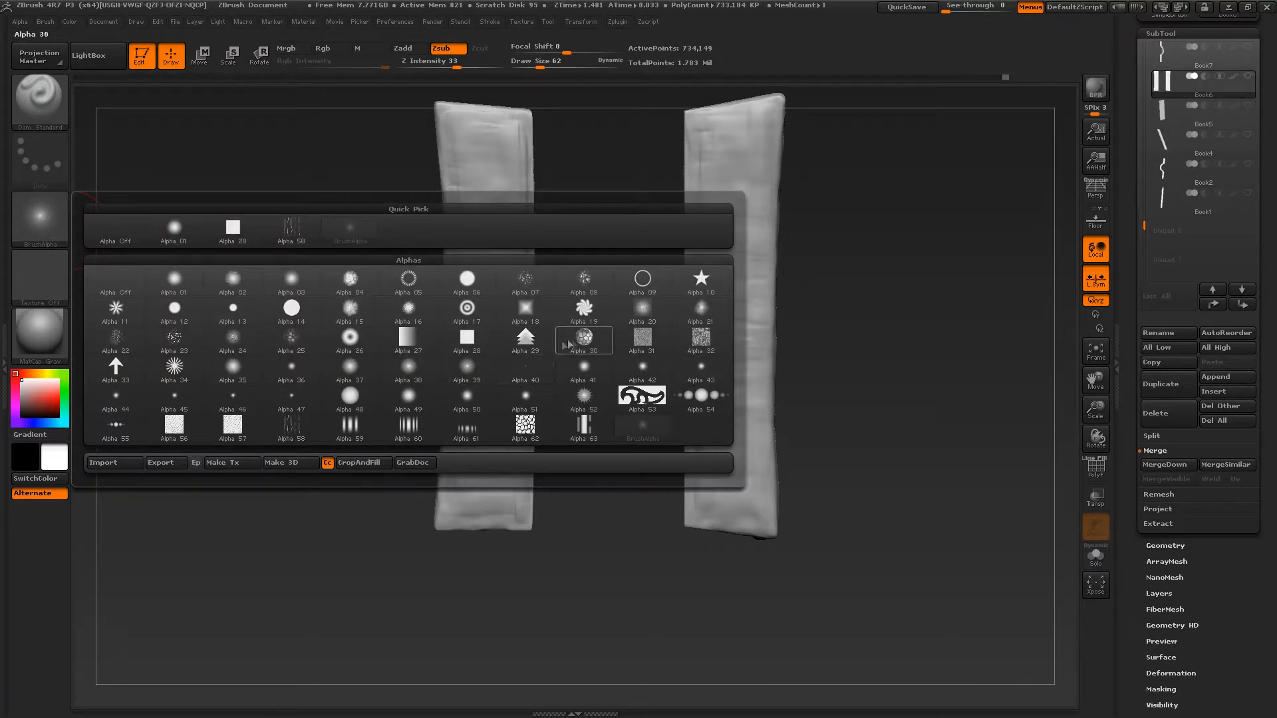
pyautogui.click(178, 436)
# Test the Dam_Standard alpha near the straight panel's upper end, lowering Z Intensity to 7 and setting Focal Shift to 16.
pyautogui.moveTo(506, 342)
pyautogui.keyDown('alt'); pyautogui.mouseDown(button='right')
pyautogui.moveTo(530, 422)
pyautogui.moveTo(528, 365)
pyautogui.mouseUp(button='right'); pyautogui.keyUp('alt')
pyautogui.moveTo(519, 286); pyautogui.dragTo(571, 332)
pyautogui.hotkey('ctrl', 'z')
pyautogui.moveTo(456, 63); pyautogui.dragTo(420, 64)
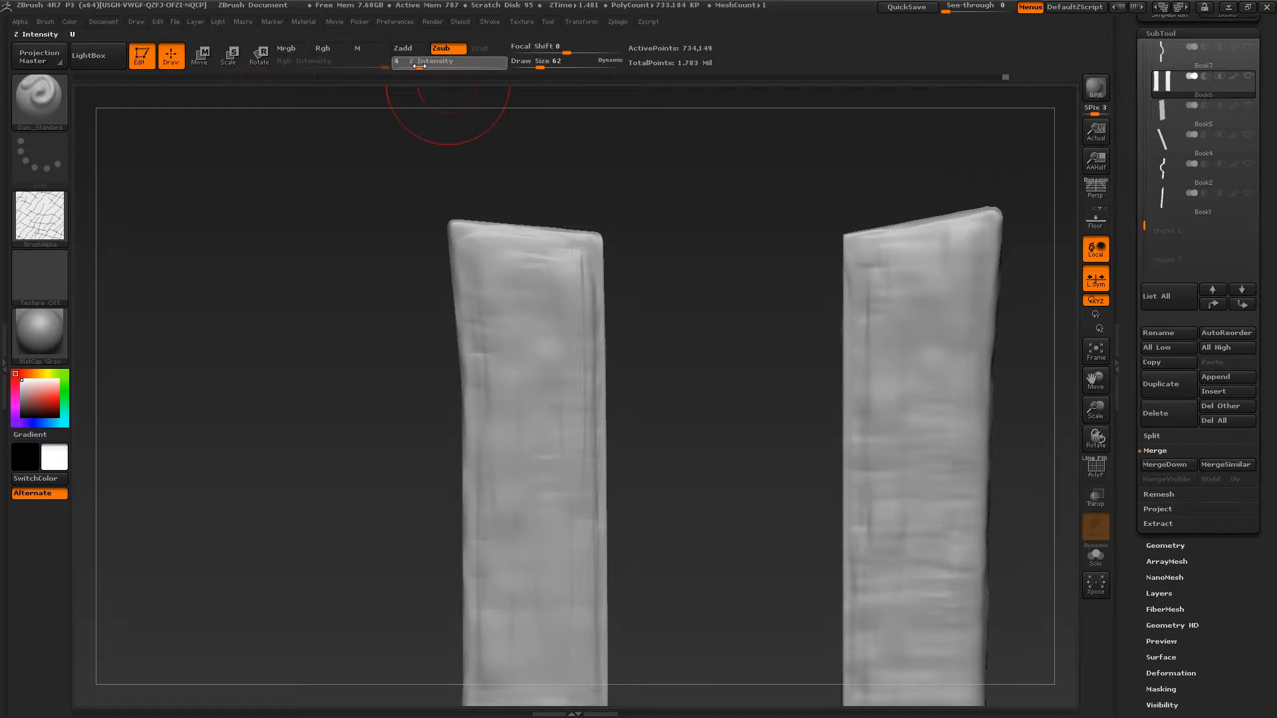
pyautogui.keyDown('alt'); pyautogui.moveTo(518, 293); pyautogui.dragTo(570, 288, button='right'); pyautogui.keyUp('alt')
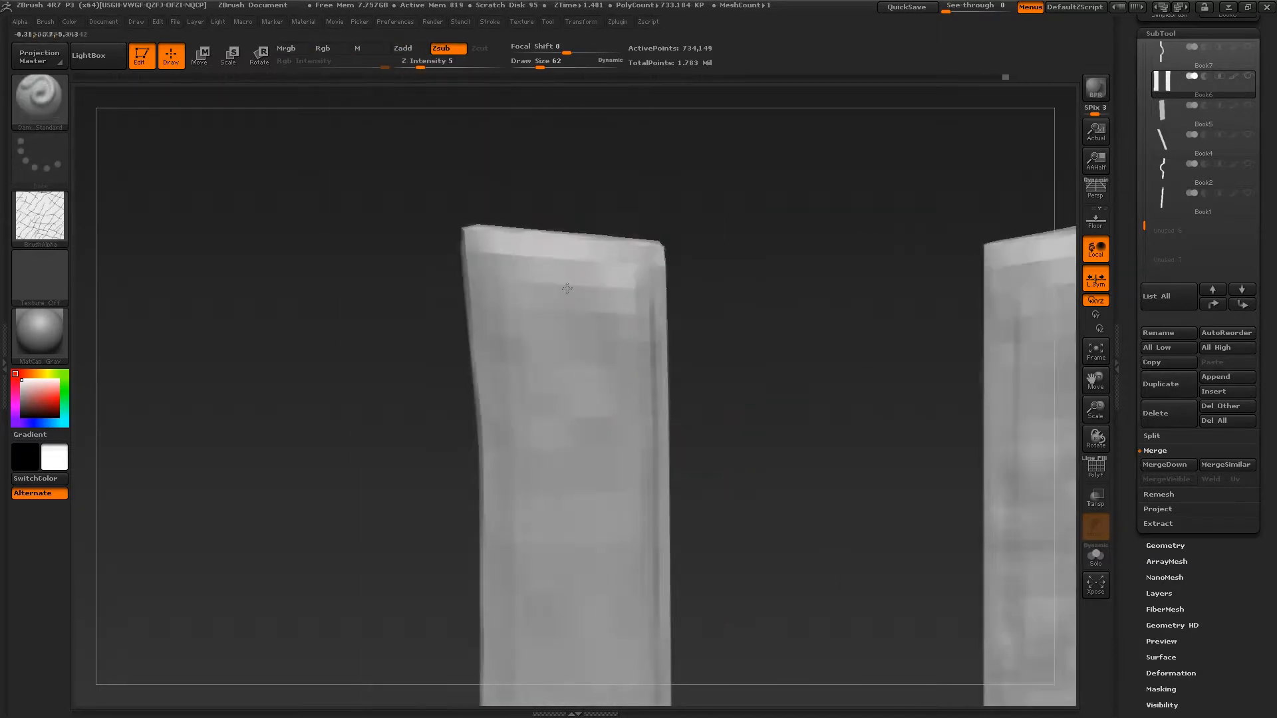
pyautogui.moveTo(566, 50); pyautogui.dragTo(577, 50)
pyautogui.moveTo(420, 64); pyautogui.dragTo(424, 64)
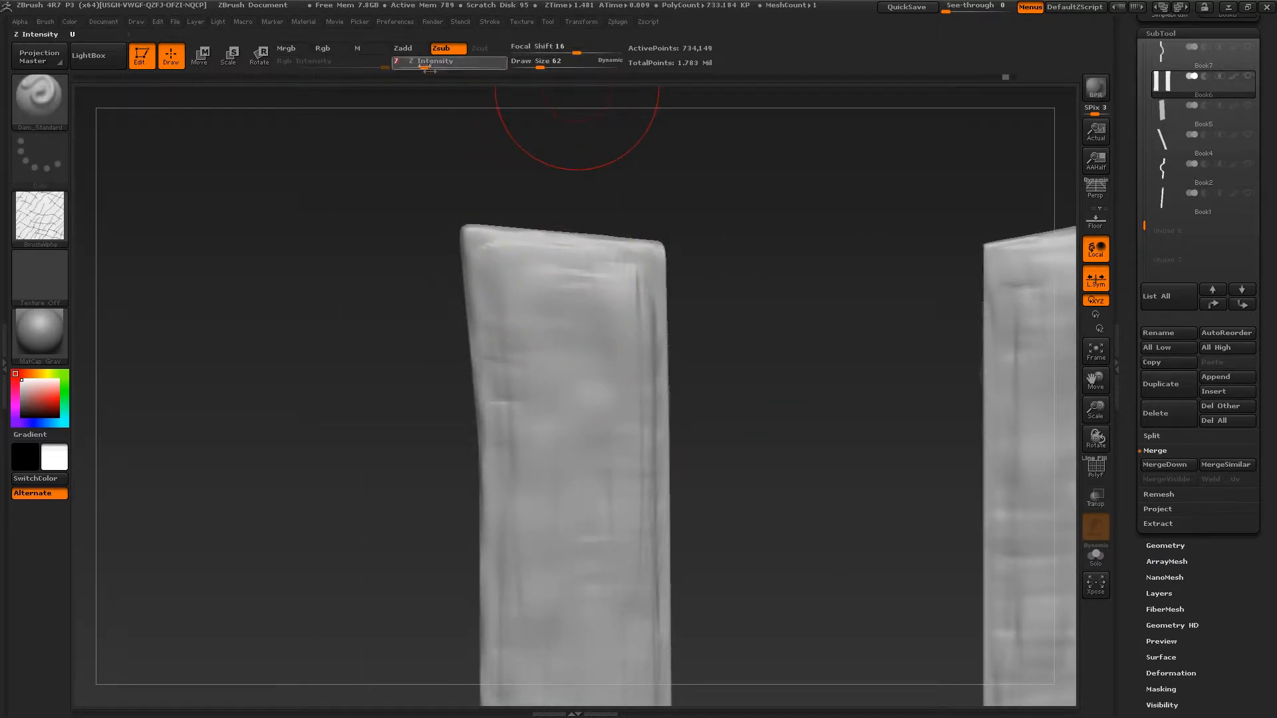
pyautogui.moveTo(552, 358); pyautogui.dragTo(576, 399)
pyautogui.keyDown('alt'); pyautogui.moveTo(587, 500); pyautogui.dragTo(590, 340, button='right'); pyautogui.keyUp('alt')
pyautogui.moveTo(580, 406)
pyautogui.keyDown('shift'); pyautogui.mouseDown()
pyautogui.moveTo(562, 457)
pyautogui.moveTo(577, 413)
pyautogui.mouseUp(); pyautogui.keyUp('shift')
pyautogui.moveTo(612, 300)
pyautogui.keyDown('alt'); pyautogui.mouseDown(button='right')
pyautogui.moveTo(672, 425)
pyautogui.moveTo(695, 367)
pyautogui.moveTo(622, 382)
pyautogui.mouseUp(button='right'); pyautogui.keyUp('alt')
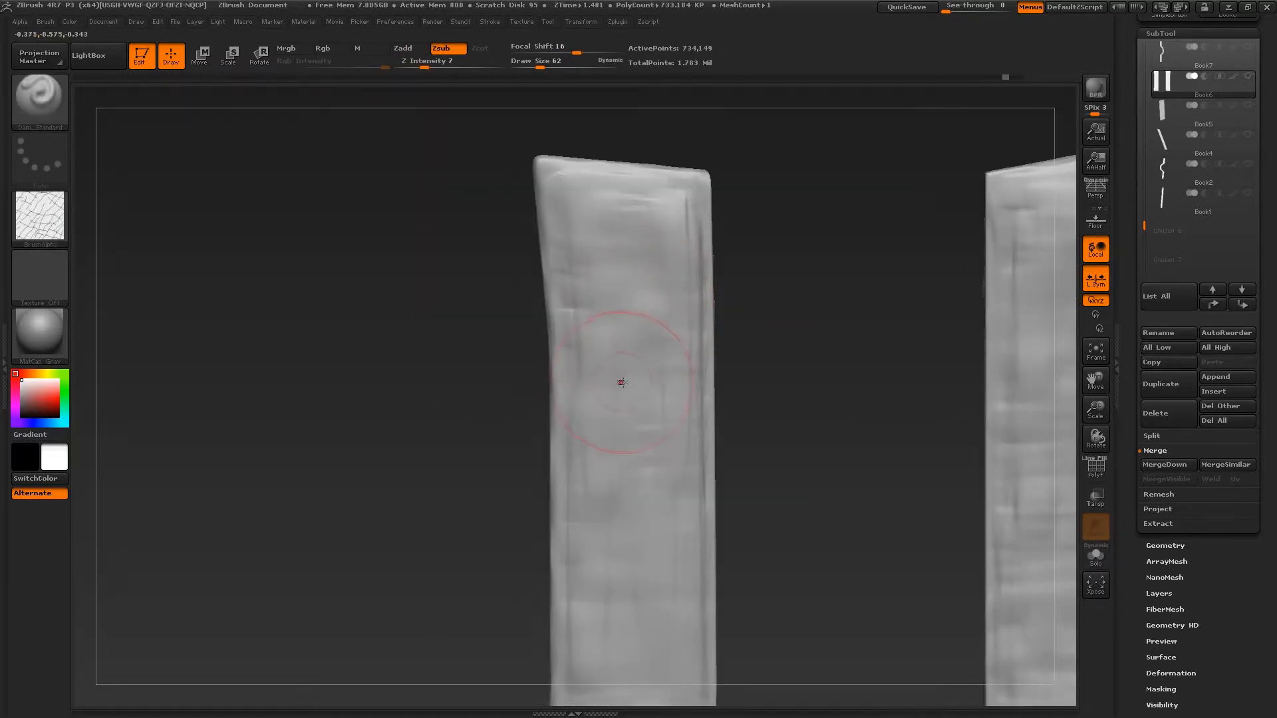
# Switch to the Standard brush with the crackle-line alpha in Zsub mode, at Z Intensity 9 and Focal Shift 15.
pyautogui.click(67, 123)
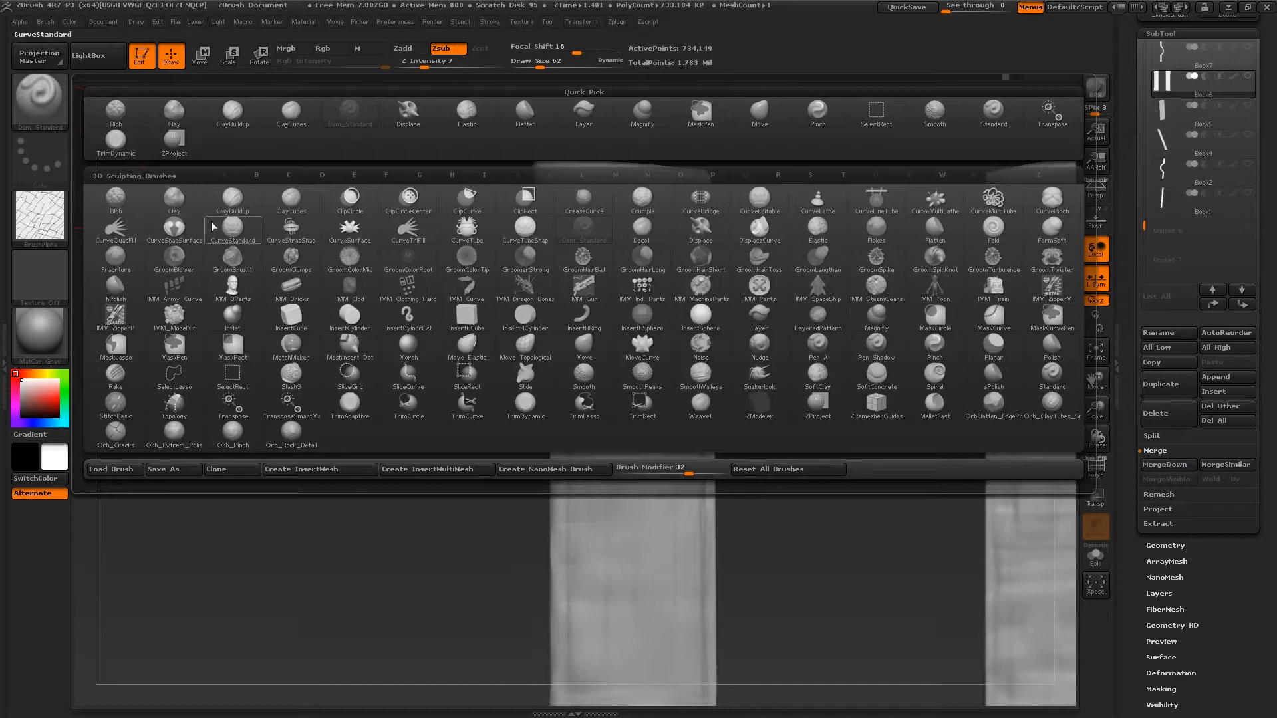
pyautogui.press('s')
pyautogui.press('t')
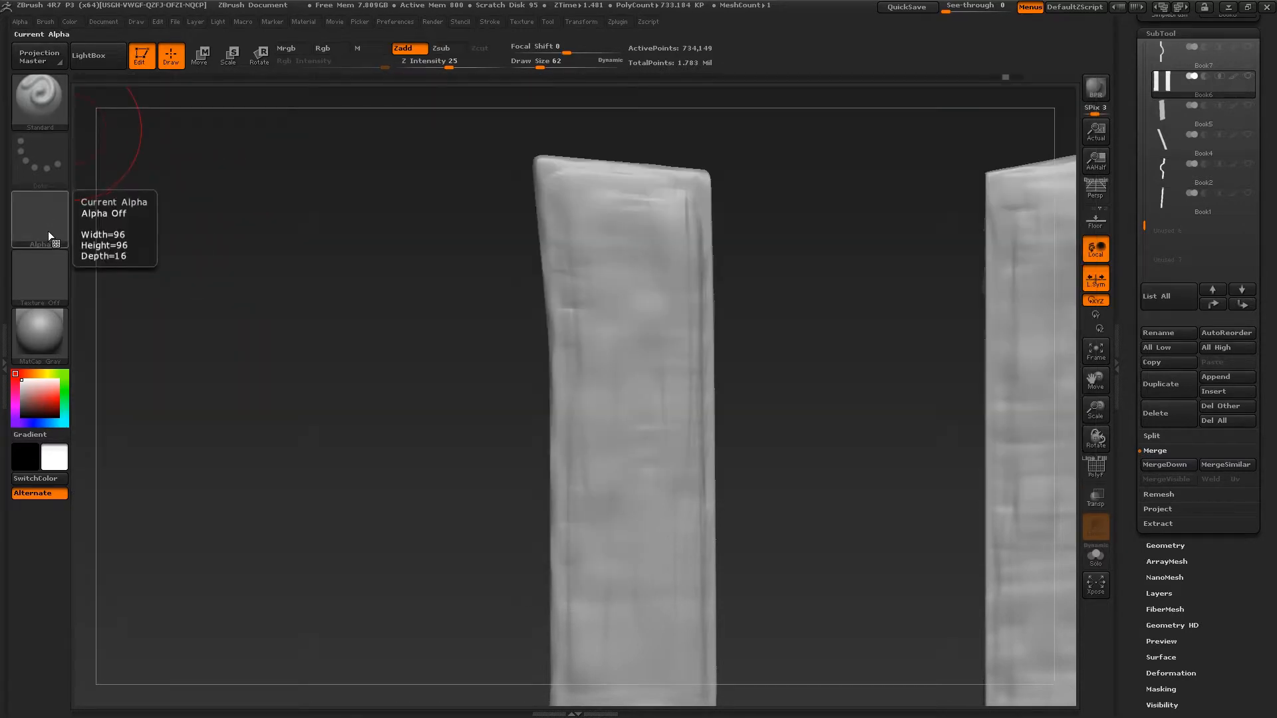
pyautogui.press('f')
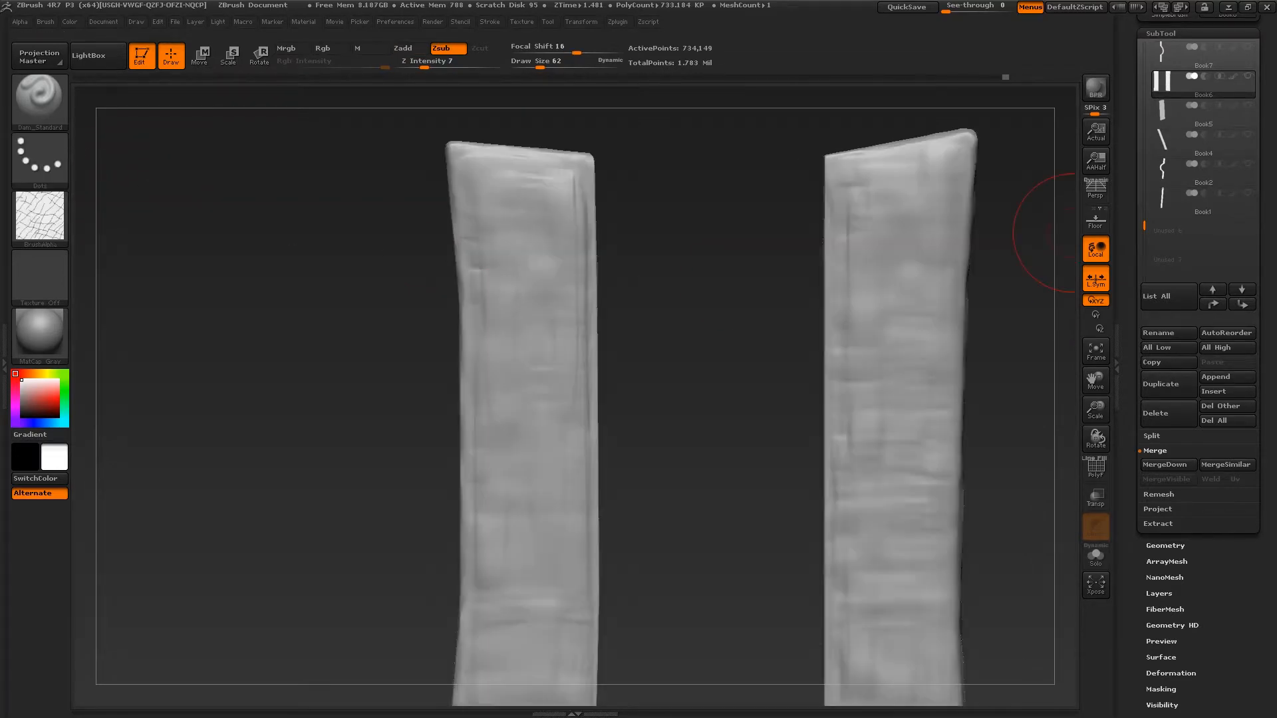
pyautogui.moveTo(452, 313); pyautogui.dragTo(366, 321)
pyautogui.press('s')
pyautogui.press('t')
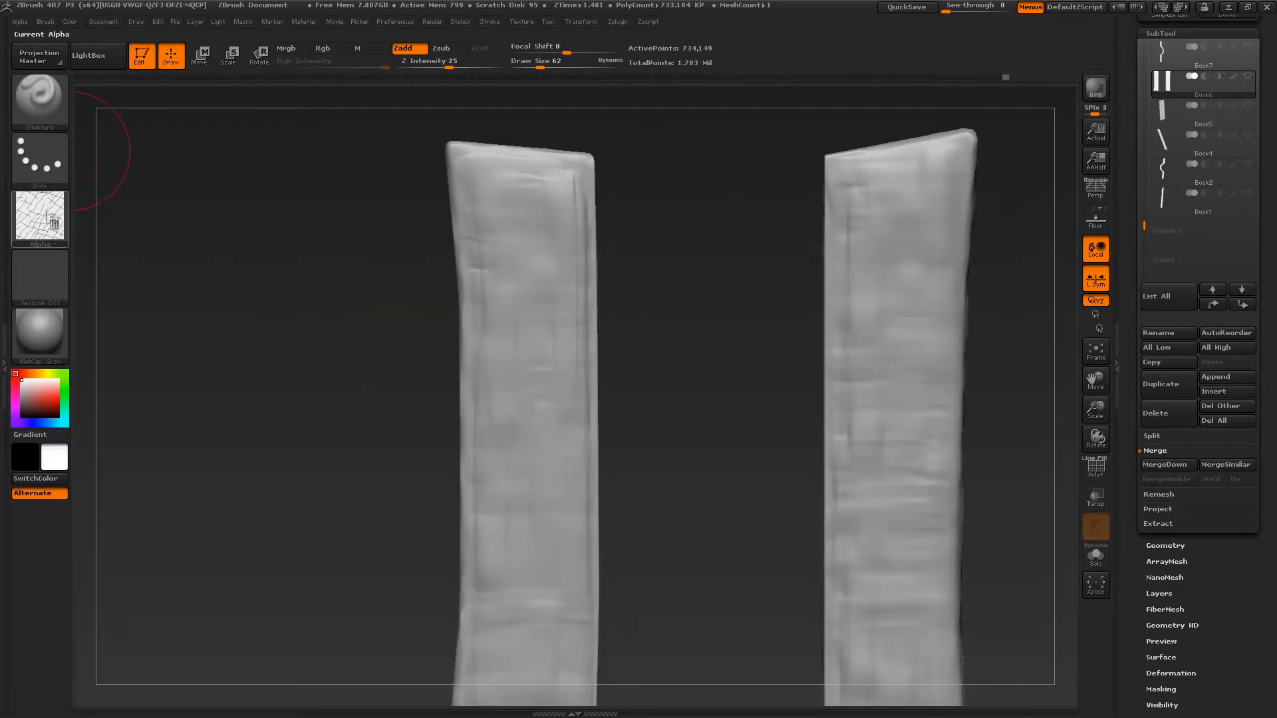
pyautogui.click(448, 51)
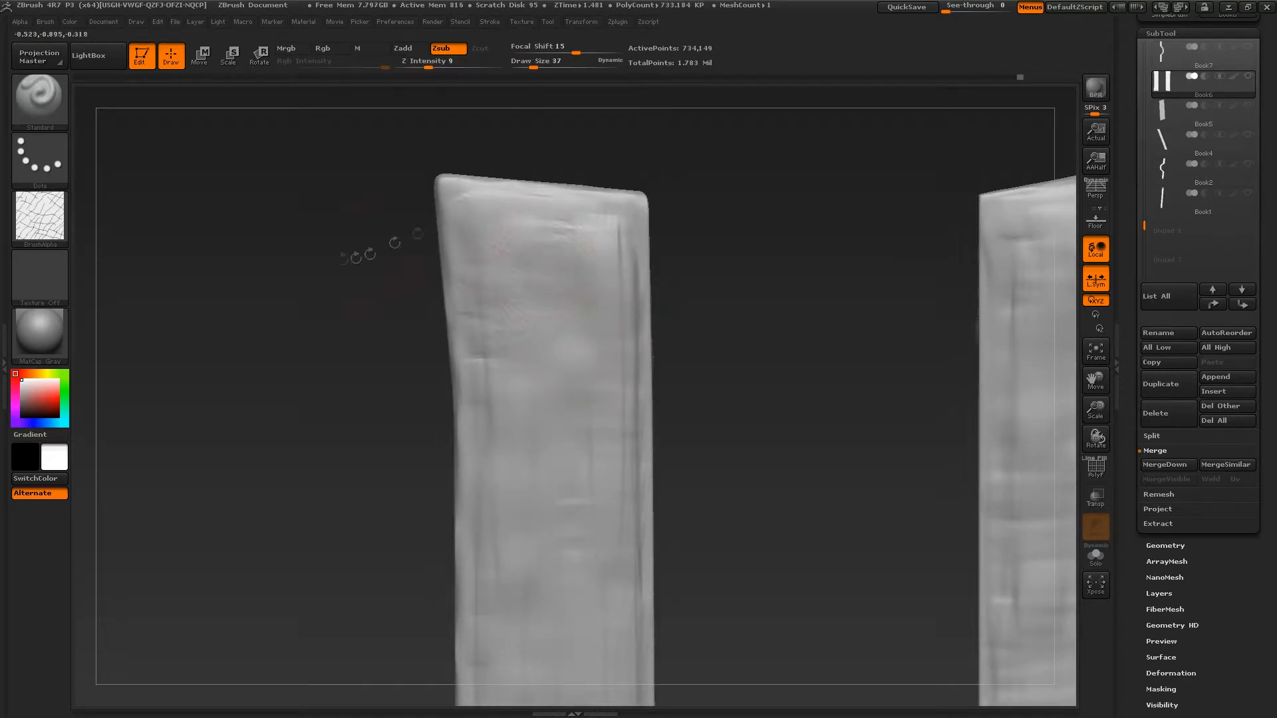
# Subdivide the Book6 cover once more and brush the crackle alpha in Zadd mode over the whole first straight panel.
pyautogui.hotkey('ctrl', 'd')
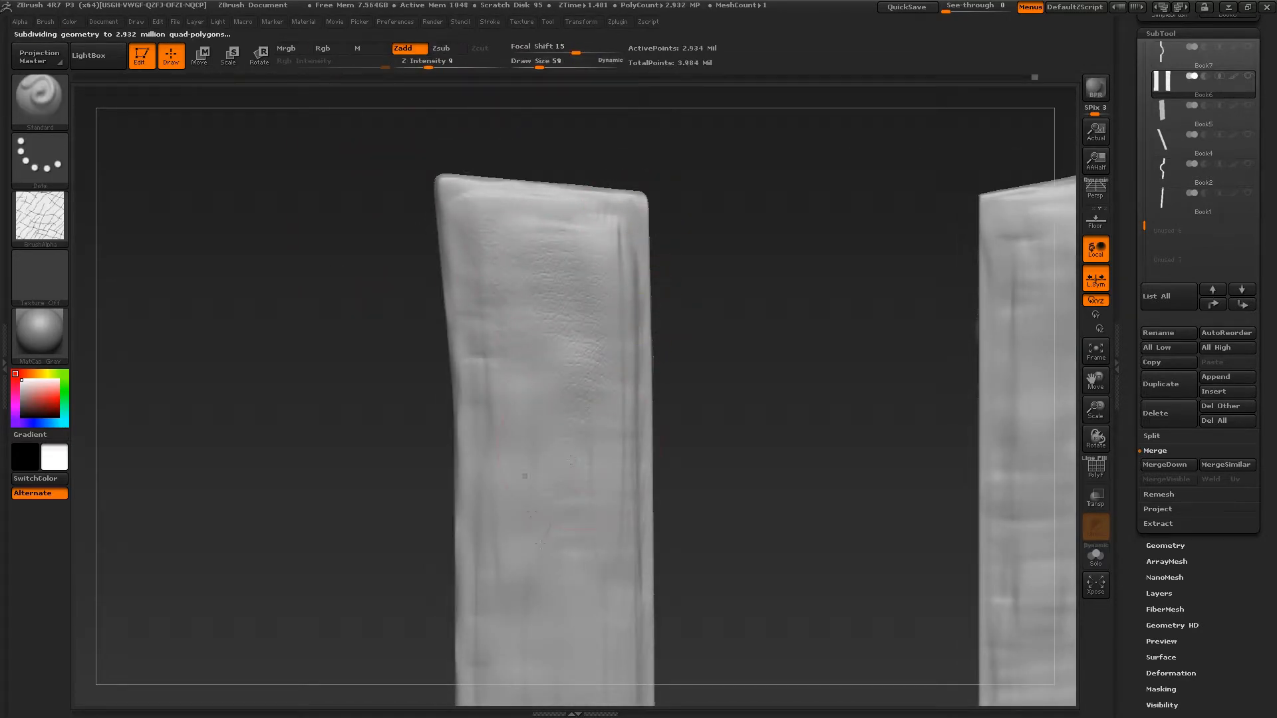
pyautogui.keyDown('alt'); pyautogui.moveTo(765, 426); pyautogui.dragTo(765, 332); pyautogui.keyUp('alt')
pyautogui.moveTo(559, 280); pyautogui.dragTo(559, 506)
pyautogui.keyDown('alt'); pyautogui.moveTo(718, 493); pyautogui.dragTo(718, 349); pyautogui.keyUp('alt')
pyautogui.moveTo(591, 382); pyautogui.dragTo(585, 529)
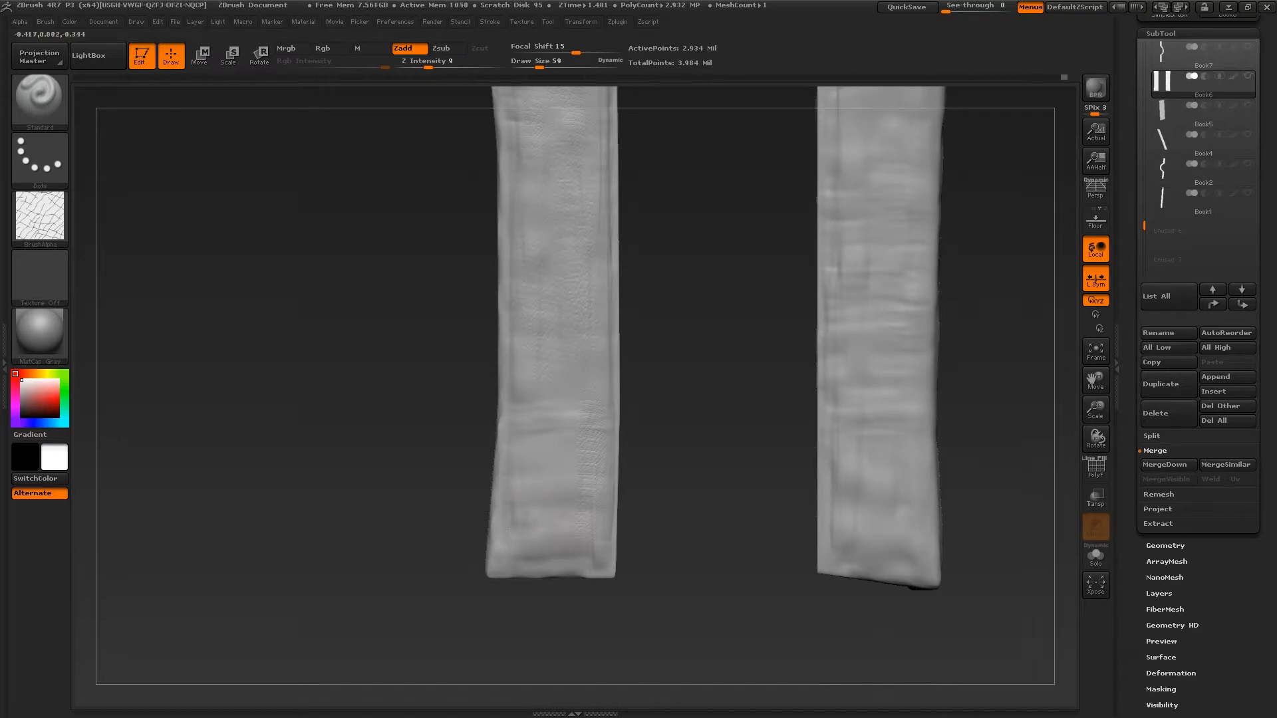
pyautogui.moveTo(718, 319)
pyautogui.keyDown('alt'); pyautogui.mouseDown()
pyautogui.moveTo(718, 466)
pyautogui.moveTo(718, 425)
pyautogui.moveTo(785, 299)
pyautogui.mouseUp(); pyautogui.keyUp('alt')
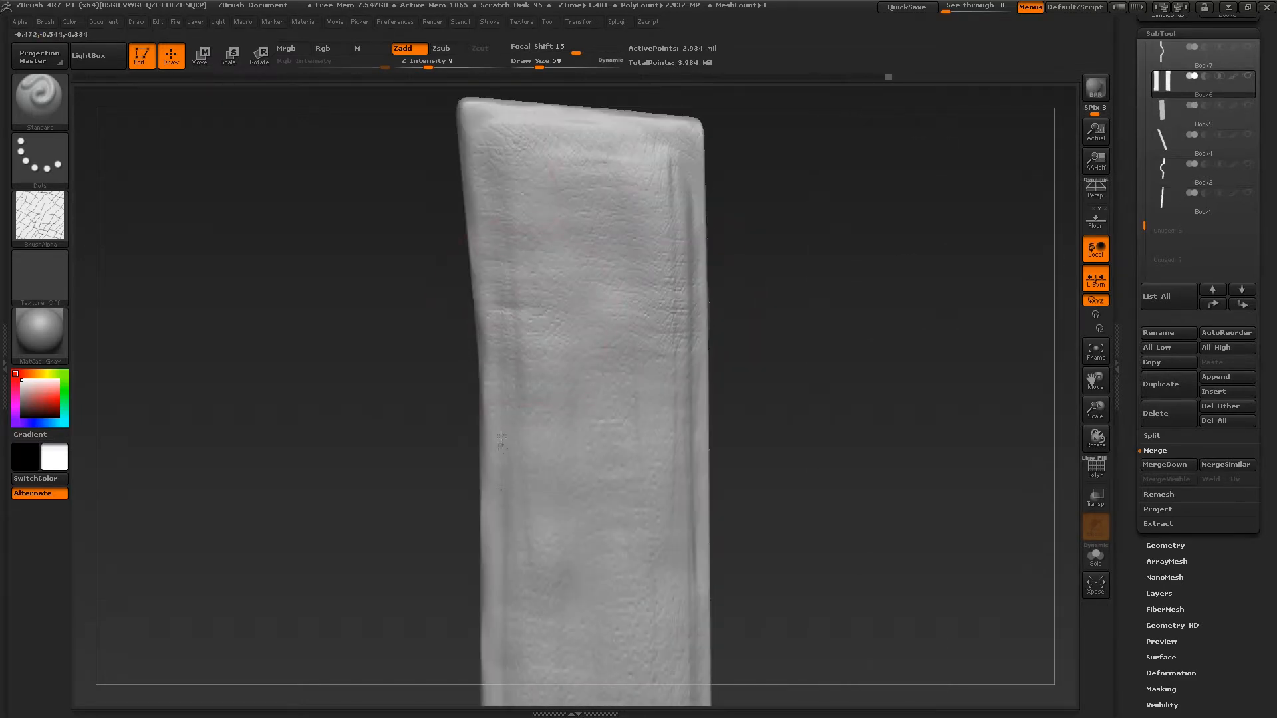
pyautogui.keyDown('alt'); pyautogui.moveTo(784, 399); pyautogui.dragTo(785, 306); pyautogui.keyUp('alt')
pyautogui.moveTo(705, 432)
pyautogui.keyDown('alt'); pyautogui.mouseDown()
pyautogui.moveTo(715, 280)
pyautogui.moveTo(667, 381)
pyautogui.mouseUp(); pyautogui.keyUp('alt')
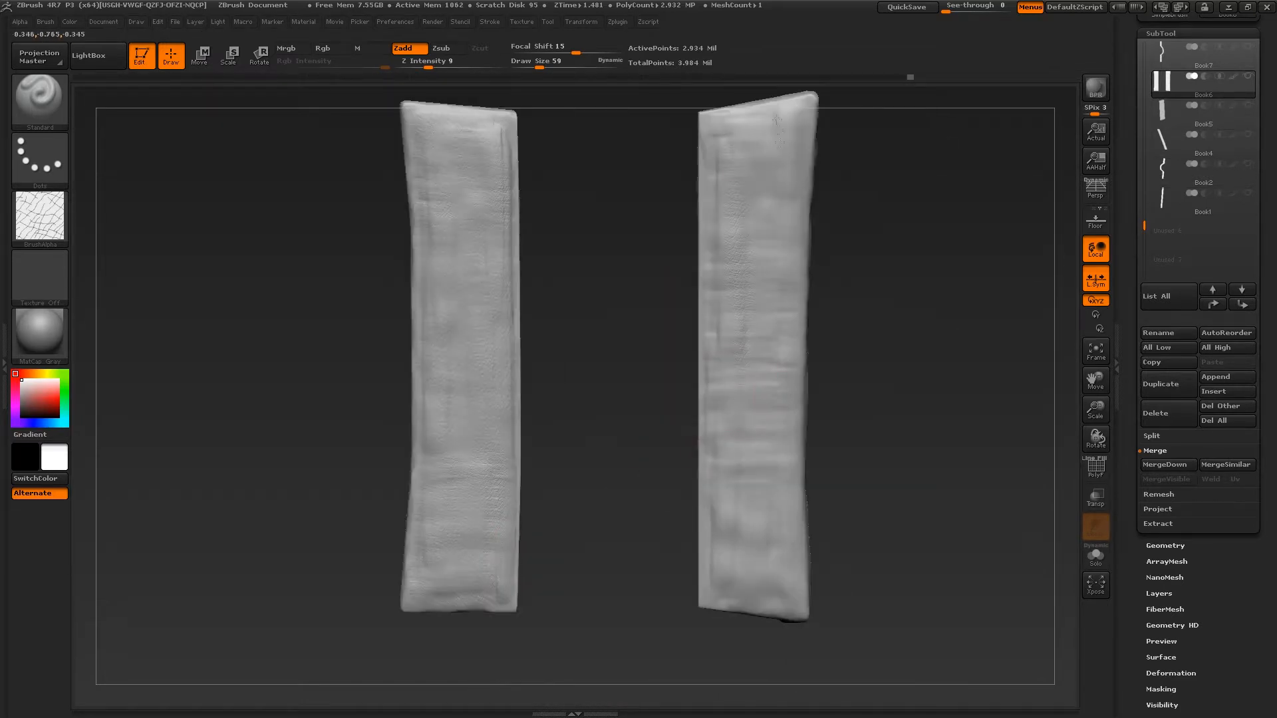
# Brush the crackle alpha over the other straight panel and the wide spine panel.
pyautogui.keyDown('alt'); pyautogui.moveTo(727, 489); pyautogui.dragTo(727, 356); pyautogui.keyUp('alt')
pyautogui.keyDown('alt'); pyautogui.moveTo(715, 313); pyautogui.dragTo(724, 449); pyautogui.keyUp('alt')
pyautogui.moveTo(645, 456); pyautogui.dragTo(655, 392)
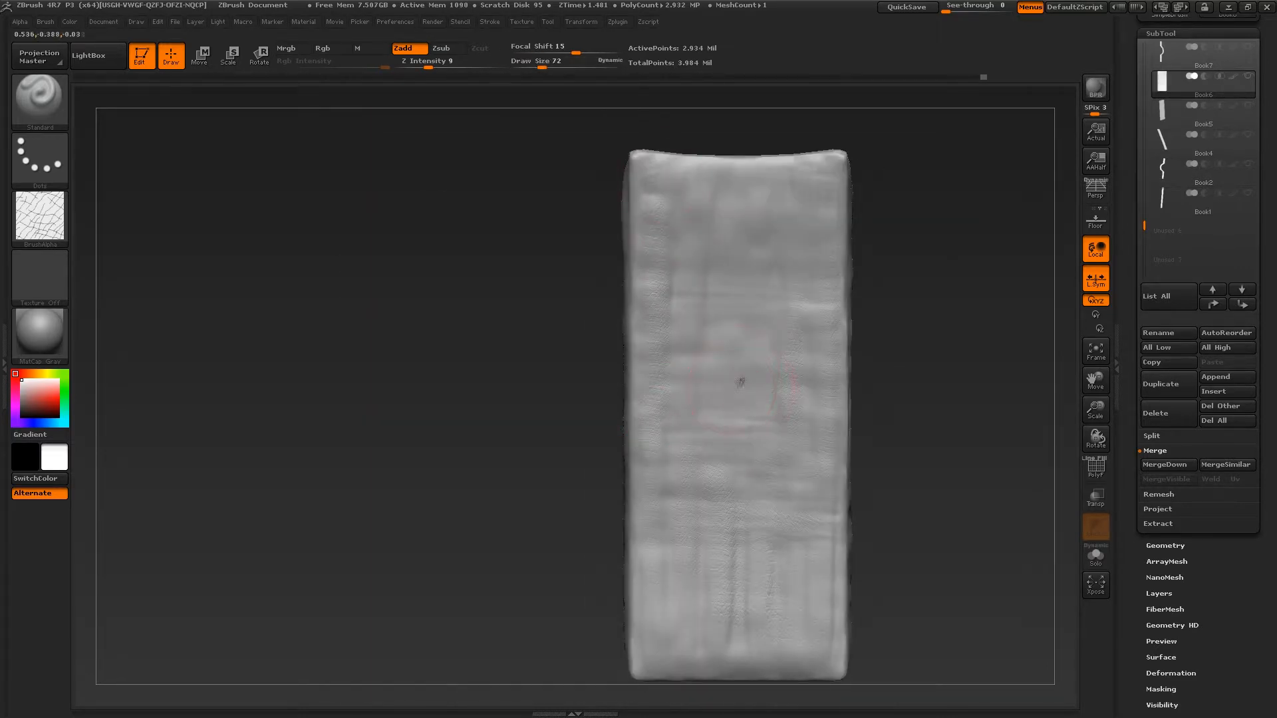
pyautogui.moveTo(565, 426)
pyautogui.mouseDown()
pyautogui.moveTo(655, 432)
pyautogui.moveTo(655, 299)
pyautogui.moveTo(572, 413)
pyautogui.mouseUp()
pyautogui.moveTo(599, 459)
pyautogui.keyDown('alt'); pyautogui.mouseDown()
pyautogui.moveTo(572, 379)
pyautogui.moveTo(687, 336)
pyautogui.moveTo(631, 357)
pyautogui.mouseUp(); pyautogui.keyUp('alt')
# Raise Z Intensity to 16 and brush the crackle alpha over both notched panels.
pyautogui.moveTo(677, 199); pyautogui.dragTo(744, 223)
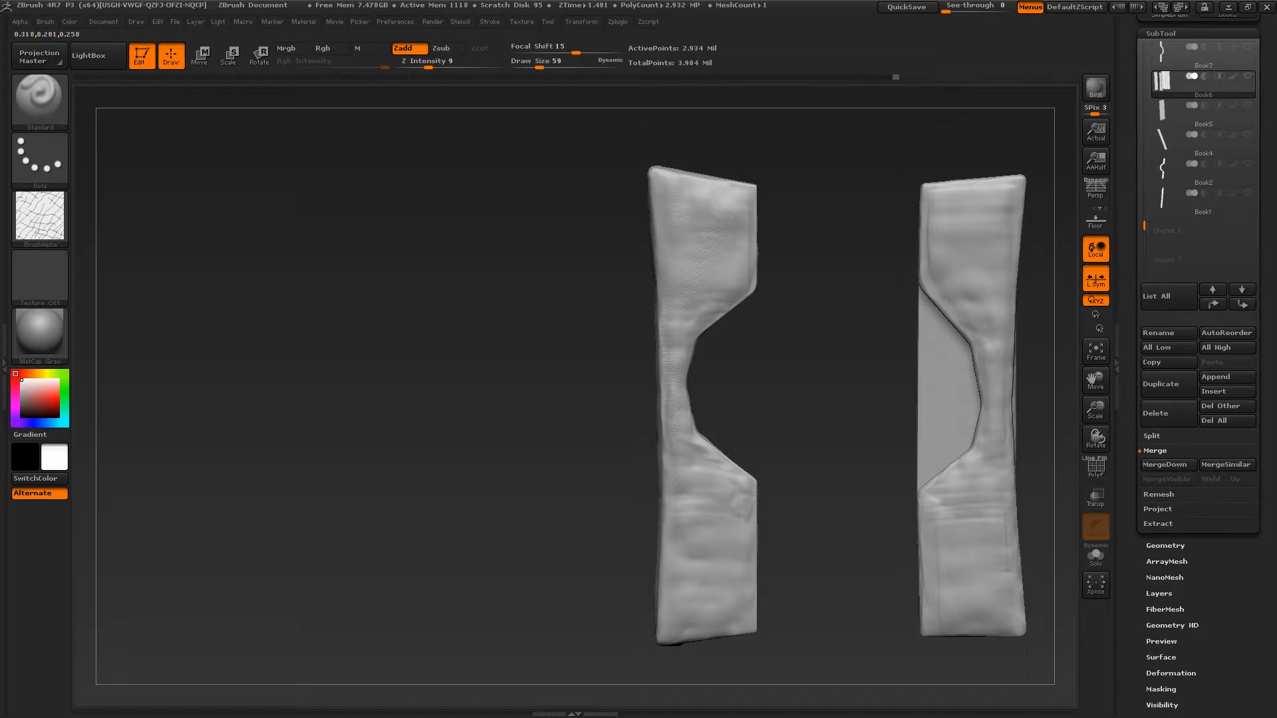
pyautogui.moveTo(667, 397)
pyautogui.mouseDown()
pyautogui.moveTo(739, 499)
pyautogui.moveTo(737, 602)
pyautogui.mouseUp()
pyautogui.click(439, 64)
pyautogui.hotkey('ctrl', 'z')
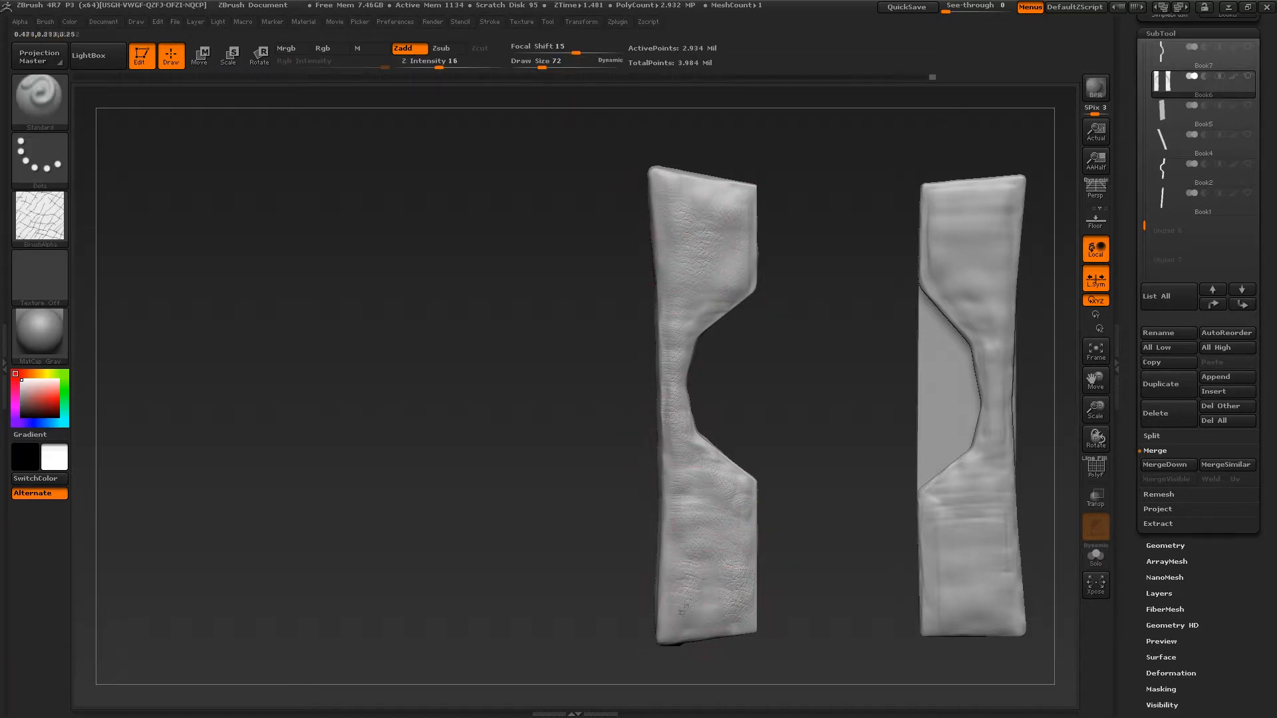
pyautogui.keyDown('alt'); pyautogui.moveTo(844, 459); pyautogui.dragTo(659, 428); pyautogui.keyUp('alt')
pyautogui.moveTo(811, 319); pyautogui.dragTo(796, 462)
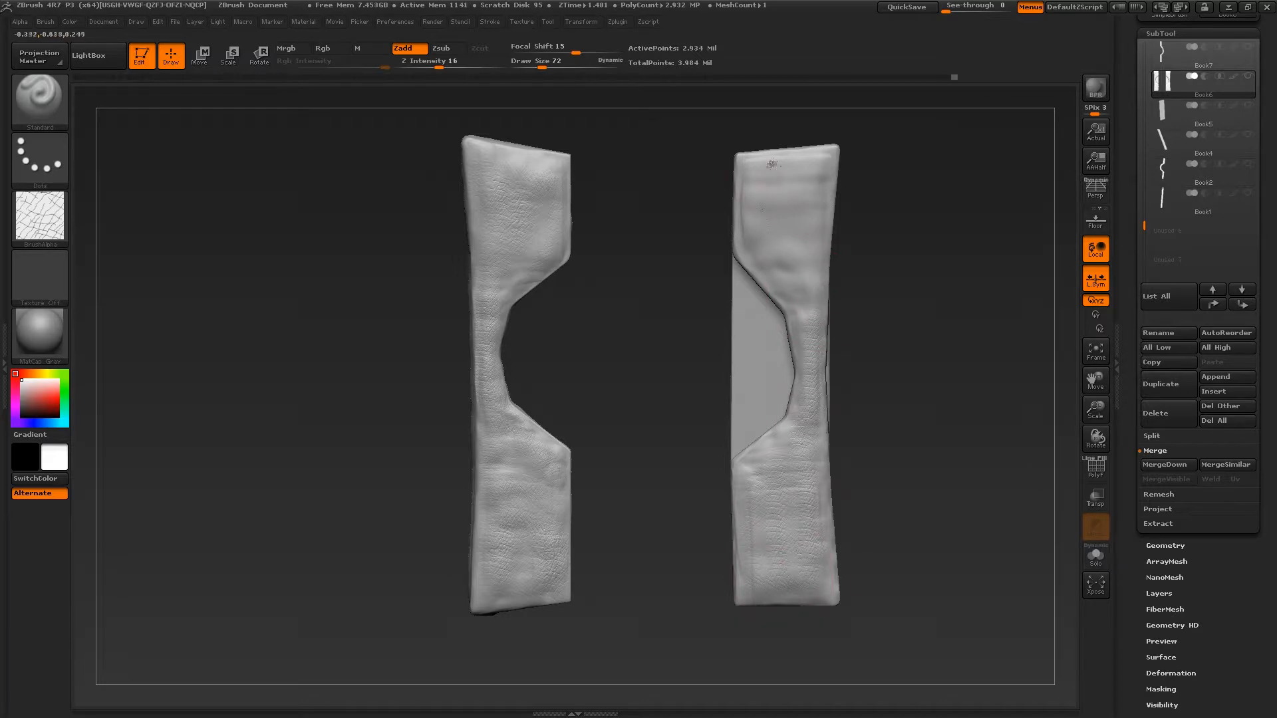
# Add the crackle texture along the long narrow side edges of the cover panels.
pyautogui.keyDown('shift'); pyautogui.moveTo(678, 199); pyautogui.dragTo(770, 208); pyautogui.keyUp('shift')
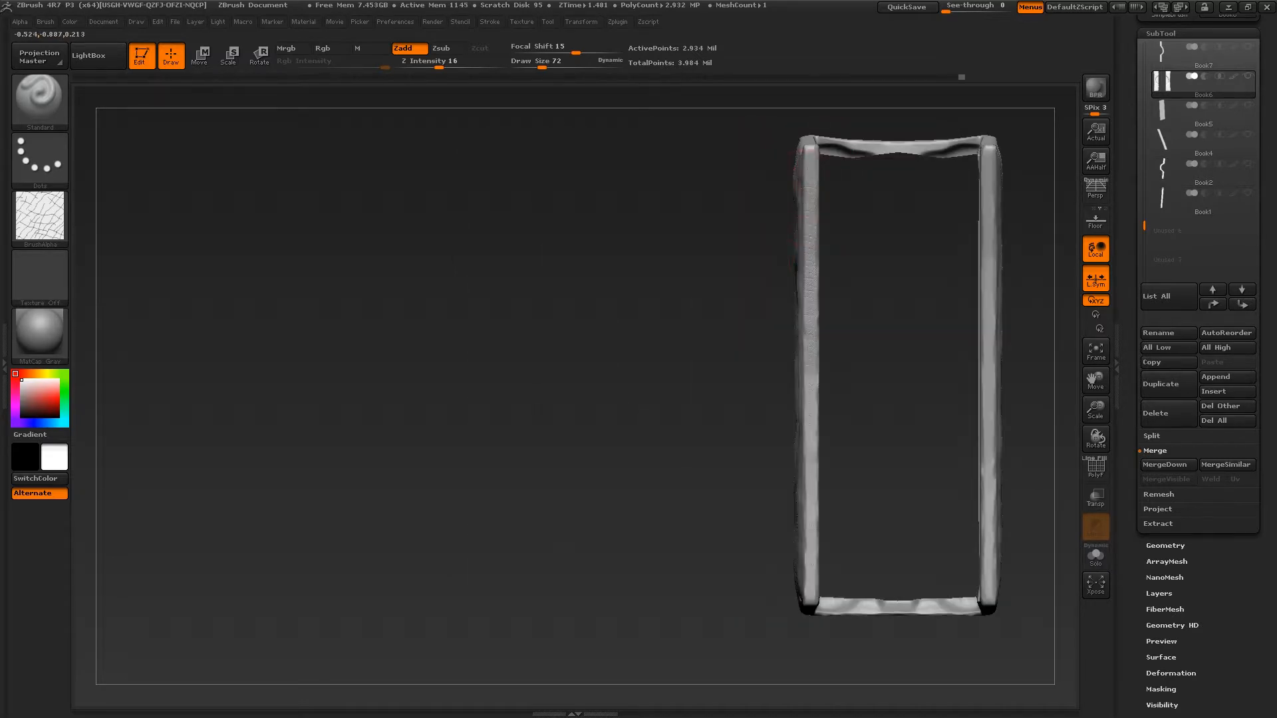
pyautogui.moveTo(961, 464)
pyautogui.keyDown('alt'); pyautogui.mouseDown()
pyautogui.moveTo(783, 480)
pyautogui.moveTo(931, 442)
pyautogui.mouseUp(); pyautogui.keyUp('alt')
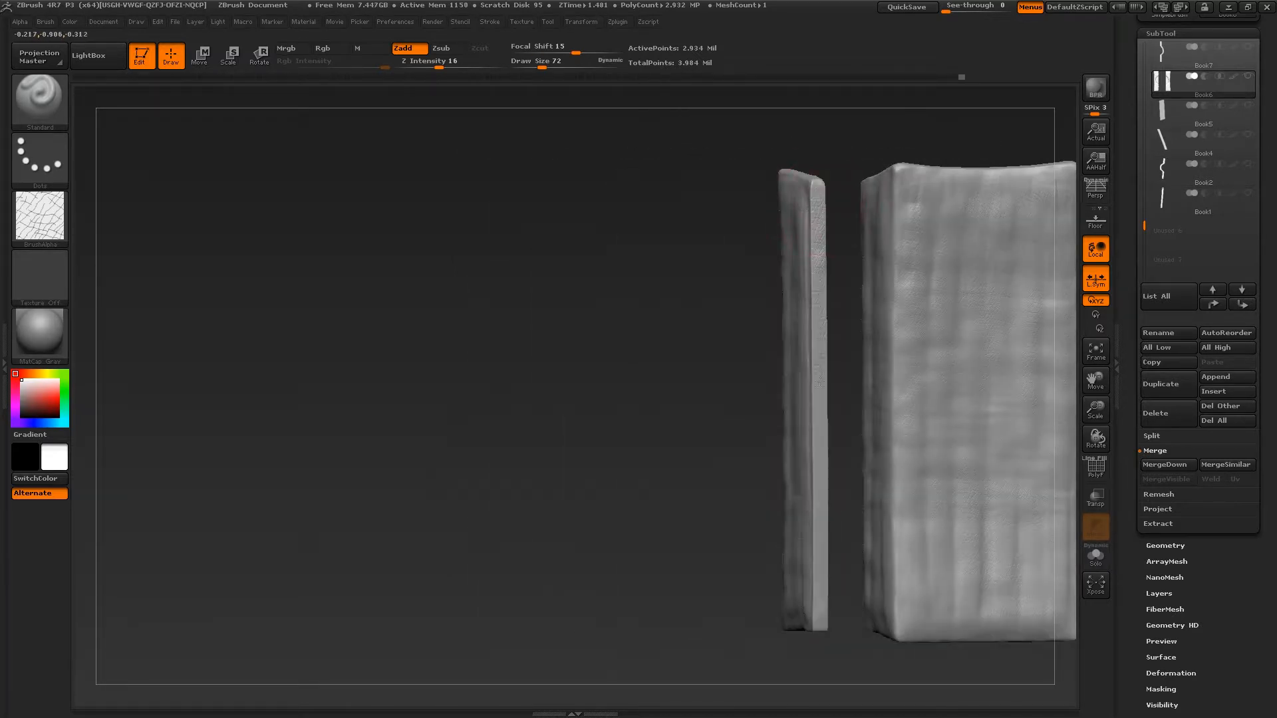
pyautogui.moveTo(824, 512); pyautogui.dragTo(827, 572)
pyautogui.moveTo(858, 505); pyautogui.dragTo(912, 507)
pyautogui.moveTo(797, 473); pyautogui.dragTo(800, 512)
pyautogui.keyDown('alt'); pyautogui.moveTo(891, 492); pyautogui.dragTo(568, 395); pyautogui.keyUp('alt')
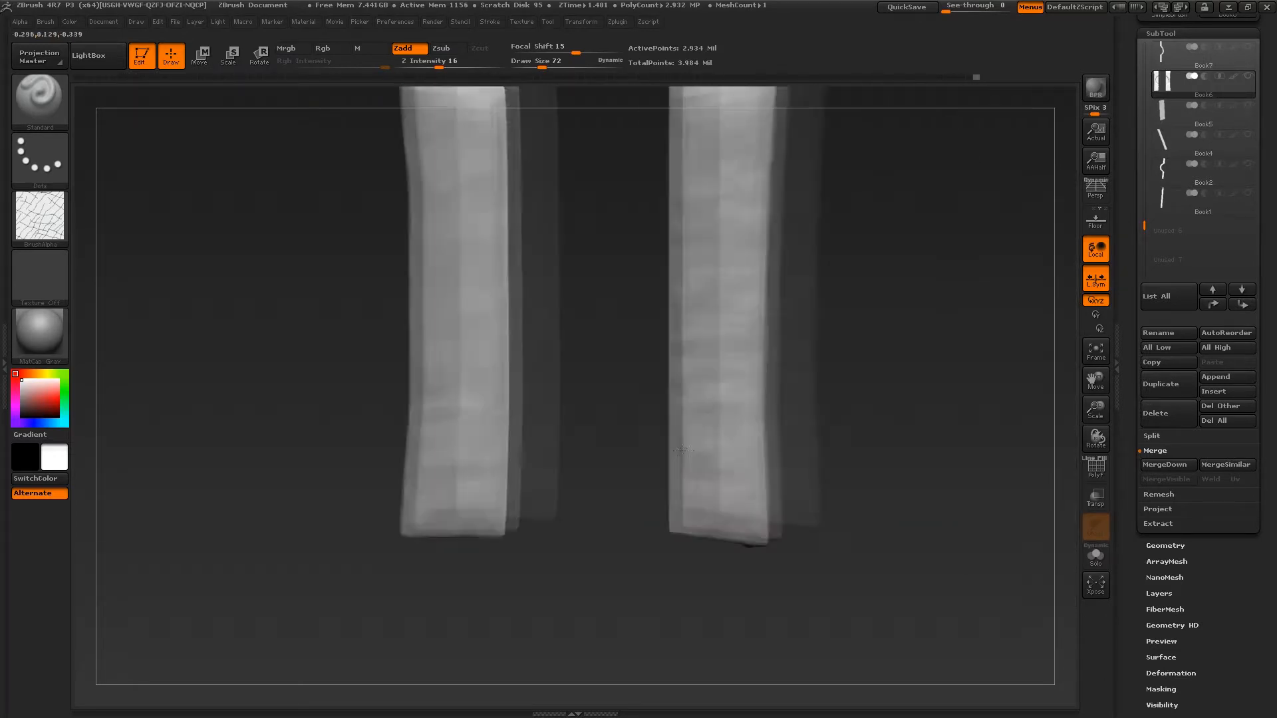
# Reduce Draw Size to 62 and add the crackle texture to the thin end edges of the cover.
pyautogui.keyDown('shift'); pyautogui.moveTo(720, 512); pyautogui.dragTo(721, 489); pyautogui.keyUp('shift')
pyautogui.moveTo(795, 110)
pyautogui.keyDown('alt'); pyautogui.mouseDown()
pyautogui.moveTo(775, 233)
pyautogui.moveTo(699, 229)
pyautogui.mouseUp(); pyautogui.keyUp('alt')
pyautogui.moveTo(825, 319)
pyautogui.mouseDown()
pyautogui.moveTo(672, 332)
pyautogui.moveTo(808, 412)
pyautogui.moveTo(799, 506)
pyautogui.mouseUp()
pyautogui.press('[')
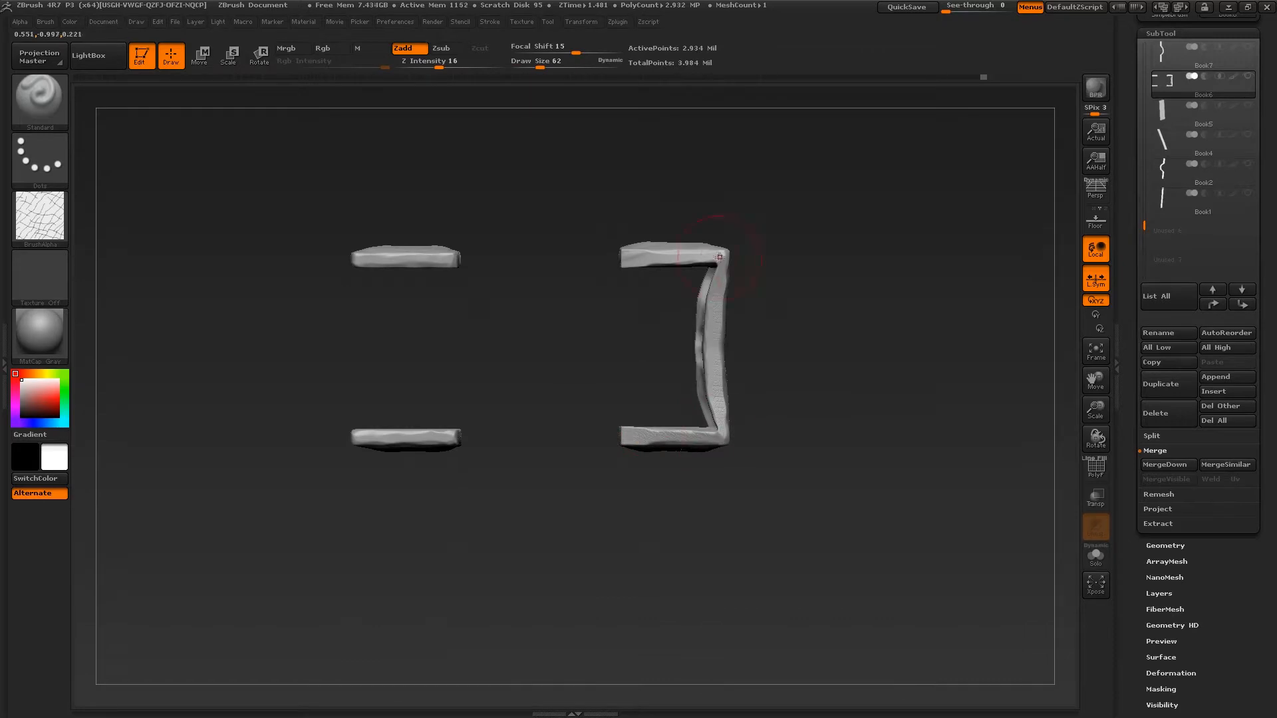
pyautogui.keyDown('alt'); pyautogui.moveTo(492, 332); pyautogui.dragTo(671, 362); pyautogui.keyUp('alt')
pyautogui.moveTo(625, 288); pyautogui.dragTo(532, 289)
pyautogui.moveTo(684, 503)
pyautogui.keyDown('shift'); pyautogui.mouseDown()
pyautogui.moveTo(680, 306)
pyautogui.moveTo(684, 365)
pyautogui.mouseUp(); pyautogui.keyUp('shift')
pyautogui.moveTo(798, 366); pyautogui.dragTo(670, 373)
# Show all the book's subtools again and switch to the Move brush.
pyautogui.moveTo(831, 449)
pyautogui.keyDown('alt'); pyautogui.mouseDown()
pyautogui.moveTo(719, 389)
pyautogui.moveTo(965, 489)
pyautogui.mouseUp(); pyautogui.keyUp('alt')
pyautogui.click(1248, 77)
pyautogui.moveTo(778, 413)
pyautogui.keyDown('alt'); pyautogui.mouseDown()
pyautogui.moveTo(782, 384)
pyautogui.moveTo(712, 340)
pyautogui.mouseUp(); pyautogui.keyUp('alt')
pyautogui.press('b')
pyautogui.press('m')
pyautogui.press('v')
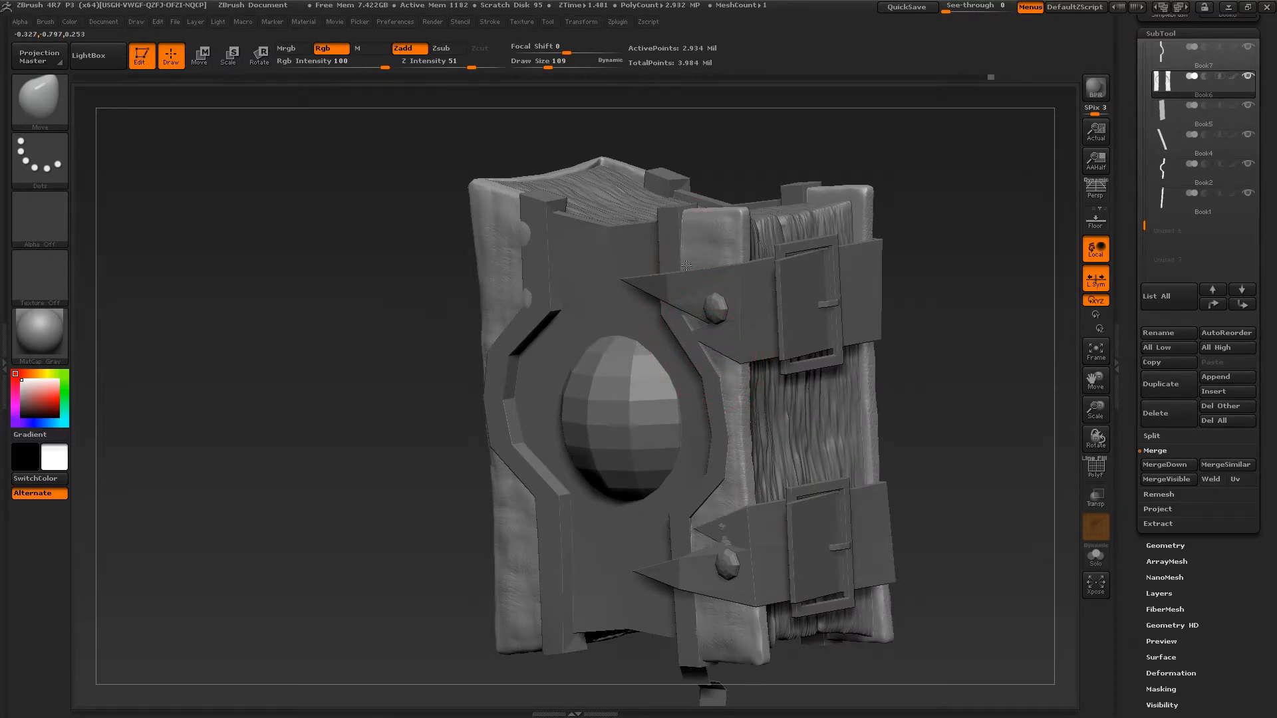
# Set Draw Size to 78 and push the front cover surface beneath the angled trim and clasps with the Move brush.
pyautogui.moveTo(685, 265)
pyautogui.mouseDown(button='right')
pyautogui.moveTo(699, 283)
pyautogui.moveTo(732, 241)
pyautogui.mouseUp(button='right')
pyautogui.press('s')
pyautogui.click(711, 240)
pyautogui.keyDown('alt'); pyautogui.moveTo(713, 429); pyautogui.dragTo(735, 353, button='right'); pyautogui.keyUp('alt')
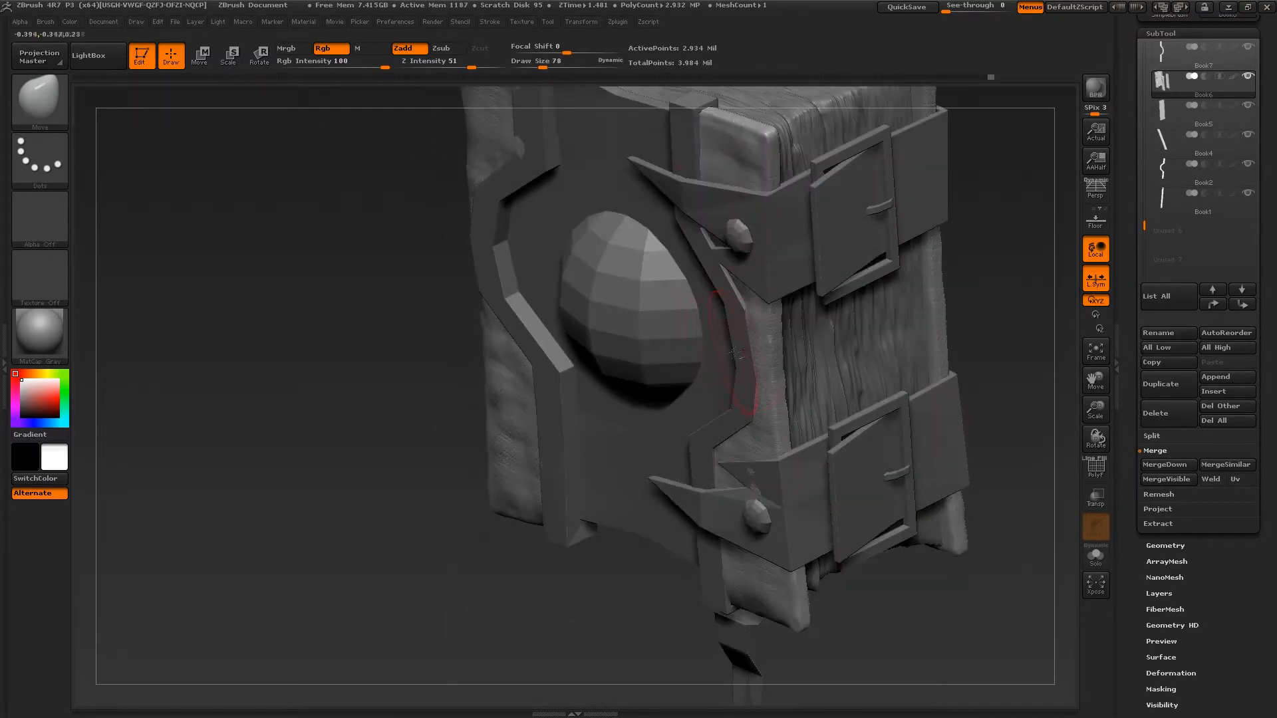
pyautogui.moveTo(747, 416); pyautogui.dragTo(752, 349, button='right')
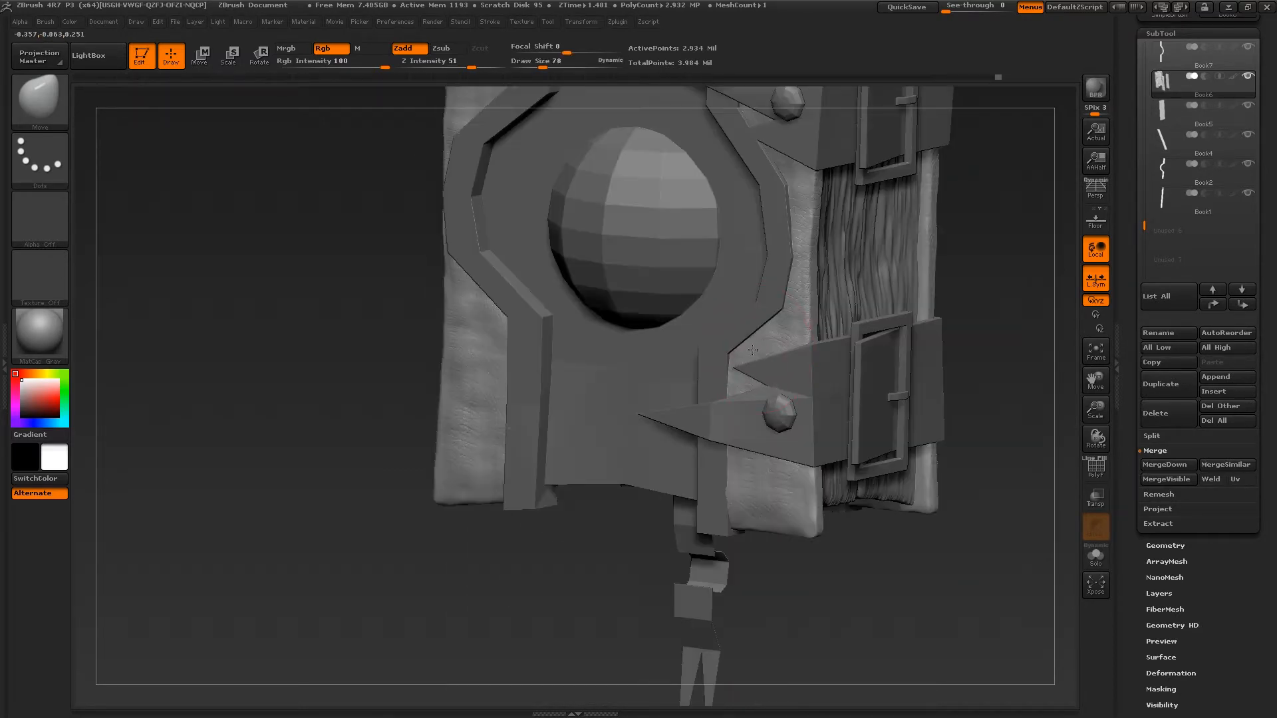
pyautogui.moveTo(749, 417); pyautogui.dragTo(752, 392, button='right')
pyautogui.moveTo(738, 457); pyautogui.dragTo(774, 439, button='right')
pyautogui.moveTo(763, 518); pyautogui.dragTo(732, 316, button='right')
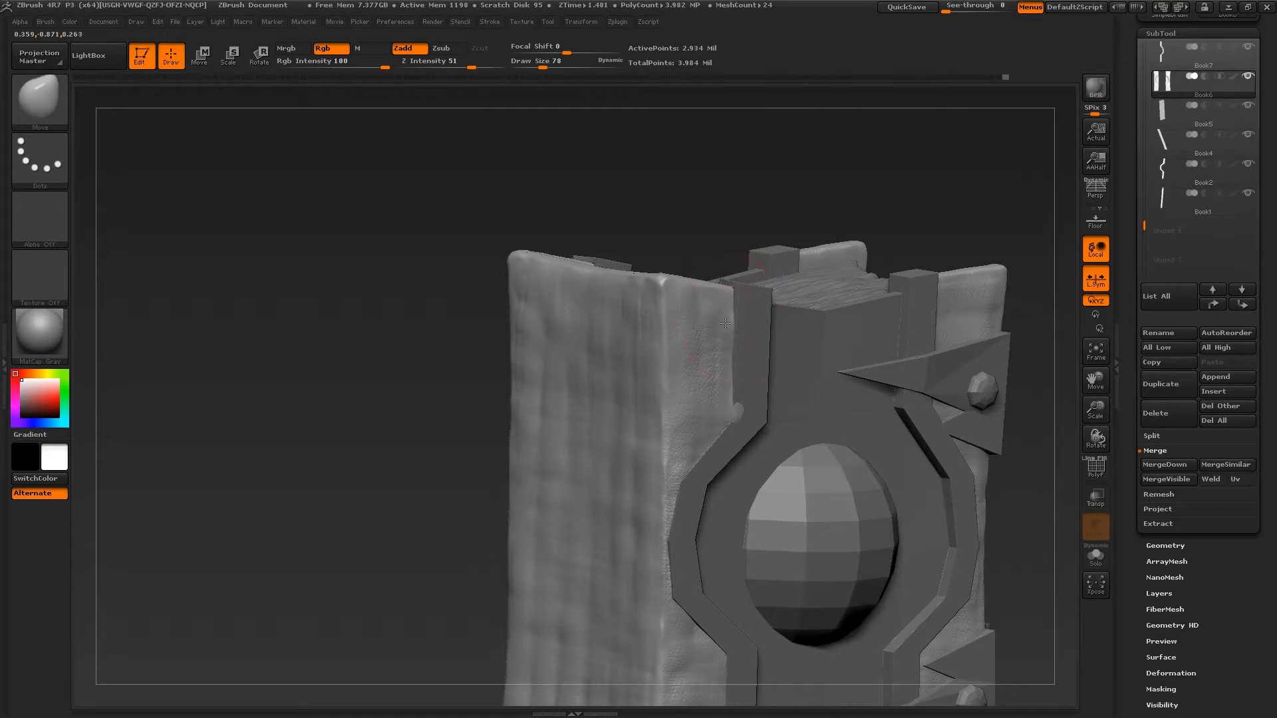
# Fit the front cover's spine-side strip under the angled trim with the Move brush.
pyautogui.keyDown('alt'); pyautogui.moveTo(697, 547); pyautogui.dragTo(712, 414, button='right'); pyautogui.keyUp('alt')
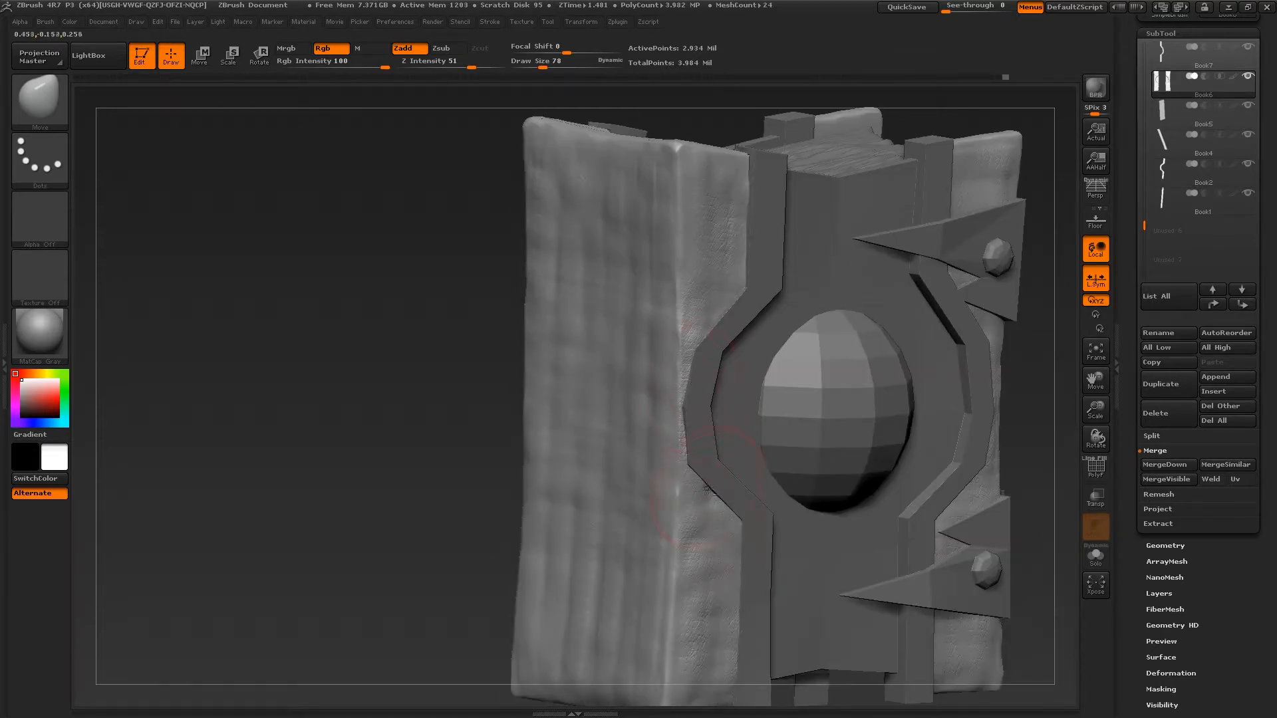
pyautogui.keyDown('alt'); pyautogui.moveTo(707, 489); pyautogui.dragTo(739, 416, button='right'); pyautogui.keyUp('alt')
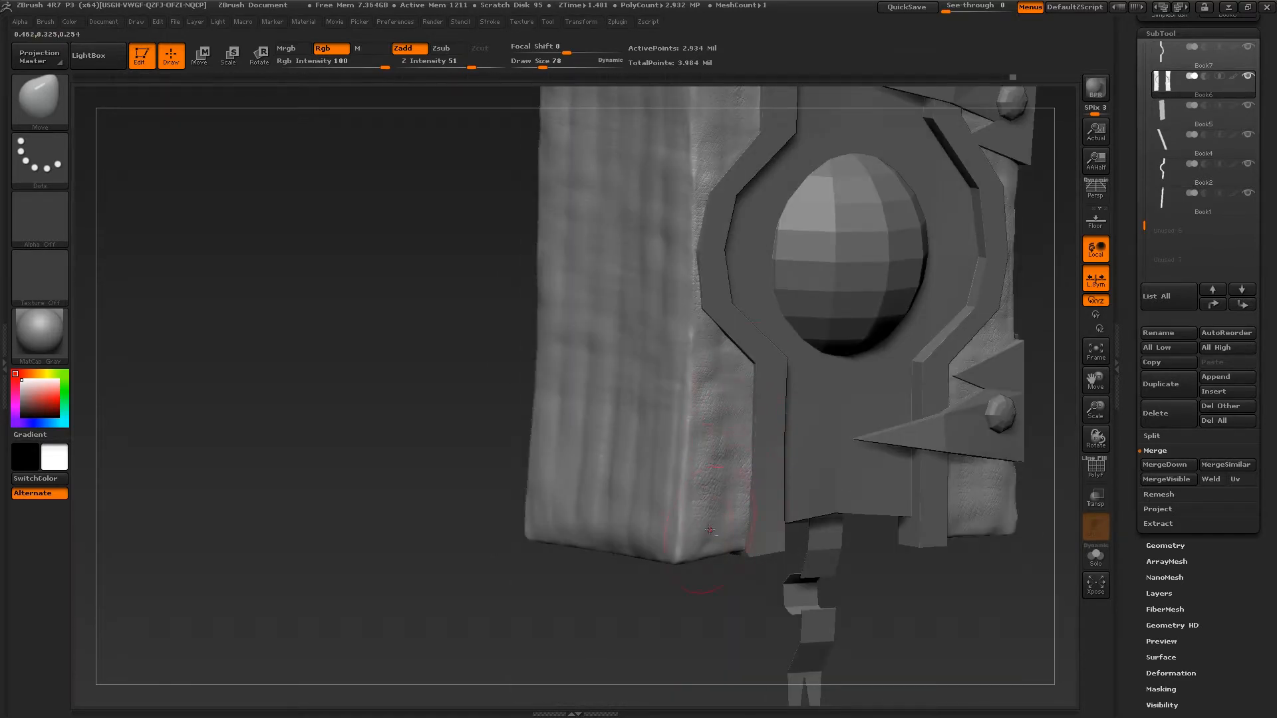
pyautogui.moveTo(710, 531)
pyautogui.mouseDown(button='right')
pyautogui.moveTo(572, 492)
pyautogui.moveTo(707, 405)
pyautogui.moveTo(691, 481)
pyautogui.mouseUp(button='right')
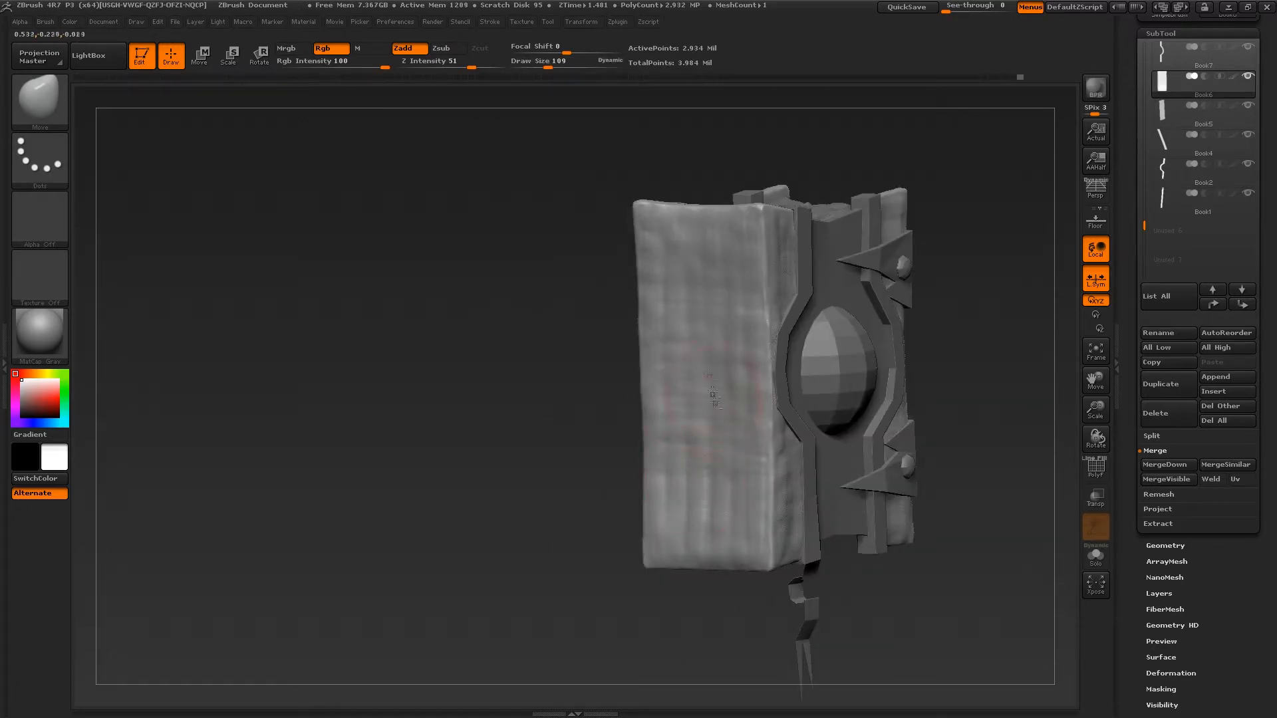
# Enlarge Draw Size to 109 and push the back cover surface beneath the straps and straight trim with the Move brush.
pyautogui.keyDown('shift'); pyautogui.moveTo(712, 394); pyautogui.dragTo(773, 328, button='right'); pyautogui.keyUp('shift')
pyautogui.moveTo(669, 283); pyautogui.dragTo(663, 258, button='right')
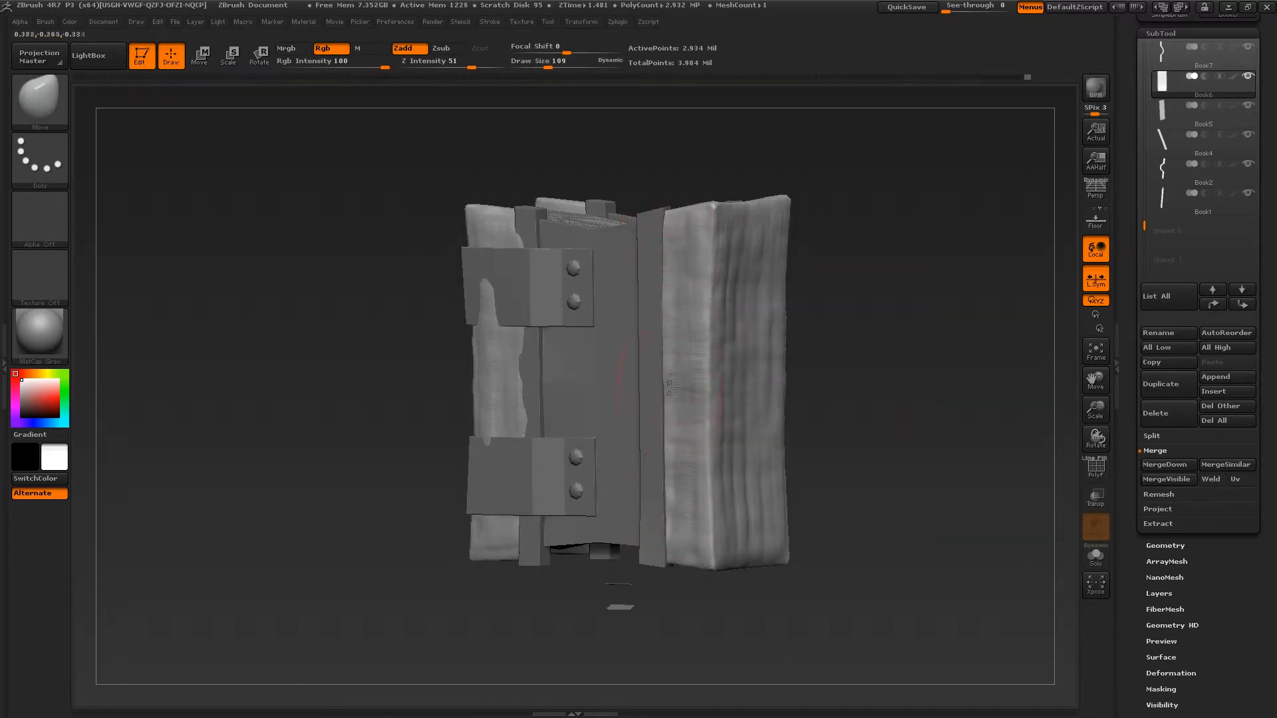
pyautogui.moveTo(676, 270); pyautogui.dragTo(664, 298, button='right')
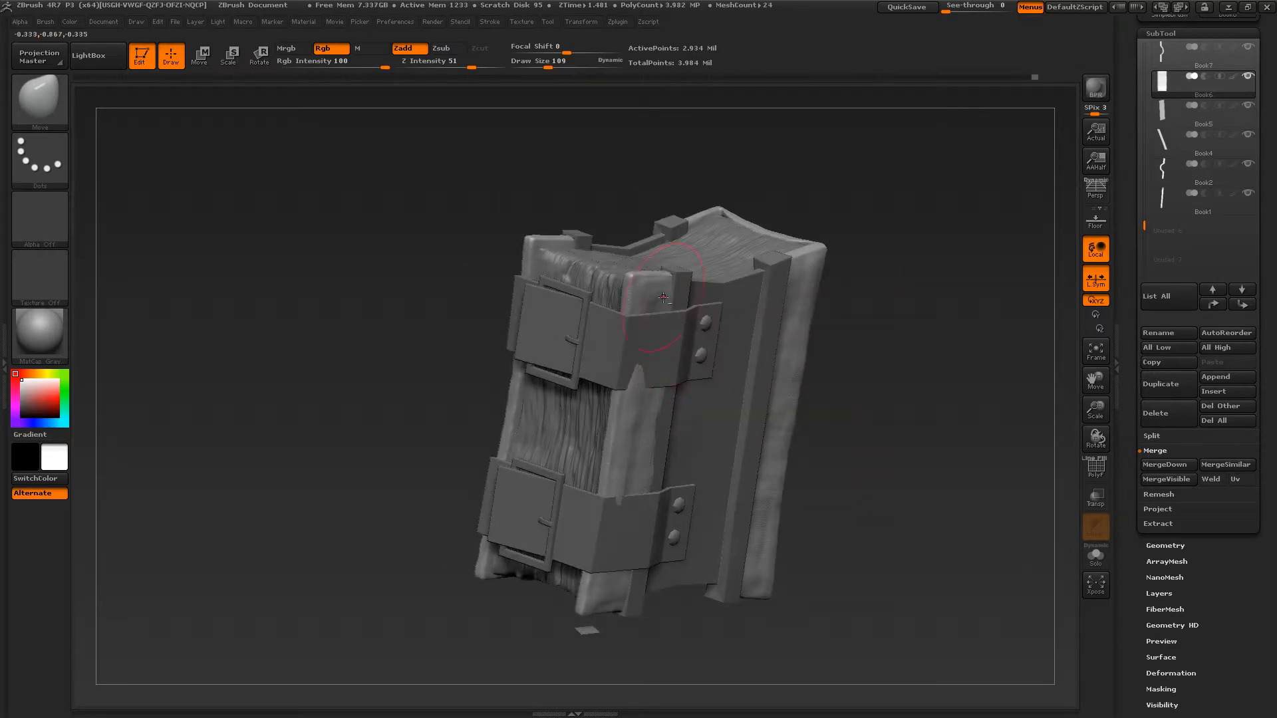
pyautogui.moveTo(649, 426); pyautogui.dragTo(671, 379, button='right')
pyautogui.keyDown('ctrl'); pyautogui.moveTo(671, 380); pyautogui.dragTo(648, 425, button='right'); pyautogui.keyUp('ctrl')
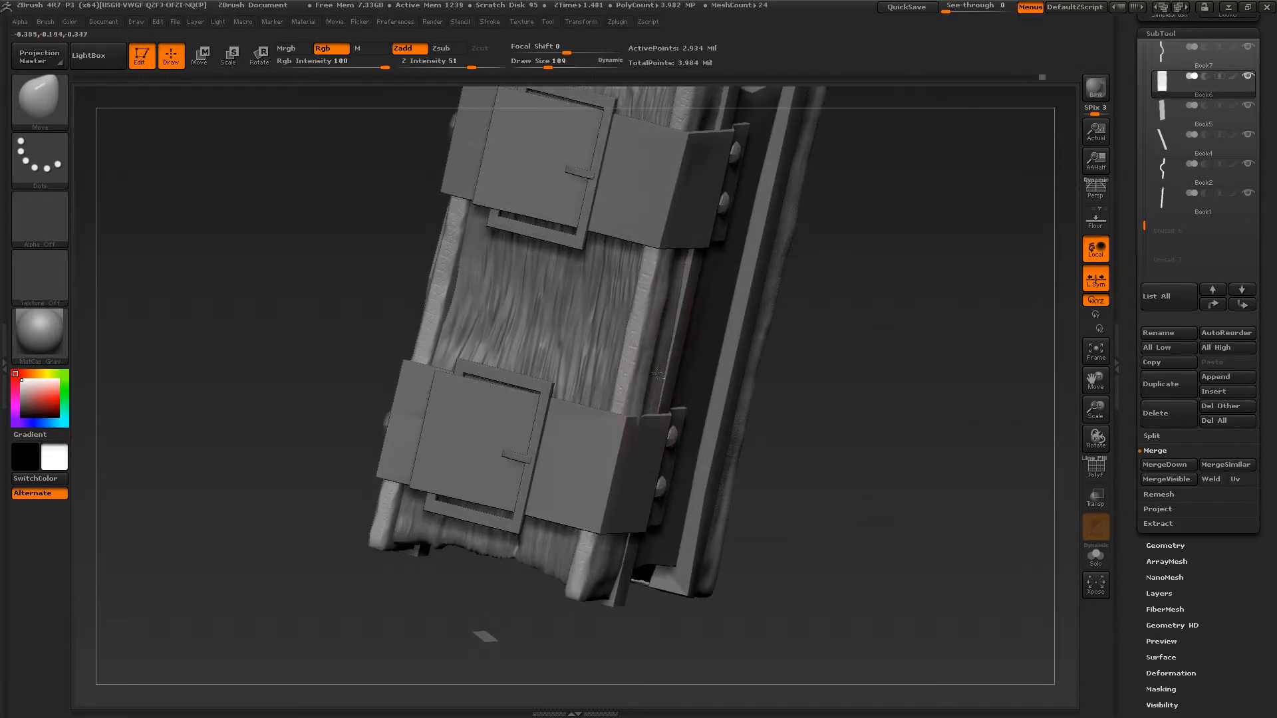
pyautogui.moveTo(634, 533); pyautogui.dragTo(643, 536)
pyautogui.keyDown('ctrl'); pyautogui.moveTo(665, 397); pyautogui.dragTo(655, 359, button='right'); pyautogui.keyUp('ctrl')
pyautogui.moveTo(655, 359); pyautogui.dragTo(790, 392, button='right')
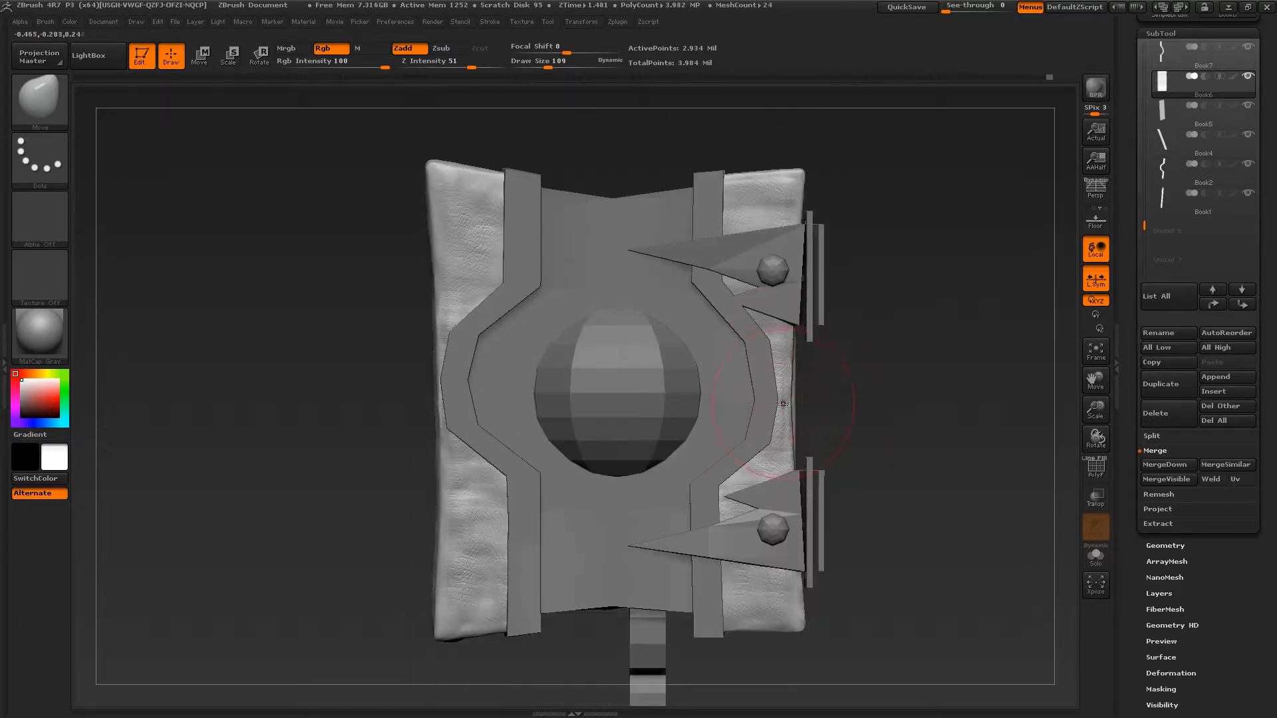
# Move the angled trim subtool Book2 directly below Book7 and merge the two.
pyautogui.keyDown('alt'); pyautogui.click(757, 429); pyautogui.keyUp('alt')
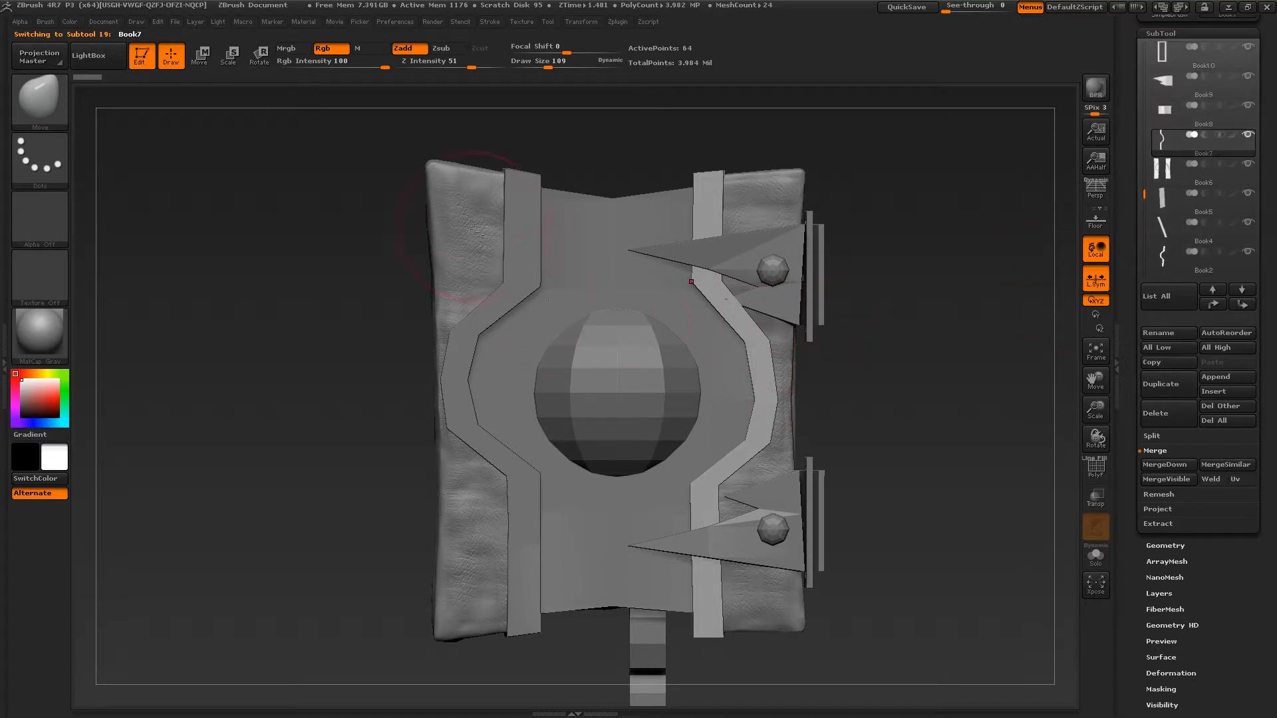
pyautogui.keyDown('alt'); pyautogui.click(522, 238); pyautogui.keyUp('alt')
pyautogui.click(1214, 305)
pyautogui.click(1214, 304)
pyautogui.click(1214, 305)
pyautogui.click(1214, 304)
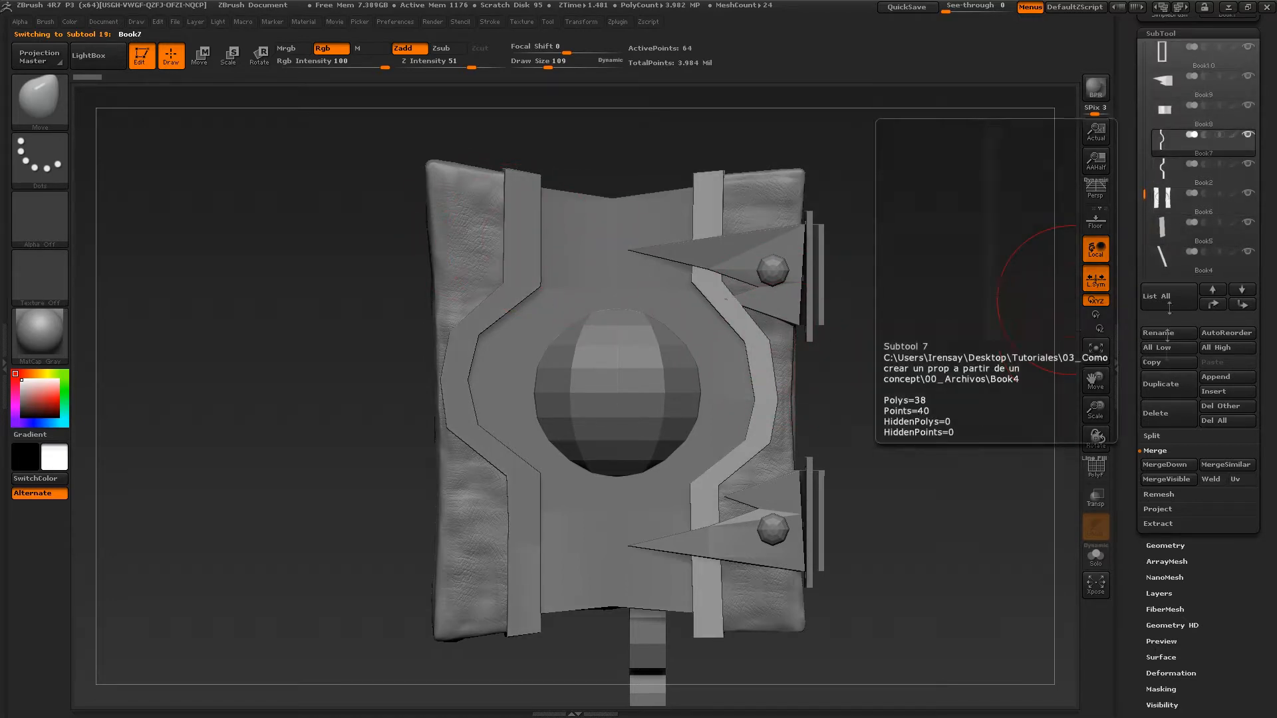
pyautogui.click(1165, 465)
# Select the straight back trim Book4 and merge it down with Book1.
pyautogui.moveTo(905, 470); pyautogui.dragTo(808, 509)
pyautogui.keyDown('alt'); pyautogui.click(787, 125); pyautogui.keyUp('alt')
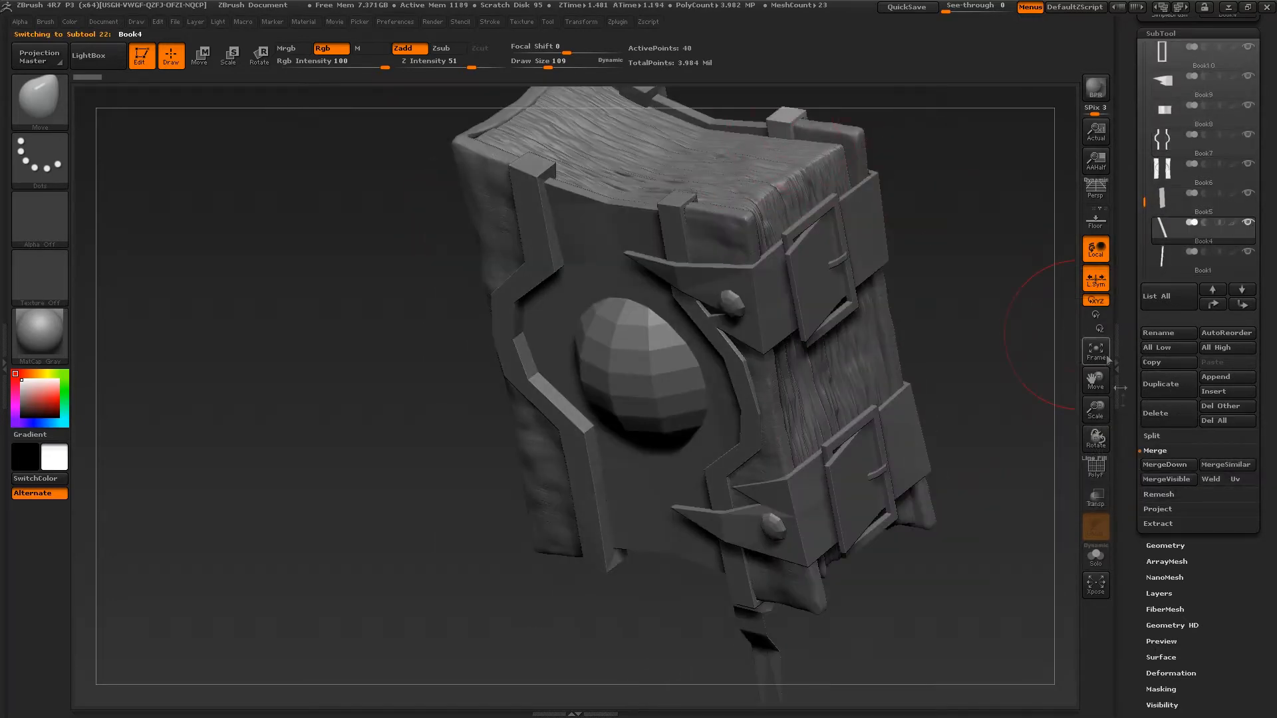
pyautogui.click(1166, 465)
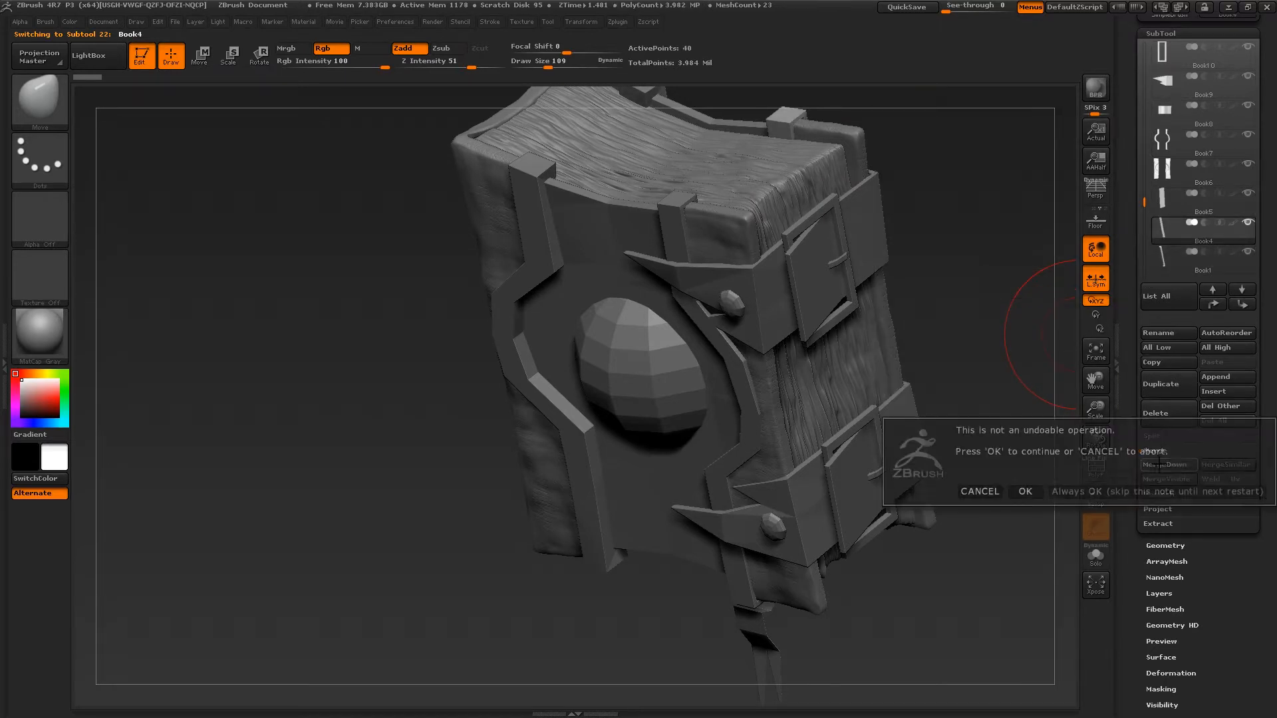
pyautogui.click(1024, 490)
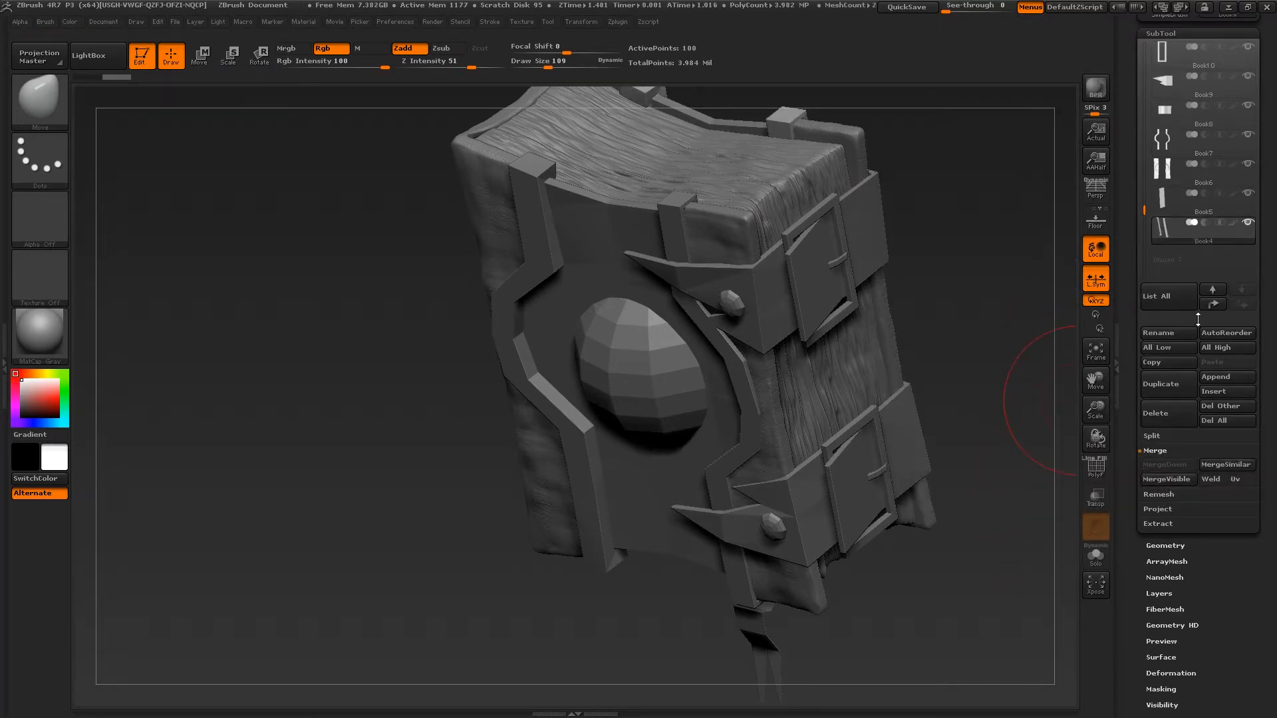
# Move the merged Book4 trim directly below Book7 and merge Book7 down with it.
pyautogui.click(1214, 305)
pyautogui.click(1213, 304)
pyautogui.click(1162, 144)
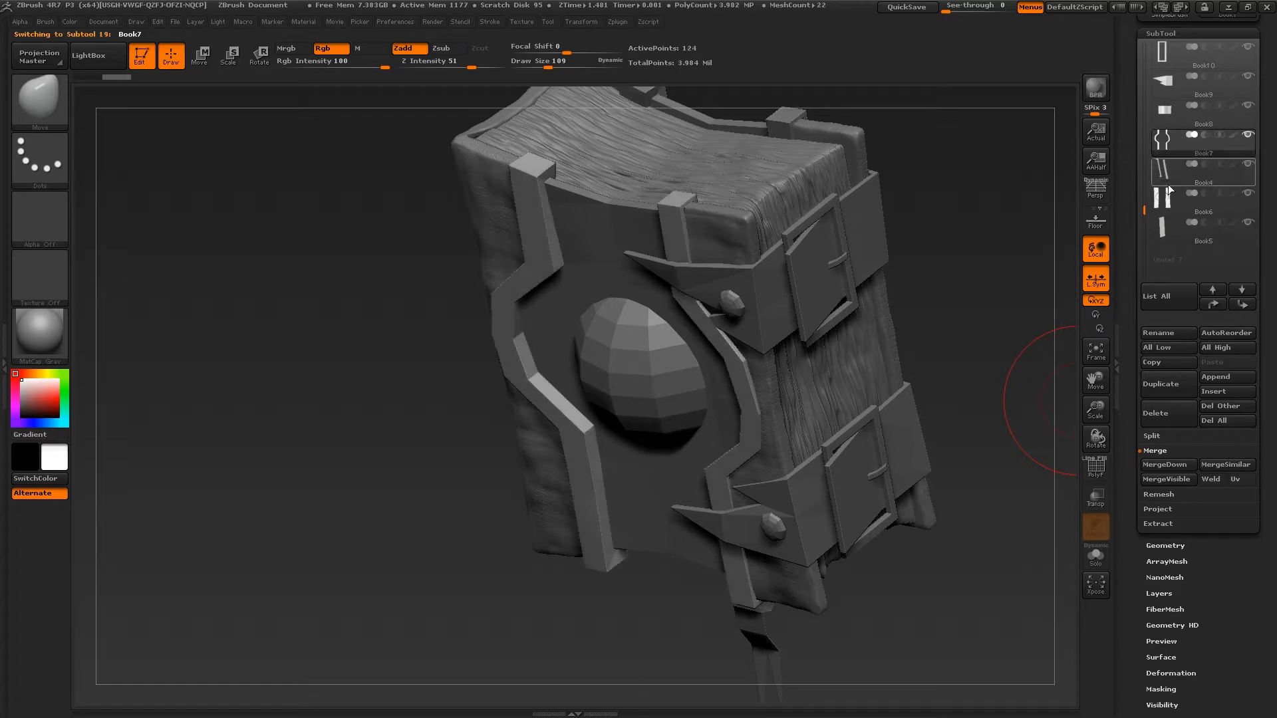
pyautogui.click(1168, 467)
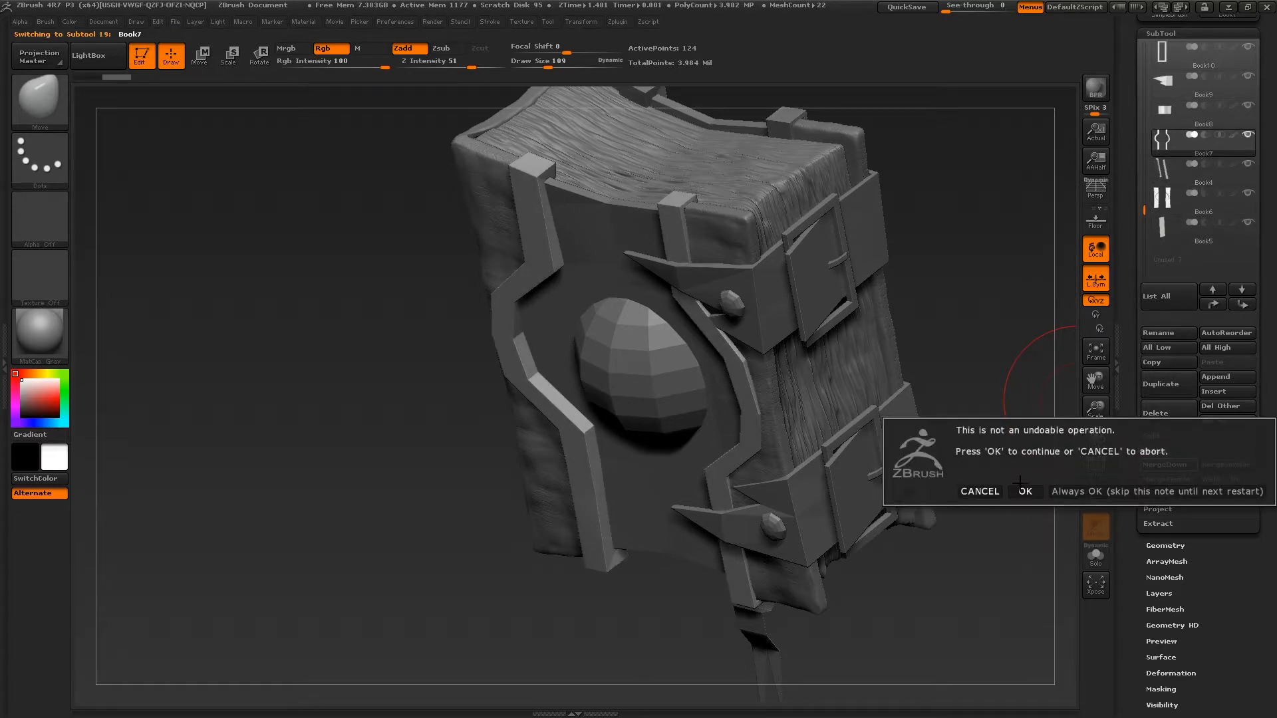
pyautogui.click(1027, 490)
# Turn off smoothing for subdivision and divide the merged Book7 trim up to SDiv 7.
pyautogui.keyDown('alt'); pyautogui.moveTo(870, 422); pyautogui.dragTo(919, 504, button='right'); pyautogui.keyUp('alt')
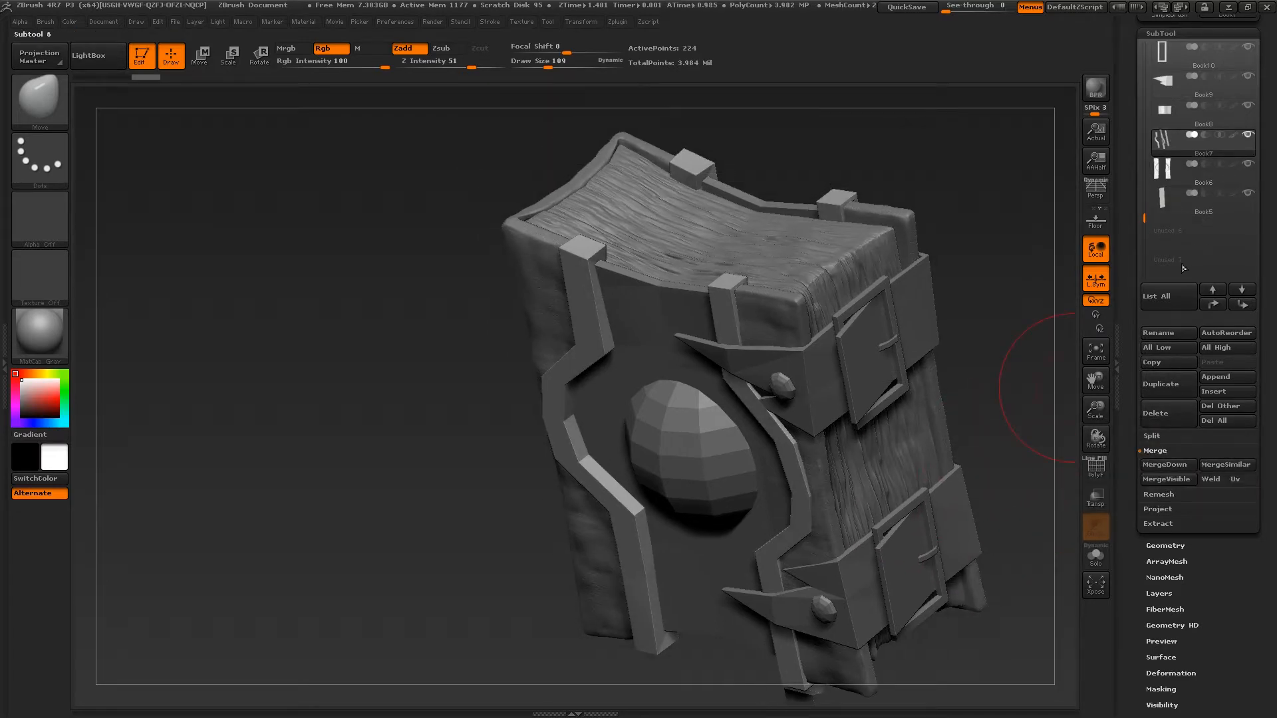
pyautogui.moveTo(775, 532); pyautogui.dragTo(831, 465, button='right')
pyautogui.keyDown('alt'); pyautogui.moveTo(832, 465); pyautogui.dragTo(847, 330, button='right'); pyautogui.keyUp('alt')
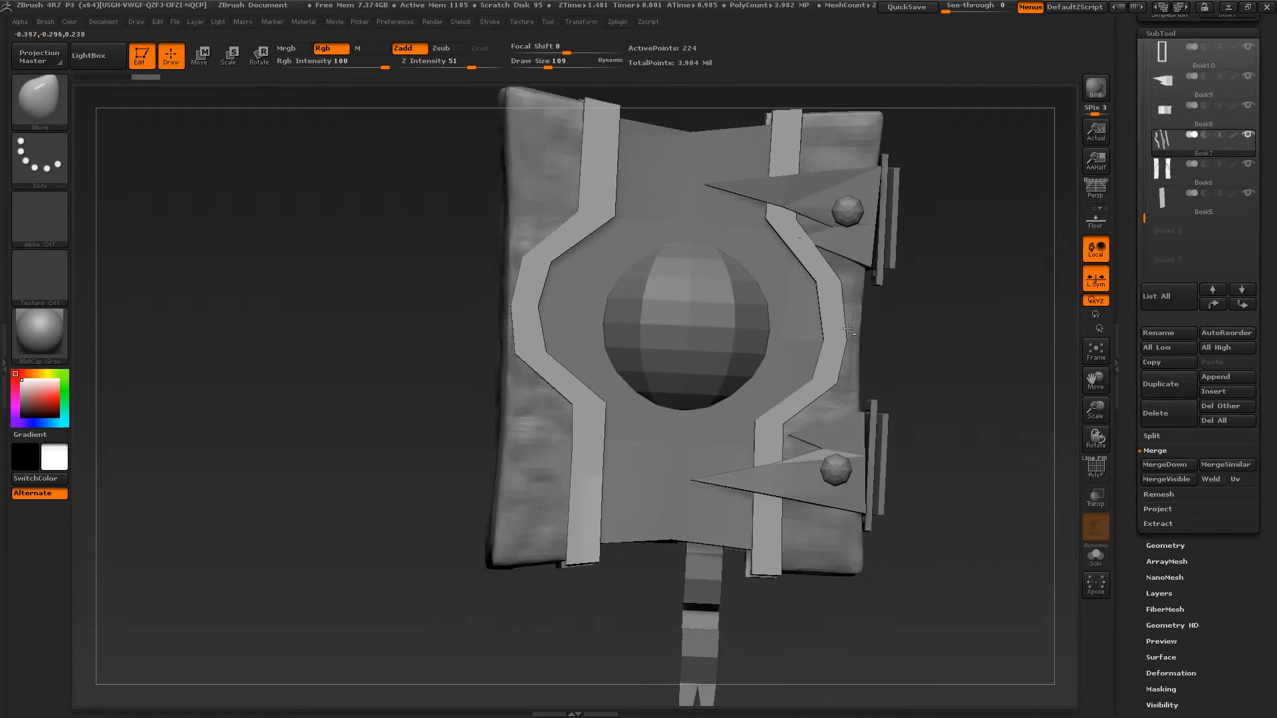
pyautogui.click(1163, 545)
pyautogui.click(1219, 153)
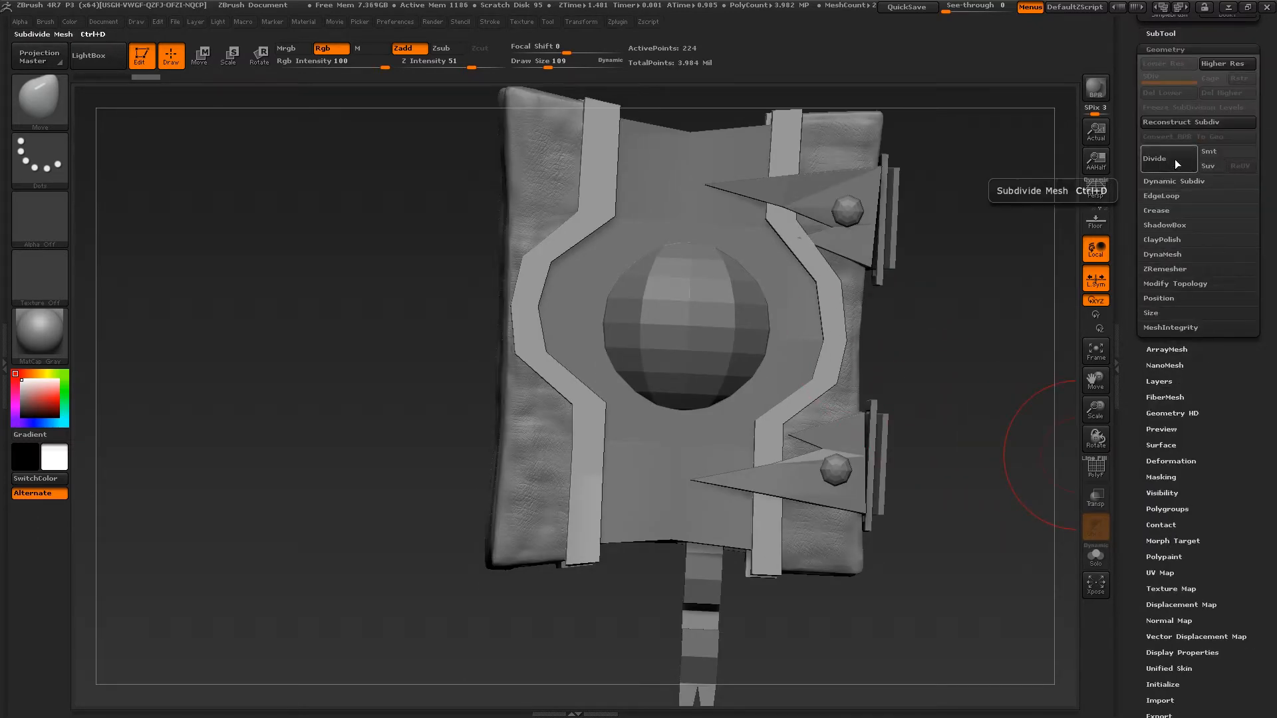
pyautogui.click(1175, 159)
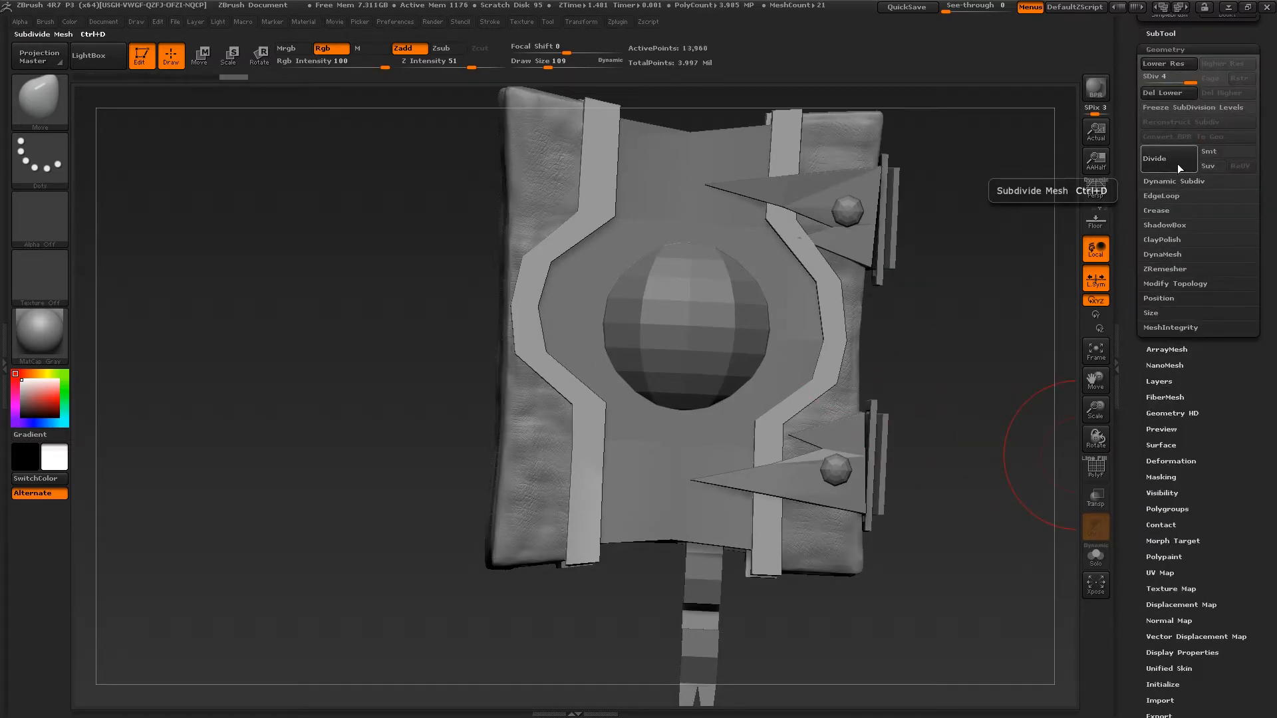
pyautogui.click(1178, 165)
pyautogui.click(1179, 165)
pyautogui.click(1180, 165)
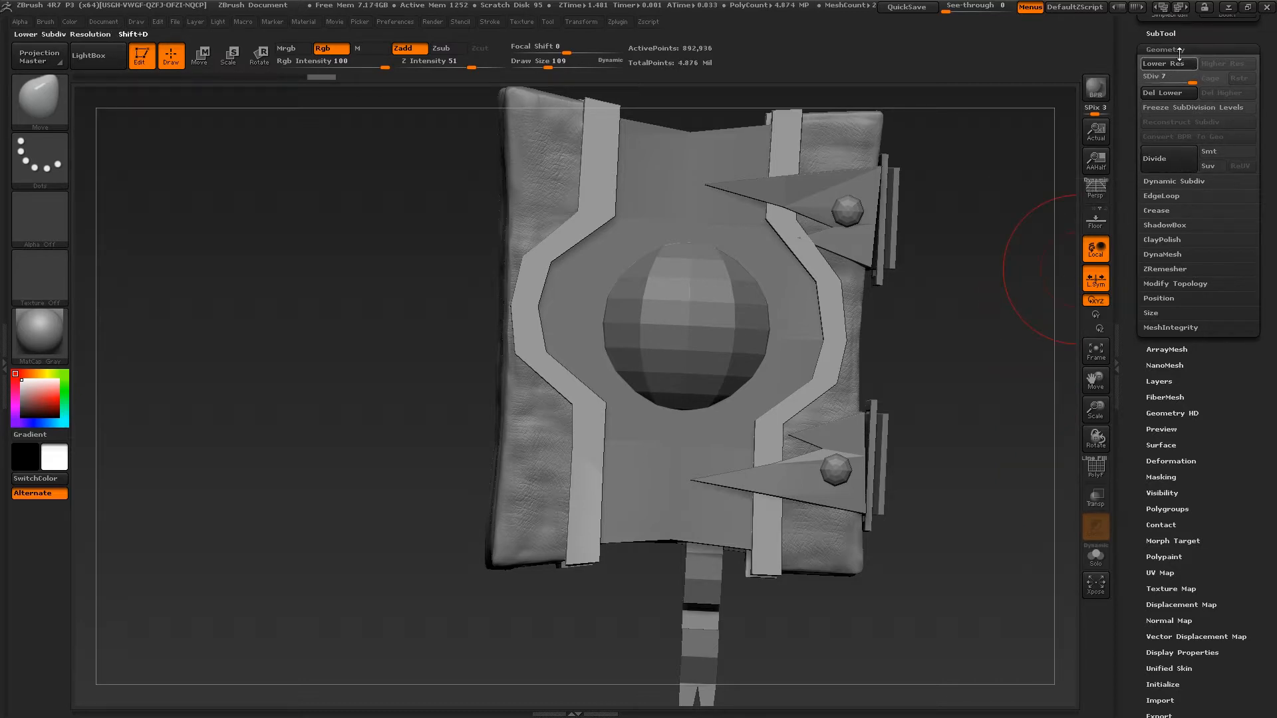
# Isolate the merged Book7 trim subtool so that only its rails are displayed.
pyautogui.click(1190, 33)
pyautogui.click(1248, 136)
pyautogui.moveTo(958, 343)
pyautogui.mouseDown()
pyautogui.moveTo(725, 394)
pyautogui.moveTo(827, 395)
pyautogui.mouseUp()
# Choose the TrimDynamic brush and set its draw size to 17 for wearing down the trim edges.
pyautogui.press('b')
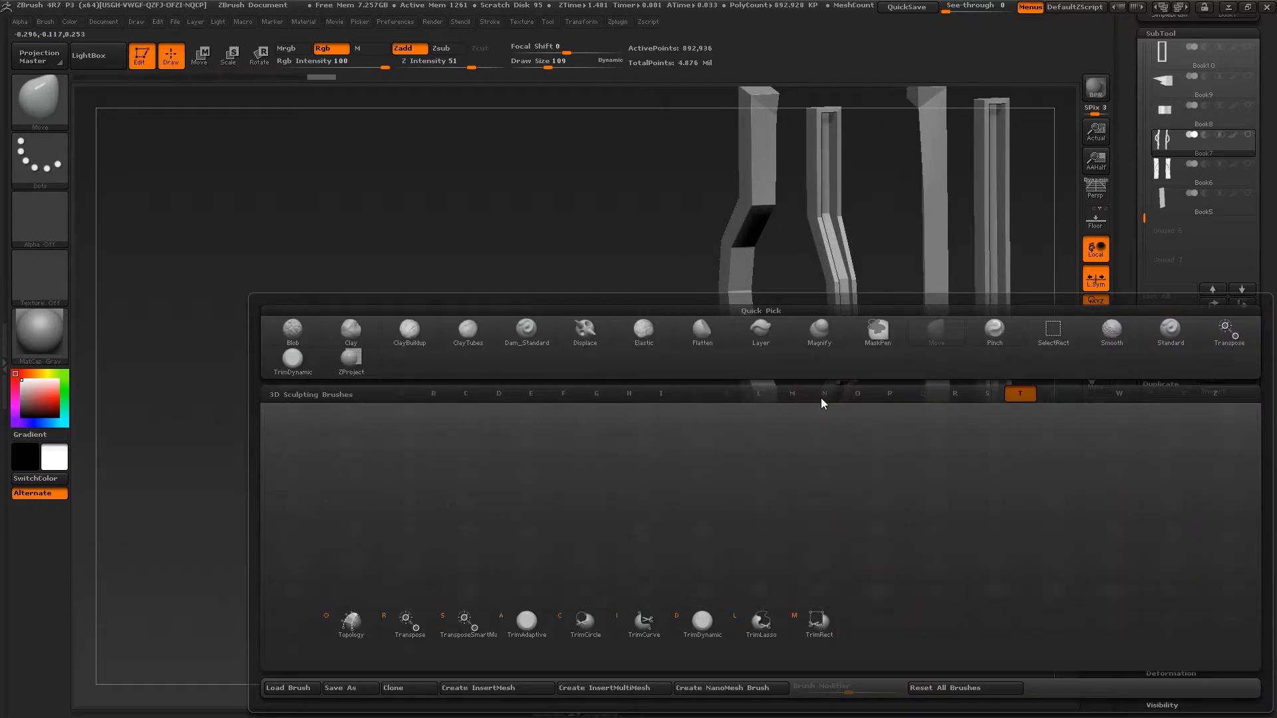
pyautogui.press('t')
pyautogui.press('d')
pyautogui.press('s')
pyautogui.moveTo(817, 379)
pyautogui.keyDown('ctrl'); pyautogui.mouseDown(button='right')
pyautogui.moveTo(839, 396)
pyautogui.moveTo(854, 367)
pyautogui.moveTo(843, 363)
pyautogui.moveTo(842, 393)
pyautogui.mouseUp(button='right'); pyautogui.keyUp('ctrl')
pyautogui.press('s')
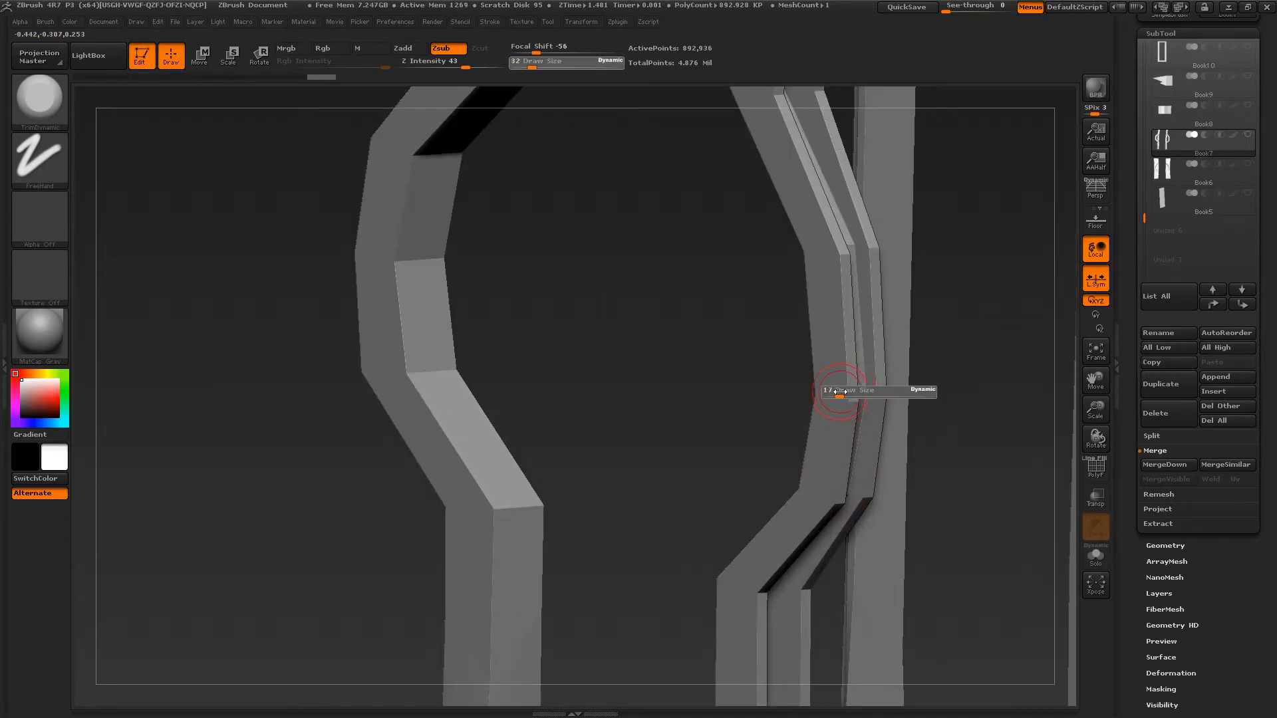
pyautogui.click(840, 392)
# Set the draw size to 11 and chip the thin inner lip along the bend of the curved rail.
pyautogui.moveTo(842, 287)
pyautogui.mouseDown(button='right')
pyautogui.moveTo(832, 427)
pyautogui.moveTo(843, 422)
pyautogui.mouseUp(button='right')
pyautogui.press('s')
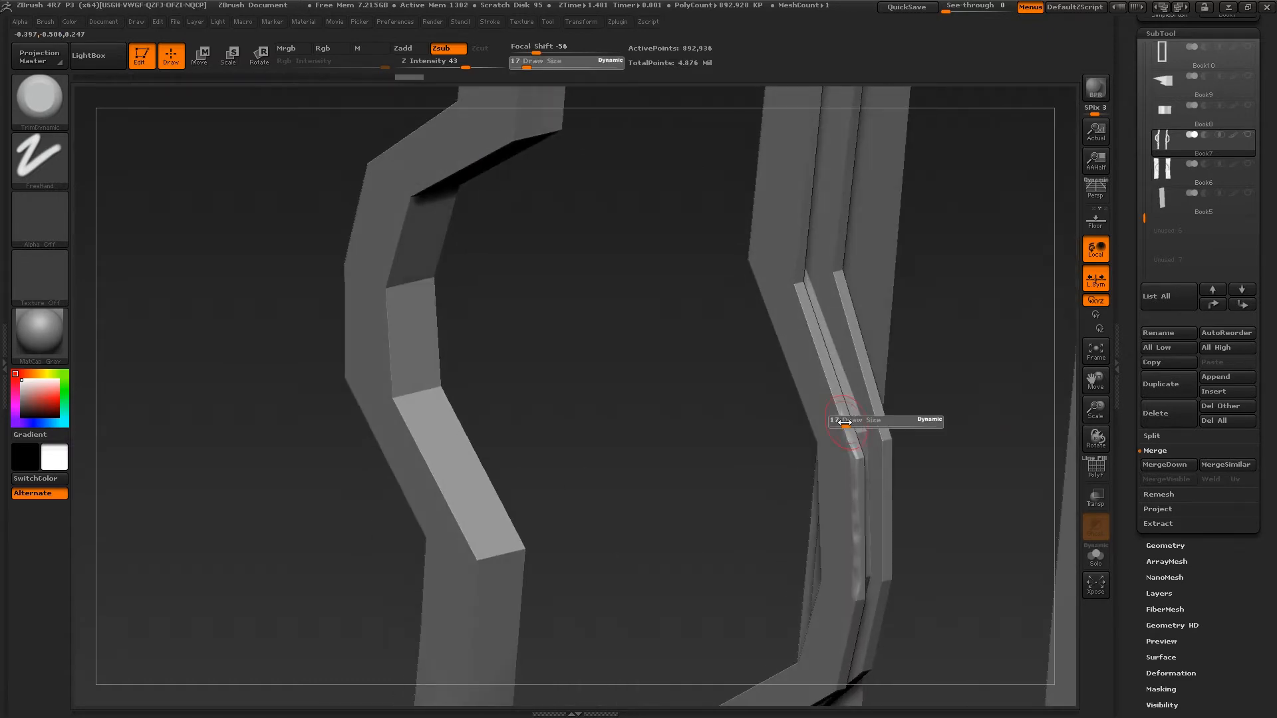
pyautogui.click(842, 422)
pyautogui.press('s')
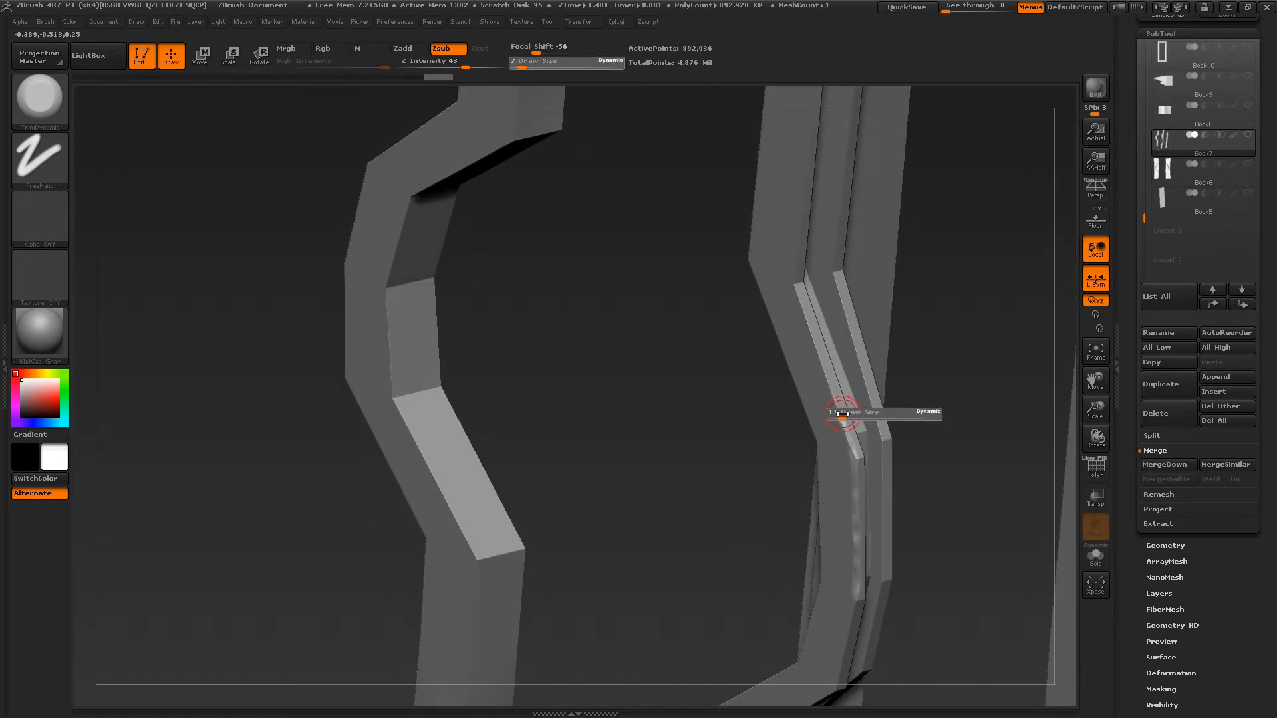
pyautogui.click(841, 416)
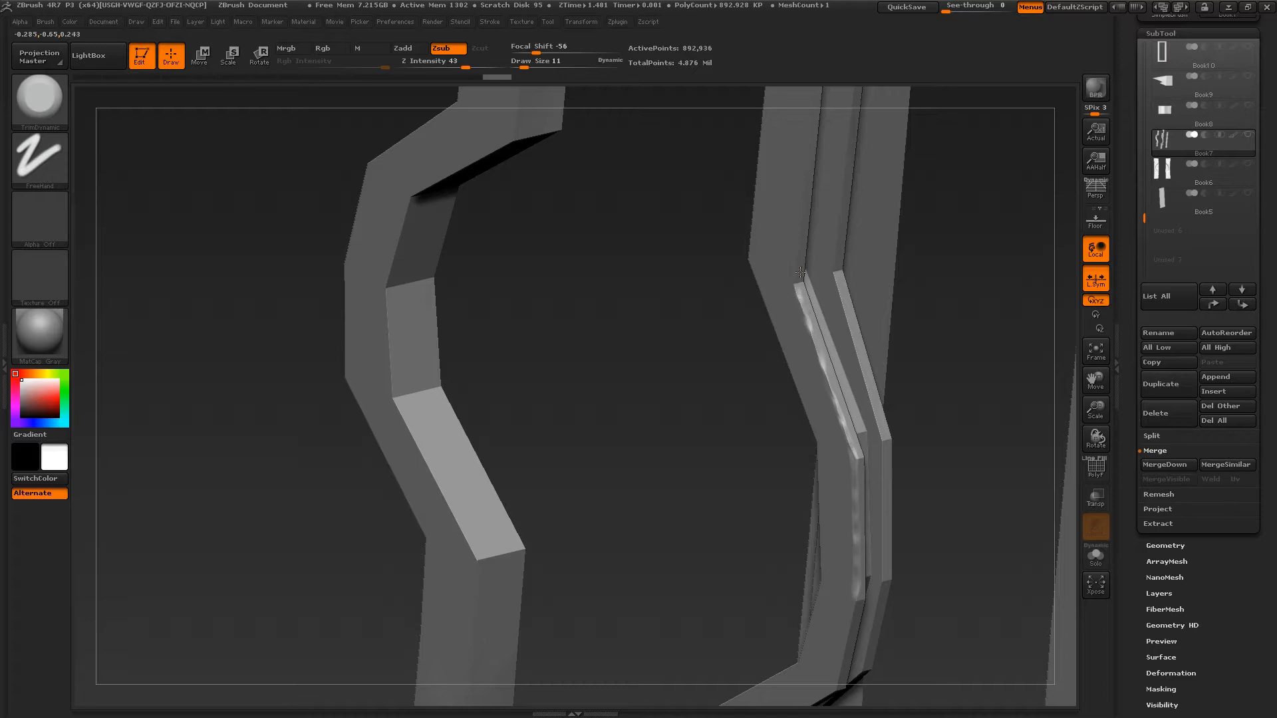
# Set the draw size to 20 and round off the edges at the upper end of the curved rail.
pyautogui.moveTo(797, 262); pyautogui.dragTo(790, 364, button='right')
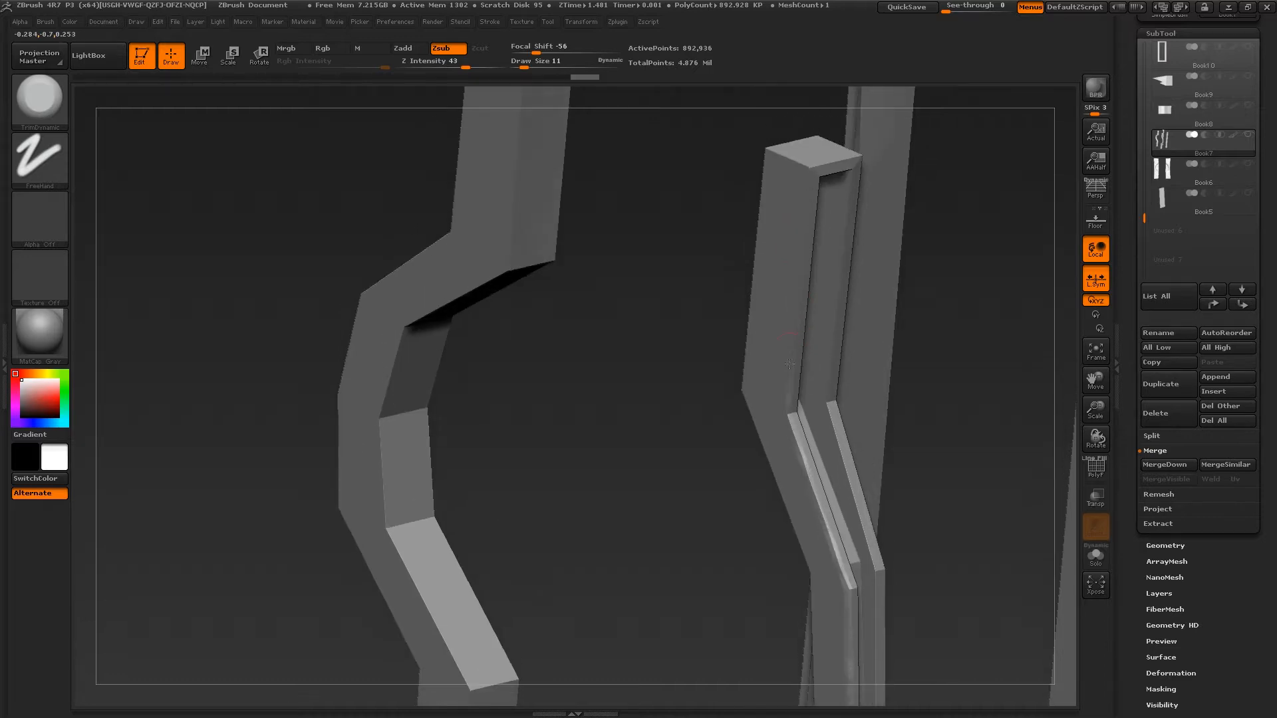
pyautogui.moveTo(813, 182)
pyautogui.mouseDown(button='right')
pyautogui.moveTo(791, 316)
pyautogui.moveTo(814, 300)
pyautogui.mouseUp(button='right')
pyautogui.press('s')
pyautogui.click(787, 318)
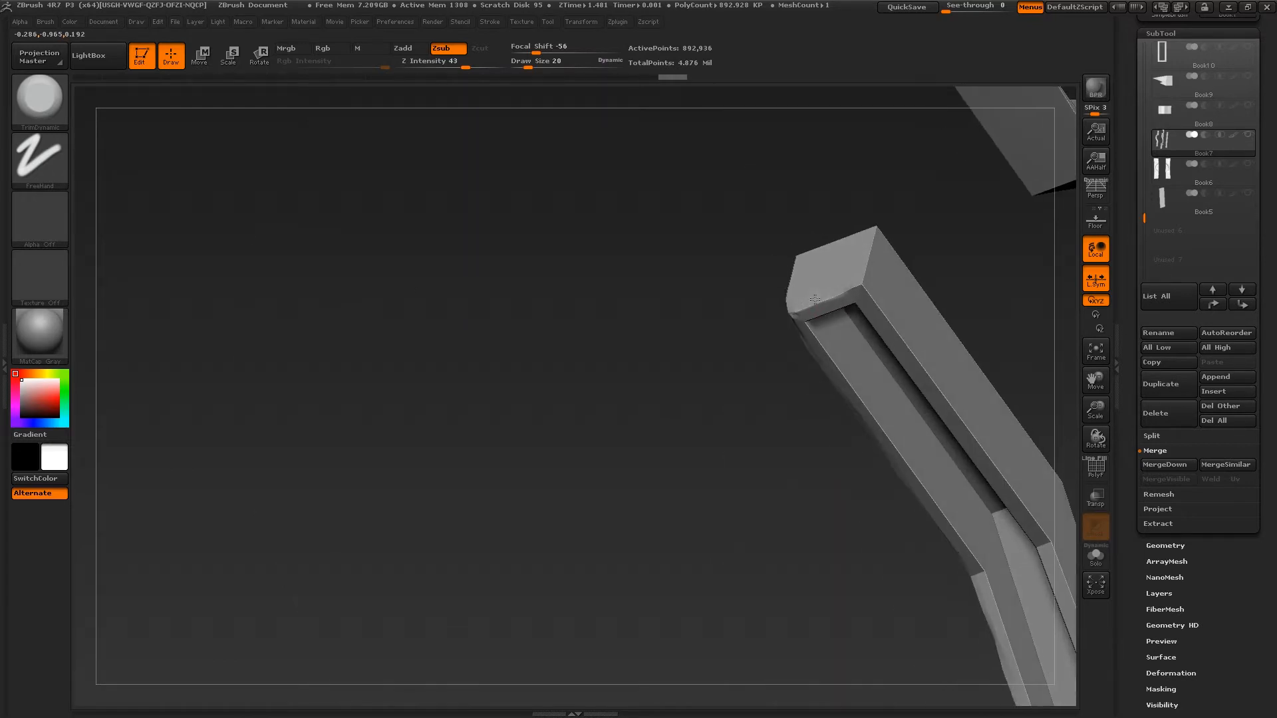
pyautogui.moveTo(886, 325)
pyautogui.mouseDown(button='right')
pyautogui.moveTo(858, 292)
pyautogui.moveTo(838, 319)
pyautogui.mouseUp(button='right')
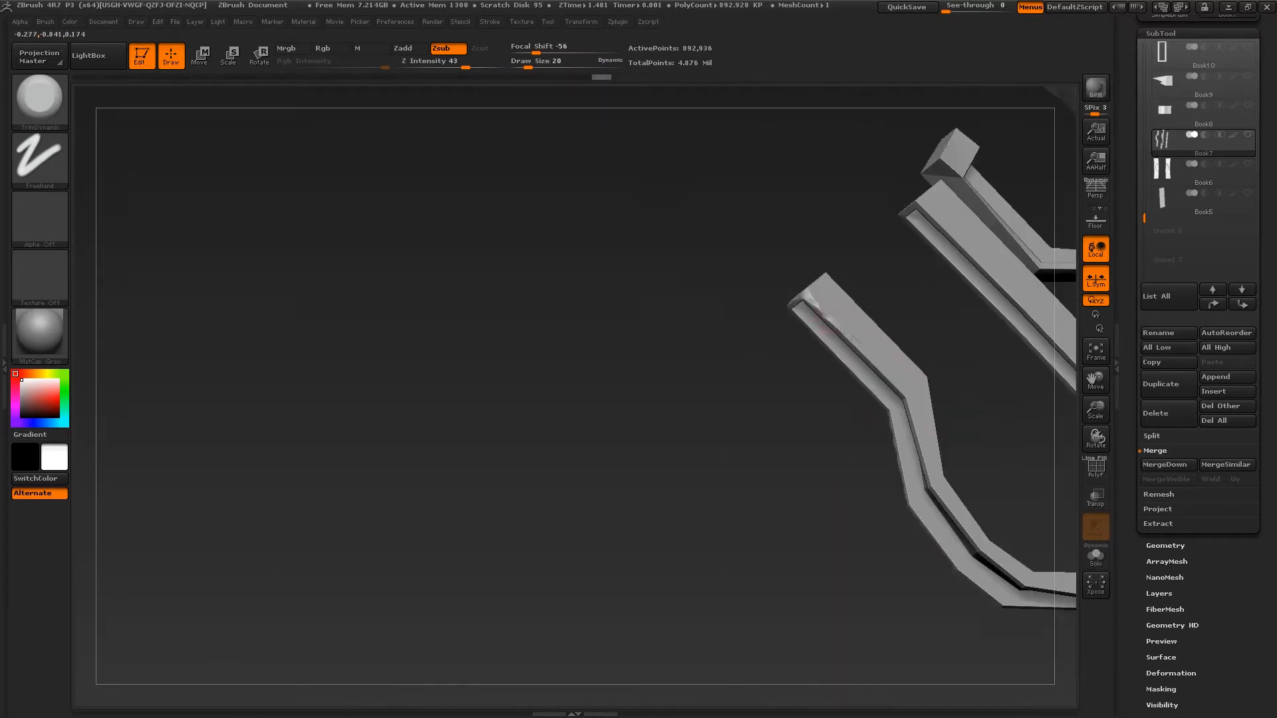
# Wear down the channel-side edge of the curved rail from its upper end into the bend.
pyautogui.moveTo(848, 336); pyautogui.dragTo(879, 370)
pyautogui.moveTo(879, 370); pyautogui.dragTo(868, 373, button='right')
pyautogui.moveTo(868, 372); pyautogui.dragTo(908, 409)
pyautogui.moveTo(908, 409); pyautogui.dragTo(866, 303, button='right')
pyautogui.moveTo(866, 303); pyautogui.dragTo(913, 424)
pyautogui.moveTo(912, 425); pyautogui.dragTo(883, 377, button='right')
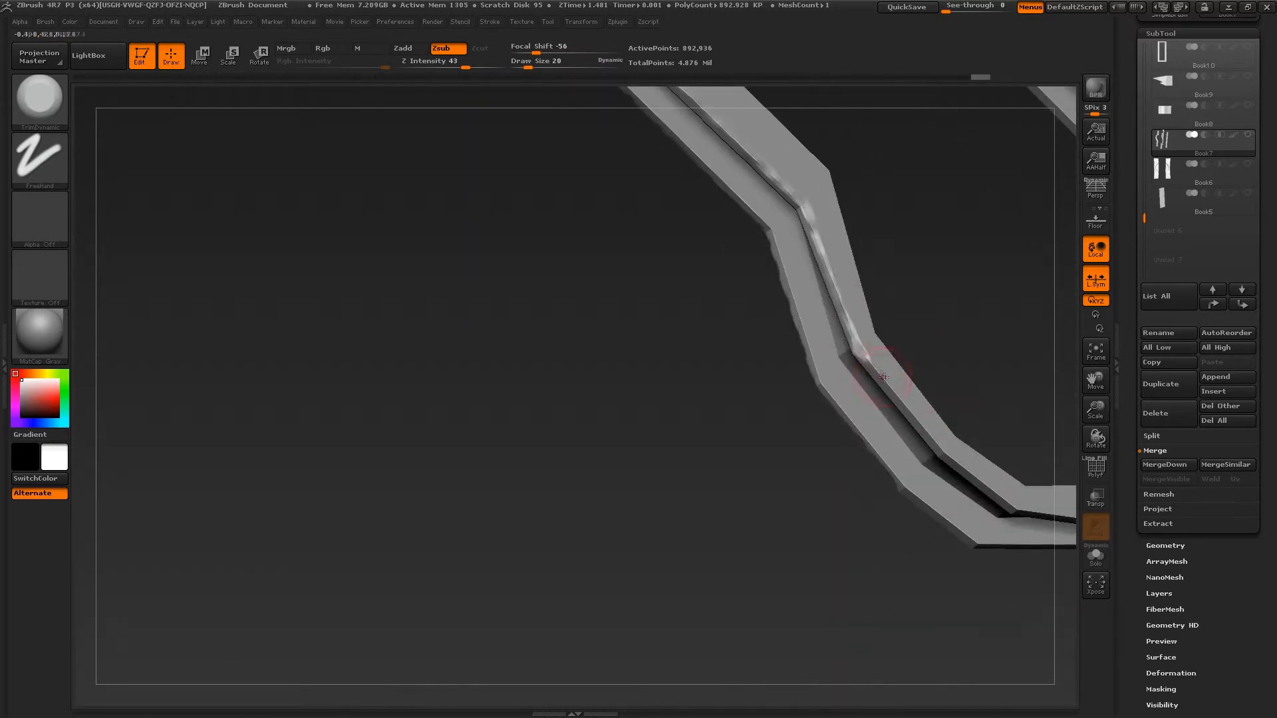
# Continue the worn channel-side edge around the bend and along the straight section to the rail's lower end.
pyautogui.keyDown('alt'); pyautogui.moveTo(941, 451); pyautogui.dragTo(819, 386, button='right'); pyautogui.keyUp('alt')
pyautogui.moveTo(819, 386); pyautogui.dragTo(888, 440)
pyautogui.keyDown('alt'); pyautogui.moveTo(888, 441); pyautogui.dragTo(814, 423, button='right'); pyautogui.keyUp('alt')
pyautogui.moveTo(814, 423); pyautogui.dragTo(944, 458)
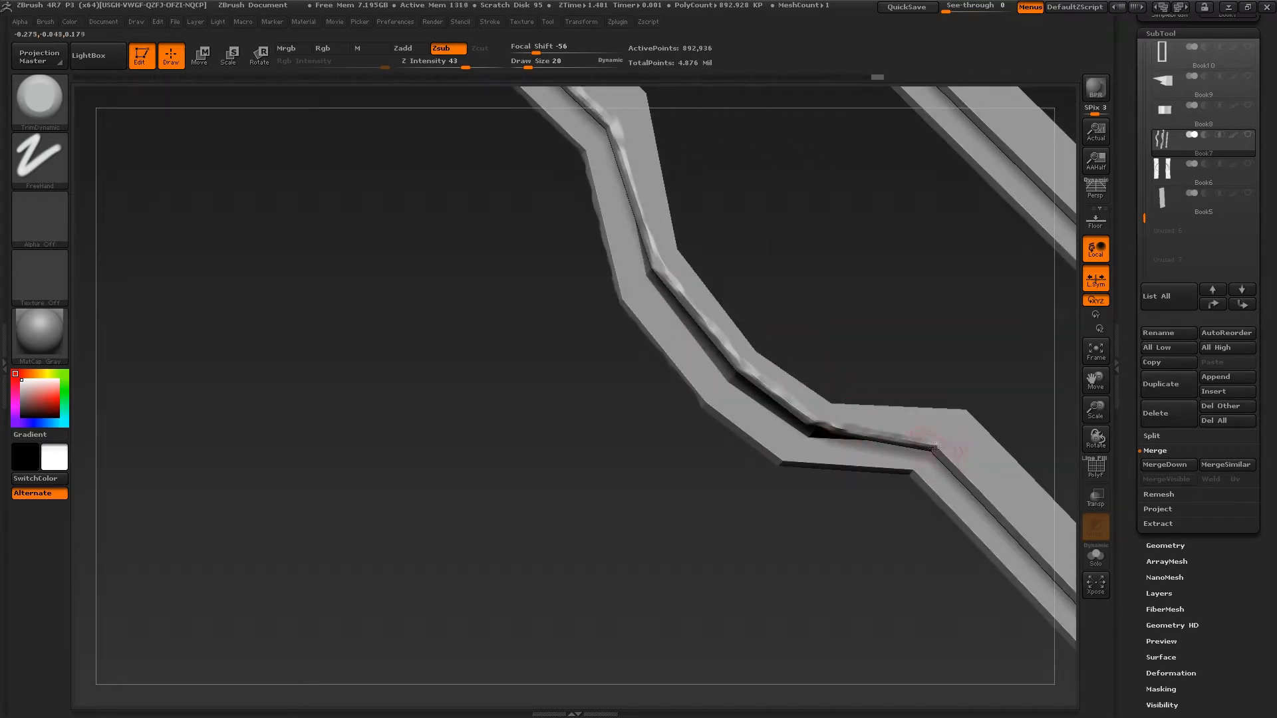
pyautogui.keyDown('alt'); pyautogui.moveTo(944, 458); pyautogui.dragTo(787, 343, button='right'); pyautogui.keyUp('alt')
pyautogui.moveTo(889, 453); pyautogui.dragTo(954, 521)
pyautogui.keyDown('alt'); pyautogui.moveTo(953, 521); pyautogui.dragTo(819, 408, button='right'); pyautogui.keyUp('alt')
pyautogui.moveTo(819, 408); pyautogui.dragTo(883, 466)
pyautogui.moveTo(883, 466); pyautogui.dragTo(861, 451, button='right')
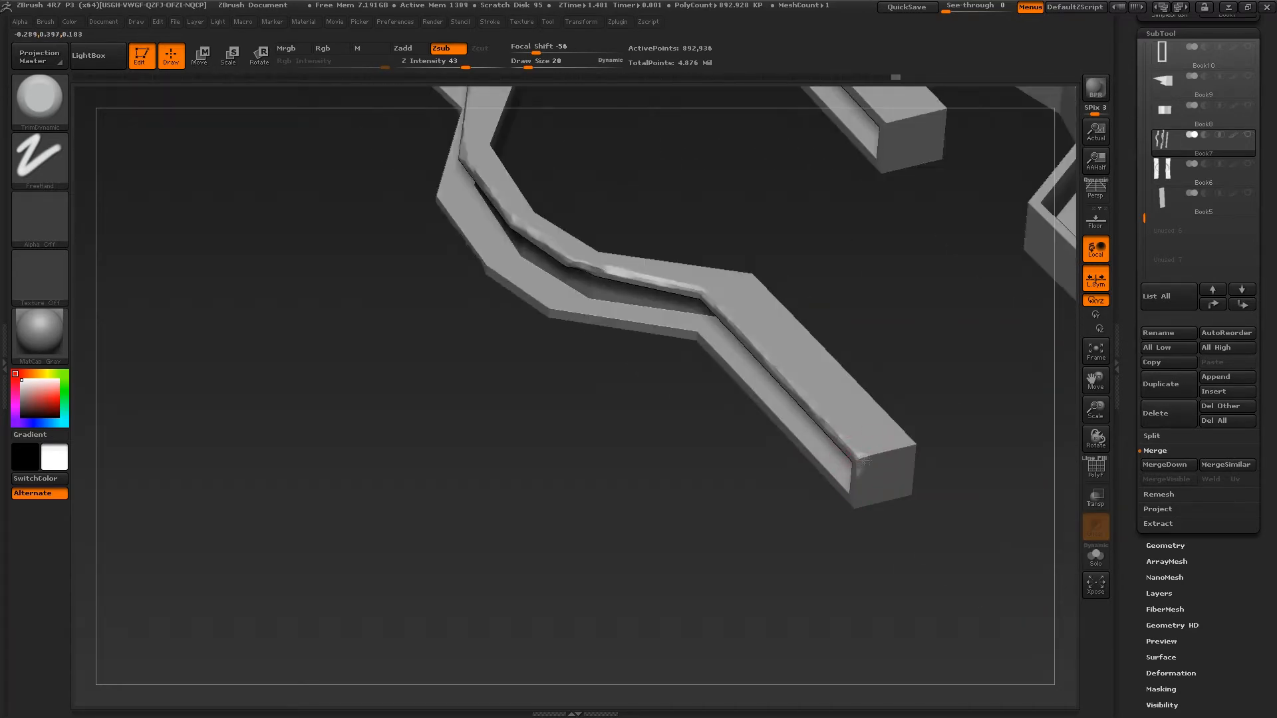
# Bevel the corners of the curved rail's lower end and start roughening its adjoining long edges.
pyautogui.moveTo(861, 451); pyautogui.dragTo(912, 453)
pyautogui.moveTo(912, 454)
pyautogui.mouseDown(button='right')
pyautogui.moveTo(889, 389)
pyautogui.moveTo(889, 410)
pyautogui.moveTo(898, 426)
pyautogui.moveTo(892, 313)
pyautogui.mouseUp(button='right')
pyautogui.moveTo(892, 313); pyautogui.dragTo(921, 392)
pyautogui.moveTo(921, 392)
pyautogui.mouseDown(button='right')
pyautogui.moveTo(889, 361)
pyautogui.moveTo(837, 241)
pyautogui.mouseUp(button='right')
pyautogui.moveTo(836, 241); pyautogui.dragTo(851, 358)
pyautogui.moveTo(852, 358); pyautogui.dragTo(879, 245, button='right')
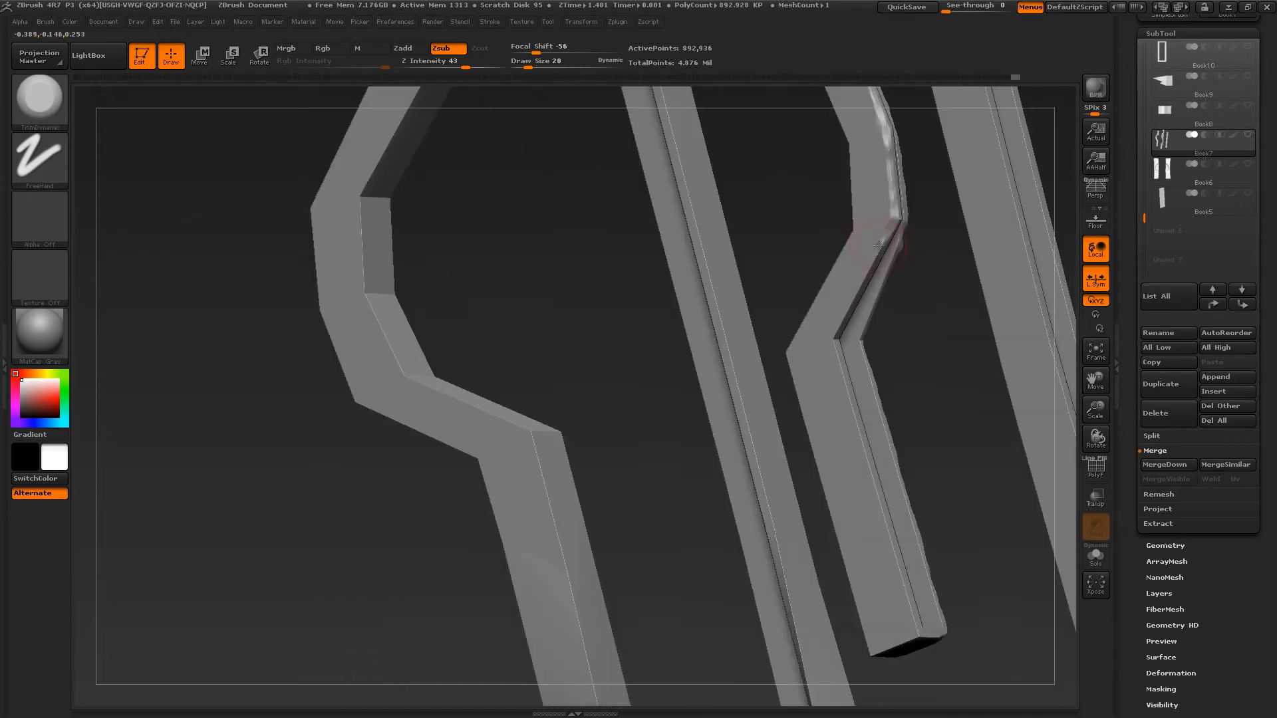
# Roughen the outer edge of the curved rail's lower half and the front edge of its lower straight section.
pyautogui.moveTo(833, 347); pyautogui.dragTo(865, 339, button='right')
pyautogui.keyDown('alt'); pyautogui.moveTo(865, 340); pyautogui.dragTo(839, 229, button='right'); pyautogui.keyUp('alt')
pyautogui.moveTo(807, 230); pyautogui.dragTo(817, 315)
pyautogui.moveTo(859, 459); pyautogui.dragTo(875, 531)
pyautogui.moveTo(876, 531)
pyautogui.mouseDown(button='right')
pyautogui.moveTo(858, 373)
pyautogui.moveTo(891, 413)
pyautogui.mouseUp(button='right')
pyautogui.moveTo(963, 508); pyautogui.dragTo(738, 376)
pyautogui.moveTo(738, 376); pyautogui.dragTo(758, 402, button='right')
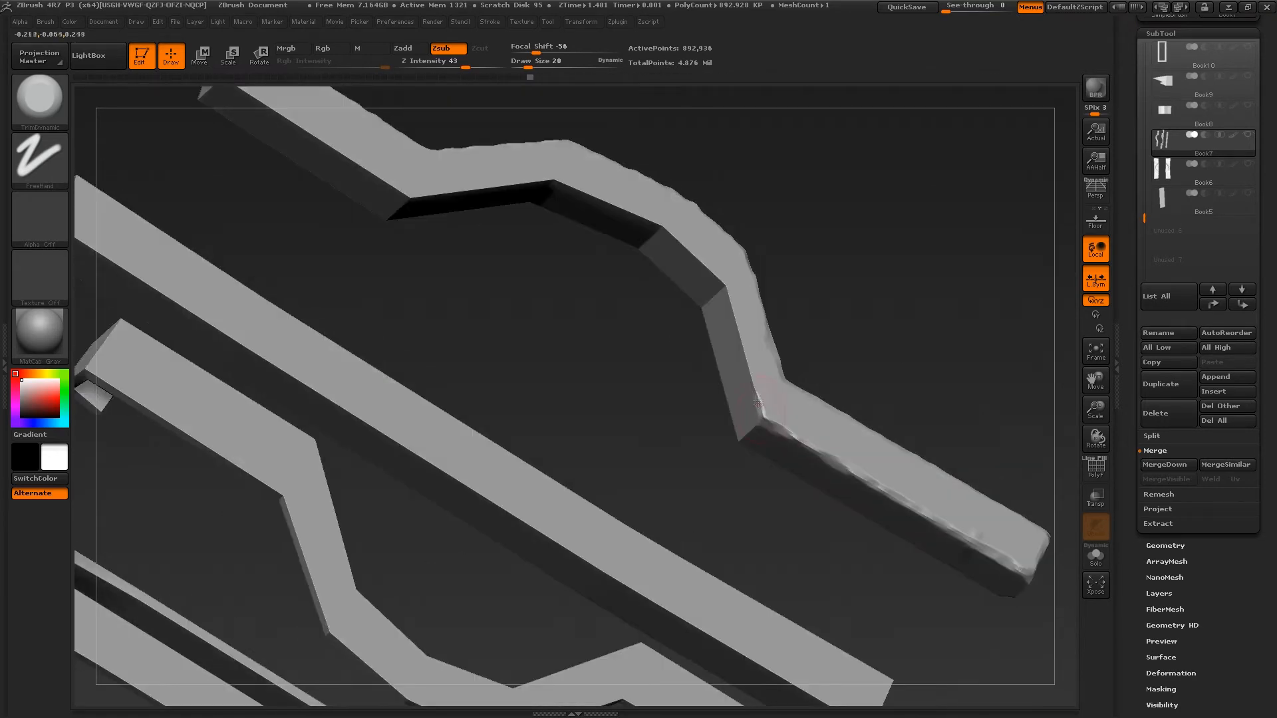
# Wear down the inner front edge of the curved rail from the bend up to its upper end.
pyautogui.moveTo(715, 274); pyautogui.dragTo(812, 414, button='right')
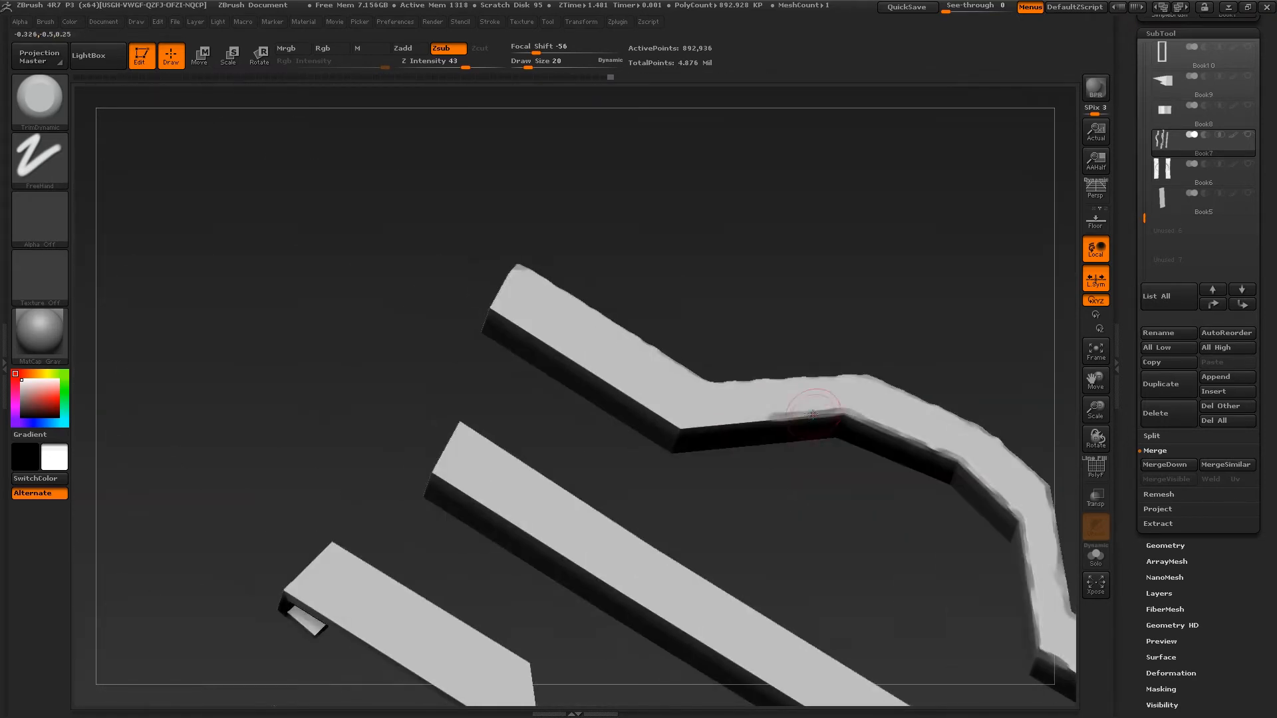
pyautogui.moveTo(682, 424); pyautogui.dragTo(499, 316)
pyautogui.moveTo(499, 316)
pyautogui.mouseDown(button='right')
pyautogui.moveTo(565, 341)
pyautogui.moveTo(665, 340)
pyautogui.mouseUp(button='right')
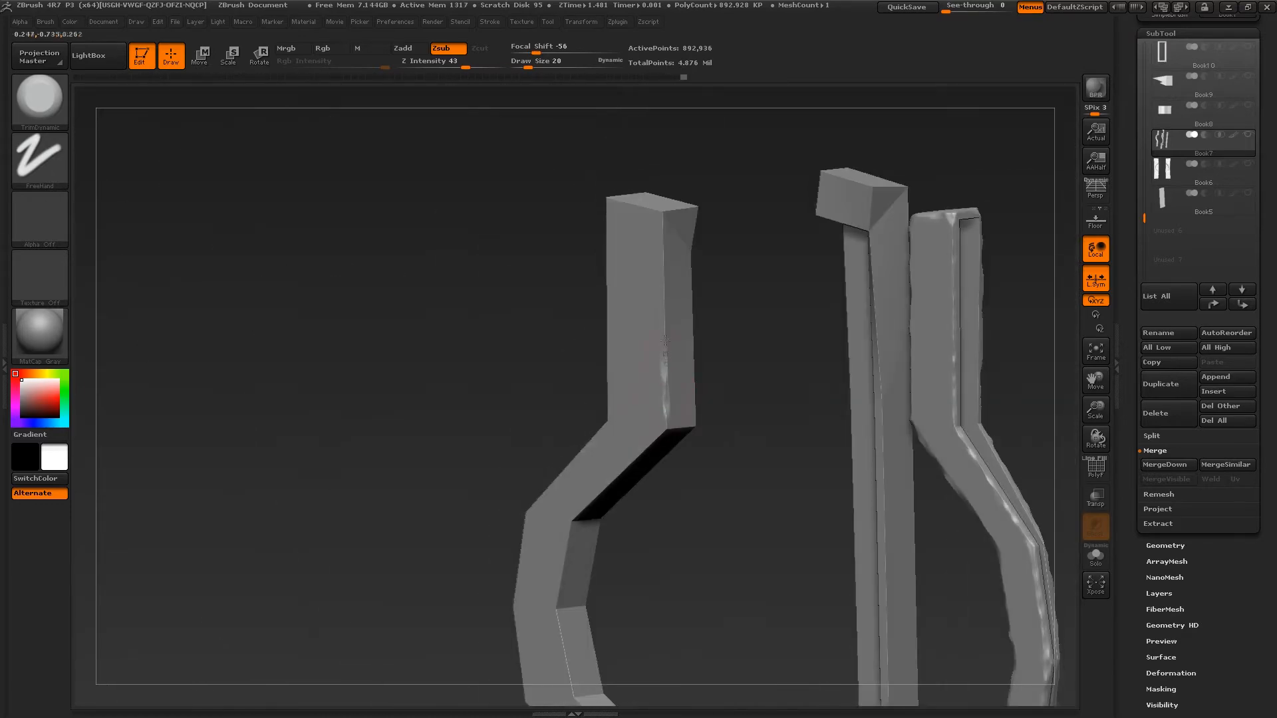
# Chip the upper straight section and end corners of the second curved rail, continuing toward its bend.
pyautogui.moveTo(666, 346); pyautogui.dragTo(664, 263)
pyautogui.moveTo(665, 262); pyautogui.dragTo(719, 274, button='right')
pyautogui.moveTo(718, 274); pyautogui.dragTo(658, 242)
pyautogui.moveTo(659, 242)
pyautogui.mouseDown(button='right')
pyautogui.moveTo(679, 245)
pyautogui.moveTo(775, 177)
pyautogui.mouseUp(button='right')
pyautogui.moveTo(775, 177); pyautogui.dragTo(750, 209)
pyautogui.moveTo(651, 328); pyautogui.dragTo(643, 342)
pyautogui.keyDown('alt'); pyautogui.moveTo(643, 342); pyautogui.dragTo(735, 331, button='right'); pyautogui.keyUp('alt')
pyautogui.moveTo(735, 331); pyautogui.dragTo(686, 354)
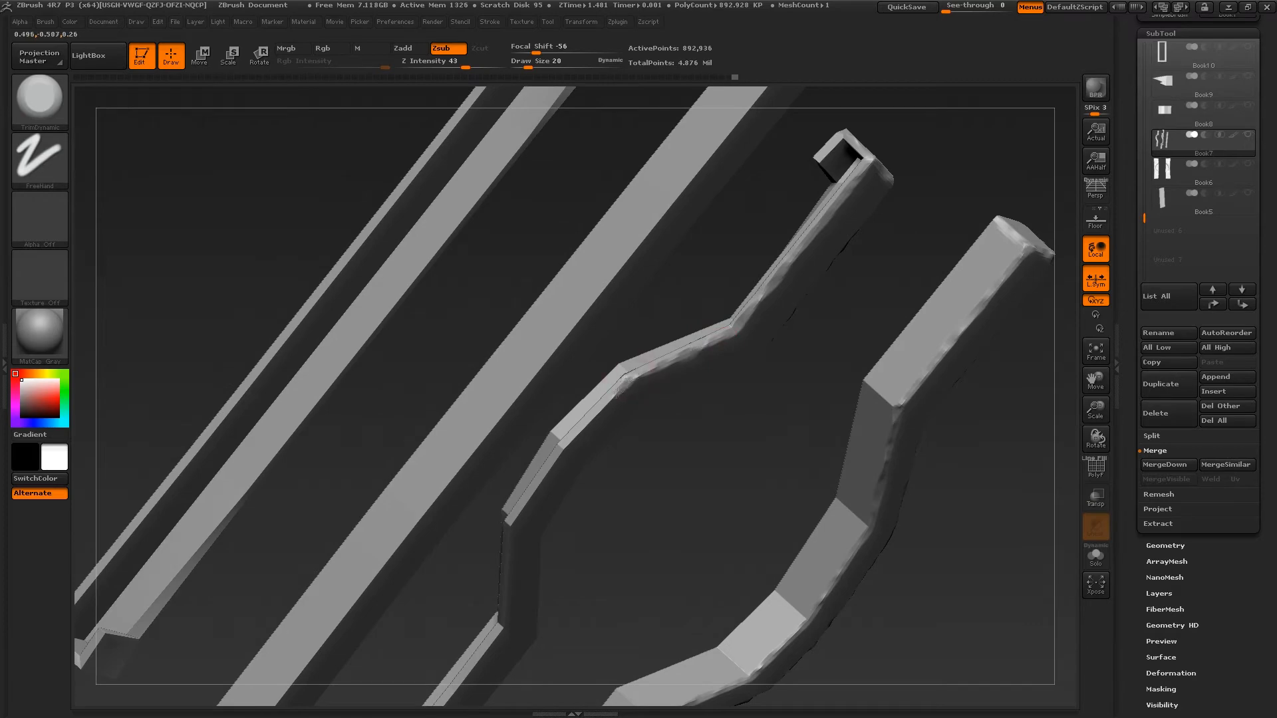
# Wear down the outer edge of the second curved rail around the bend and toward its lower end.
pyautogui.keyDown('alt'); pyautogui.moveTo(618, 392); pyautogui.dragTo(745, 273, button='right'); pyautogui.keyUp('alt')
pyautogui.moveTo(745, 273); pyautogui.dragTo(665, 372)
pyautogui.keyDown('alt'); pyautogui.moveTo(665, 373); pyautogui.dragTo(704, 302, button='right'); pyautogui.keyUp('alt')
pyautogui.moveTo(704, 302)
pyautogui.mouseDown()
pyautogui.moveTo(684, 326)
pyautogui.moveTo(685, 393)
pyautogui.mouseUp()
pyautogui.moveTo(685, 393)
pyautogui.keyDown('alt'); pyautogui.mouseDown(button='right')
pyautogui.moveTo(721, 311)
pyautogui.moveTo(709, 256)
pyautogui.mouseUp(button='right'); pyautogui.keyUp('alt')
pyautogui.moveTo(709, 256); pyautogui.dragTo(714, 350)
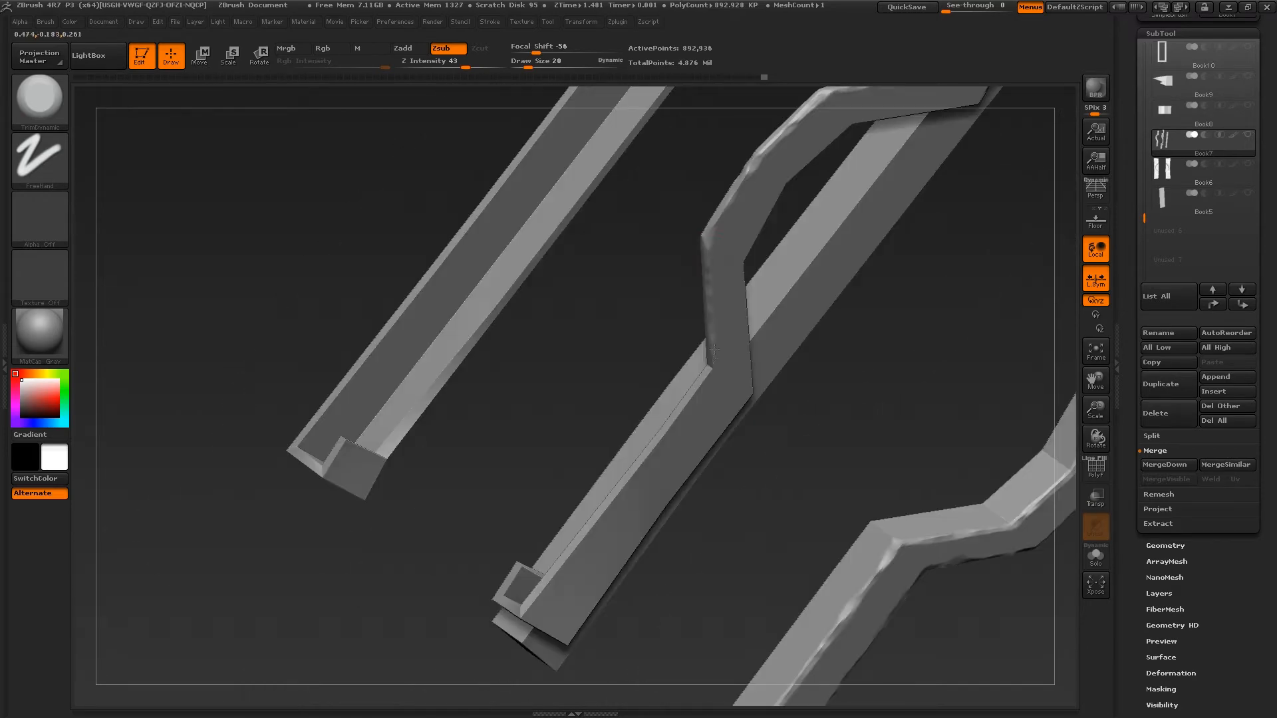
pyautogui.keyDown('alt'); pyautogui.moveTo(714, 349); pyautogui.dragTo(789, 292, button='right'); pyautogui.keyUp('alt')
pyautogui.moveTo(790, 292); pyautogui.dragTo(744, 366)
# Roughen the inner front edge of the second curved rail along its upper section and around the bend.
pyautogui.moveTo(645, 496); pyautogui.dragTo(549, 319, button='right')
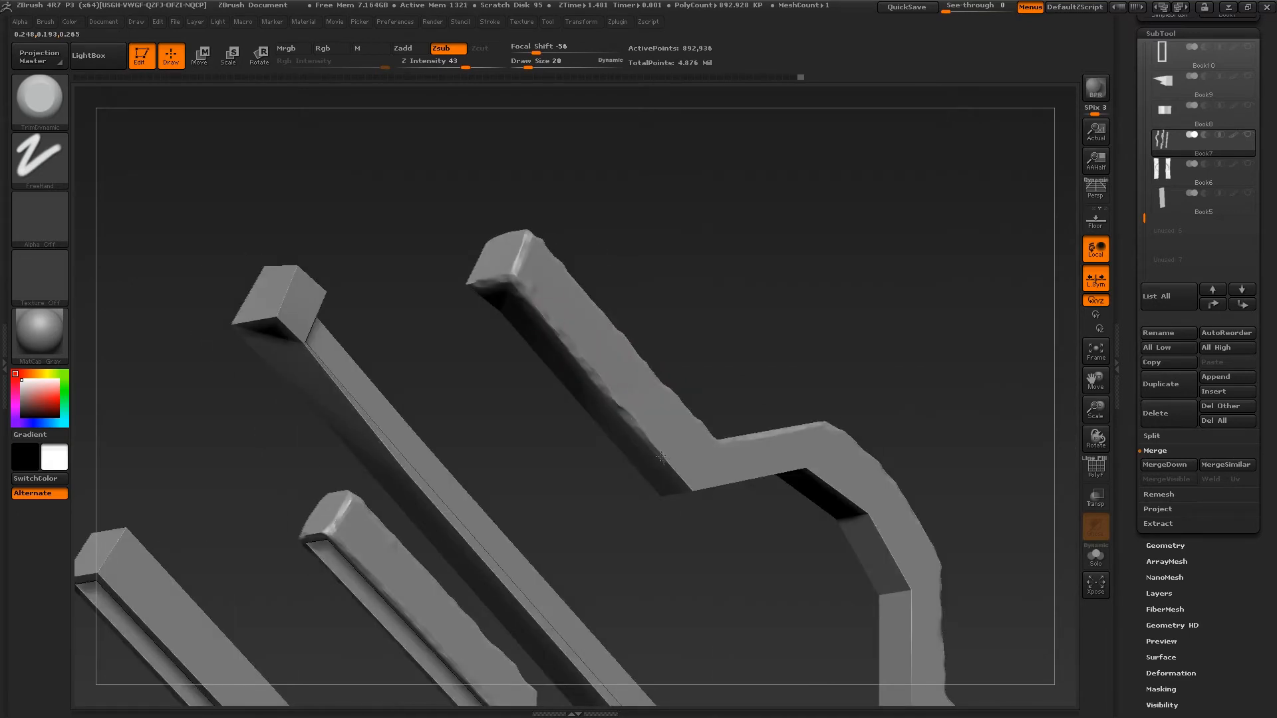
pyautogui.moveTo(661, 457); pyautogui.dragTo(692, 489)
pyautogui.moveTo(692, 490)
pyautogui.mouseDown(button='right')
pyautogui.moveTo(738, 399)
pyautogui.moveTo(619, 346)
pyautogui.mouseUp(button='right')
pyautogui.moveTo(619, 352); pyautogui.dragTo(685, 399)
pyautogui.moveTo(685, 399); pyautogui.dragTo(762, 499)
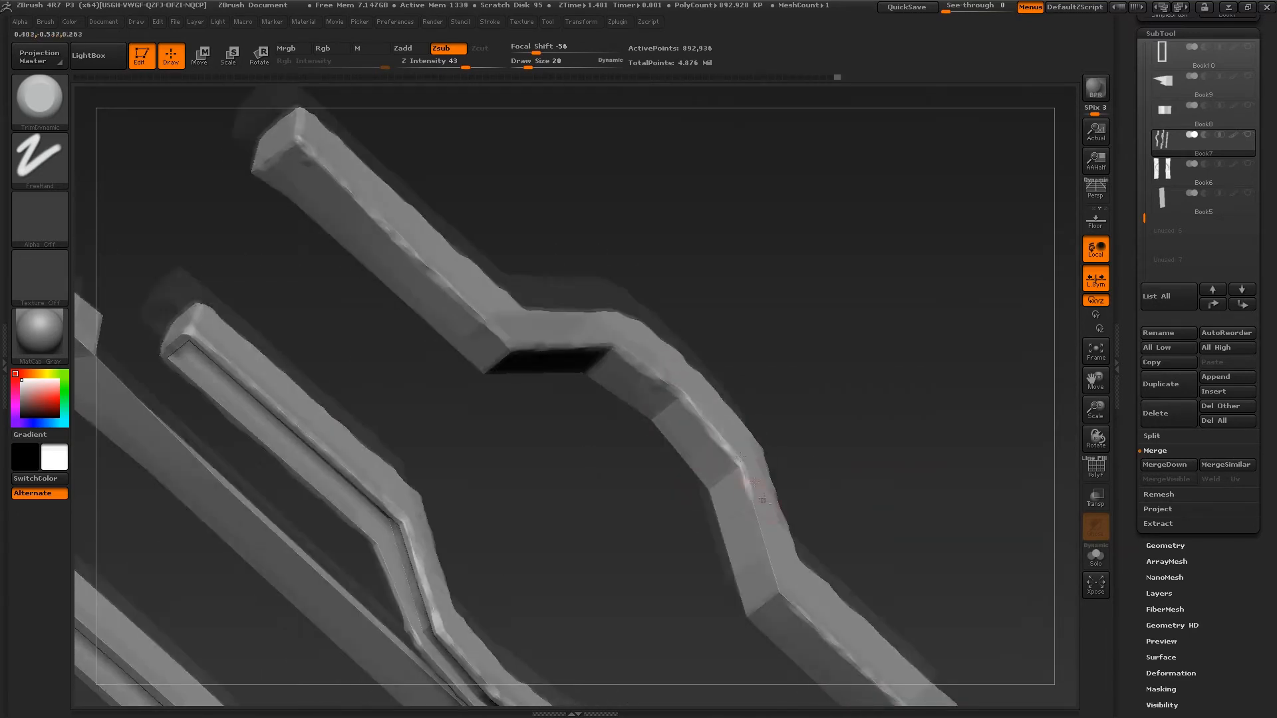
# Soften the hard creases between the facets on the inner side of the curved rail's bend.
pyautogui.moveTo(762, 500); pyautogui.dragTo(708, 382, button='right')
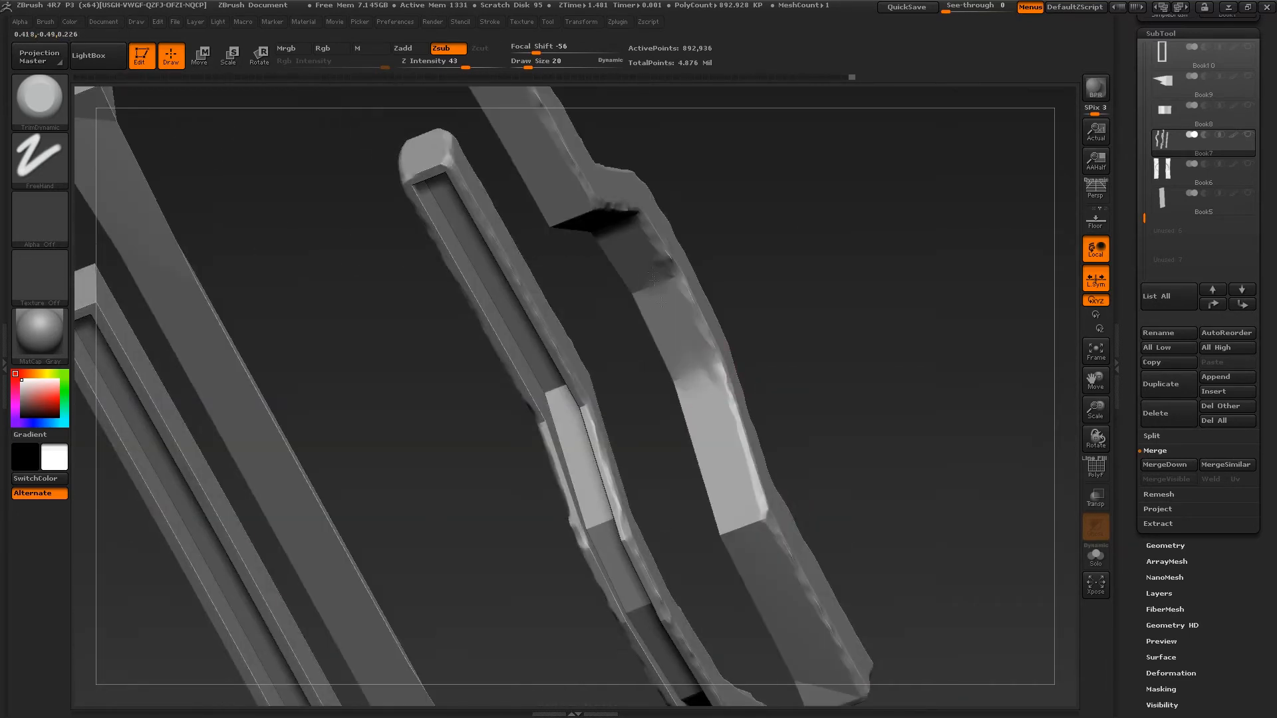
pyautogui.moveTo(657, 290); pyautogui.dragTo(639, 306, button='right')
pyautogui.moveTo(639, 306); pyautogui.dragTo(685, 319)
pyautogui.moveTo(685, 319)
pyautogui.mouseDown(button='right')
pyautogui.moveTo(689, 345)
pyautogui.moveTo(704, 313)
pyautogui.mouseUp(button='right')
# Chip the end corners and long edges of both straight back rails.
pyautogui.moveTo(674, 377); pyautogui.dragTo(775, 638, button='right')
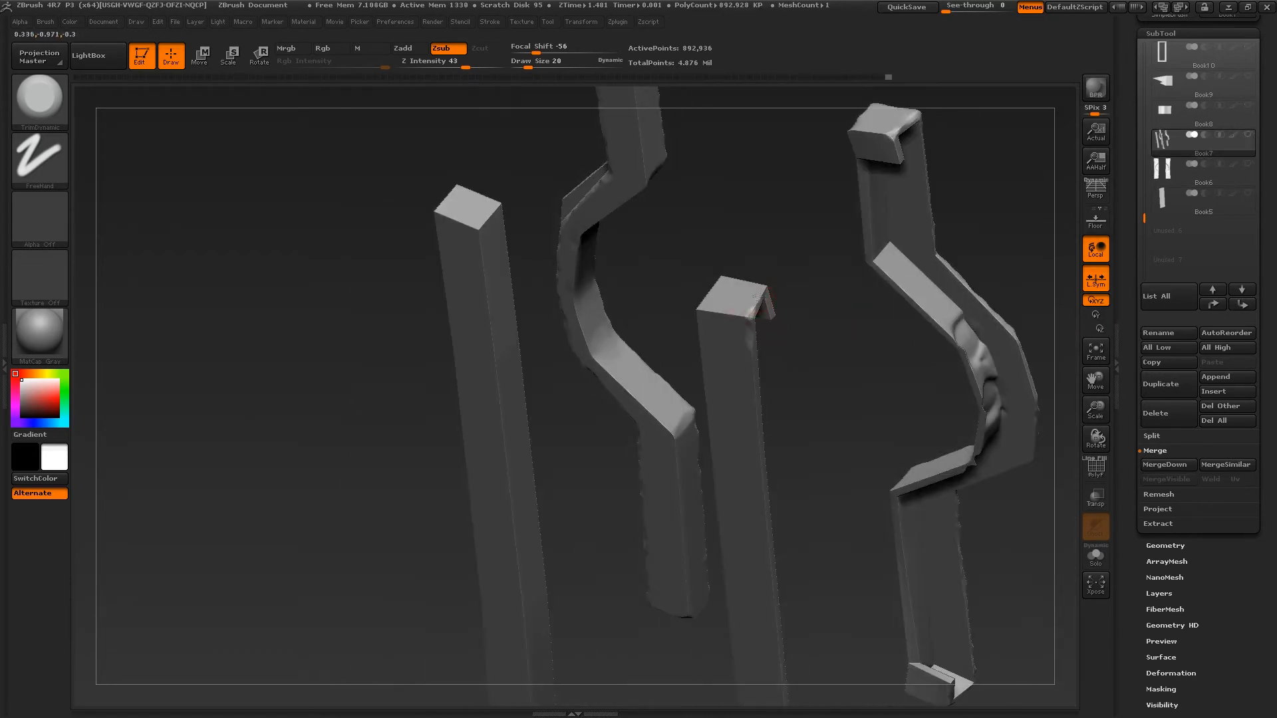
pyautogui.moveTo(926, 675); pyautogui.dragTo(805, 219, button='right')
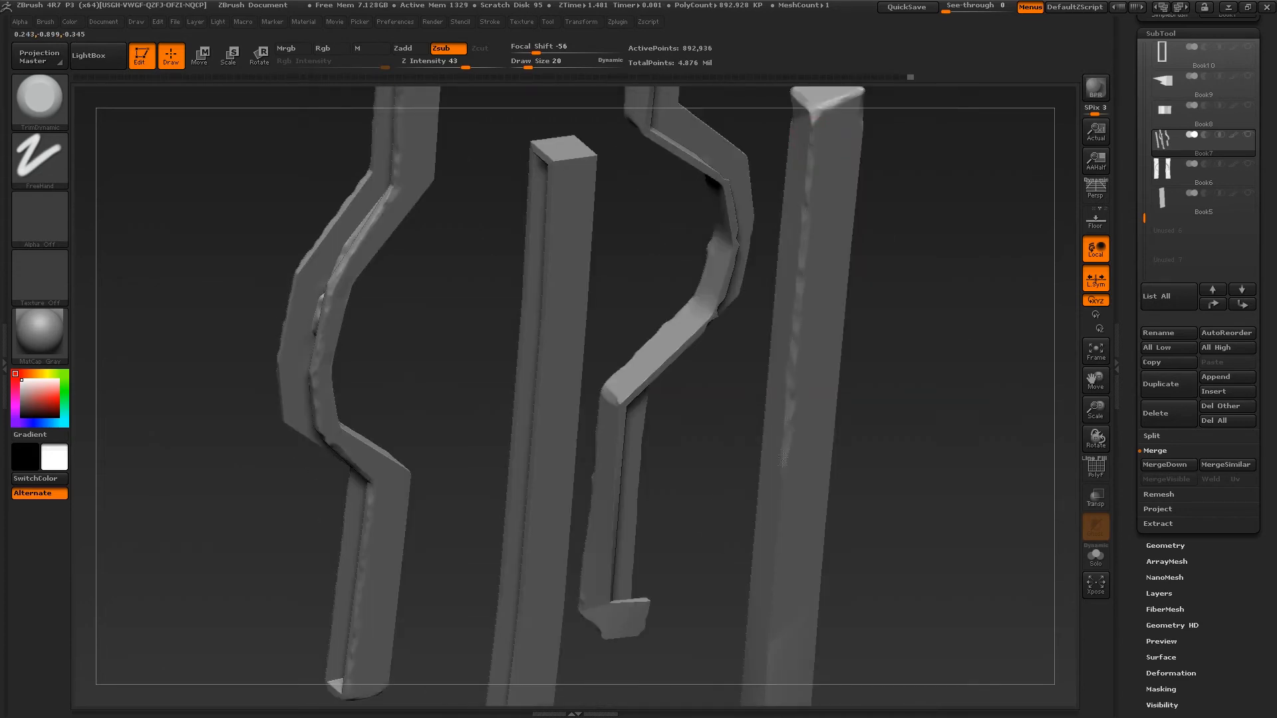
pyautogui.moveTo(782, 459); pyautogui.dragTo(657, 309, button='right')
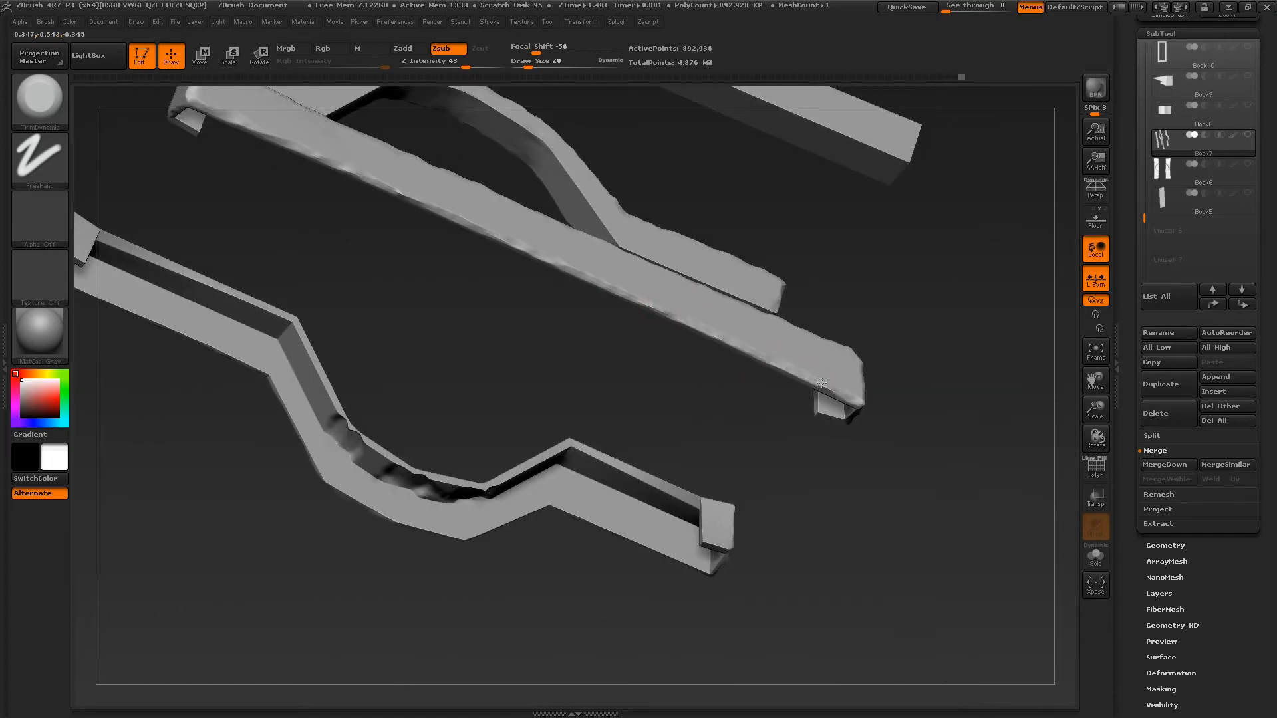
pyautogui.moveTo(822, 382); pyautogui.dragTo(779, 474, button='right')
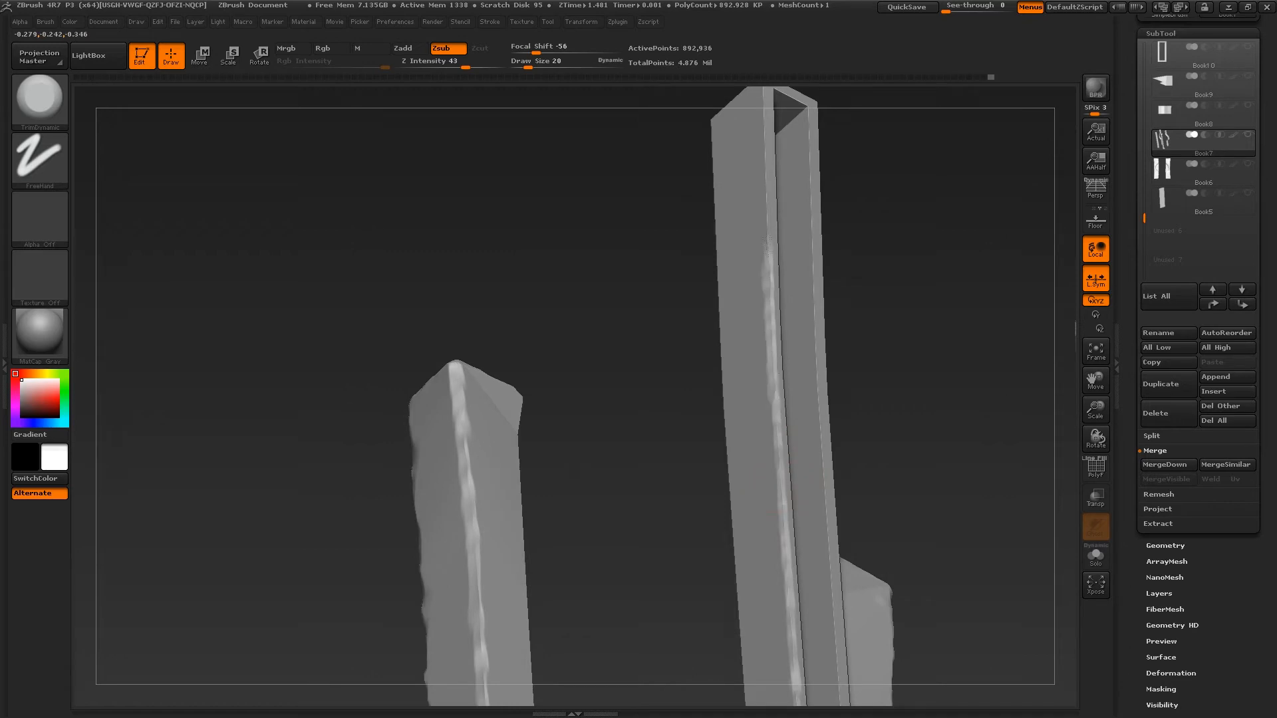
pyautogui.moveTo(767, 246); pyautogui.dragTo(827, 286, button='right')
# Switch to the Layer brush with the Spray stroke and turn its alpha off.
pyautogui.press('b')
pyautogui.press('l')
pyautogui.press('a')
pyautogui.click(40, 159)
pyautogui.click(333, 179)
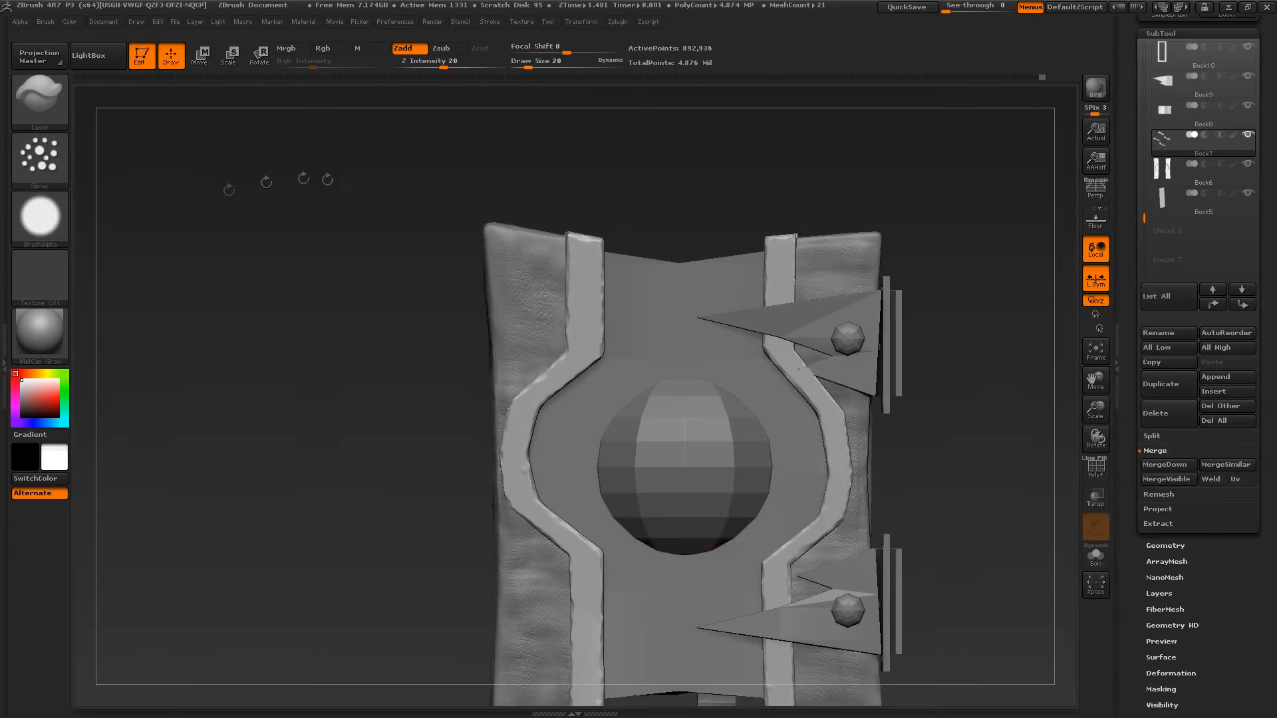
pyautogui.click(40, 218)
pyautogui.click(115, 229)
# Set the Layer brush to Zsub with Z Intensity 4 and adjust its draw size for the front trim.
pyautogui.click(447, 50)
pyautogui.click(417, 63)
pyautogui.keyDown('ctrl'); pyautogui.moveTo(579, 237); pyautogui.dragTo(584, 279, button='right'); pyautogui.keyUp('ctrl')
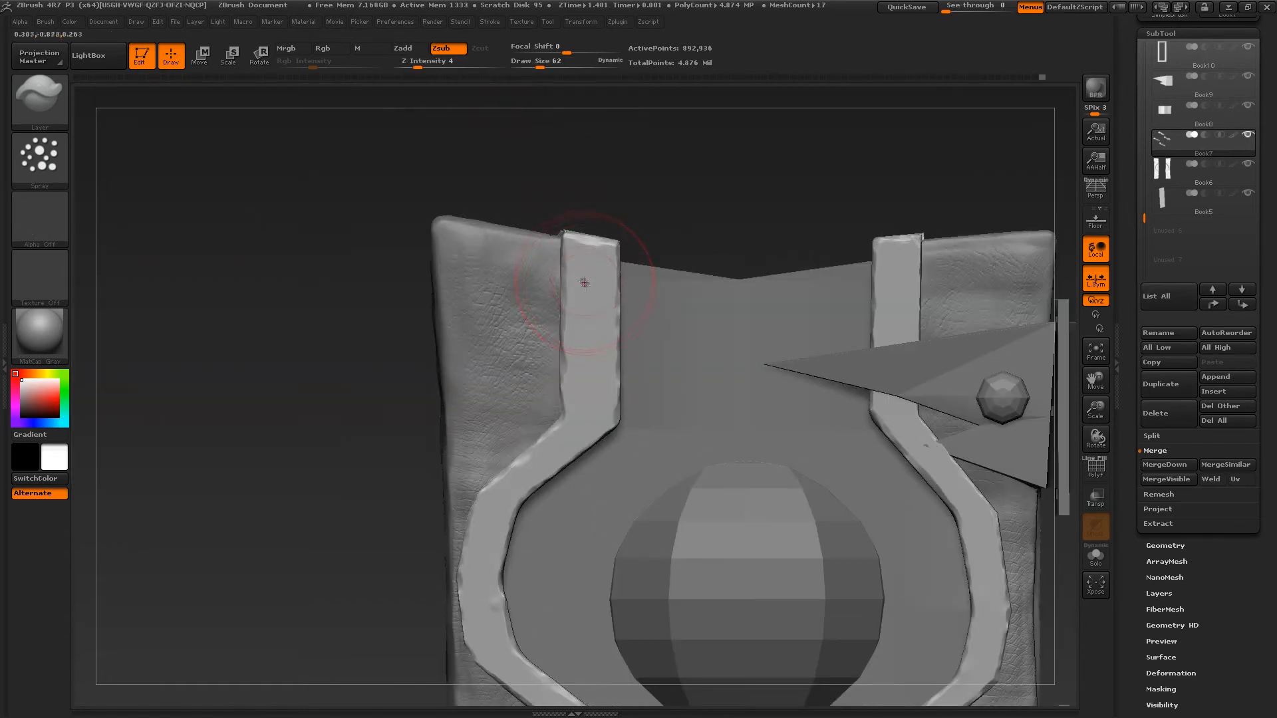
pyautogui.press(']')
pyautogui.press(']')
pyautogui.press(']')
pyautogui.moveTo(583, 266); pyautogui.dragTo(601, 320)
pyautogui.hotkey('ctrl', 'z')
pyautogui.press(']')
pyautogui.moveTo(588, 256); pyautogui.dragTo(565, 443)
pyautogui.hotkey('ctrl', 'z')
# Spray shallow dents at Z Intensity 1 over the left curved rail's front face and the lower end of the right one.
pyautogui.click(411, 64)
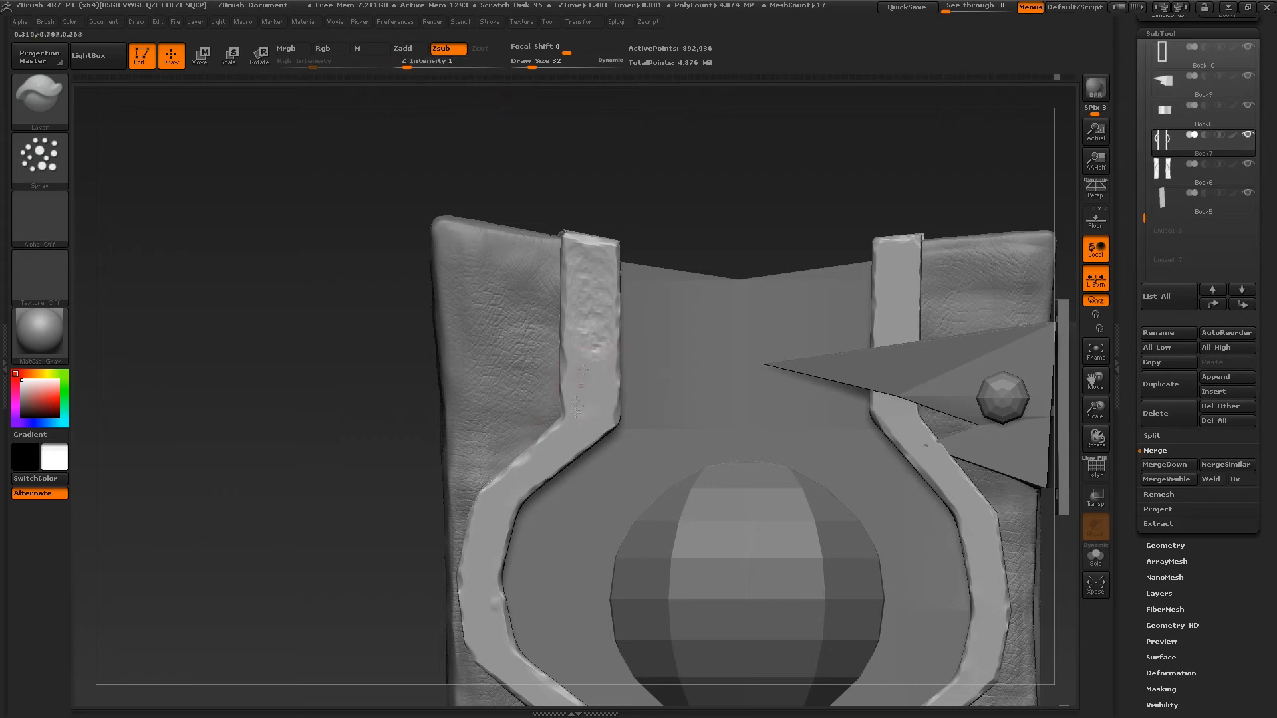
pyautogui.moveTo(578, 406); pyautogui.dragTo(580, 439)
pyautogui.keyDown('alt'); pyautogui.moveTo(266, 533); pyautogui.dragTo(387, 286); pyautogui.keyUp('alt')
pyautogui.moveTo(599, 287); pyautogui.dragTo(599, 325)
pyautogui.moveTo(685, 473); pyautogui.dragTo(714, 508)
pyautogui.keyDown('alt'); pyautogui.moveTo(492, 532); pyautogui.dragTo(463, 339); pyautogui.keyUp('alt')
pyautogui.moveTo(687, 320); pyautogui.dragTo(687, 532)
pyautogui.keyDown('alt'); pyautogui.moveTo(579, 618); pyautogui.dragTo(336, 630); pyautogui.keyUp('alt')
pyautogui.moveTo(745, 442); pyautogui.dragTo(748, 559)
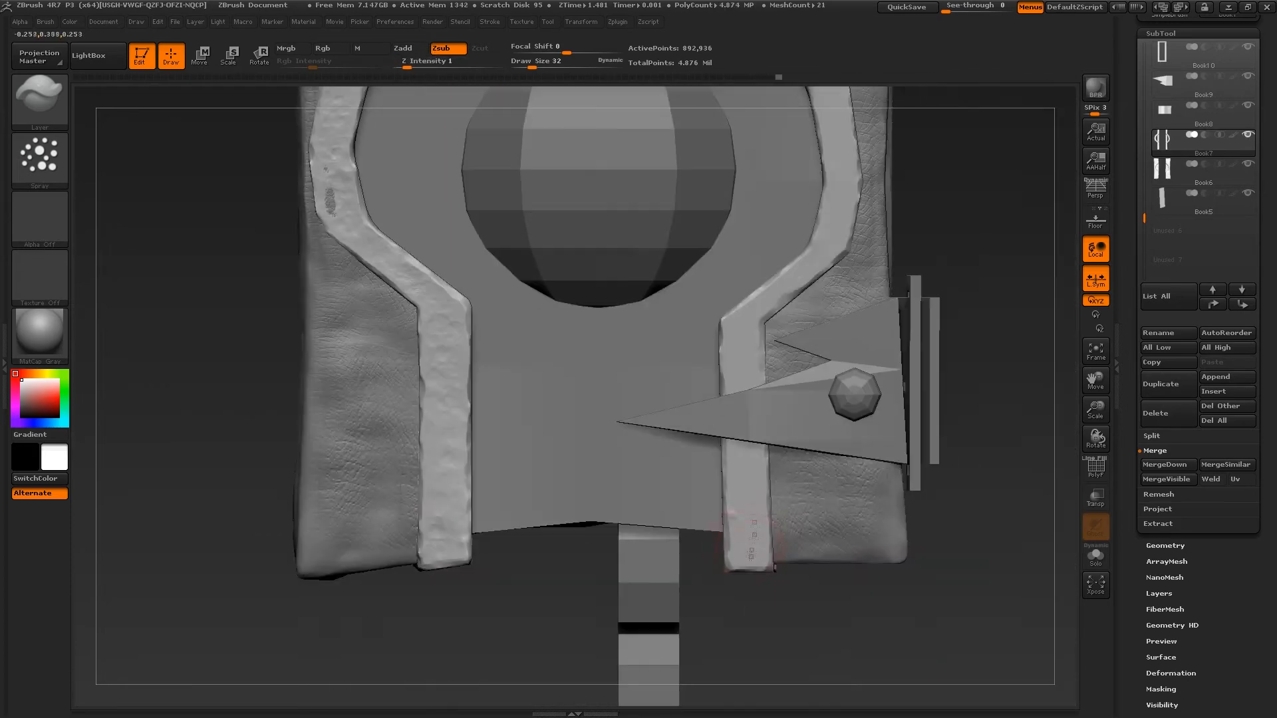
# Isolate the Book7 trim and spray shallow dents over the front face of the right curved rail.
pyautogui.click(1249, 135)
pyautogui.keyDown('alt'); pyautogui.moveTo(585, 219); pyautogui.dragTo(586, 526); pyautogui.keyUp('alt')
pyautogui.moveTo(841, 459); pyautogui.dragTo(752, 220)
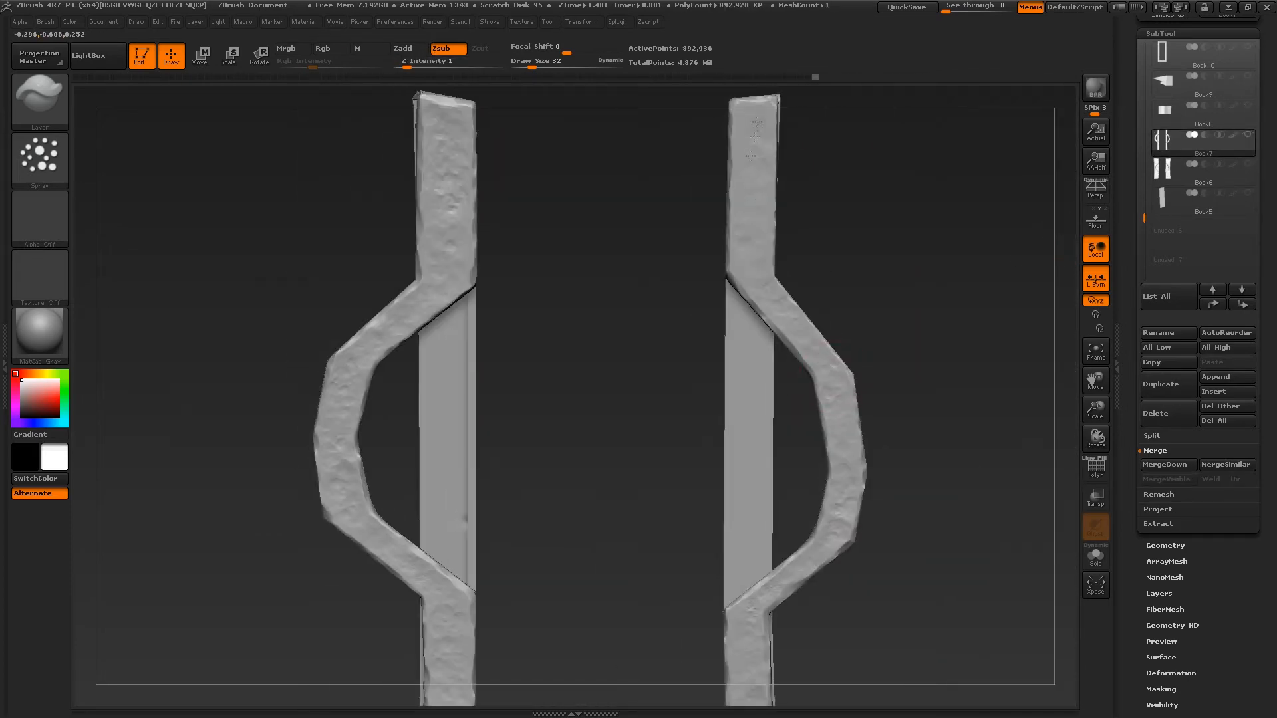
pyautogui.moveTo(565, 399); pyautogui.dragTo(751, 399)
pyautogui.moveTo(778, 332); pyautogui.dragTo(765, 566)
# Spray shallow dents over the inner side faces of the curved rail's bend.
pyautogui.keyDown('alt'); pyautogui.moveTo(532, 585); pyautogui.dragTo(545, 219); pyautogui.keyUp('alt')
pyautogui.moveTo(798, 199)
pyautogui.mouseDown()
pyautogui.moveTo(788, 399)
pyautogui.moveTo(911, 370)
pyautogui.moveTo(1038, 366)
pyautogui.mouseUp()
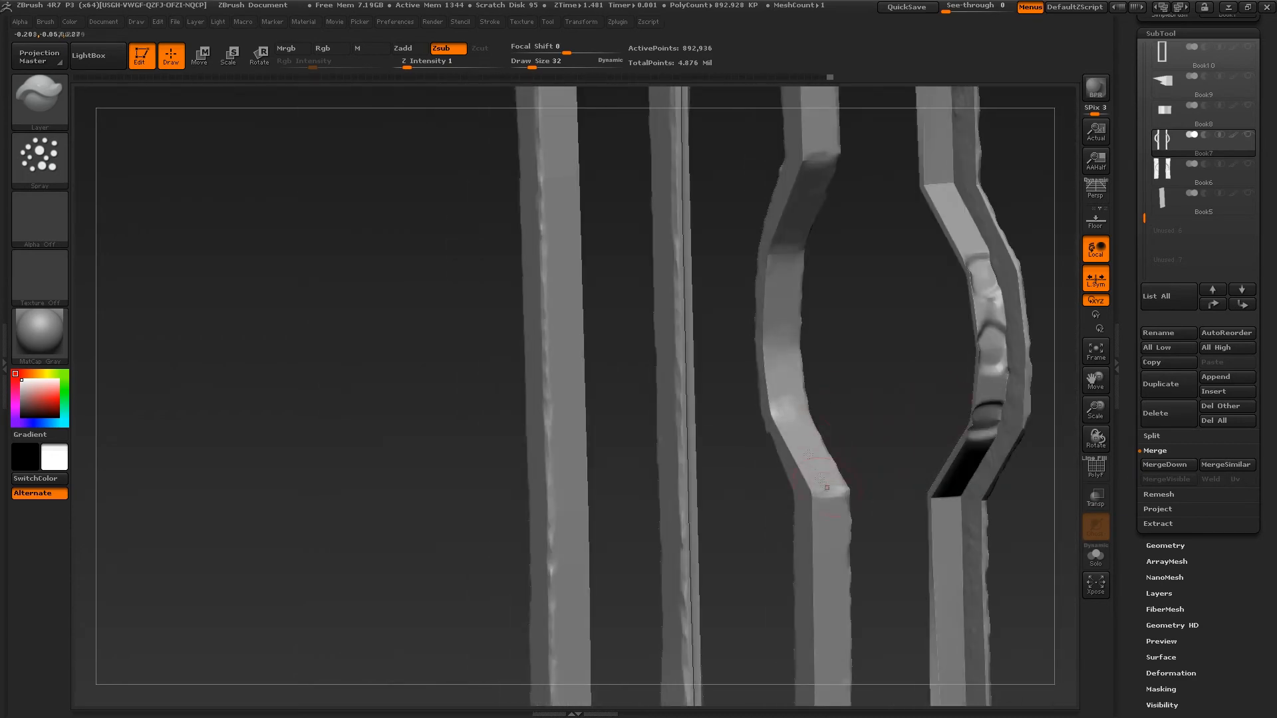
pyautogui.keyDown('alt'); pyautogui.moveTo(725, 199); pyautogui.dragTo(722, 465); pyautogui.keyUp('alt')
pyautogui.moveTo(721, 466); pyautogui.dragTo(685, 462)
pyautogui.moveTo(808, 289); pyautogui.dragTo(806, 379)
# Spray dents on the end caps and adjoining side faces of the rails.
pyautogui.moveTo(565, 400)
pyautogui.mouseDown()
pyautogui.moveTo(751, 399)
pyautogui.moveTo(572, 280)
pyautogui.mouseUp()
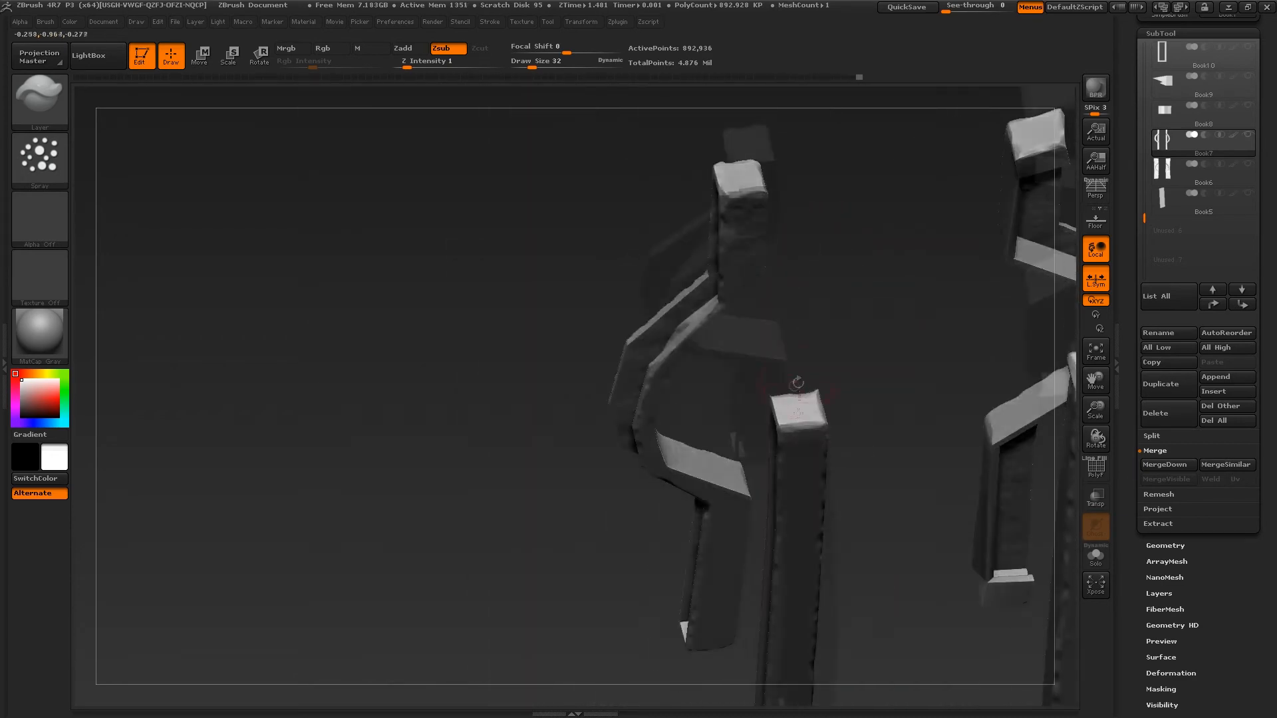
pyautogui.moveTo(532, 333)
pyautogui.mouseDown()
pyautogui.moveTo(519, 426)
pyautogui.moveTo(572, 432)
pyautogui.mouseUp()
pyautogui.moveTo(798, 266)
pyautogui.mouseDown()
pyautogui.moveTo(797, 420)
pyautogui.moveTo(827, 459)
pyautogui.mouseUp()
pyautogui.moveTo(532, 399)
pyautogui.mouseDown()
pyautogui.moveTo(585, 280)
pyautogui.moveTo(572, 466)
pyautogui.mouseUp()
pyautogui.moveTo(855, 433); pyautogui.dragTo(832, 490)
pyautogui.moveTo(699, 493); pyautogui.dragTo(666, 372)
# Spray dents along the side faces and upper end of the straight back rail.
pyautogui.keyDown('alt'); pyautogui.moveTo(698, 233); pyautogui.dragTo(692, 552); pyautogui.keyUp('alt')
pyautogui.moveTo(825, 599)
pyautogui.mouseDown()
pyautogui.moveTo(825, 419)
pyautogui.moveTo(825, 466)
pyautogui.mouseUp()
pyautogui.keyDown('alt'); pyautogui.moveTo(699, 232); pyautogui.dragTo(691, 545); pyautogui.keyUp('alt')
pyautogui.moveTo(818, 328); pyautogui.dragTo(814, 346)
pyautogui.moveTo(631, 299); pyautogui.dragTo(732, 426)
pyautogui.moveTo(827, 333); pyautogui.dragTo(801, 356)
pyautogui.moveTo(532, 399)
pyautogui.mouseDown()
pyautogui.moveTo(698, 399)
pyautogui.moveTo(399, 333)
pyautogui.mouseUp()
pyautogui.moveTo(871, 226); pyautogui.dragTo(858, 274)
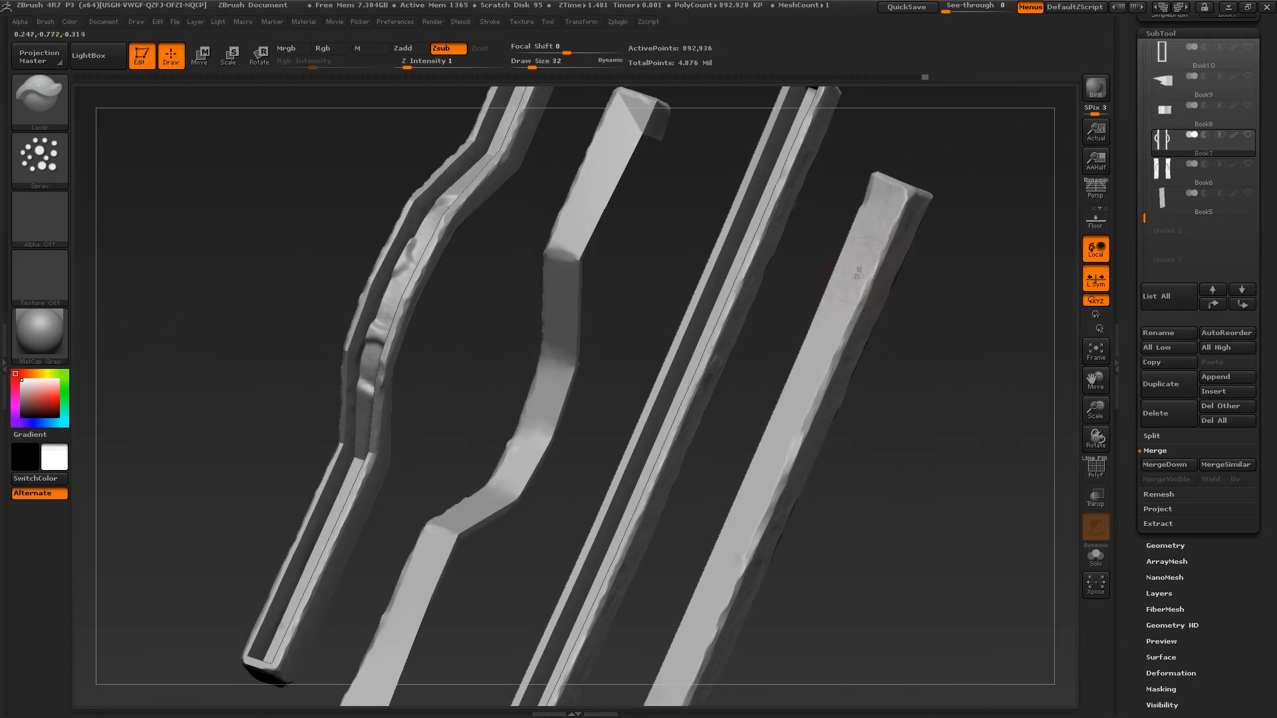
# Spray dents along the remaining broad faces of the straight back rails down to their lower ends.
pyautogui.keyDown('alt'); pyautogui.moveTo(945, 546); pyautogui.dragTo(998, 319); pyautogui.keyUp('alt')
pyautogui.moveTo(399, 399); pyautogui.dragTo(599, 373)
pyautogui.moveTo(791, 399); pyautogui.dragTo(770, 476)
pyautogui.moveTo(533, 399); pyautogui.dragTo(598, 425)
pyautogui.moveTo(785, 213); pyautogui.dragTo(752, 412)
pyautogui.keyDown('alt'); pyautogui.moveTo(565, 565); pyautogui.dragTo(506, 233); pyautogui.keyUp('alt')
pyautogui.moveTo(765, 220); pyautogui.dragTo(735, 597)
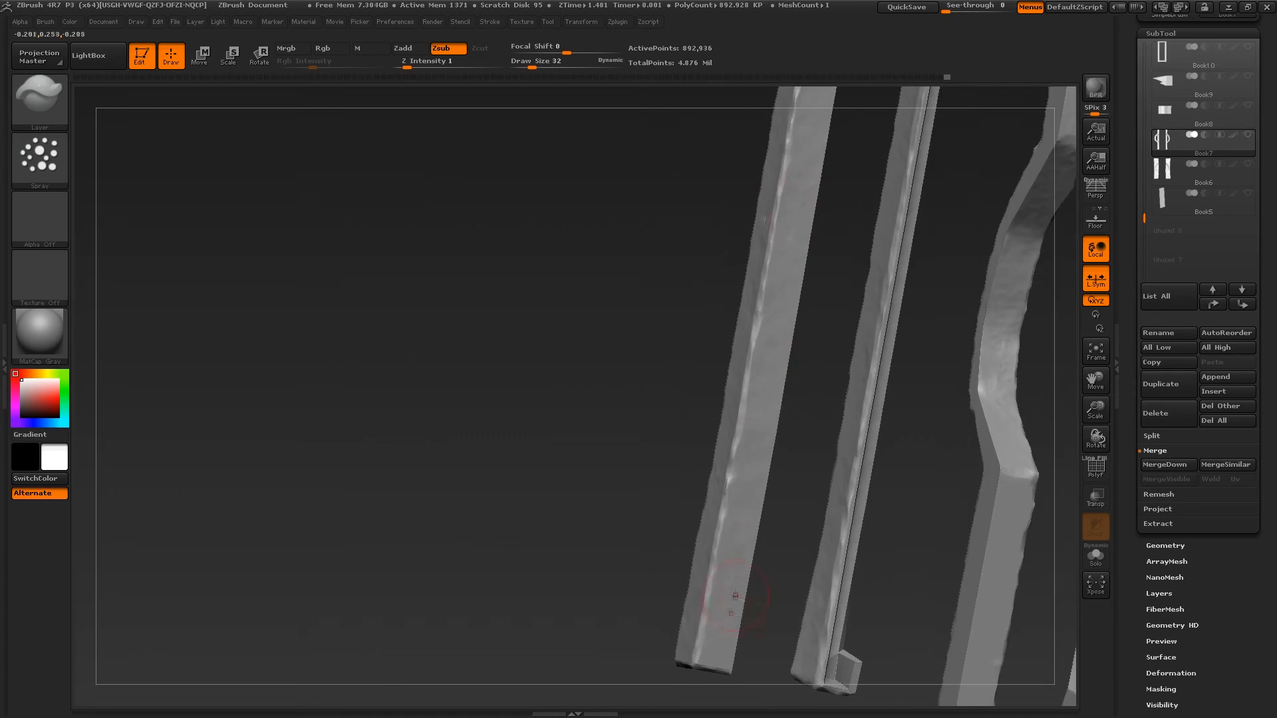
pyautogui.moveTo(532, 399); pyautogui.dragTo(665, 399)
pyautogui.moveTo(565, 399)
pyautogui.keyDown('alt'); pyautogui.mouseDown()
pyautogui.moveTo(565, 279)
pyautogui.moveTo(572, 466)
pyautogui.moveTo(605, 286)
pyautogui.mouseUp(); pyautogui.keyUp('alt')
pyautogui.moveTo(831, 319); pyautogui.dragTo(784, 434)
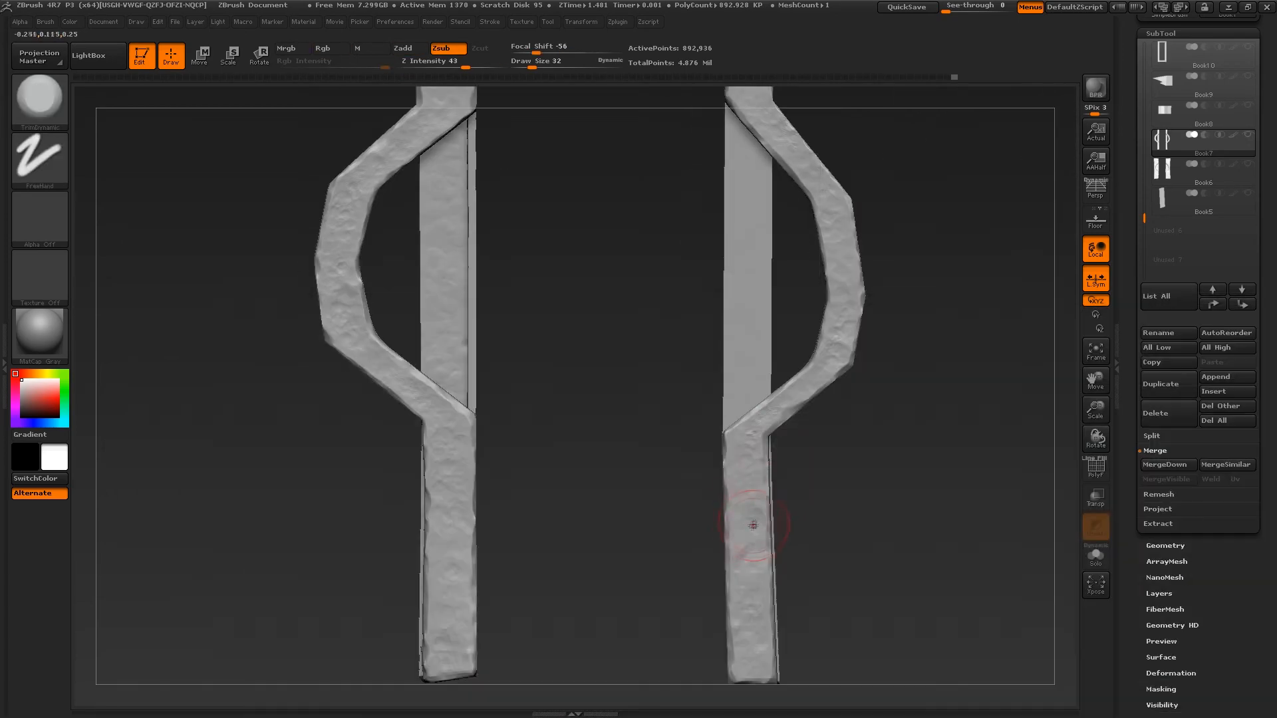
# Switch to the Dam_Standard brush and replace its cracked texture alpha with the small soft dot alpha.
pyautogui.press('b')
pyautogui.press('d')
pyautogui.press('s')
pyautogui.keyDown('alt'); pyautogui.moveTo(598, 333); pyautogui.dragTo(579, 466); pyautogui.keyUp('alt')
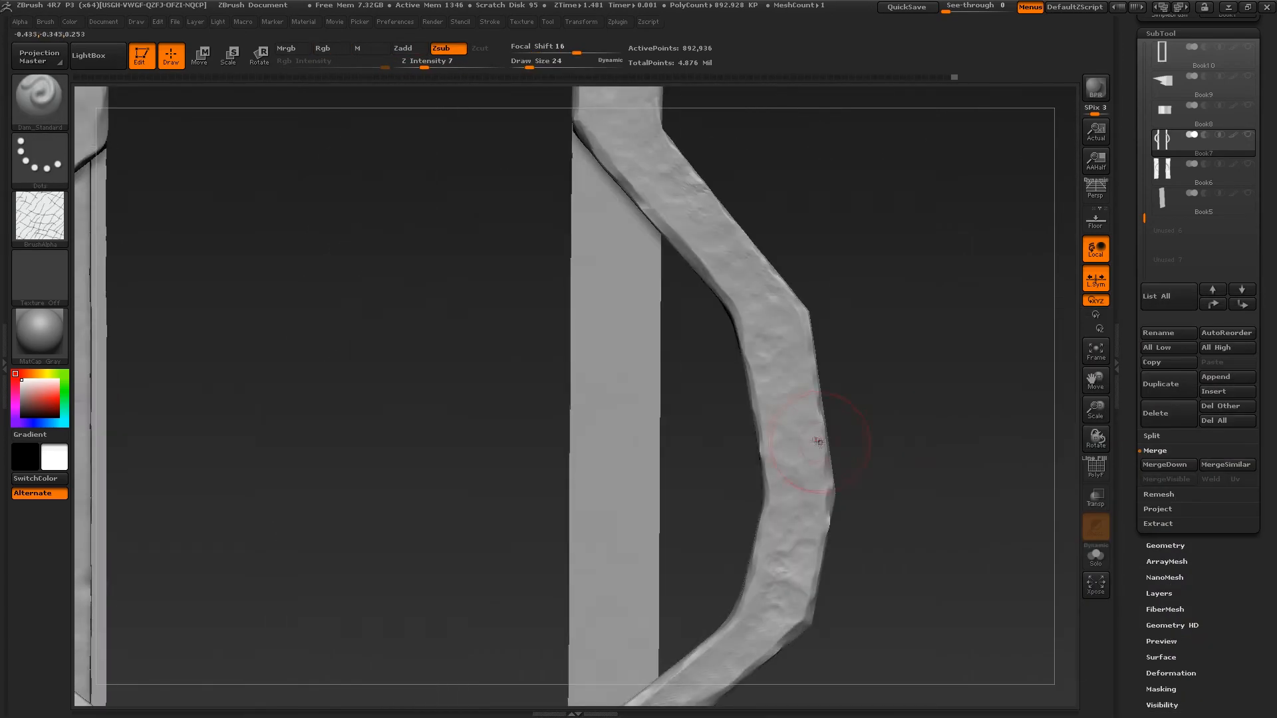
pyautogui.moveTo(399, 399); pyautogui.dragTo(532, 399)
pyautogui.click(40, 220)
pyautogui.click(116, 229)
pyautogui.click(292, 398)
pyautogui.moveTo(612, 466); pyautogui.dragTo(532, 466)
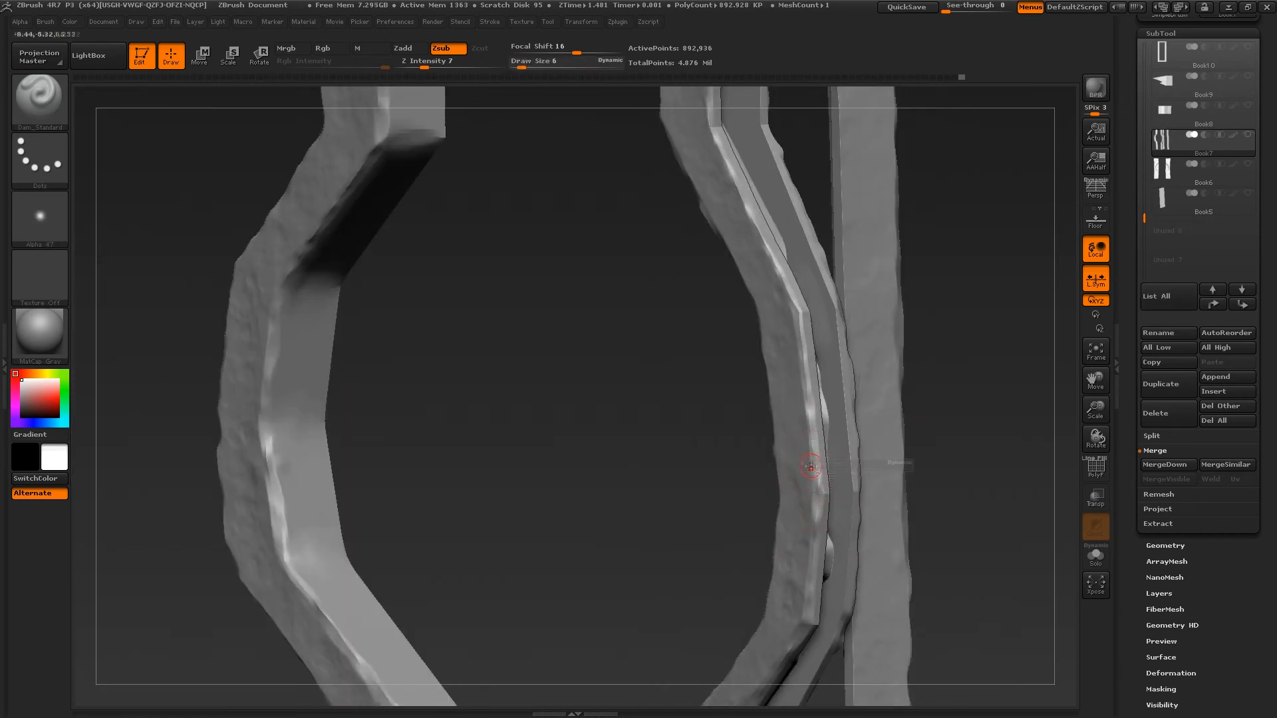
# Set the brush's Z Intensity to 38 and carve a short notch into the outer edge of the curved rail's bend.
pyautogui.keyDown('alt'); pyautogui.moveTo(572, 333); pyautogui.dragTo(572, 426); pyautogui.keyUp('alt')
pyautogui.press('u')
pyautogui.moveTo(811, 450); pyautogui.dragTo(848, 450)
pyautogui.moveTo(533, 399); pyautogui.dragTo(612, 399)
pyautogui.moveTo(572, 466)
pyautogui.keyDown('alt'); pyautogui.mouseDown()
pyautogui.moveTo(572, 299)
pyautogui.moveTo(572, 466)
pyautogui.mouseUp(); pyautogui.keyUp('alt')
pyautogui.moveTo(693, 236); pyautogui.dragTo(773, 306)
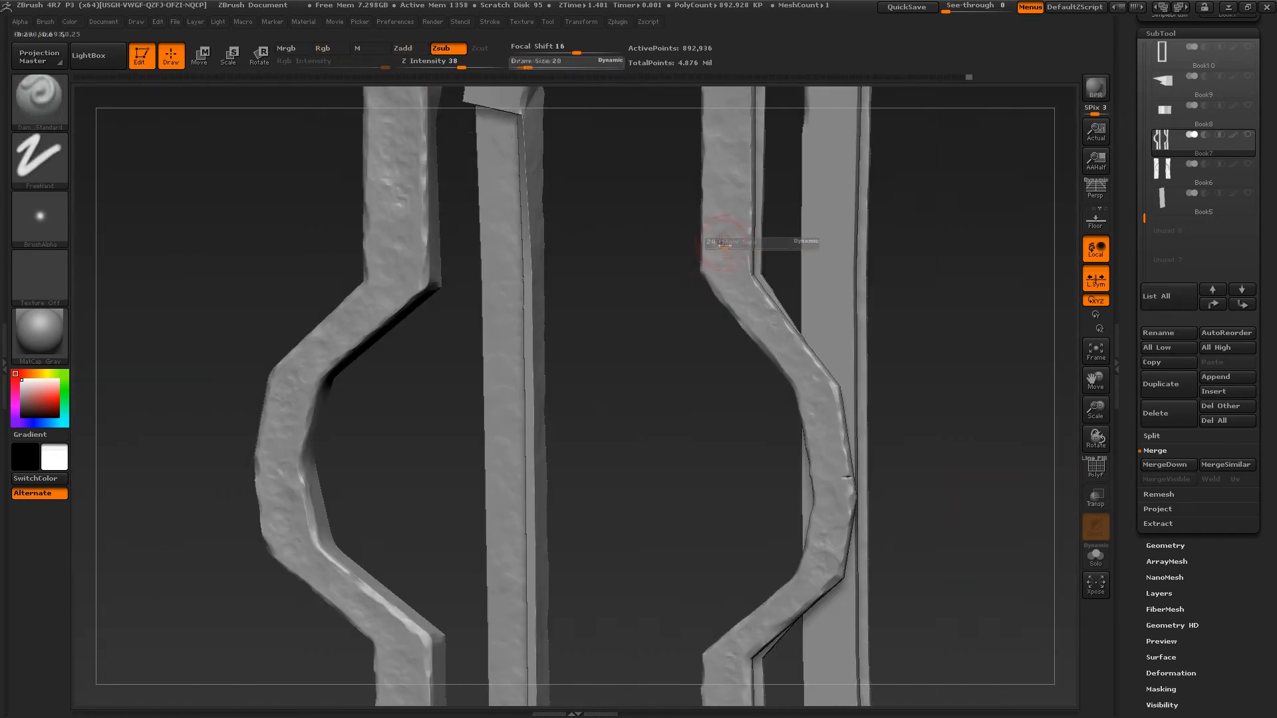
# Carve small cuts into the front faces of the rails near the upper corners where they bend outward, using draw size 20.
pyautogui.keyDown('alt'); pyautogui.moveTo(638, 399); pyautogui.dragTo(639, 266); pyautogui.keyUp('alt')
pyautogui.moveTo(639, 333)
pyautogui.mouseDown()
pyautogui.moveTo(705, 333)
pyautogui.moveTo(612, 333)
pyautogui.mouseUp()
pyautogui.keyDown('alt'); pyautogui.moveTo(639, 266); pyautogui.dragTo(639, 399); pyautogui.keyUp('alt')
pyautogui.moveTo(535, 286); pyautogui.dragTo(551, 299)
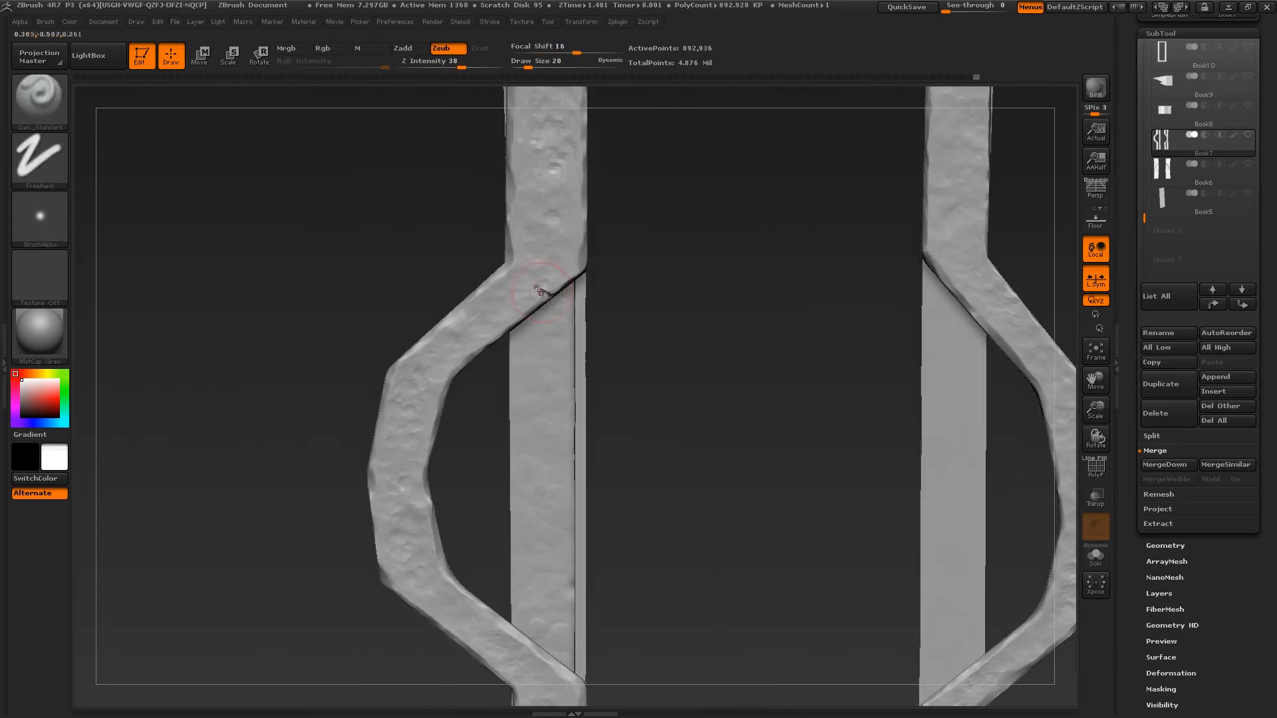
pyautogui.keyDown('alt'); pyautogui.moveTo(638, 399); pyautogui.dragTo(639, 267); pyautogui.keyUp('alt')
pyautogui.moveTo(674, 264); pyautogui.dragTo(665, 247)
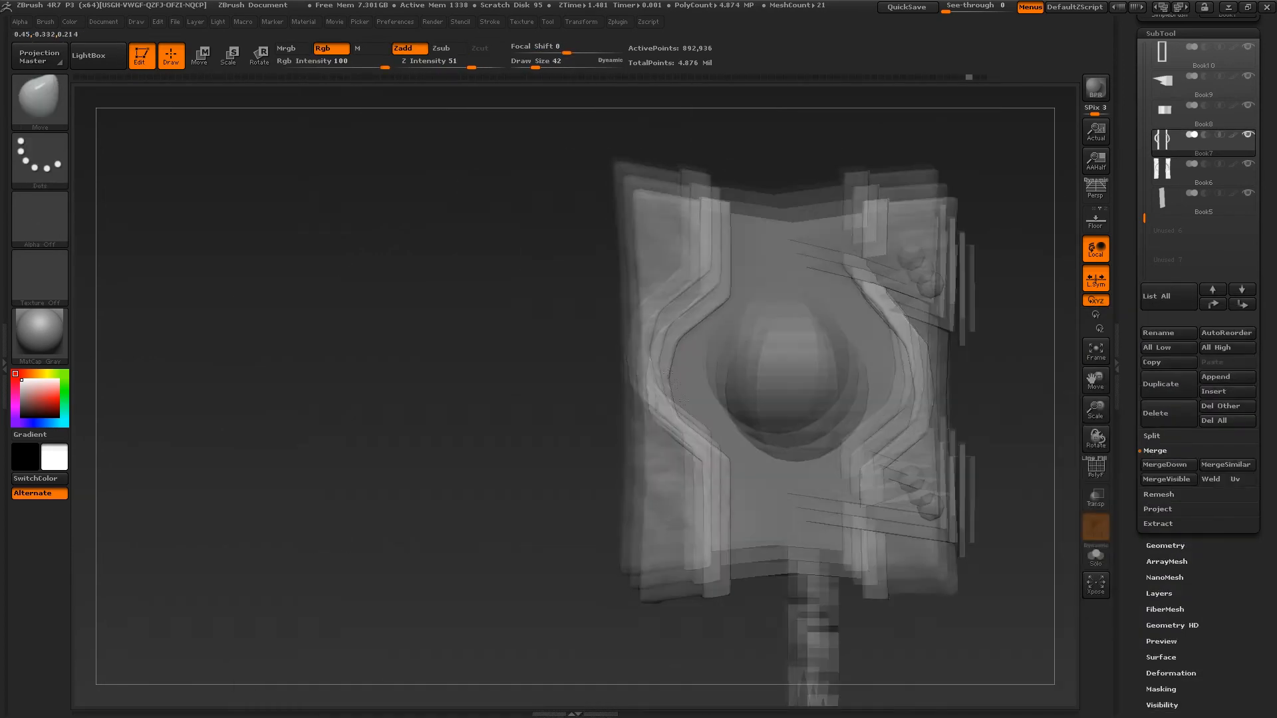
# Nudge the curved metal rail's outer bend over the leather cover with the Move brush at draw size 82.
pyautogui.keyDown('alt'); pyautogui.moveTo(633, 299); pyautogui.dragTo(633, 374); pyautogui.keyUp('alt')
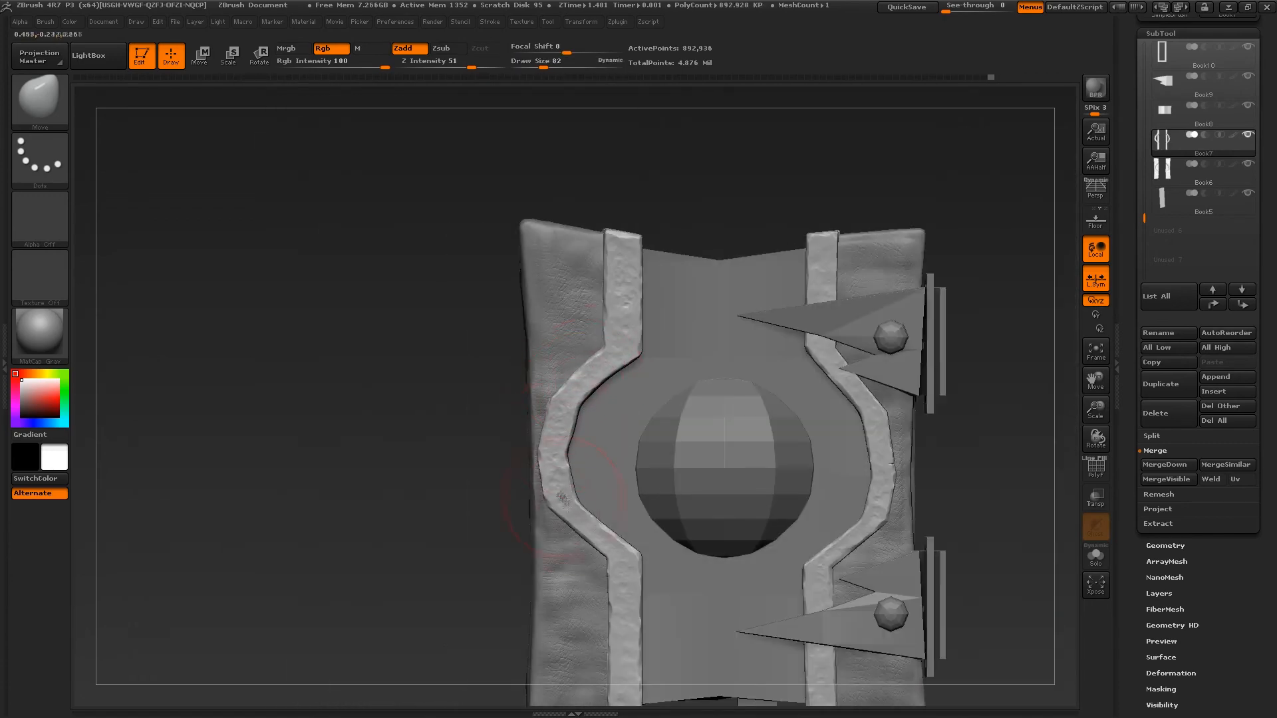
pyautogui.moveTo(576, 476); pyautogui.dragTo(570, 471)
pyautogui.keyDown('alt'); pyautogui.moveTo(426, 479); pyautogui.dragTo(370, 452); pyautogui.keyUp('alt')
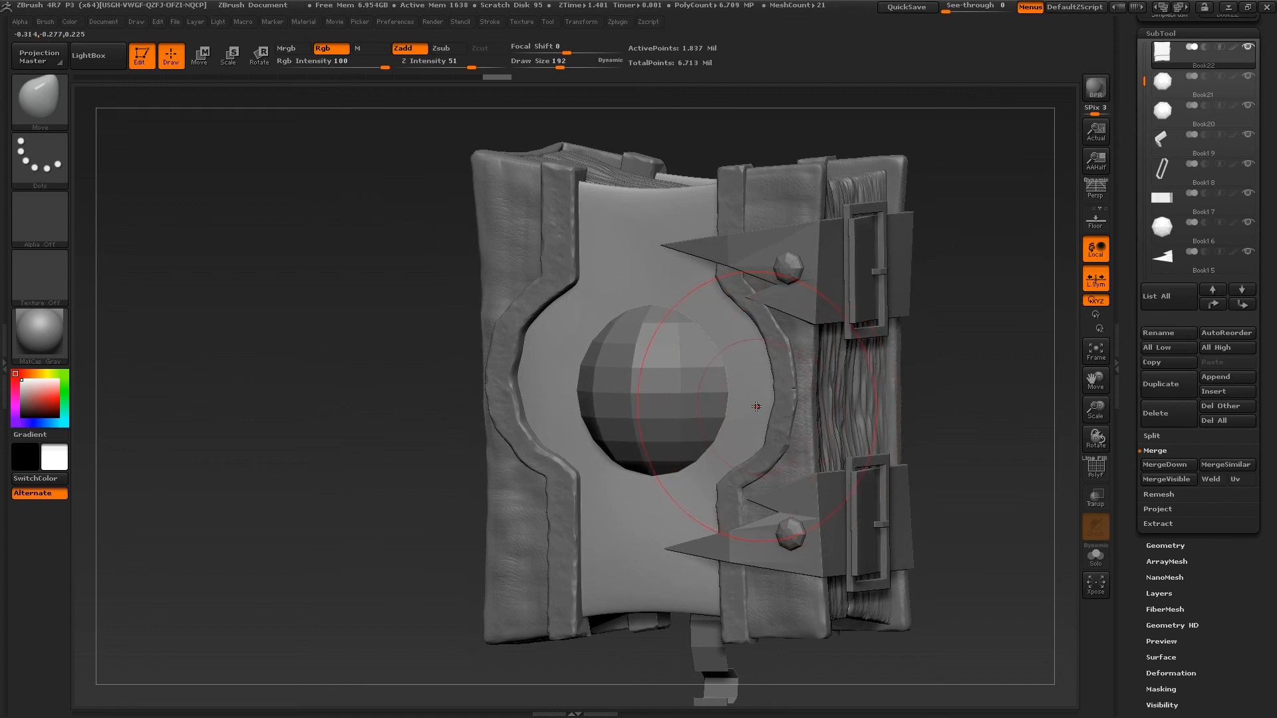
pyautogui.moveTo(756, 407); pyautogui.dragTo(766, 401, button='right')
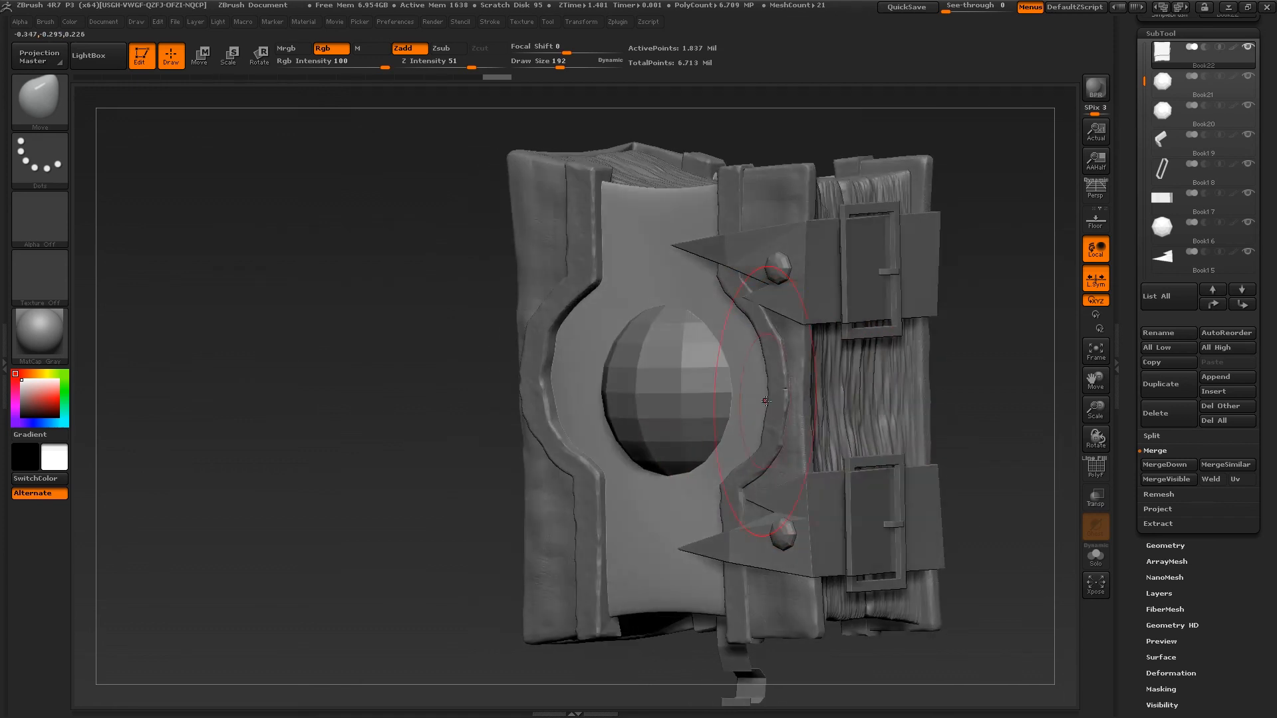
pyautogui.moveTo(1160, 149)
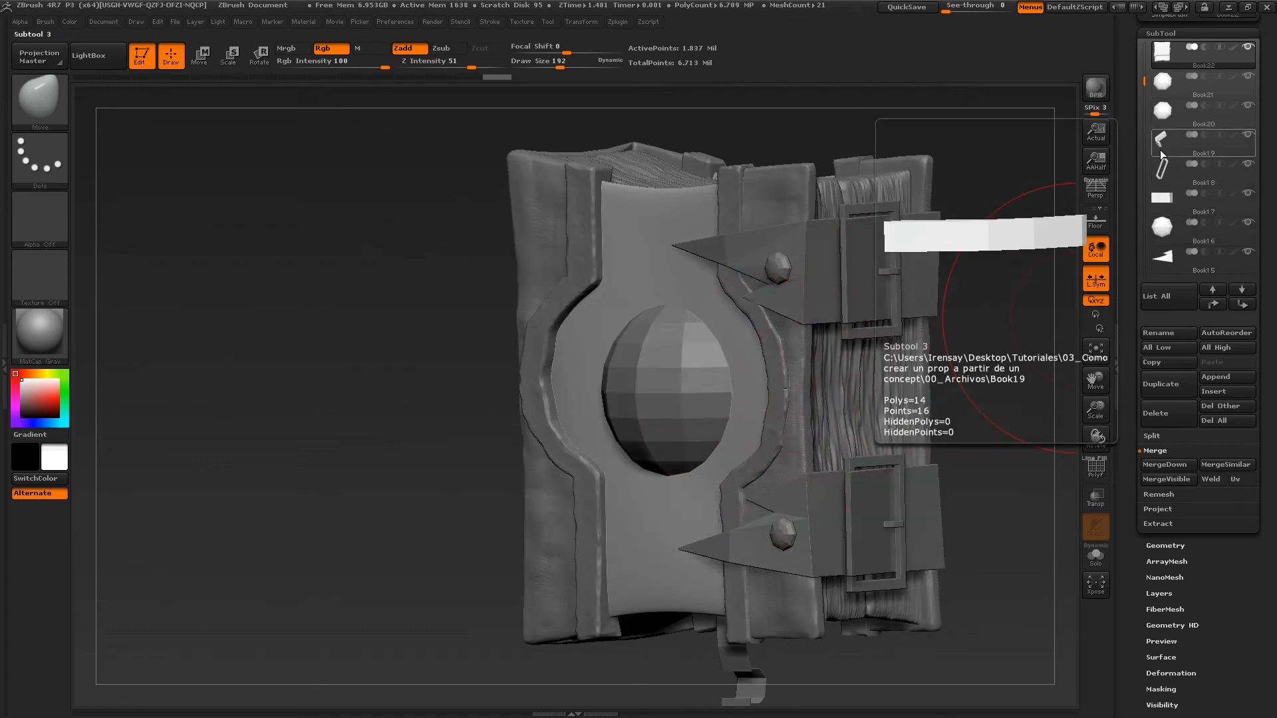